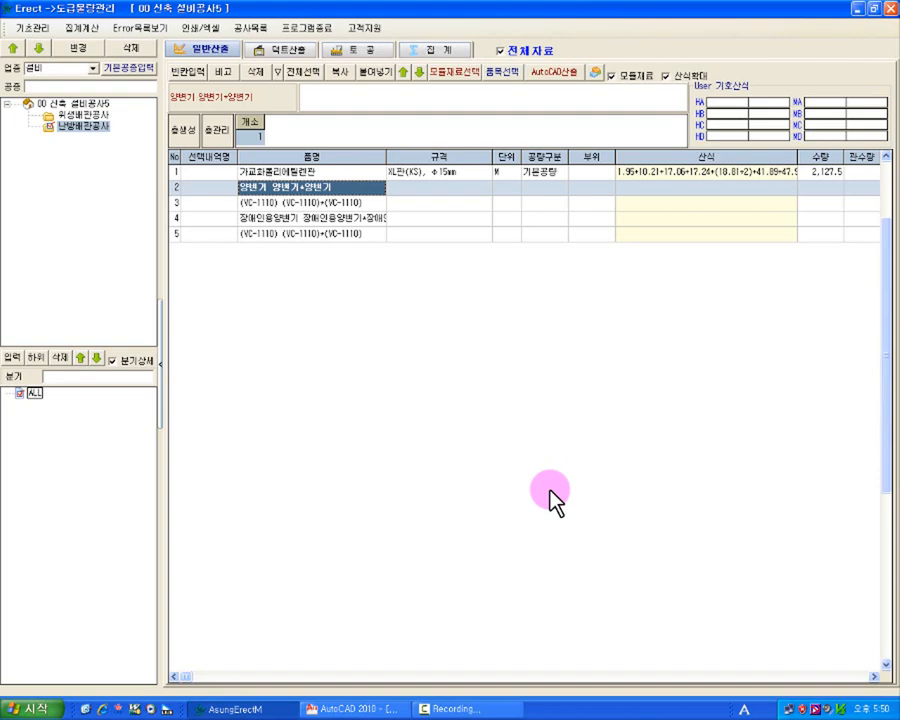
# Open the module material selection and examine the item lists of the PVC Y관, 스텐관 2.5t, 스텐 티 and 스텐엘보 *2 modules.
pyautogui.click(455, 78)
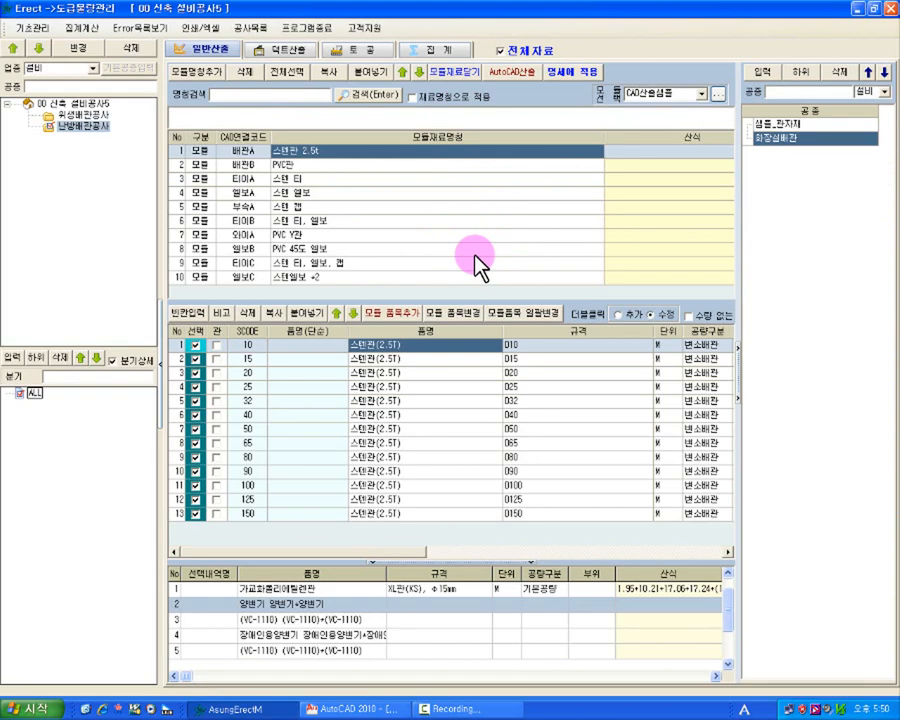
pyautogui.click(449, 236)
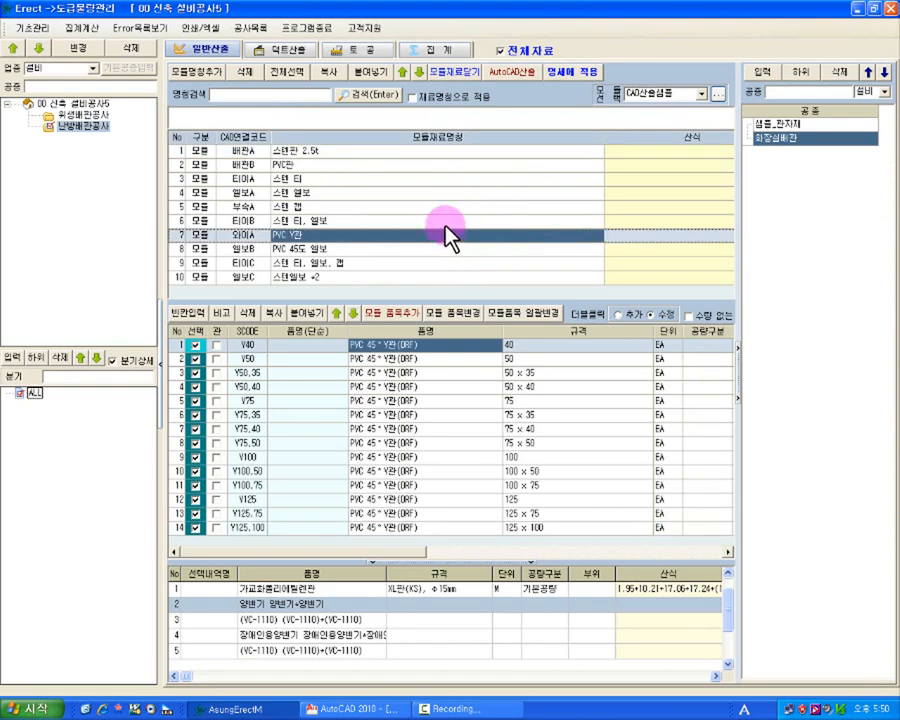
pyautogui.click(416, 151)
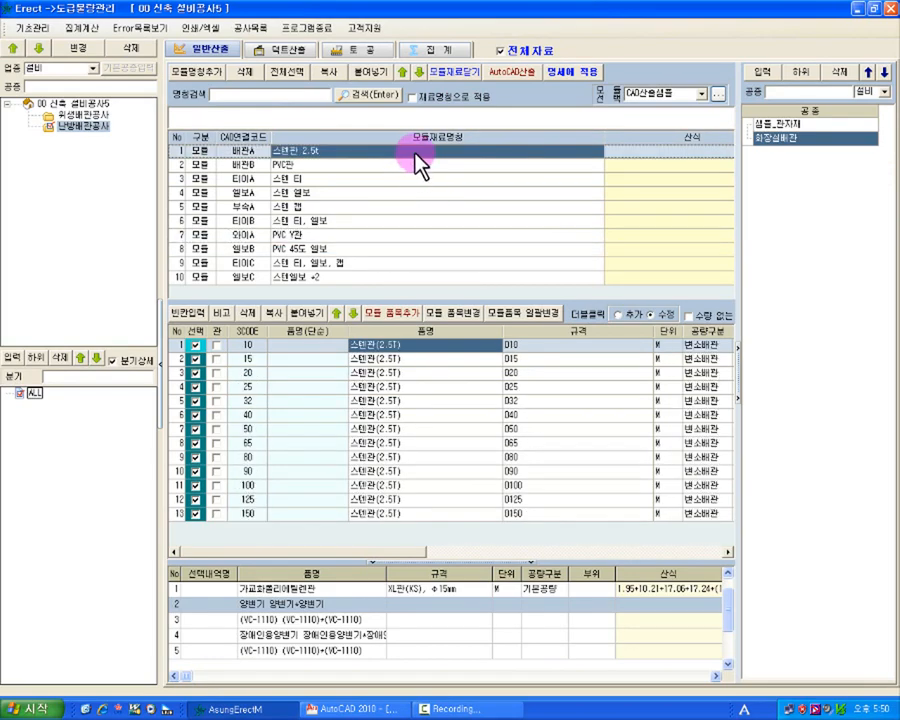
pyautogui.click(414, 180)
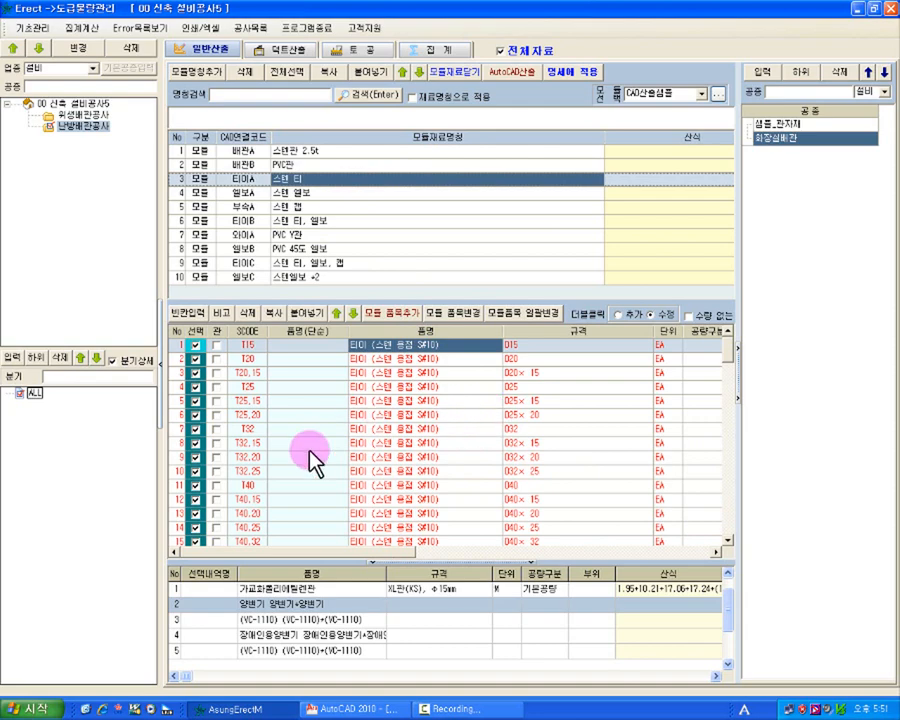
pyautogui.click(386, 277)
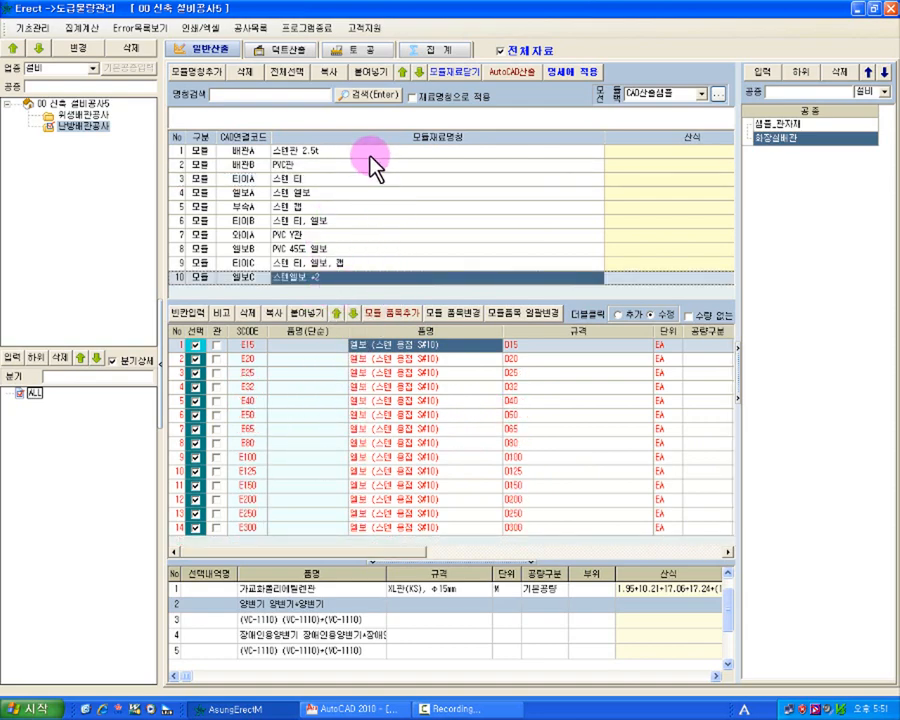
# Switch to the 샘플_관자재 work type and examine the items in its 티이 and 레듀샤(스텐 용접 #10) modules.
pyautogui.click(795, 126)
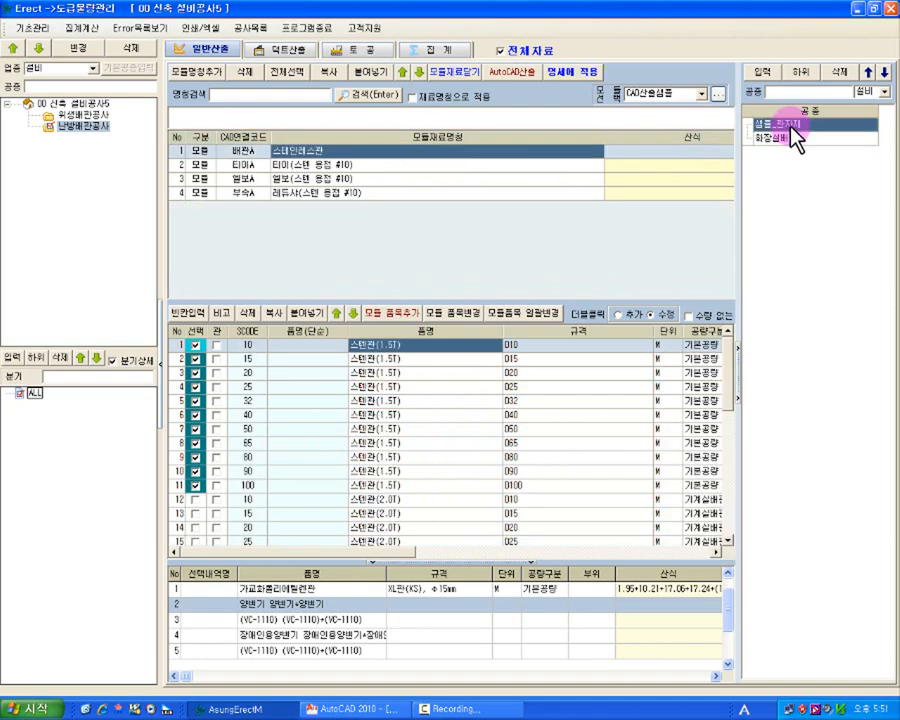
pyautogui.click(296, 193)
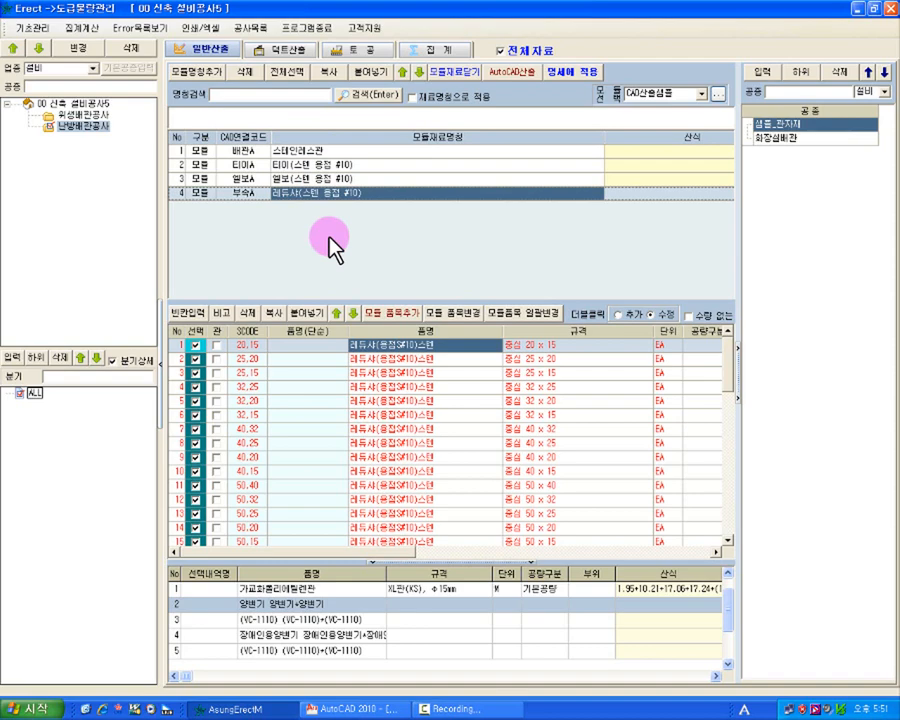
pyautogui.click(366, 164)
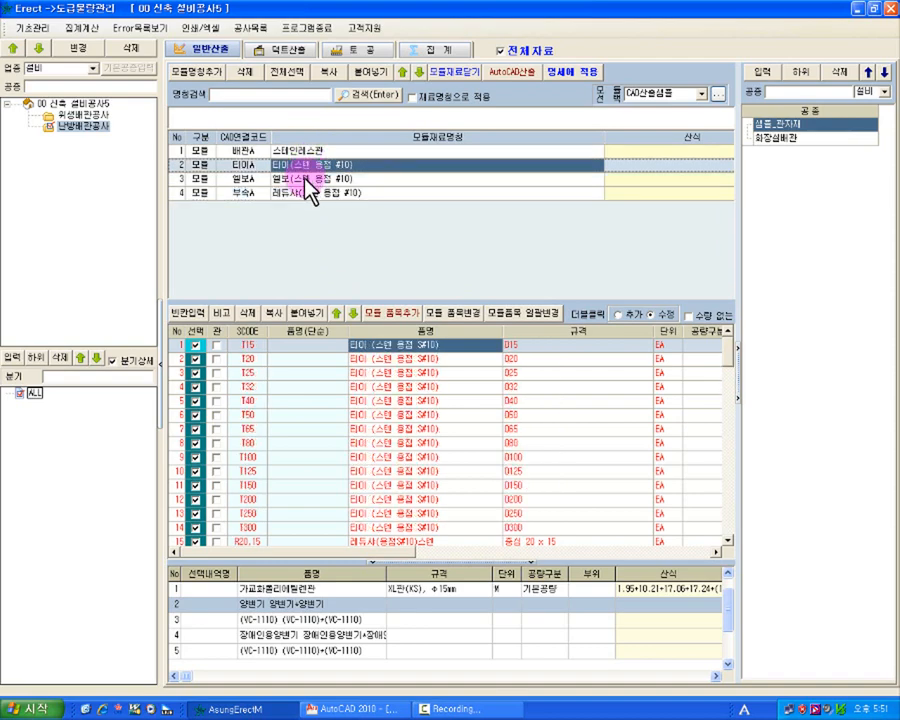
pyautogui.click(362, 193)
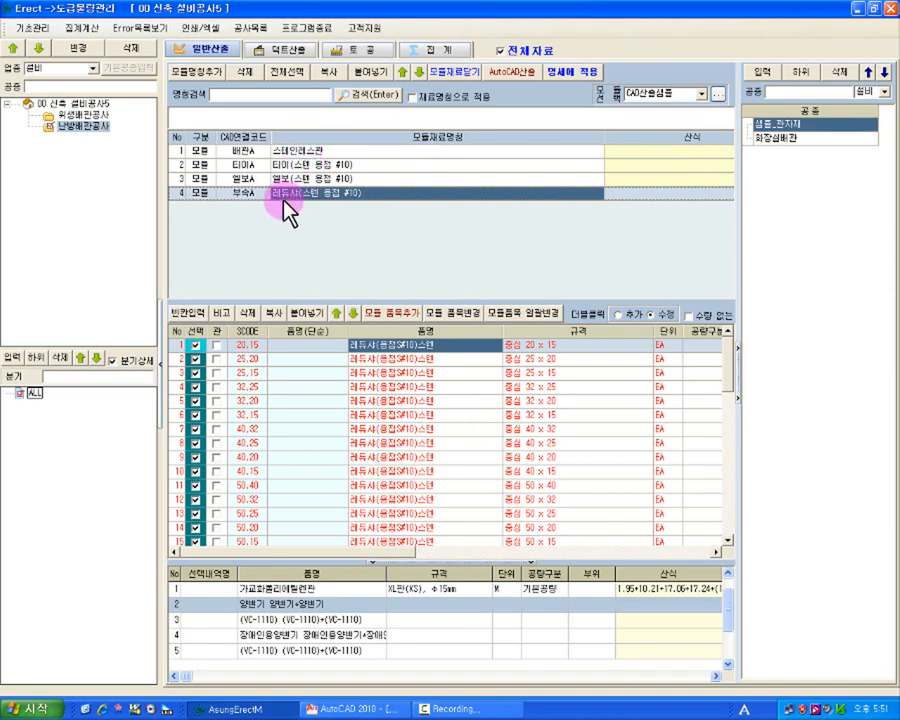
pyautogui.click(296, 167)
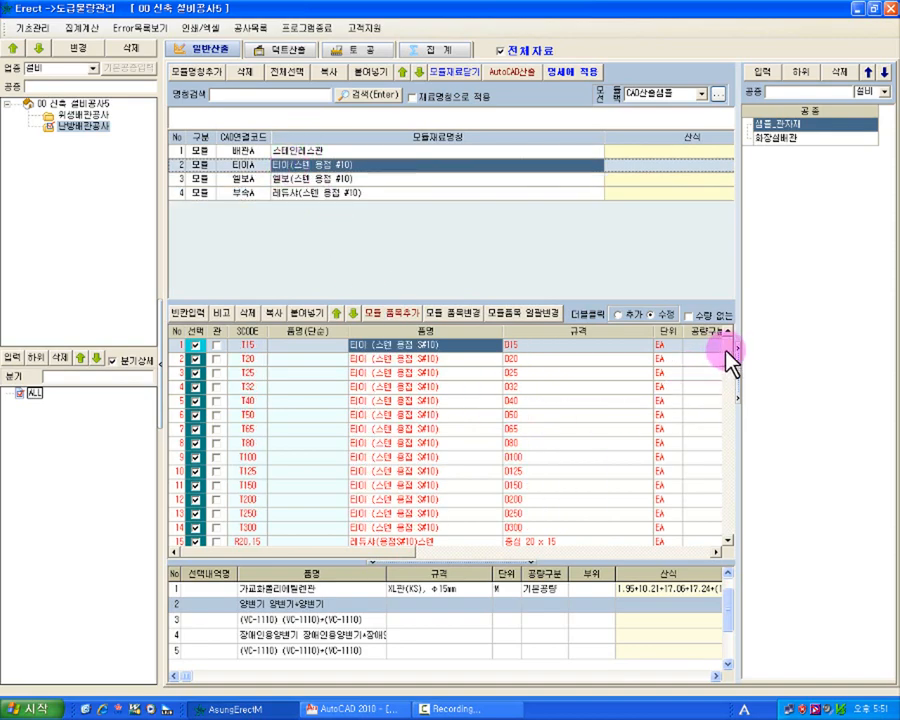
pyautogui.moveTo(726, 351)
pyautogui.mouseDown()
pyautogui.moveTo(733, 444)
pyautogui.moveTo(717, 536)
pyautogui.moveTo(714, 347)
pyautogui.mouseUp()
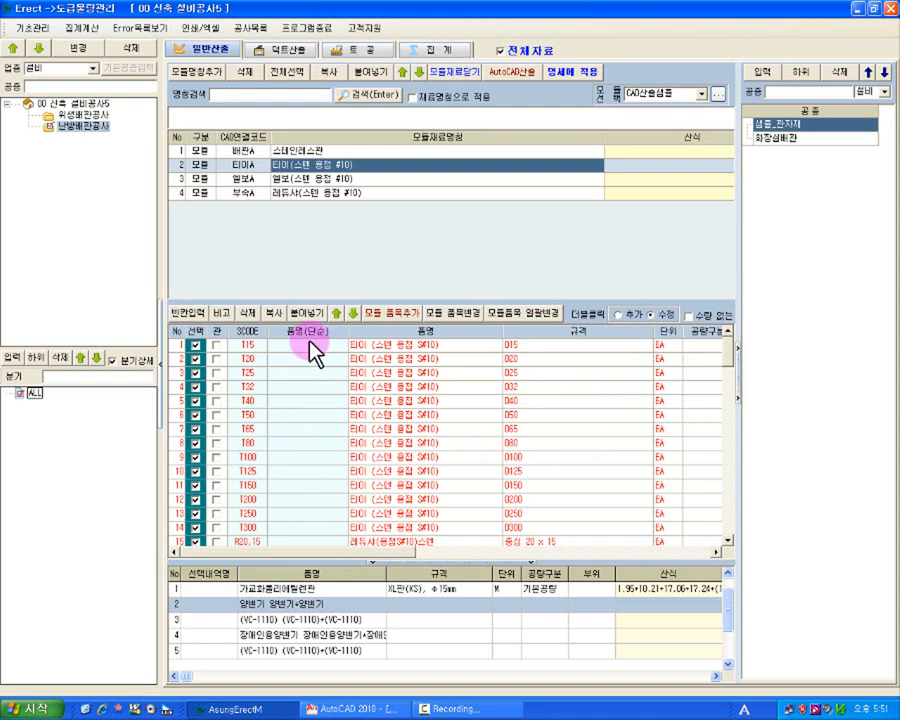
pyautogui.click(297, 193)
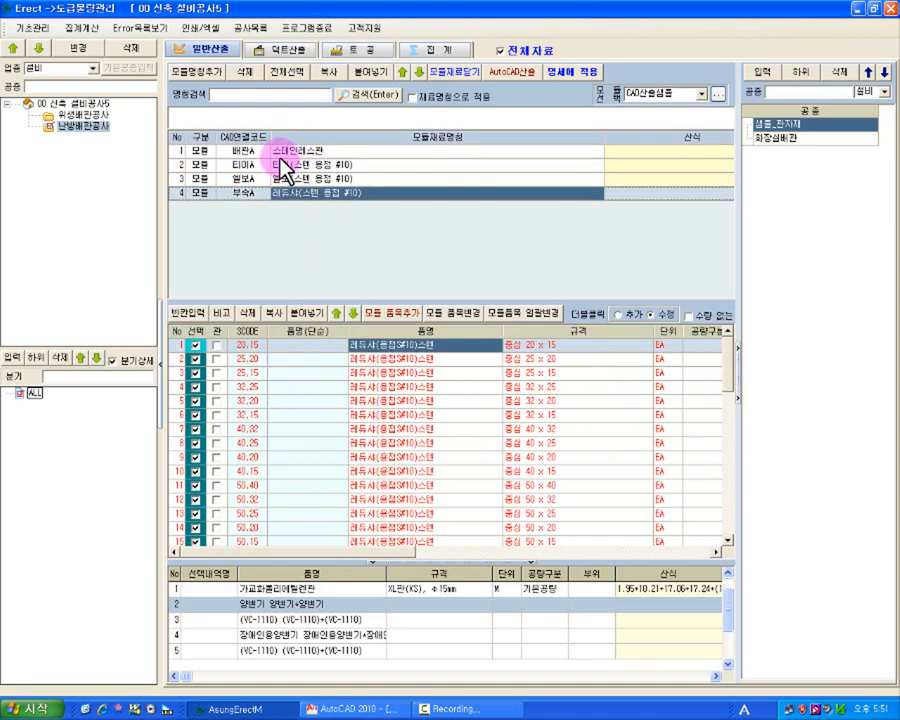
# Add a new module named AS관 to the 샘플_관자재 work type.
pyautogui.click(203, 74)
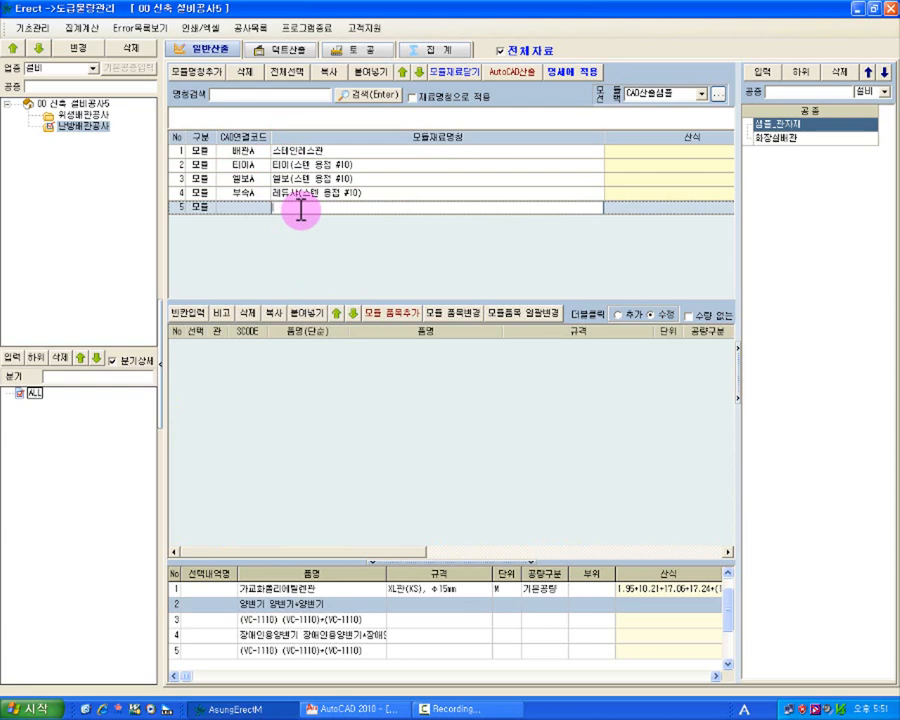
pyautogui.press('Hangul')
pyautogui.write('ㅁㄴ')
pyautogui.press('BackSpace')
pyautogui.press('BackSpace')
pyautogui.press('Hangul')
pyautogui.write('AS')
pyautogui.press('Hangul')
pyautogui.write('ㅂ')
pyautogui.press('Tab')
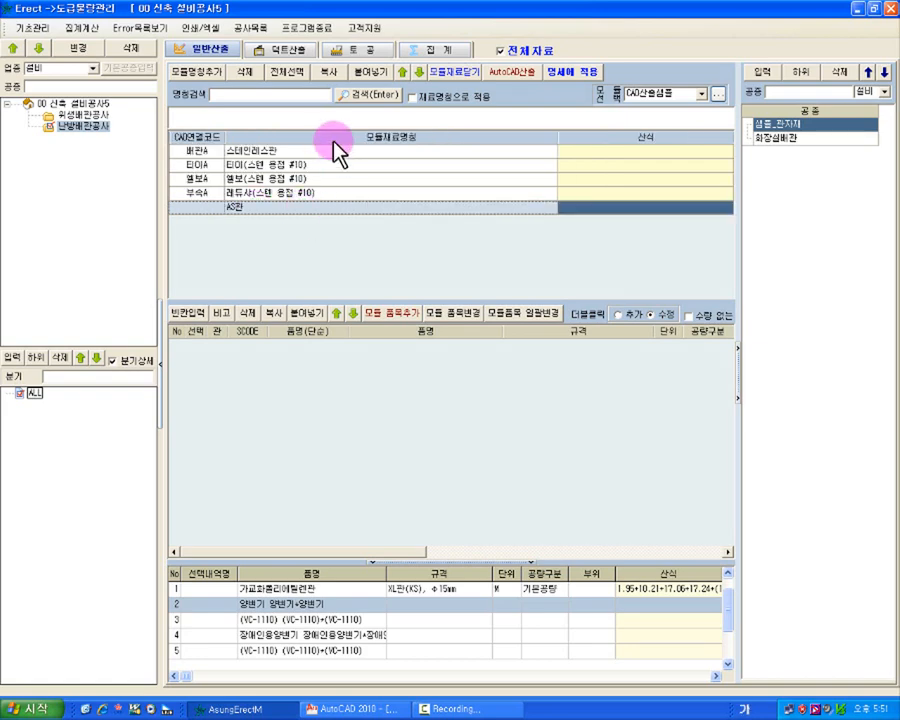
# Assign the CAD link code 배관B to the AS관 module.
pyautogui.click(195, 208)
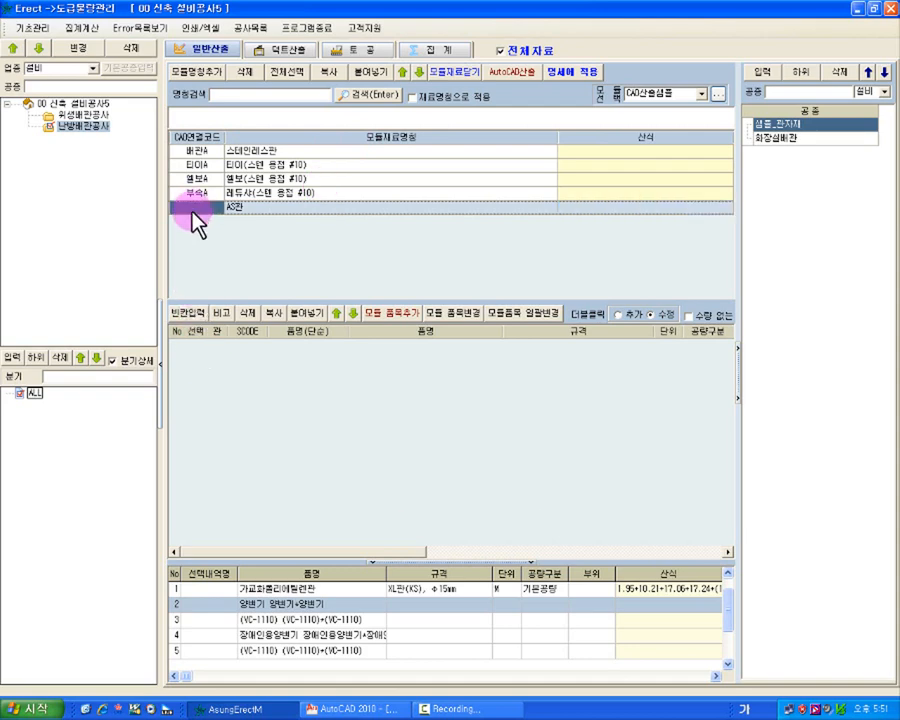
pyautogui.press('Left')
pyautogui.press('Left')
pyautogui.click(282, 207)
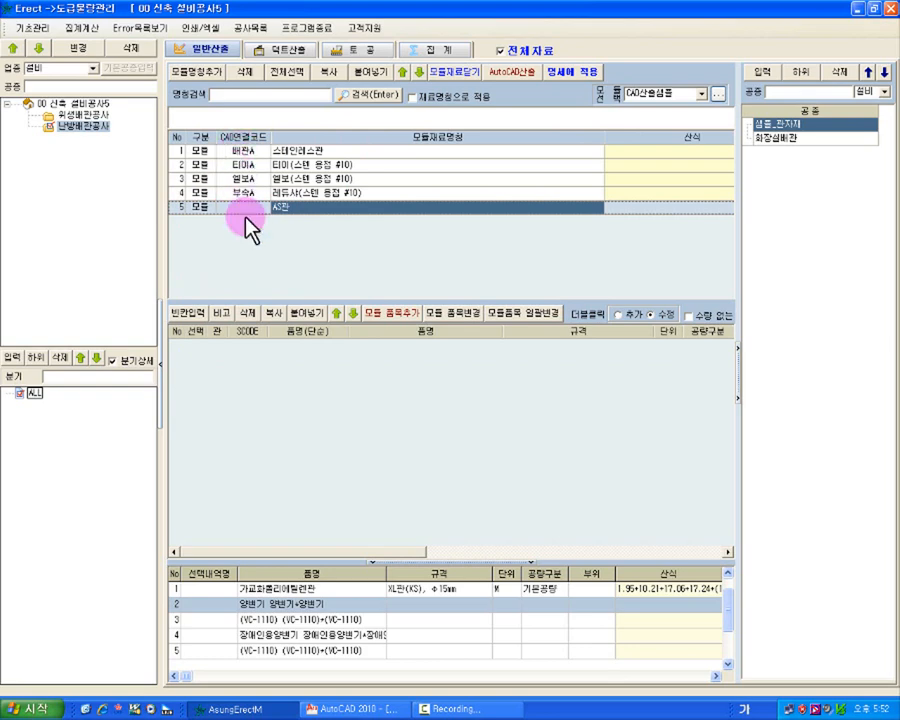
pyautogui.click(244, 209)
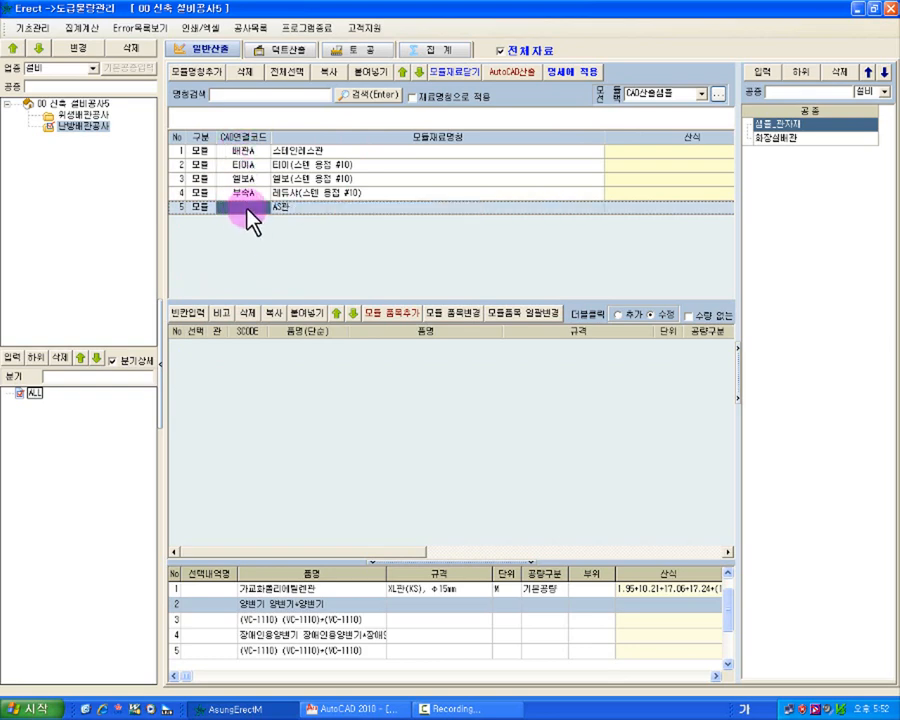
pyautogui.rightClick(247, 213)
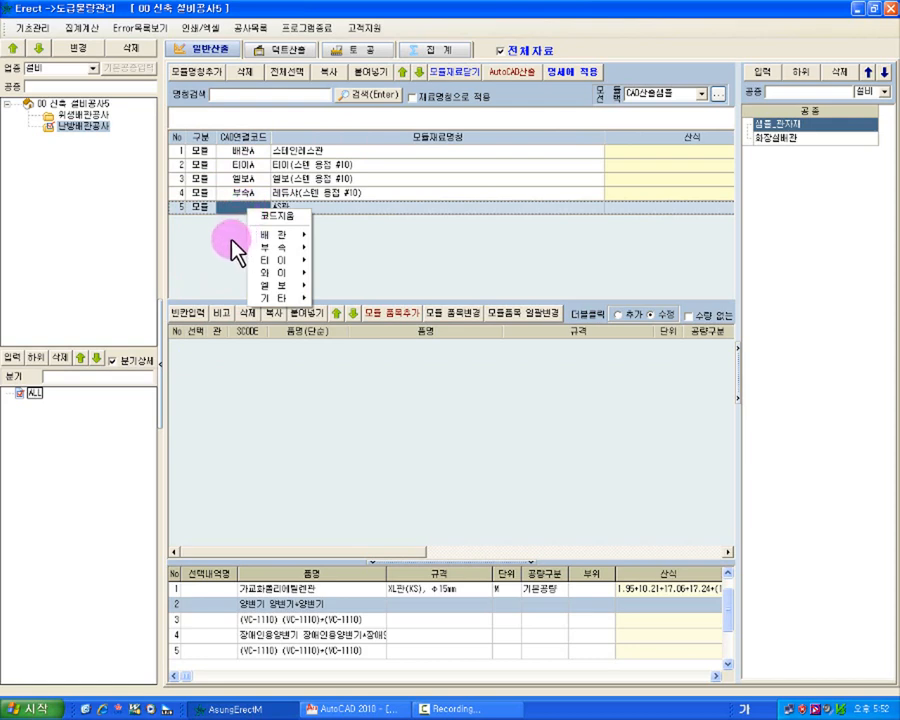
pyautogui.moveTo(264, 235)
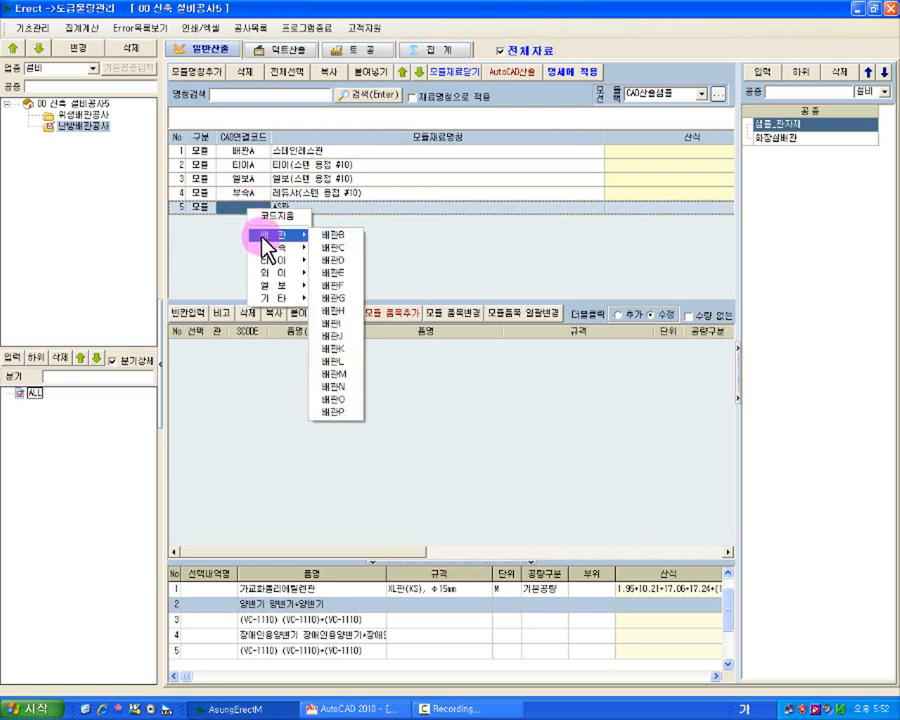
pyautogui.click(324, 240)
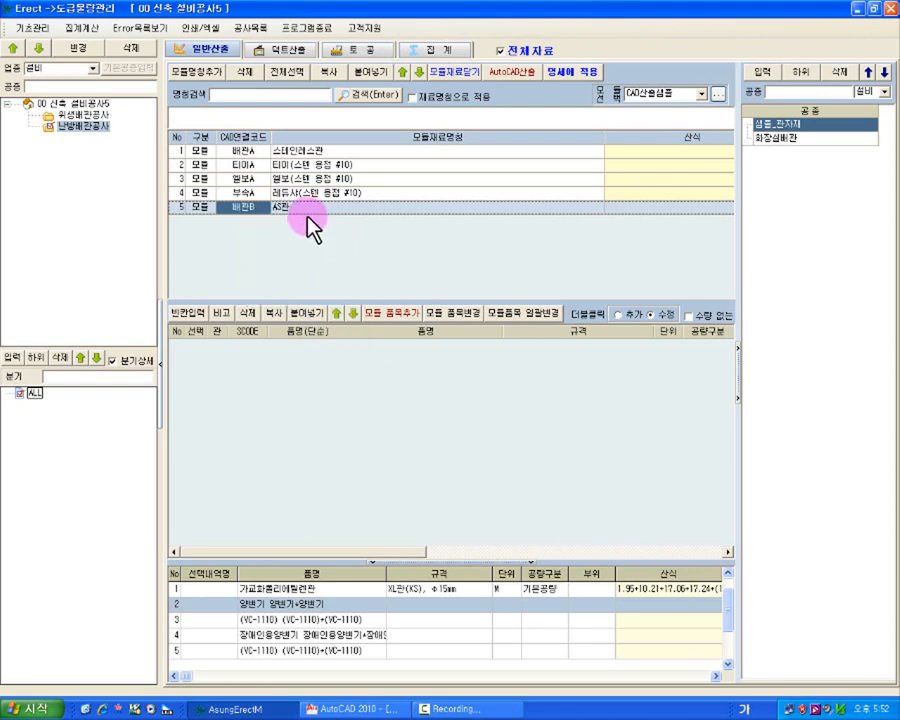
# Link the module materials to the pipe codes in the AutoCAD takeoff tool, check the 배관B entry, and close the tool.
pyautogui.click(407, 211)
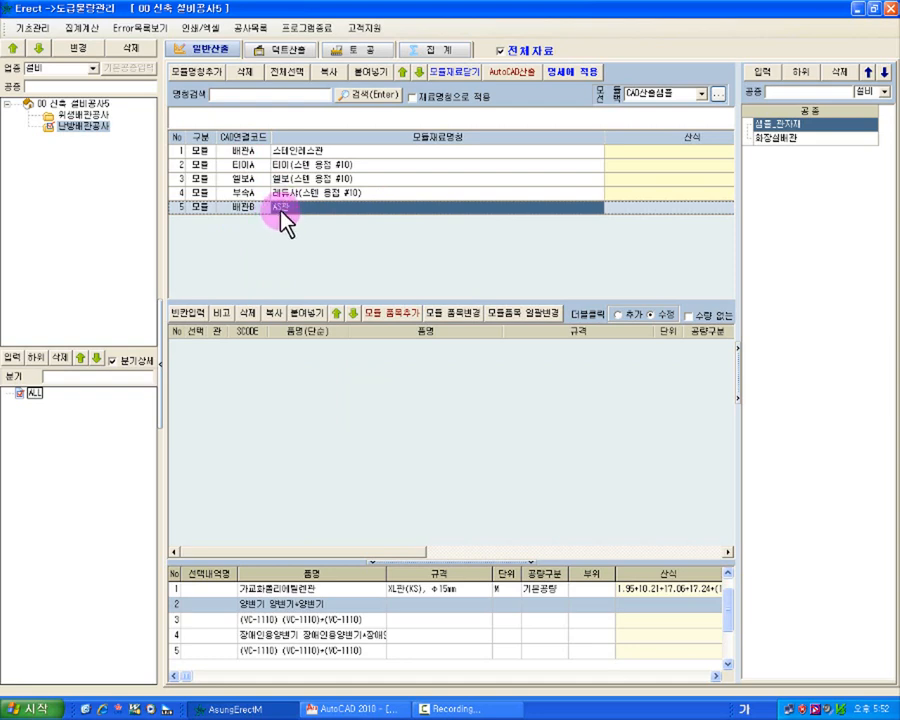
pyautogui.click(516, 72)
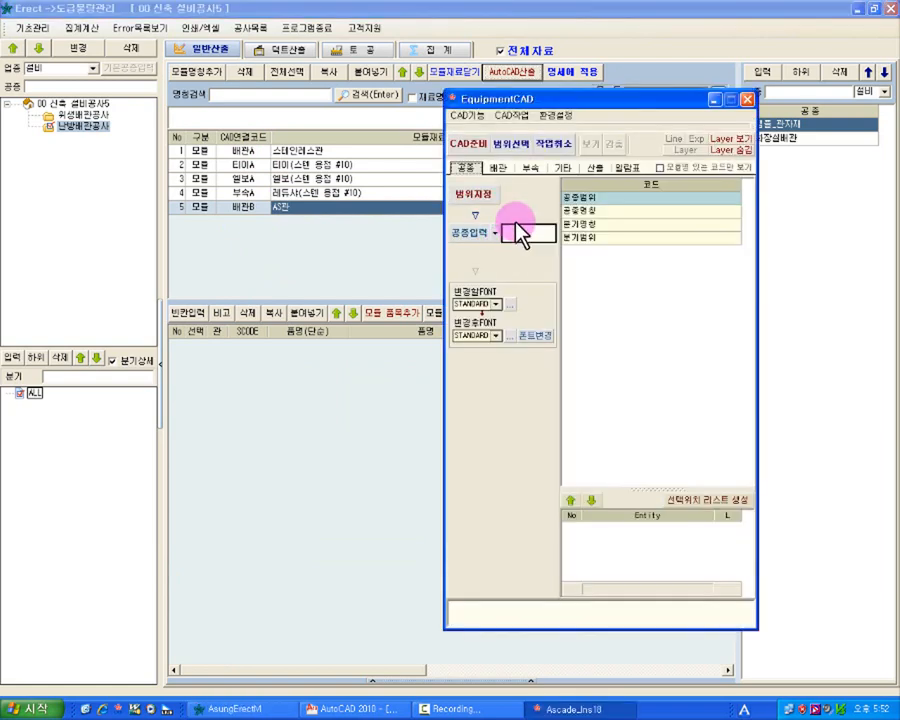
pyautogui.click(506, 170)
pyautogui.rightClick(638, 239)
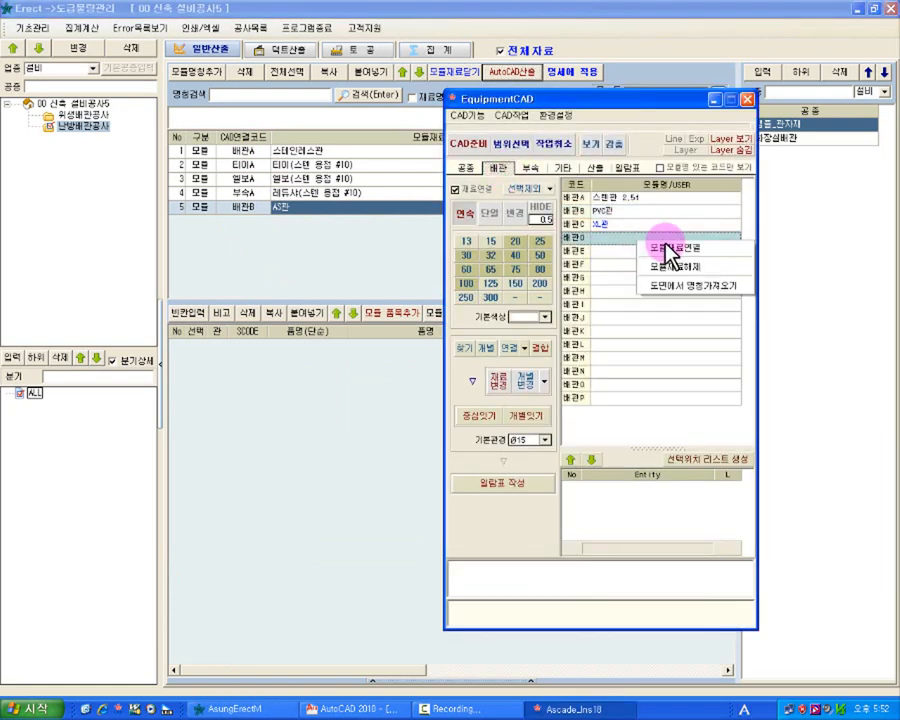
pyautogui.click(672, 248)
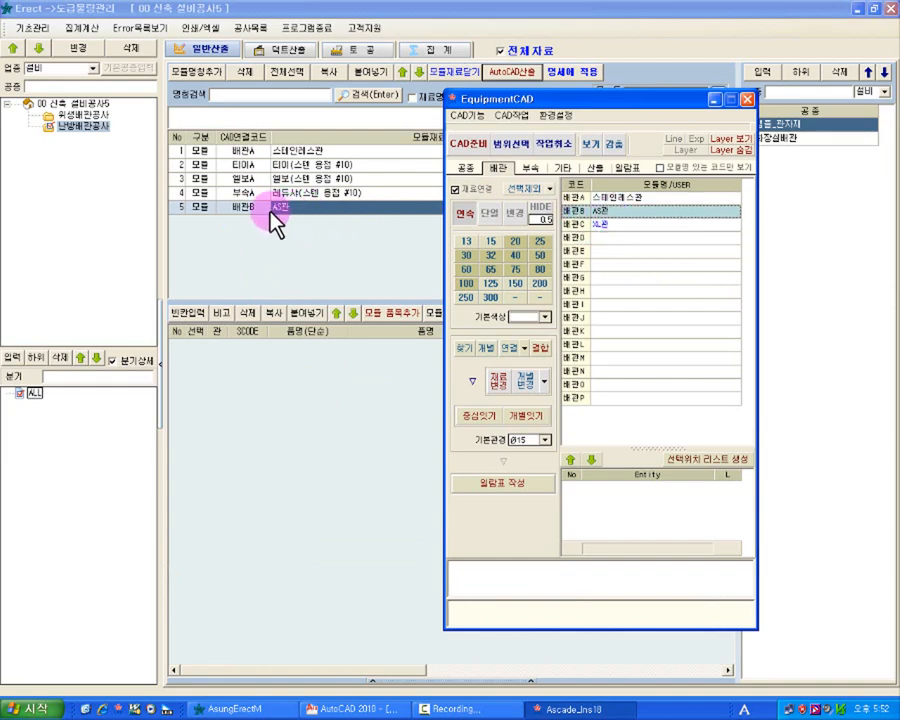
pyautogui.click(596, 210)
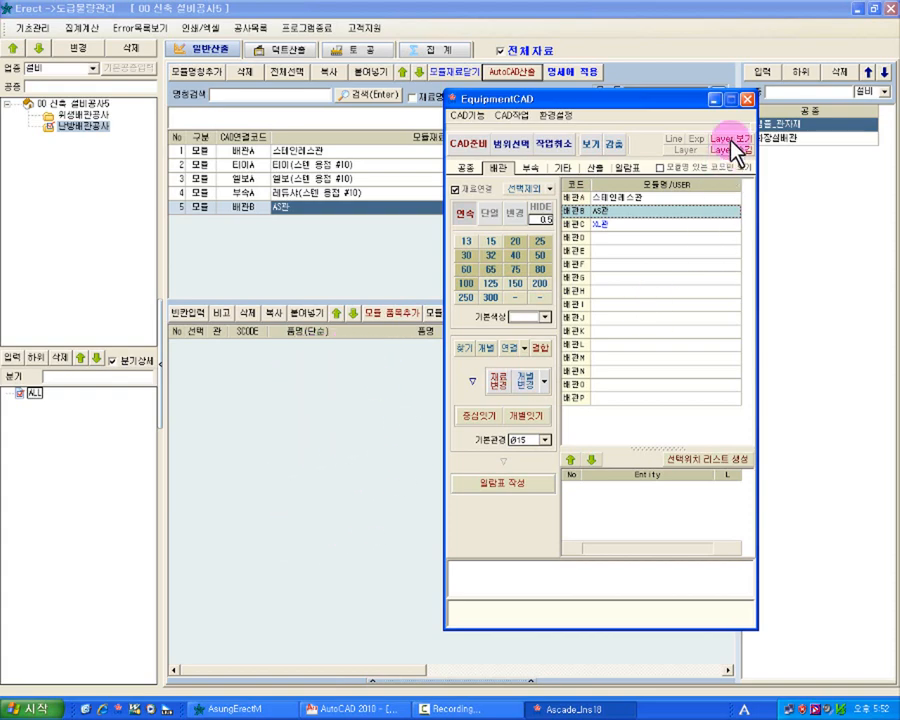
pyautogui.click(746, 99)
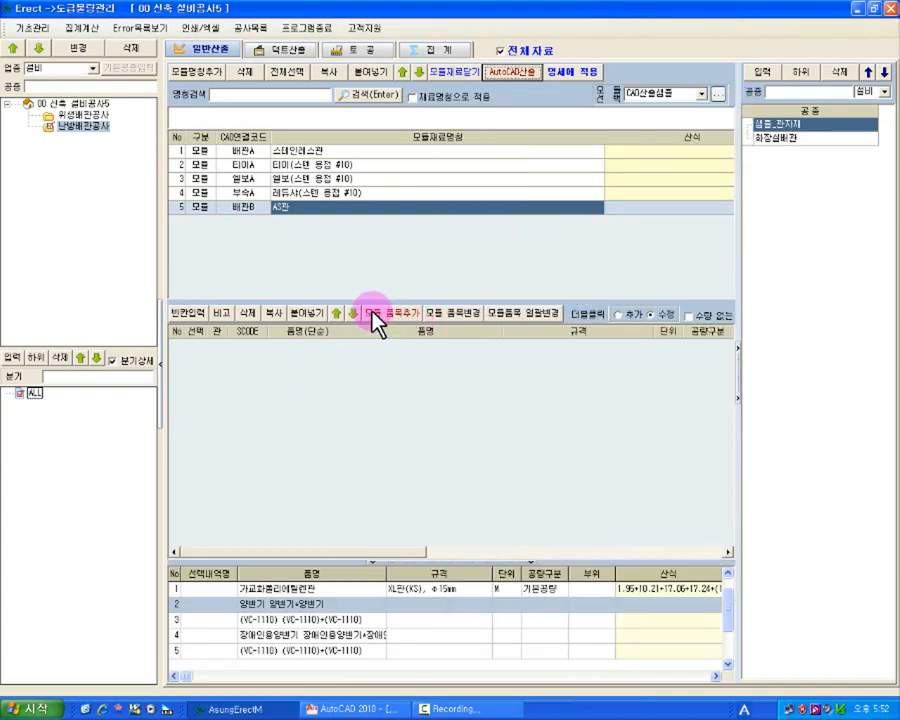
# Start adding items to the AS관 module and search the item catalogue for AS관.
pyautogui.click(405, 316)
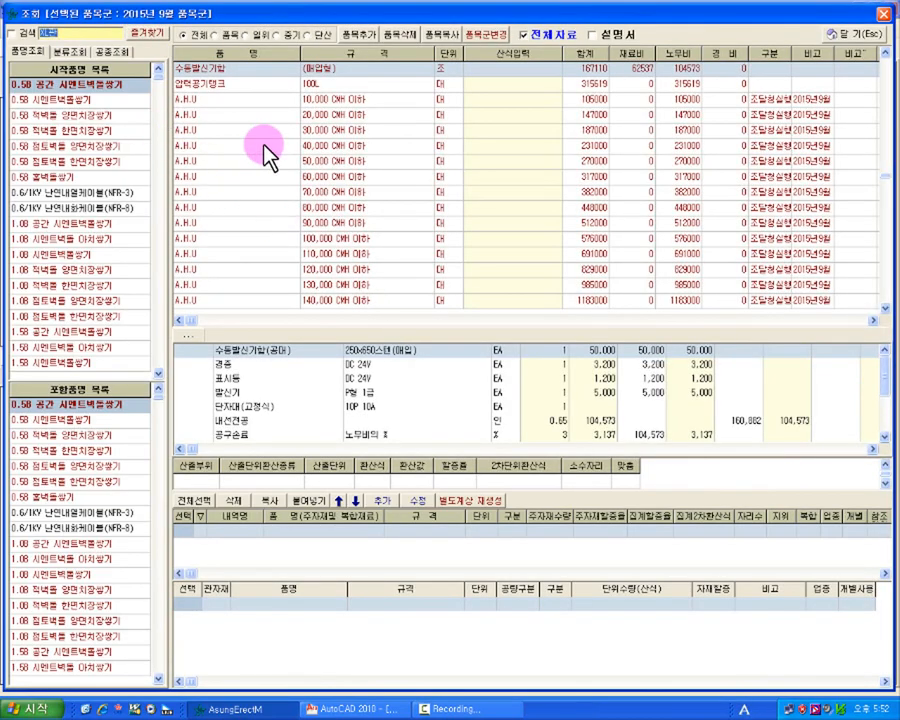
pyautogui.write('시멘')
pyautogui.write('AS관')
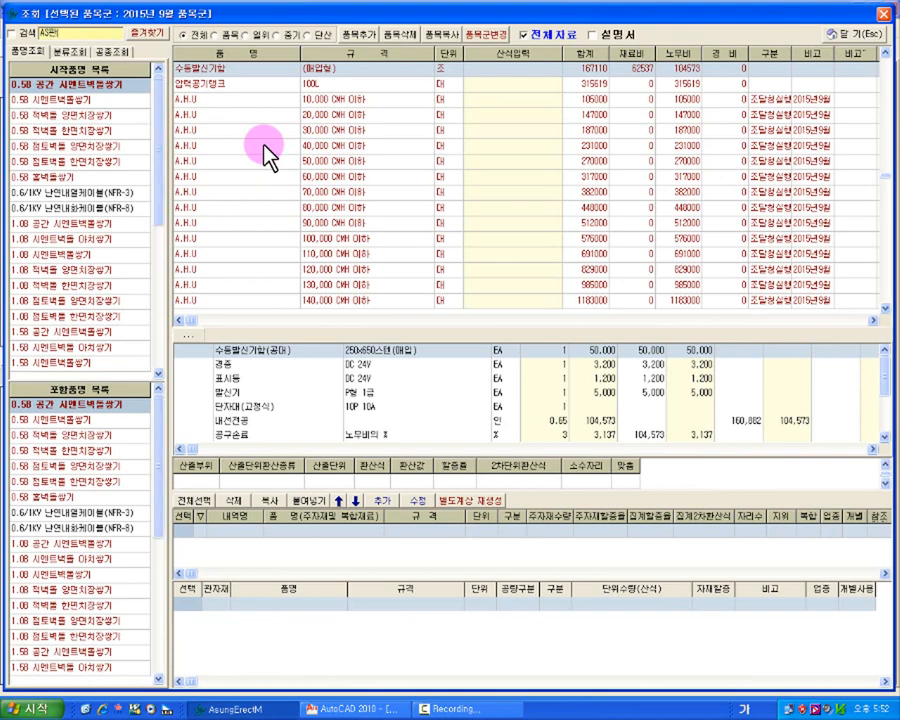
pyautogui.press('Return')
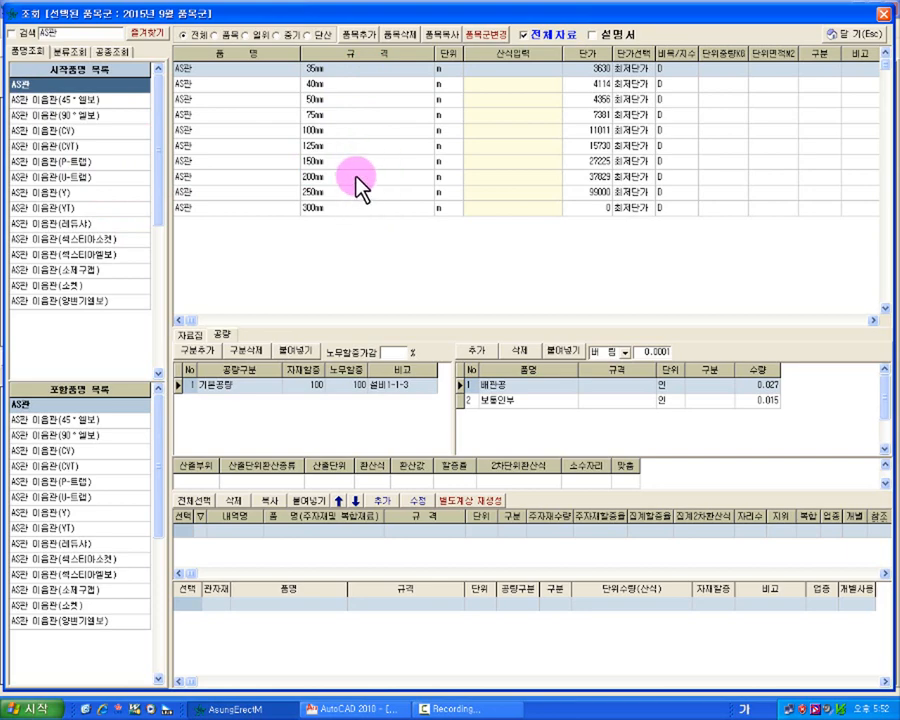
# Add the 50mm, 75mm, 35mm and 40mm AS관 items to the module's item list.
pyautogui.click(371, 116)
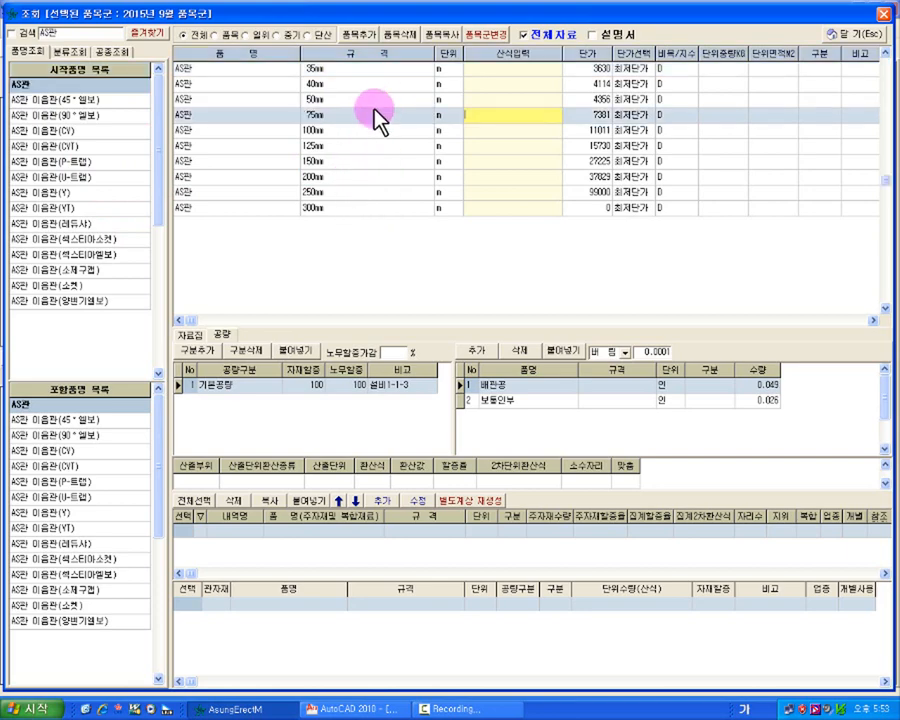
pyautogui.click(383, 100)
pyautogui.click(386, 114)
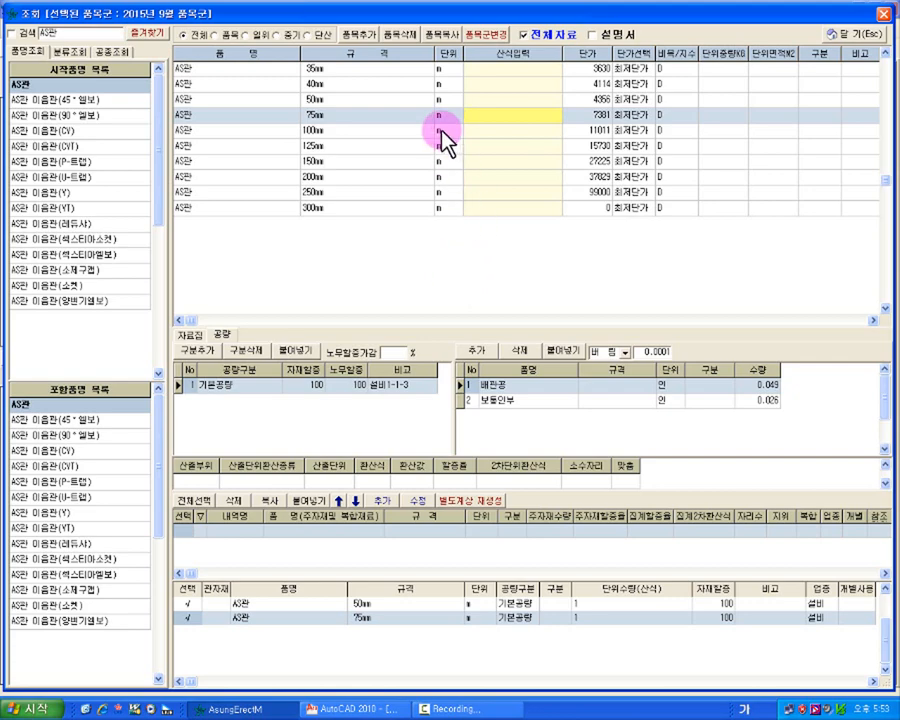
pyautogui.doubleClick(399, 69)
pyautogui.doubleClick(399, 84)
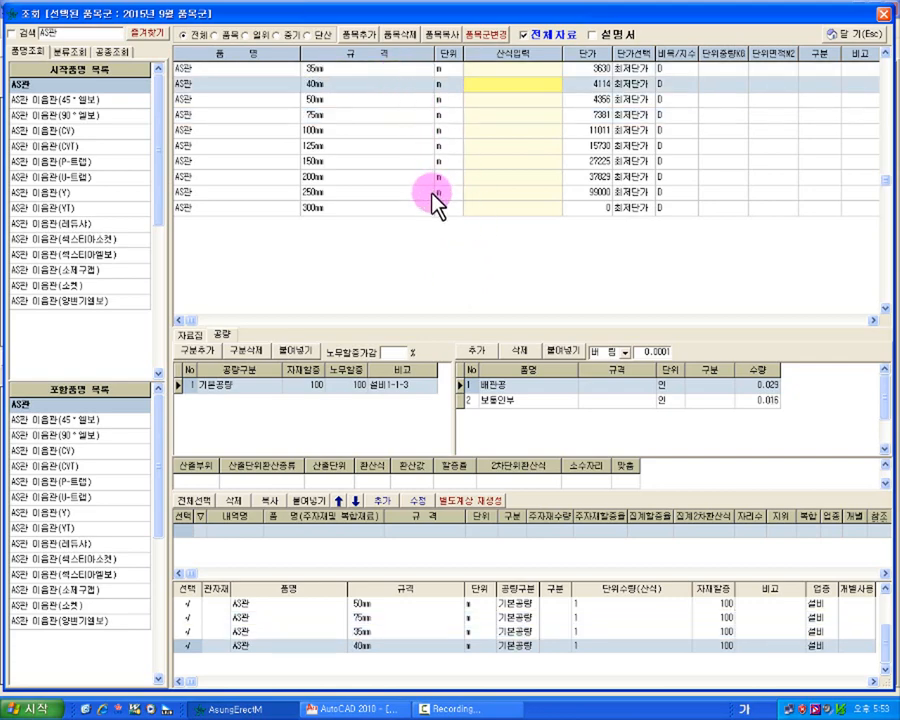
# Add the 100mm and 125mm AS관 items to the module with a formula quantity of 1 each.
pyautogui.click(474, 130)
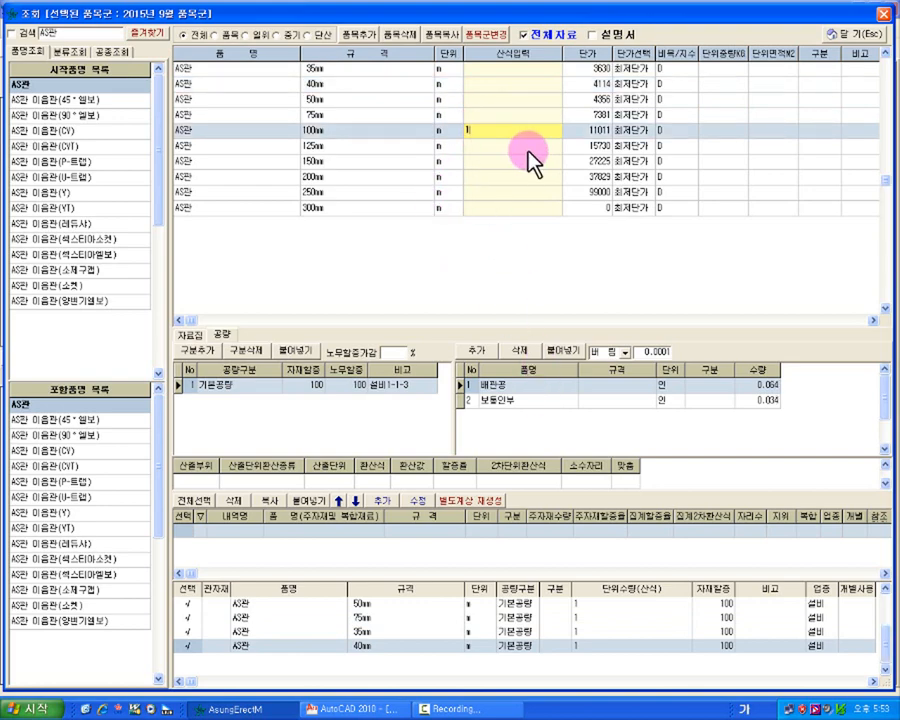
pyautogui.press('Return')
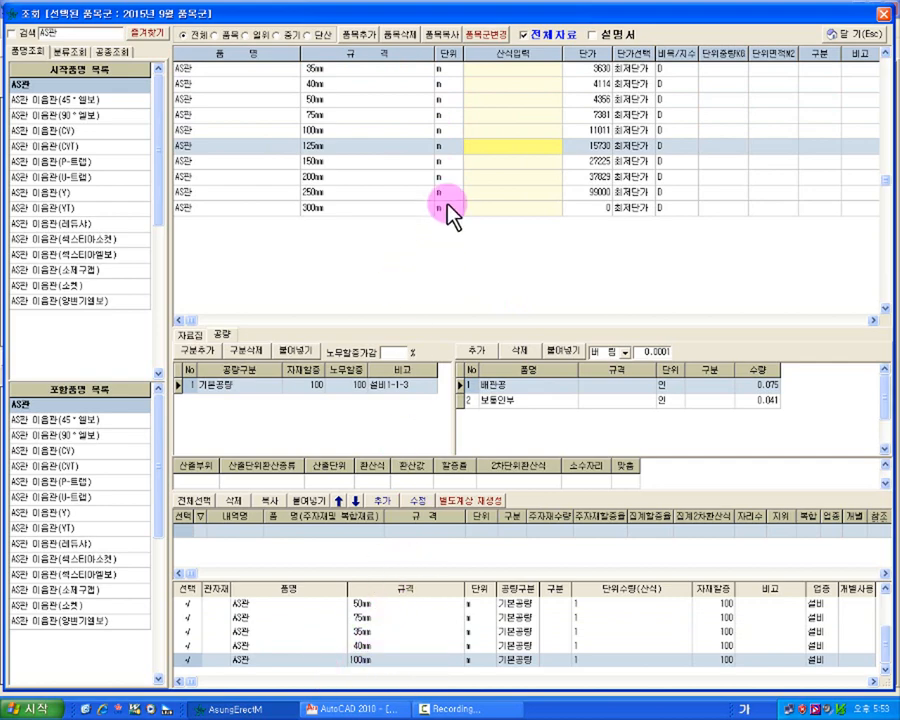
pyautogui.write('1')
pyautogui.press('Return')
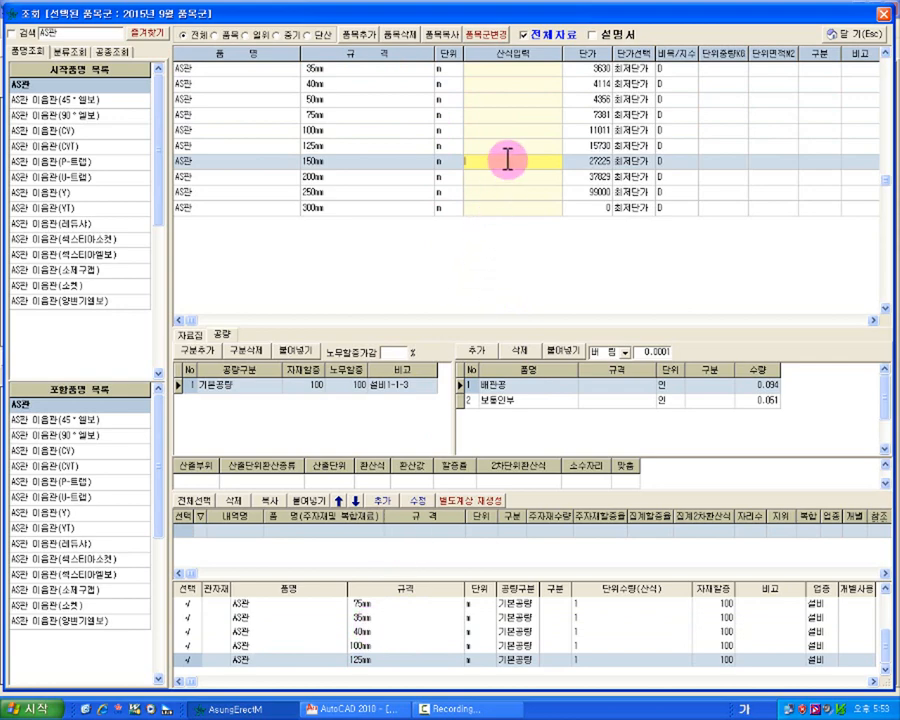
# Add the 150mm, 200mm, 250mm and 300mm AS관 items with a formula quantity of 1 each and close the item catalogue.
pyautogui.press('Down')
pyautogui.press('Up')
pyautogui.write('1')
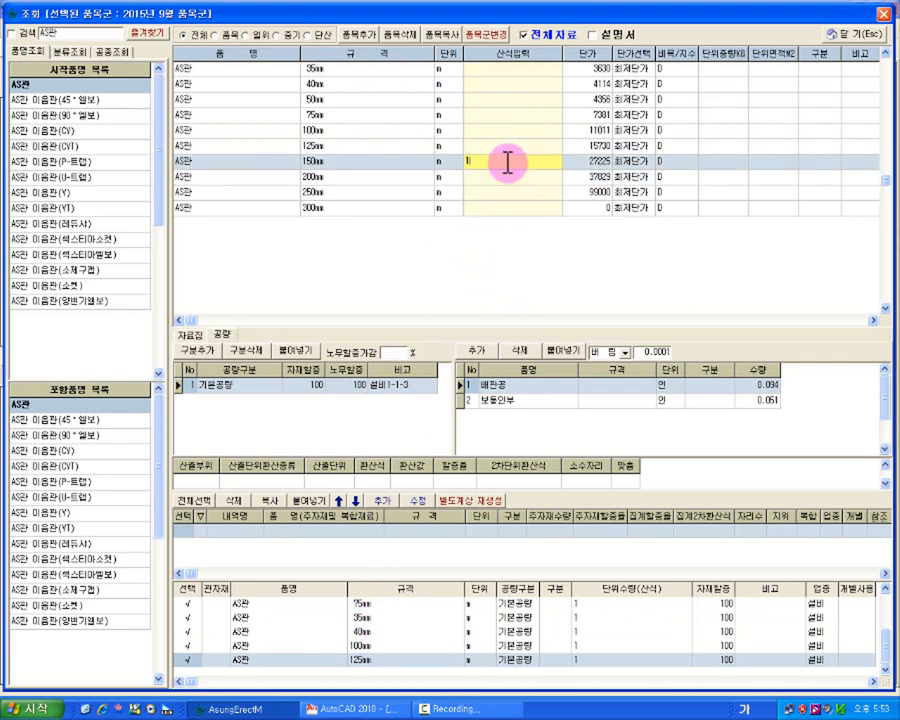
pyautogui.press('Return')
pyautogui.write('1')
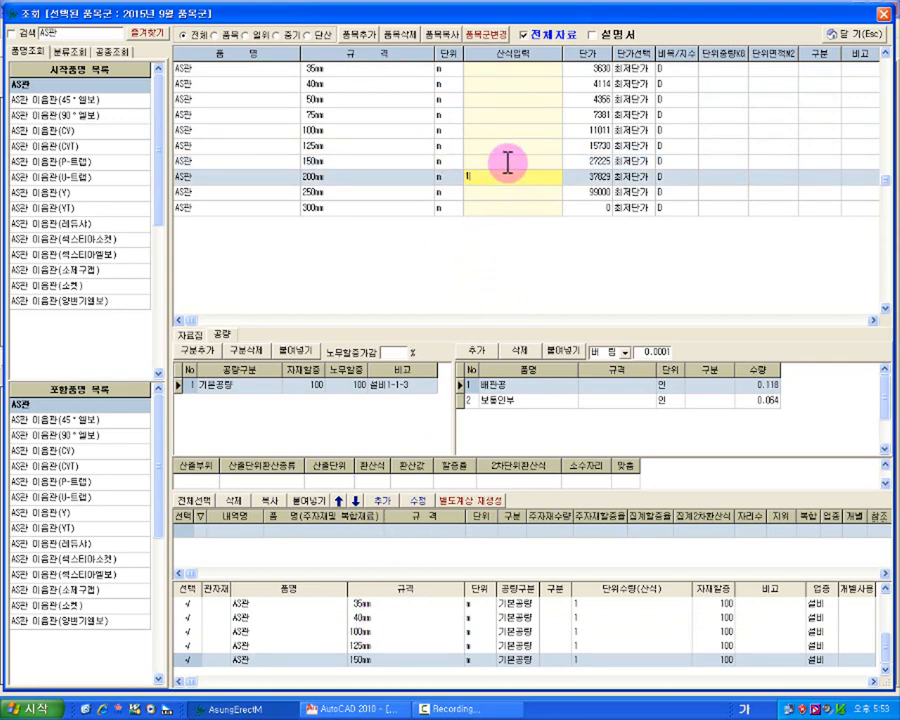
pyautogui.press('Return')
pyautogui.write('1')
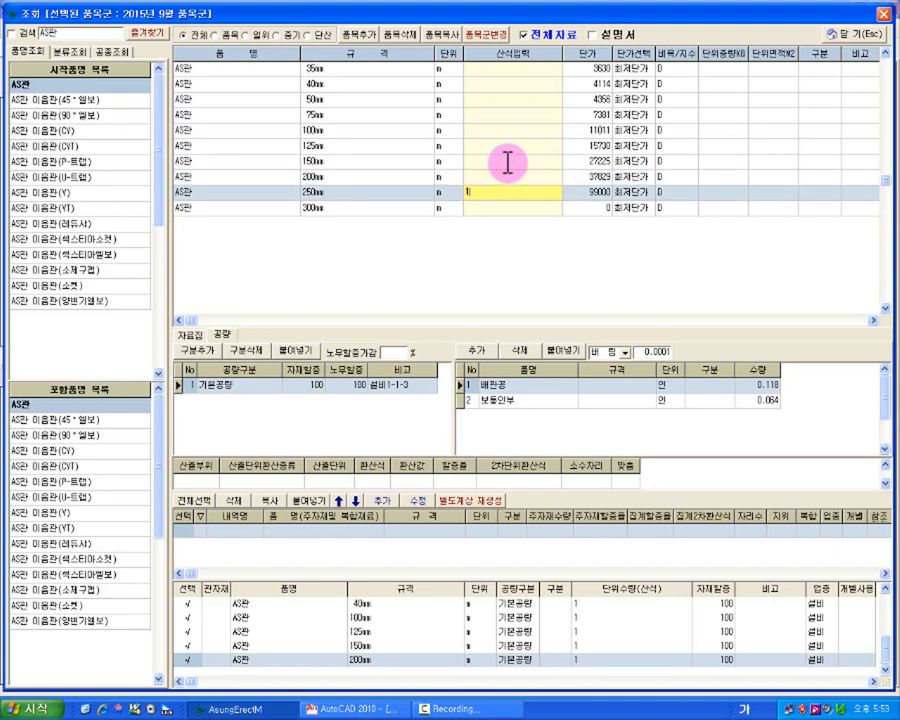
pyautogui.press('Return')
pyautogui.write('1')
pyautogui.press('Return')
pyautogui.click(857, 40)
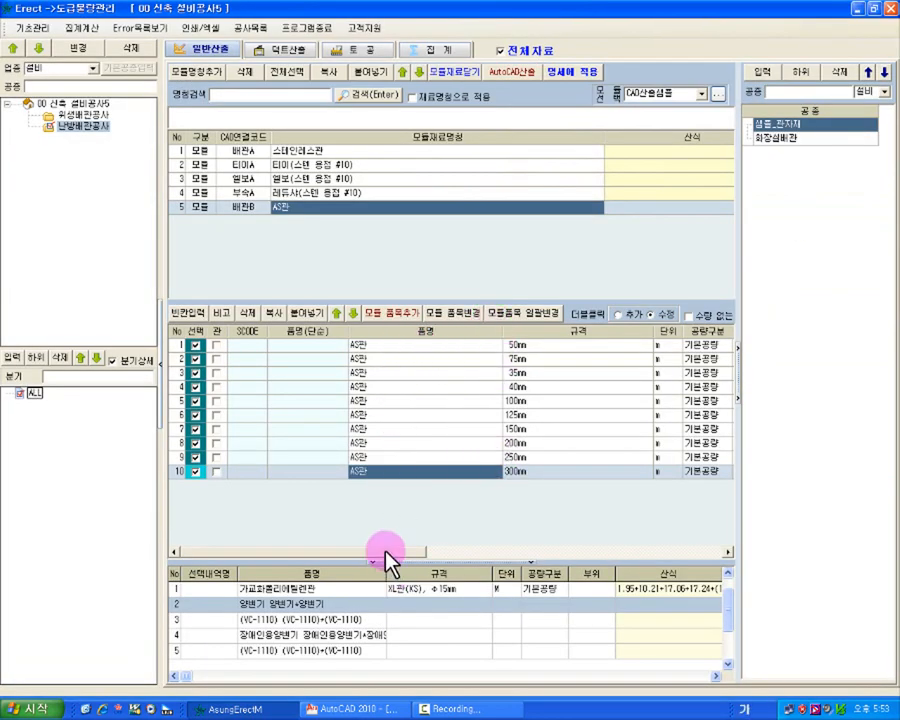
# Generate the SCODE size codes for all AS관 items in the module's item list and check them against the specifications.
pyautogui.moveTo(388, 553); pyautogui.dragTo(472, 553)
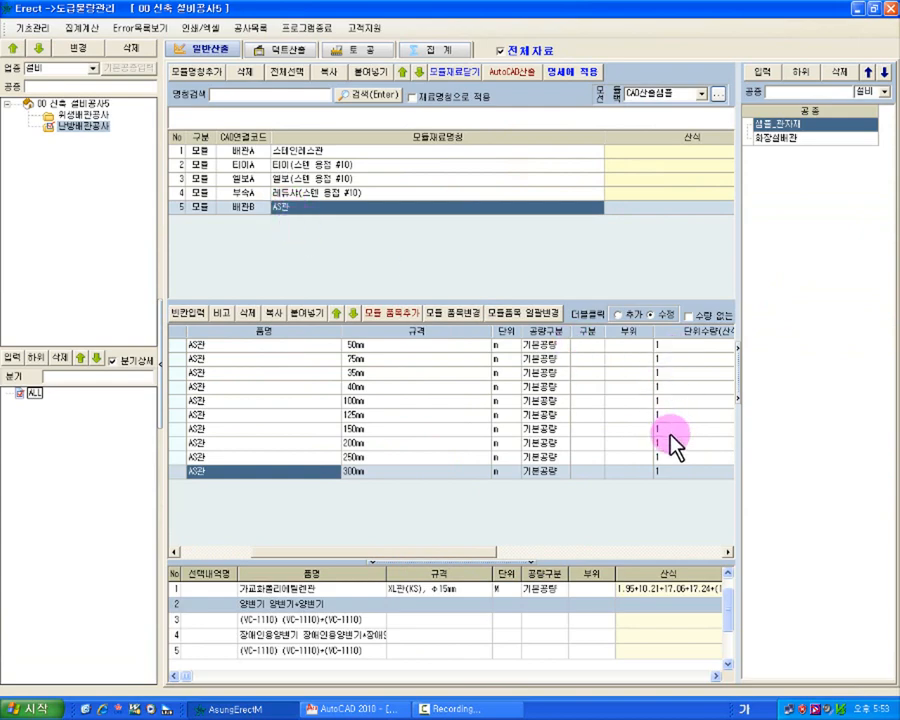
pyautogui.moveTo(437, 565); pyautogui.dragTo(362, 562)
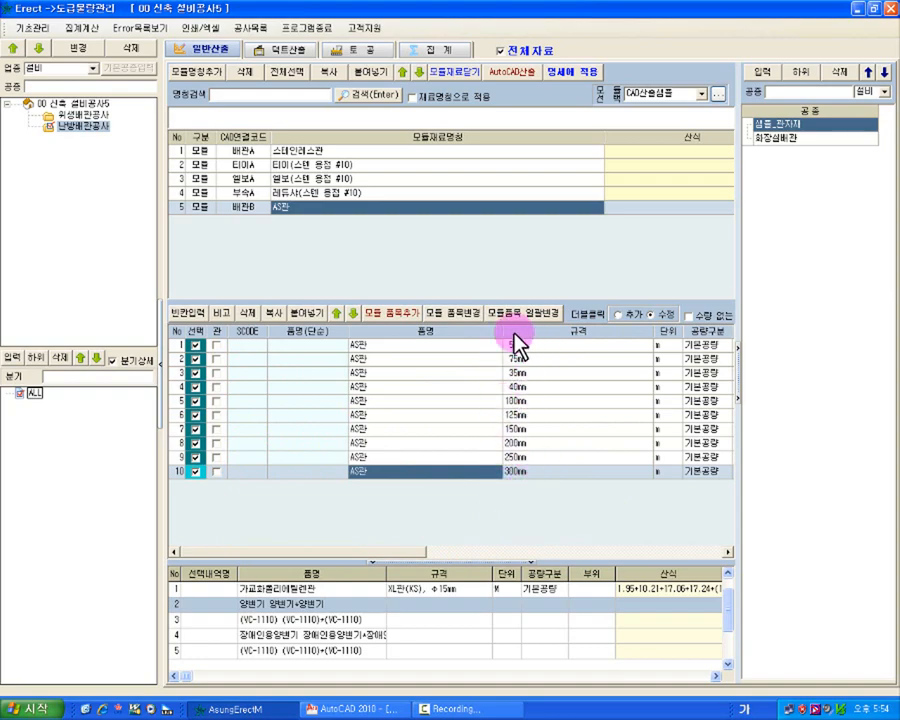
pyautogui.click(250, 359)
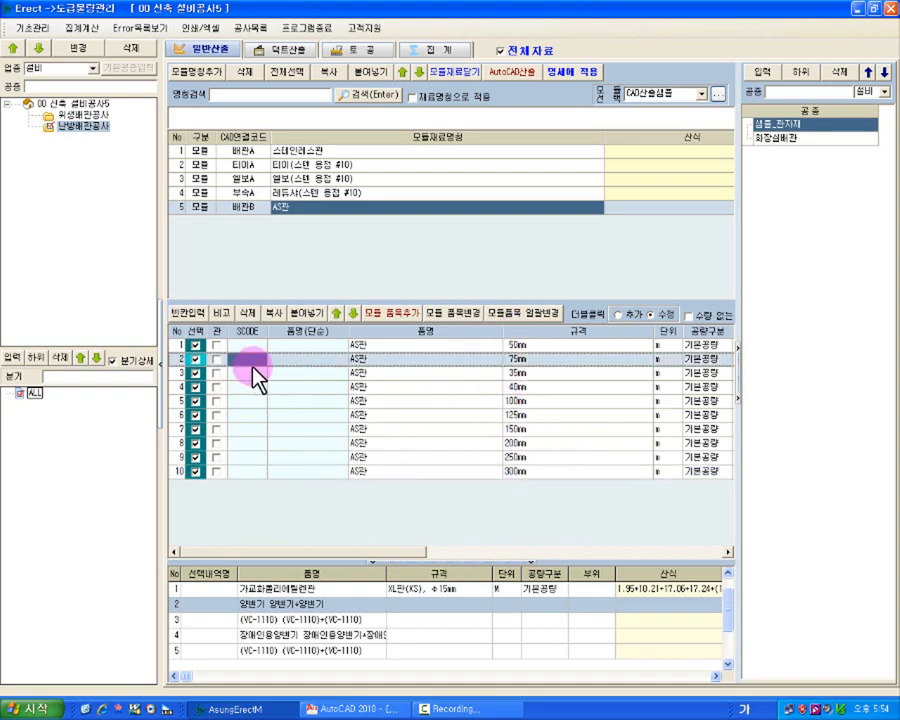
pyautogui.rightClick(254, 368)
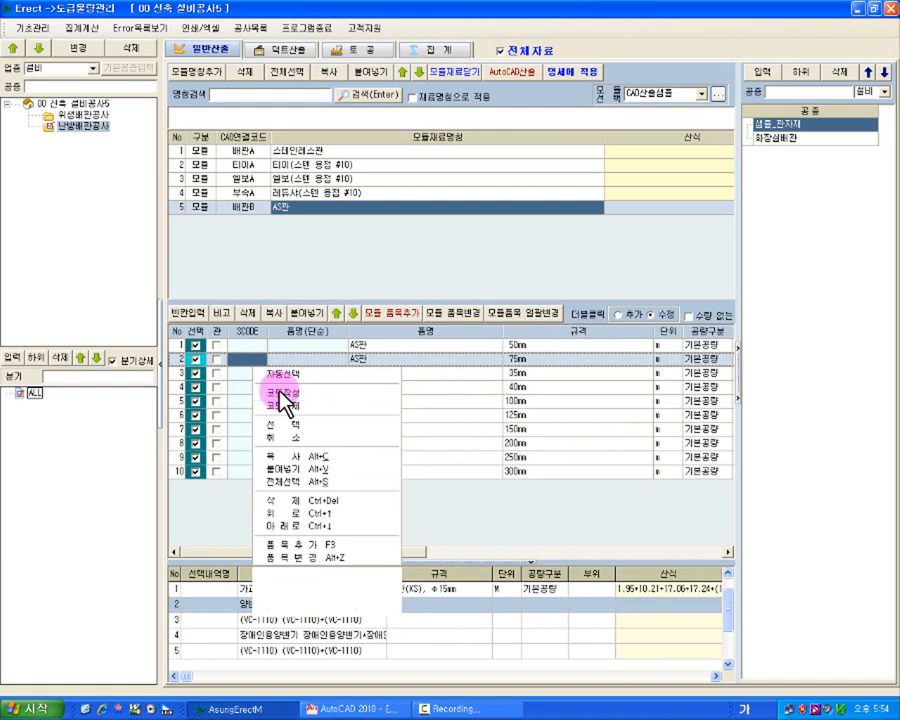
pyautogui.click(285, 396)
pyautogui.click(546, 346)
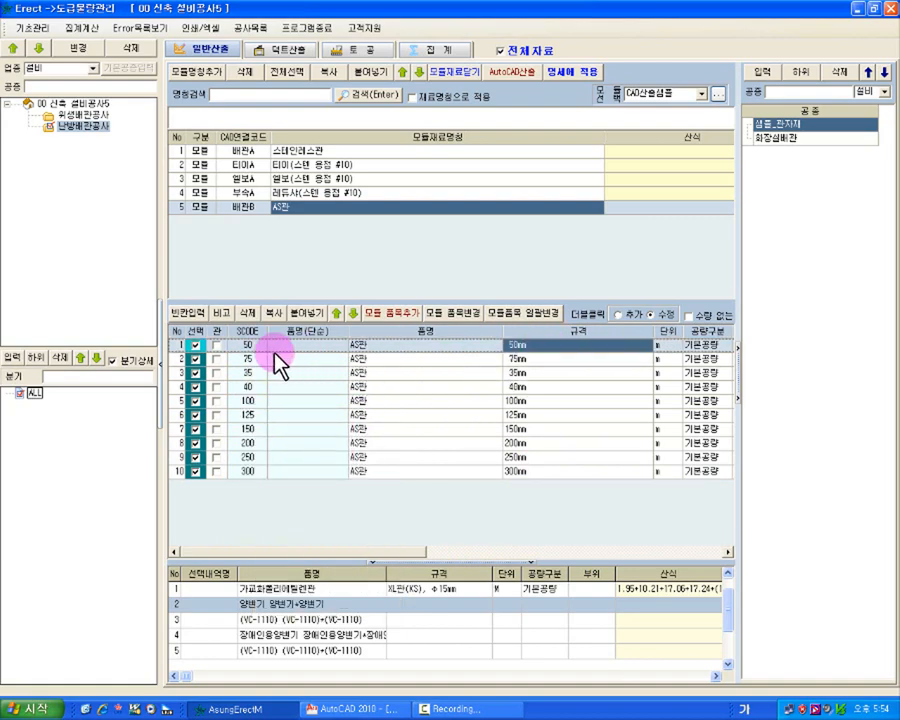
pyautogui.click(243, 473)
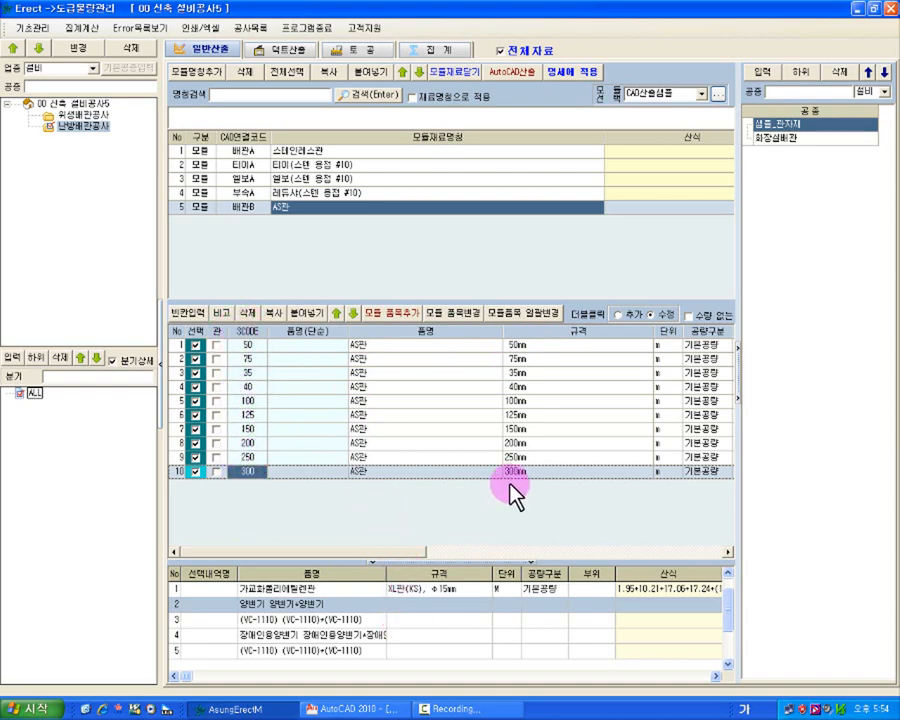
# Examine the 배관C ø15 entry in the EquipmentCAD takeoff results, compare it with the module's SCODE column, and close the tool.
pyautogui.click(385, 709)
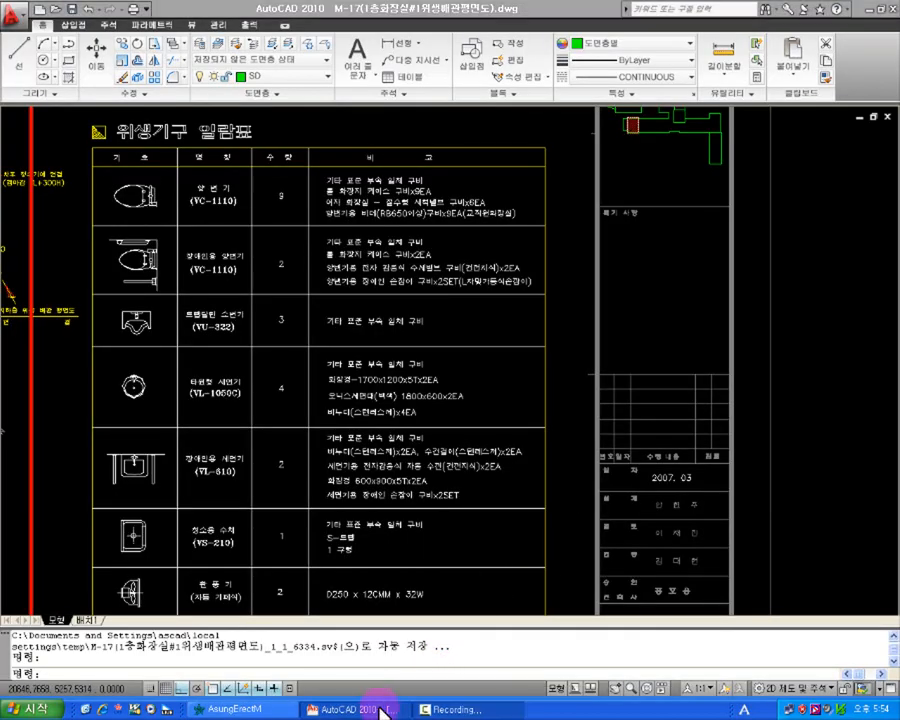
pyautogui.click(385, 709)
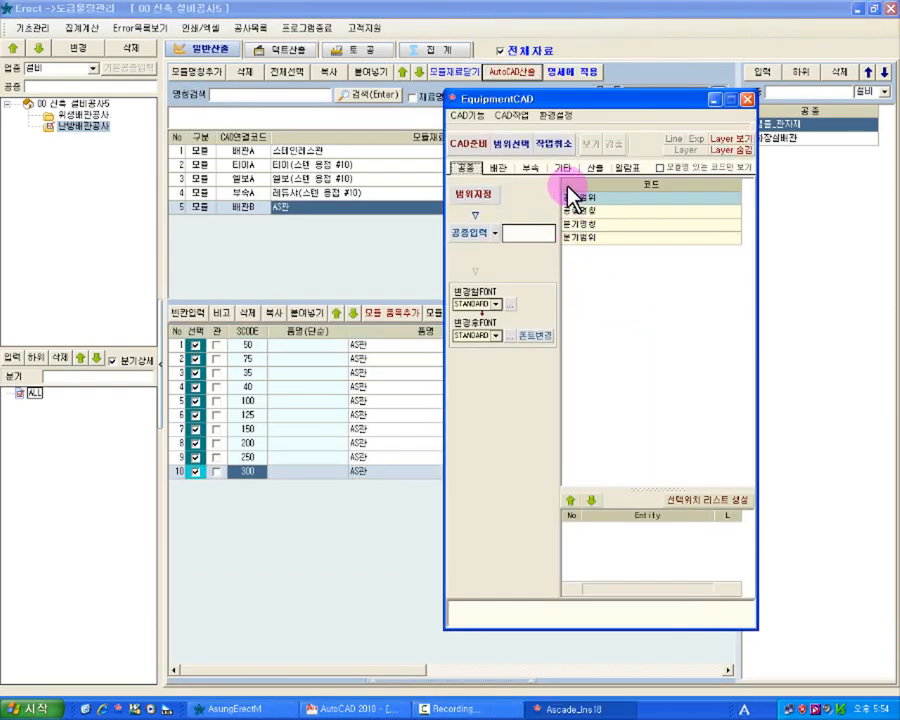
pyautogui.click(594, 168)
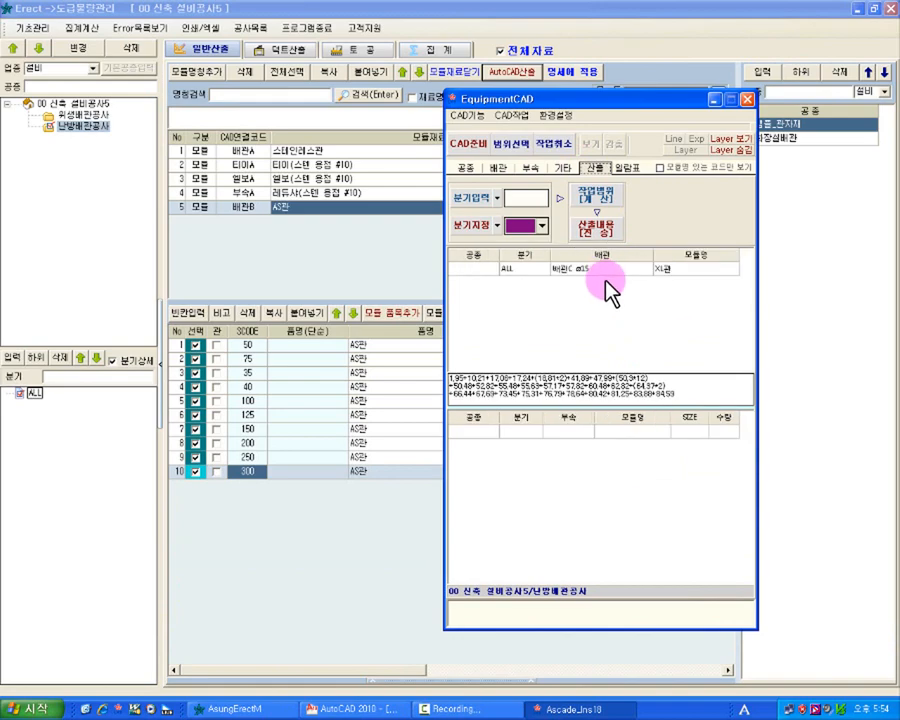
pyautogui.click(583, 270)
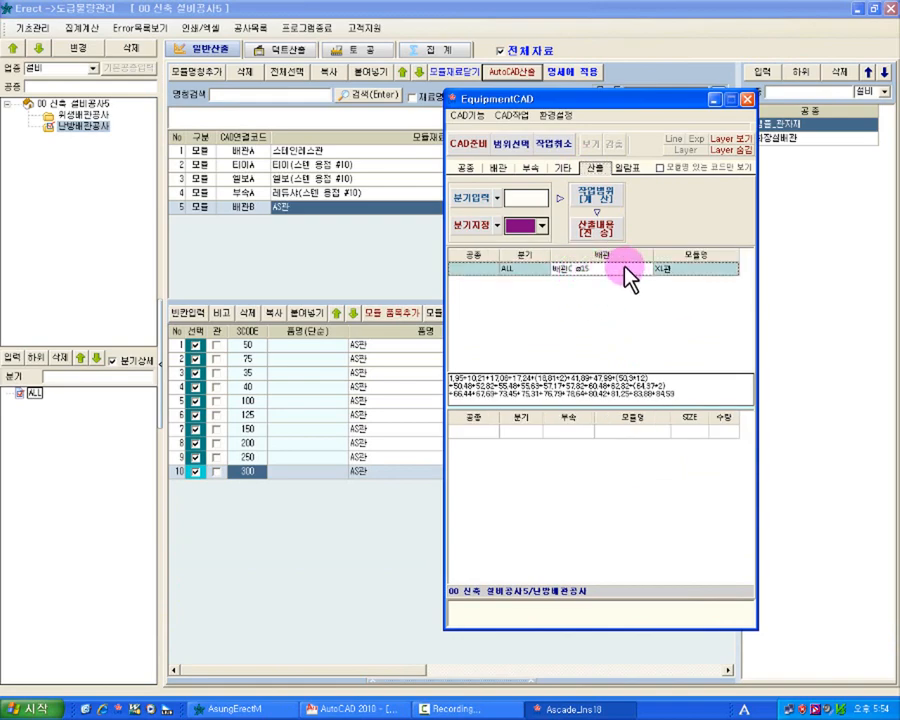
pyautogui.click(380, 345)
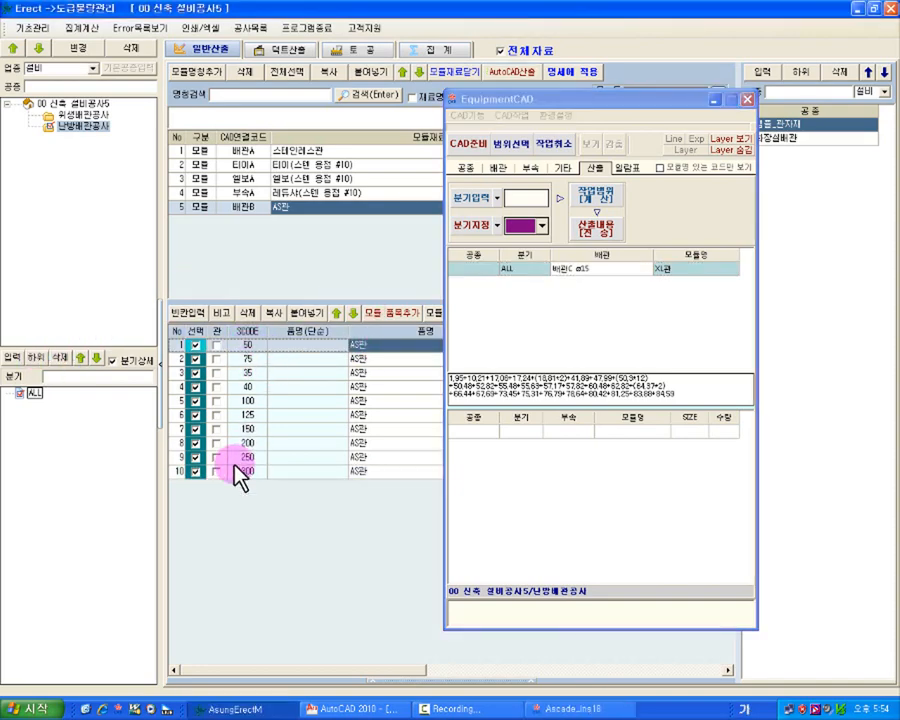
pyautogui.click(747, 99)
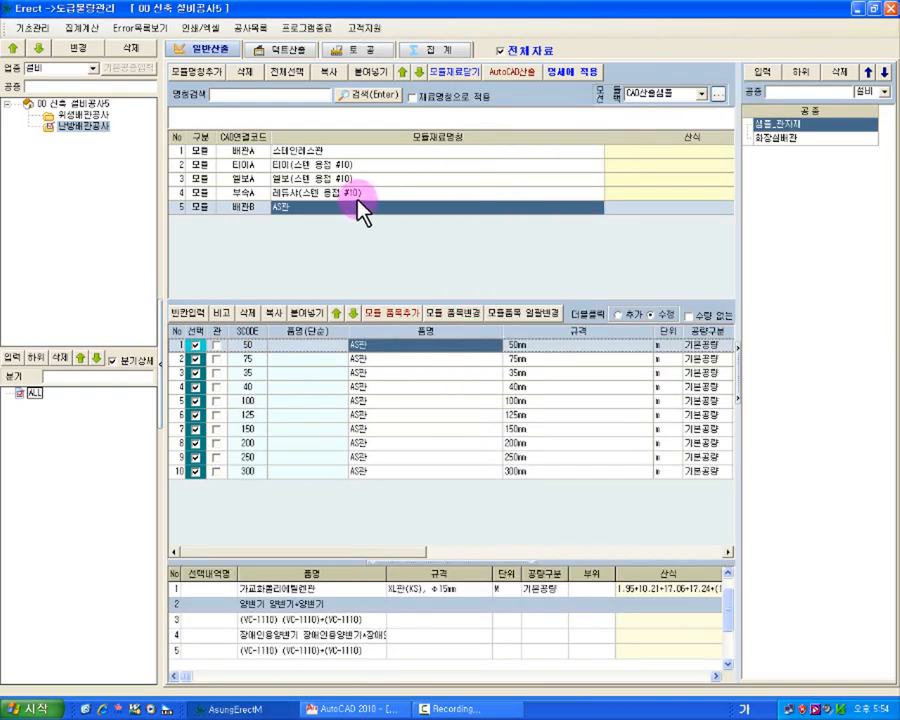
# Add a new module material named "티, 엘보, 캡" below the AS관 module.
pyautogui.click(199, 74)
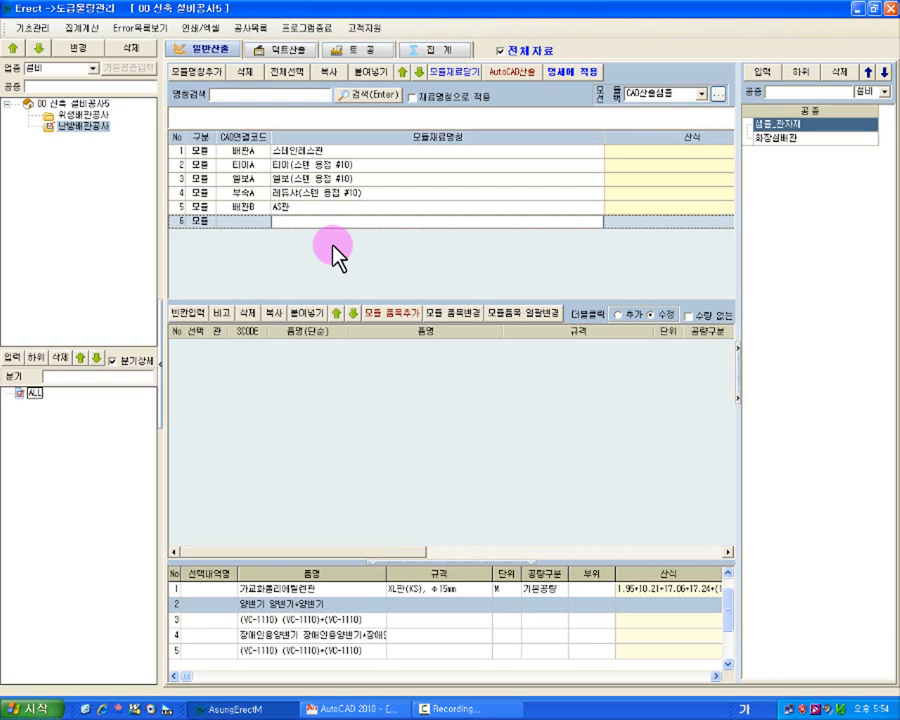
pyautogui.write('티, 엘, 캡')
pyautogui.press('Tab')
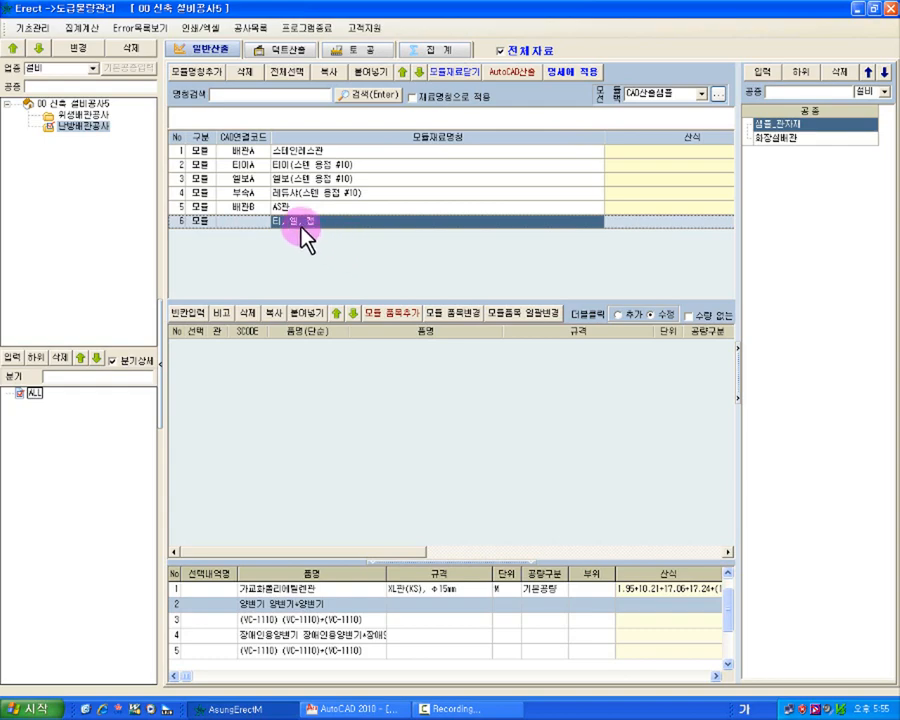
pyautogui.click(298, 222)
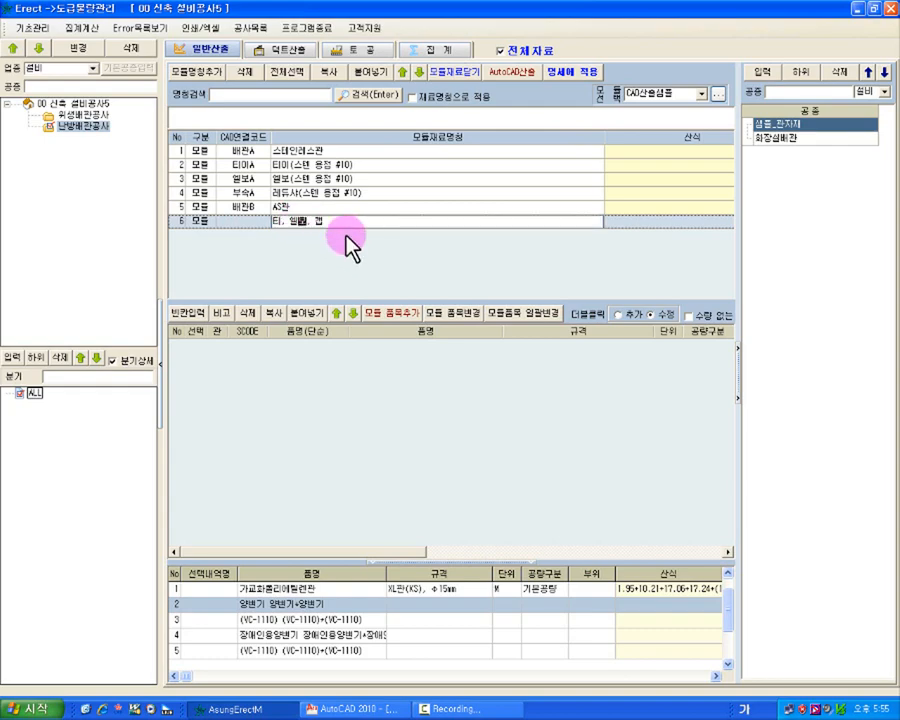
pyautogui.write('보')
pyautogui.press('Tab')
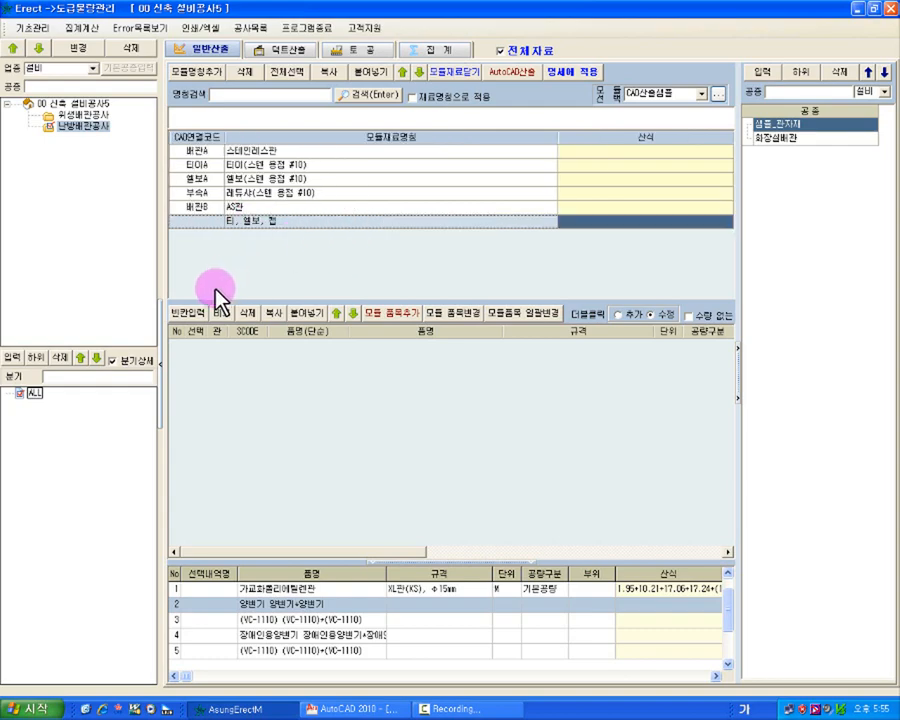
# Assign the CAD link code 티이B to the "티, 엘보, 캡" module.
pyautogui.click(200, 222)
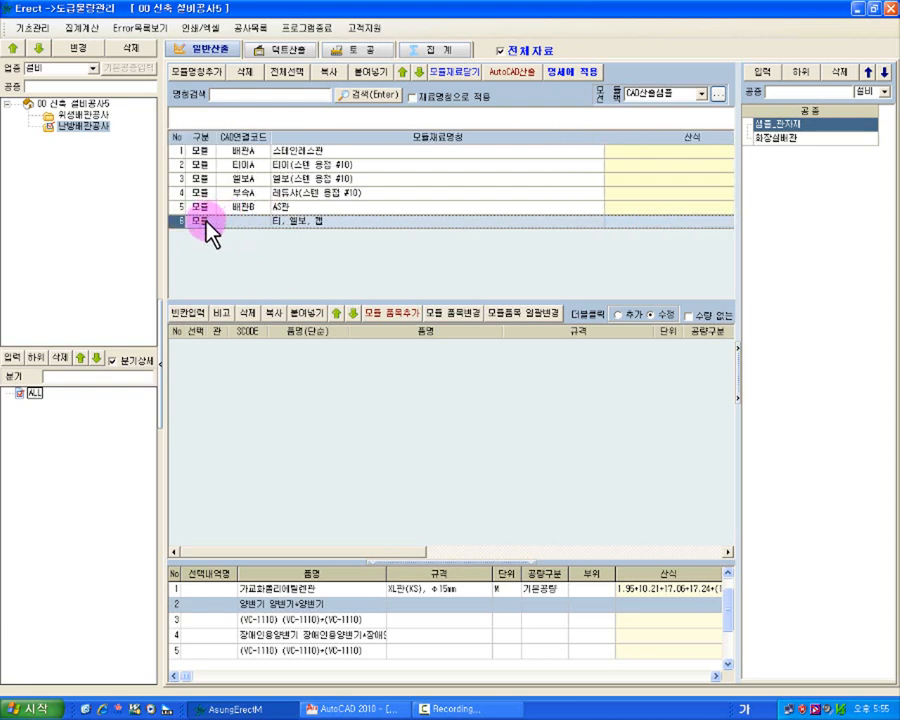
pyautogui.rightClick(236, 220)
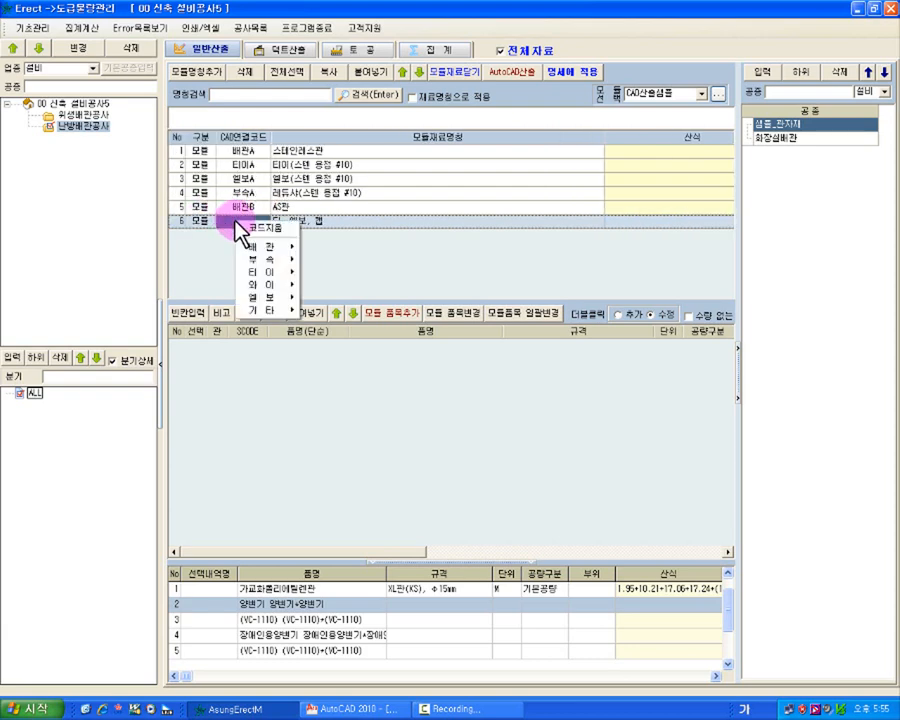
pyautogui.click(316, 222)
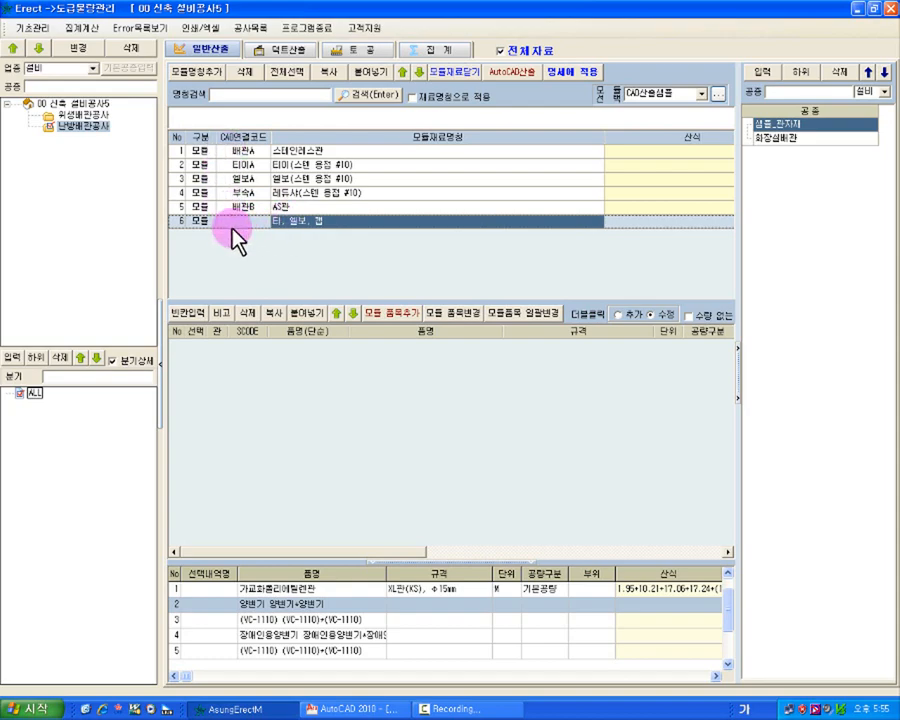
pyautogui.rightClick(232, 228)
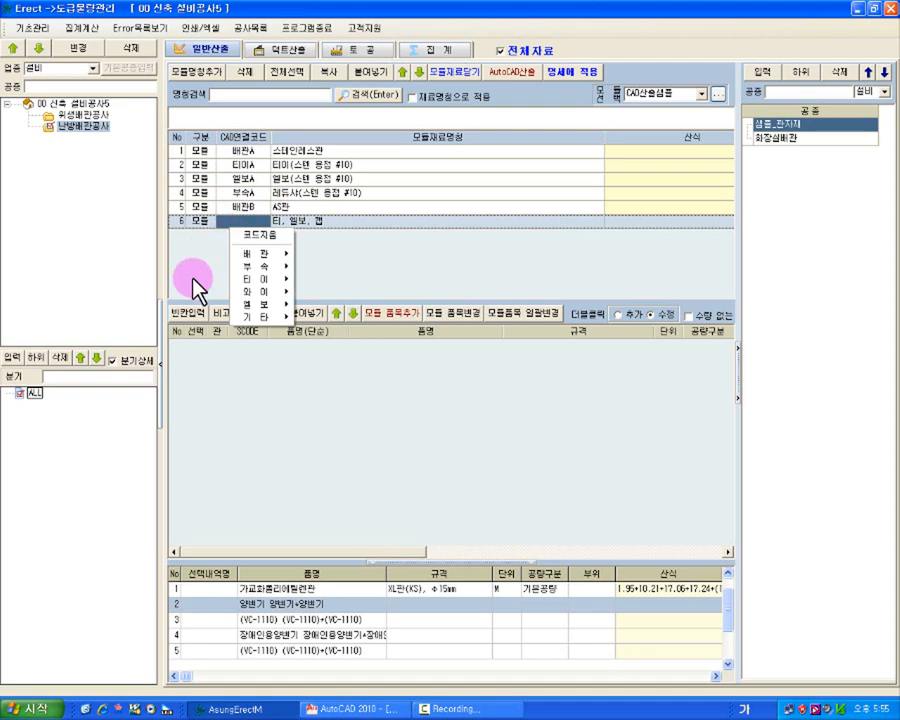
pyautogui.moveTo(263, 280)
pyautogui.moveTo(291, 285)
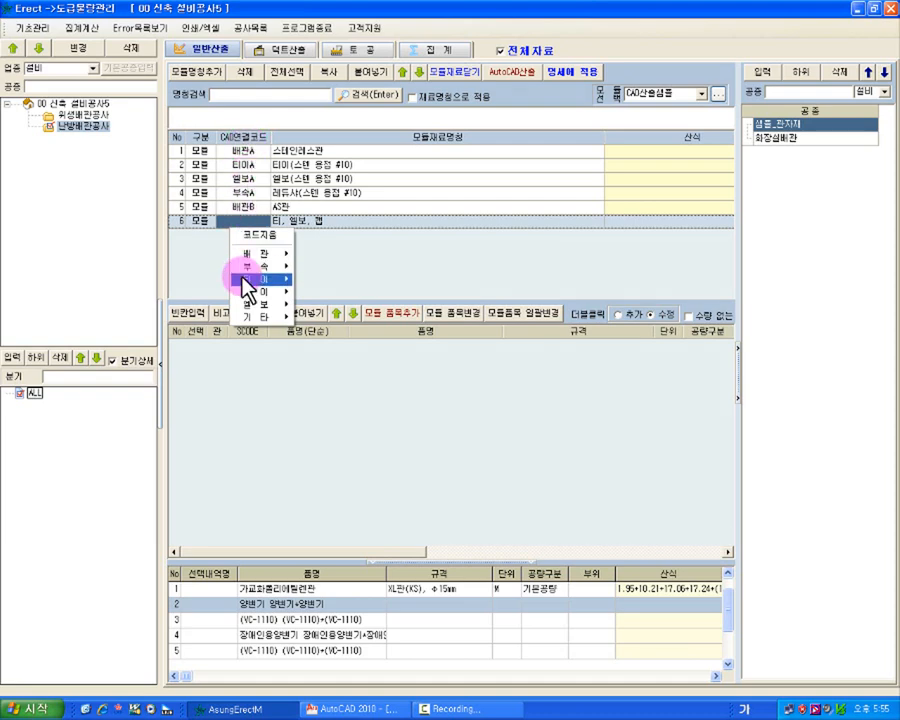
pyautogui.click(308, 278)
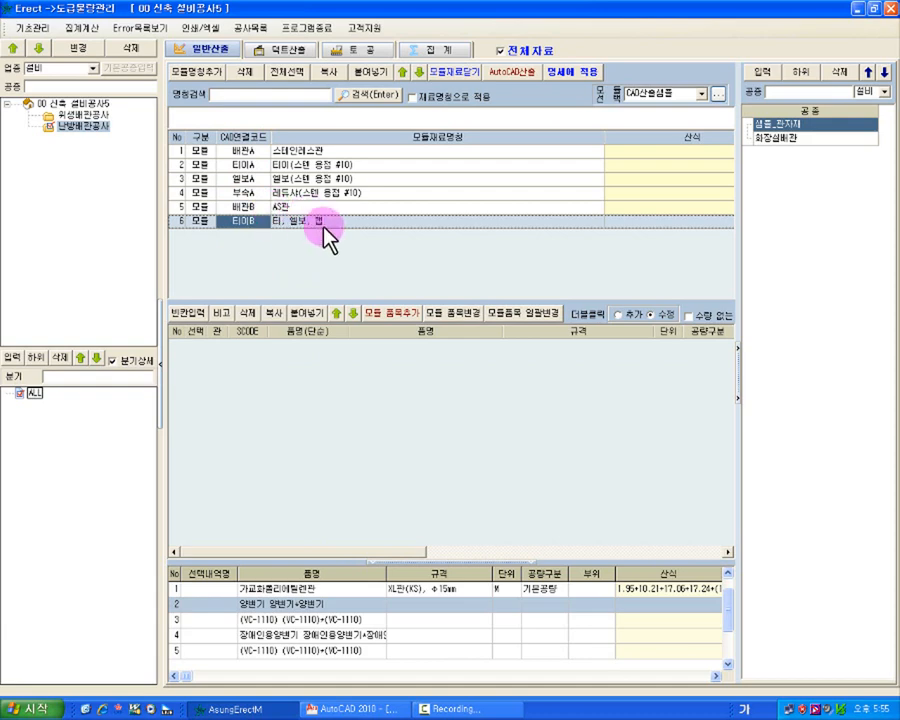
# Look through the CAD link code options for the "티, 엘보, 캡" module, including the 부속 codes.
pyautogui.rightClick(249, 229)
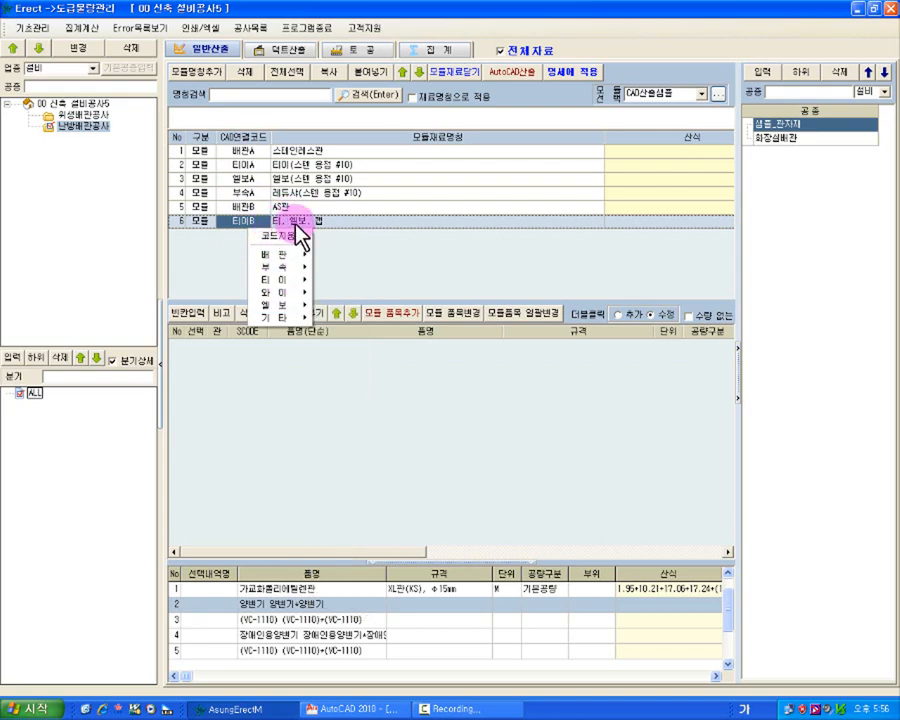
pyautogui.click(287, 238)
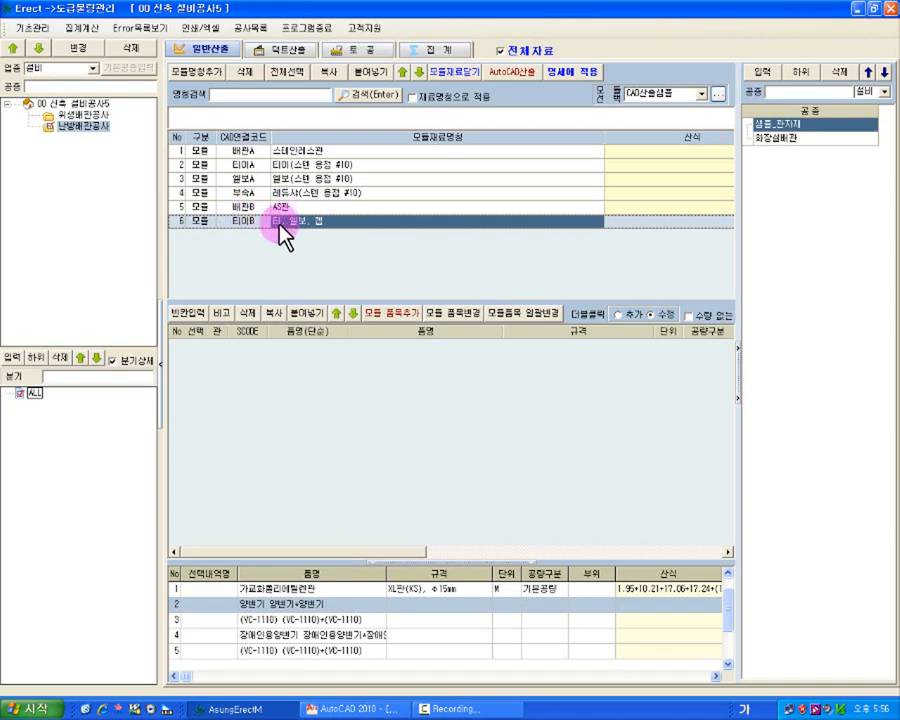
pyautogui.click(241, 221)
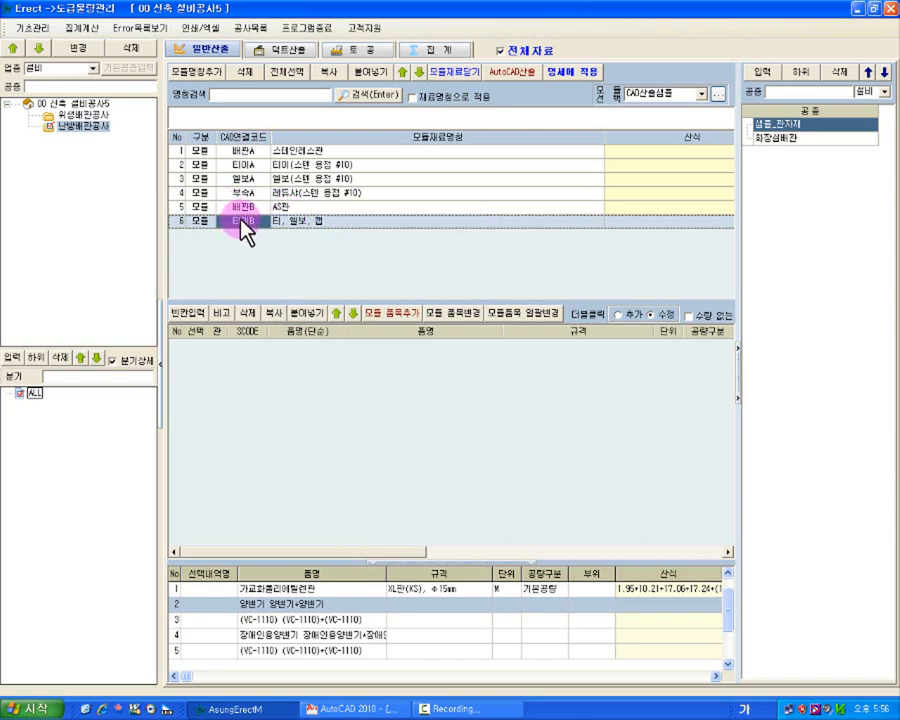
pyautogui.rightClick(241, 221)
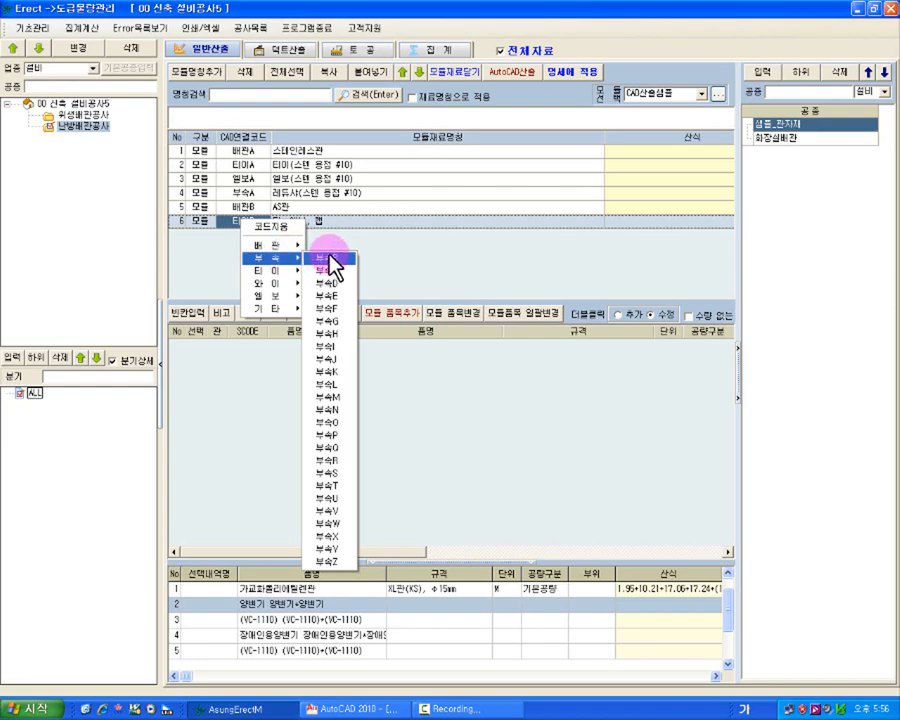
pyautogui.click(330, 259)
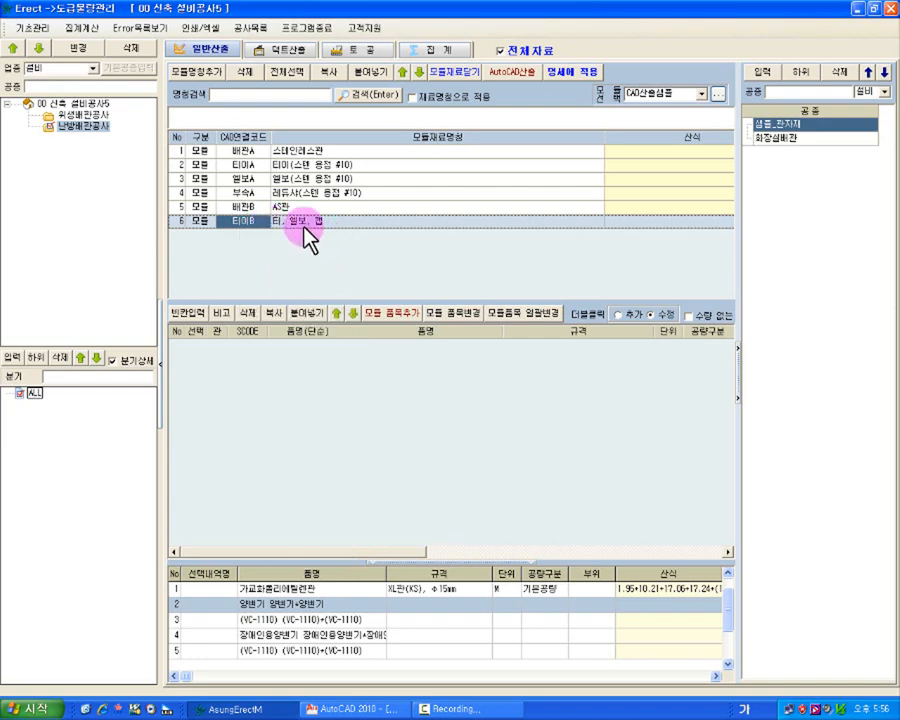
pyautogui.click(275, 225)
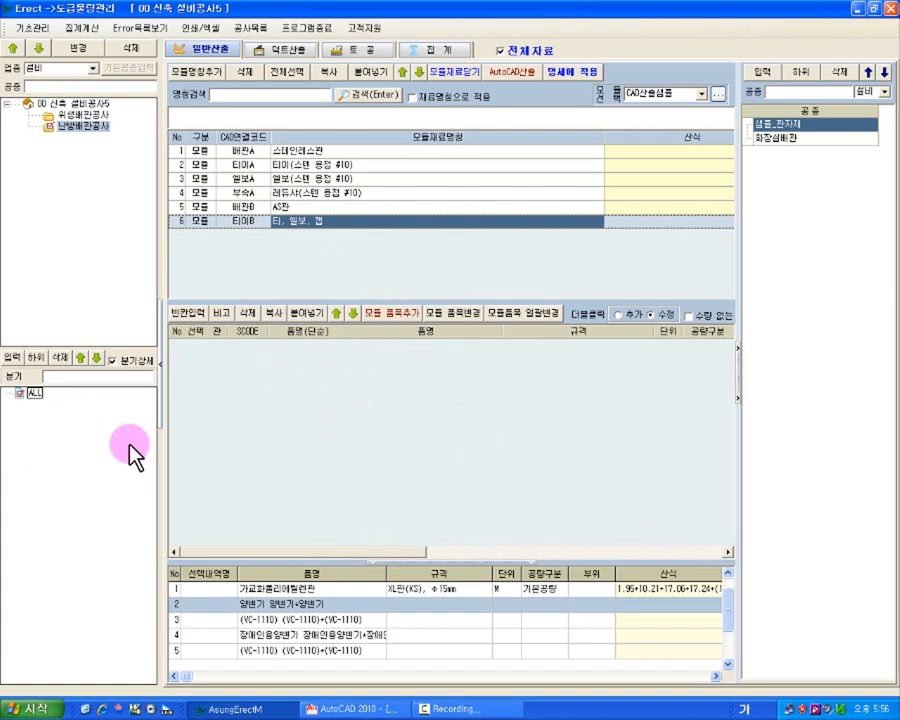
# Start adding items to the "티, 엘보, 캡" module, search the catalogue for 티이, and list the 티이 (스텐 용접 S#10) items.
pyautogui.click(393, 315)
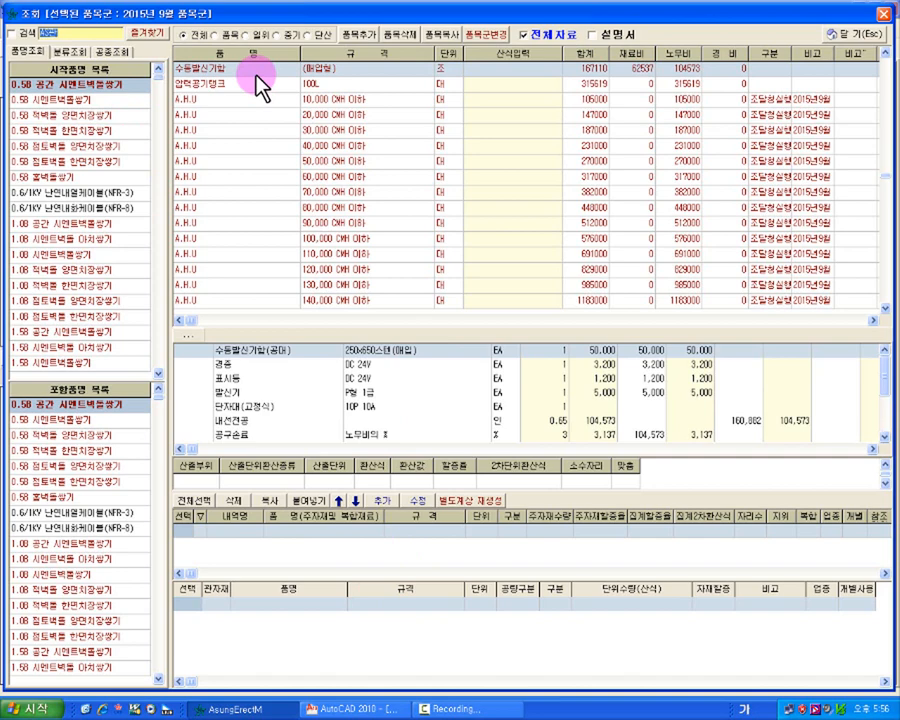
pyautogui.write('티이')
pyautogui.press('Return')
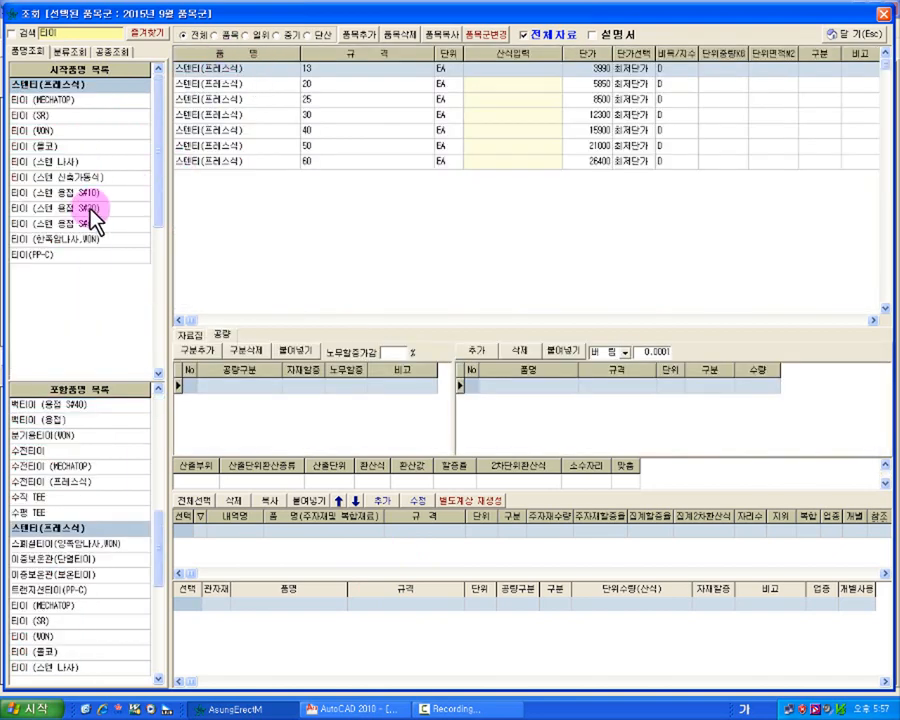
pyautogui.click(70, 192)
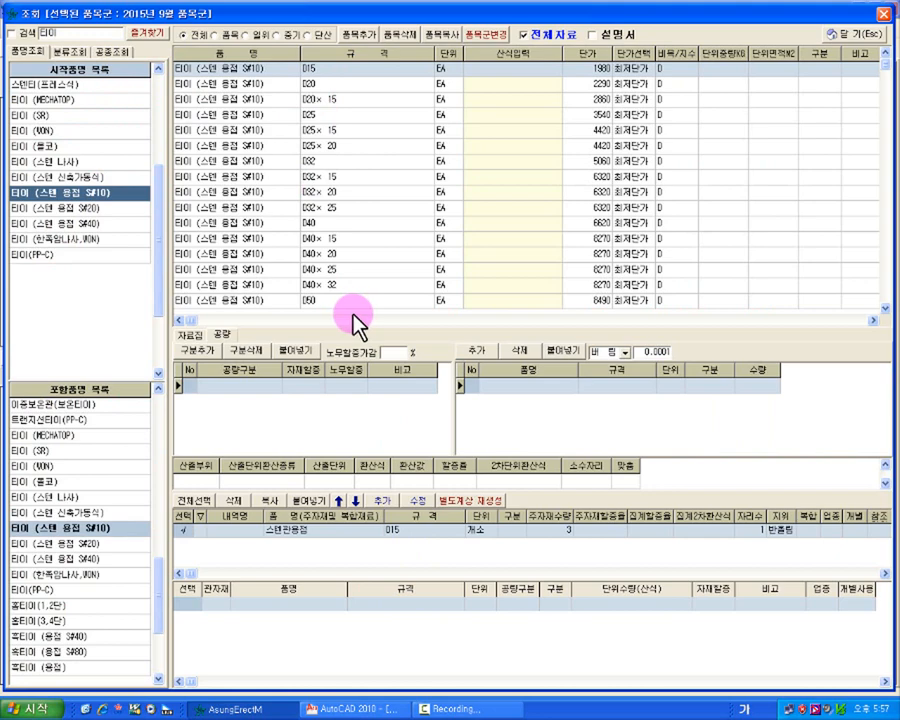
# Add 티이 (스텐 용접 S#10) sizes D15, D20, D20×15, D25, D25×15 and D25×20 with quantity 1 each.
pyautogui.click(399, 89)
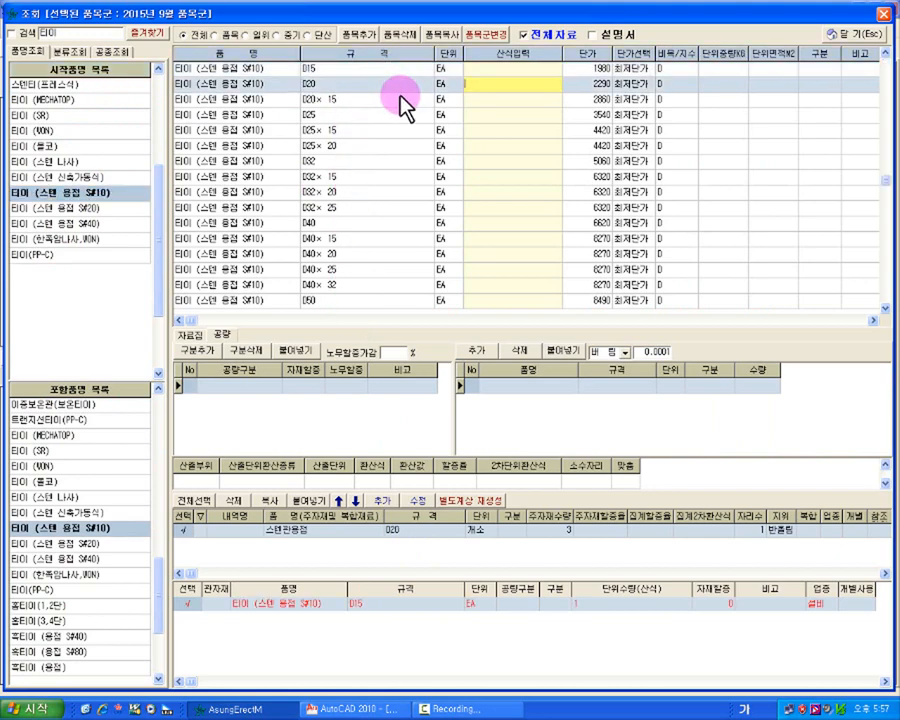
pyautogui.press('Down')
pyautogui.press('Down')
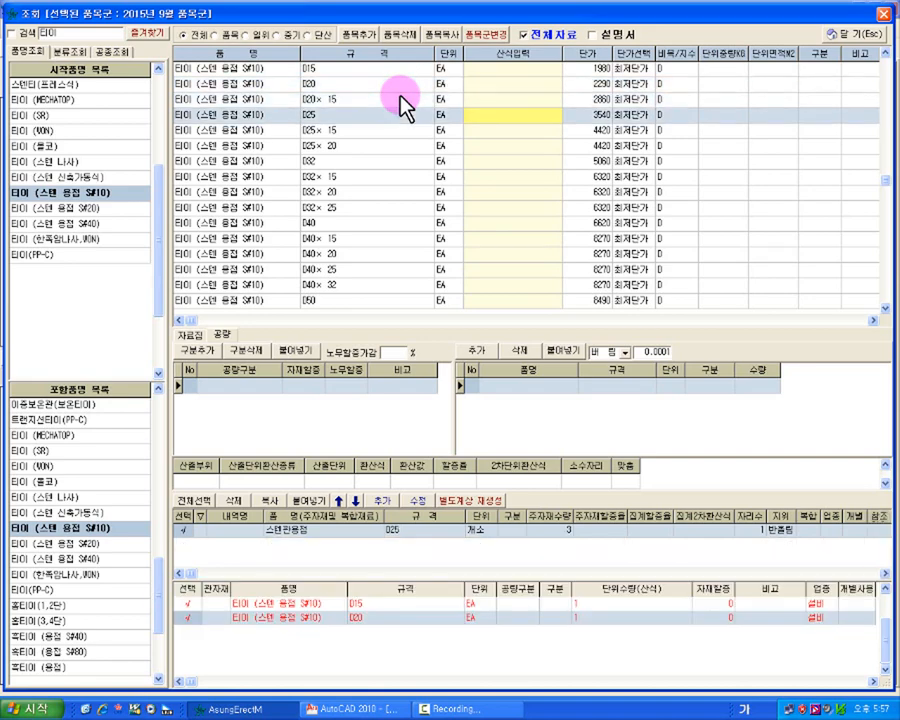
pyautogui.write('1')
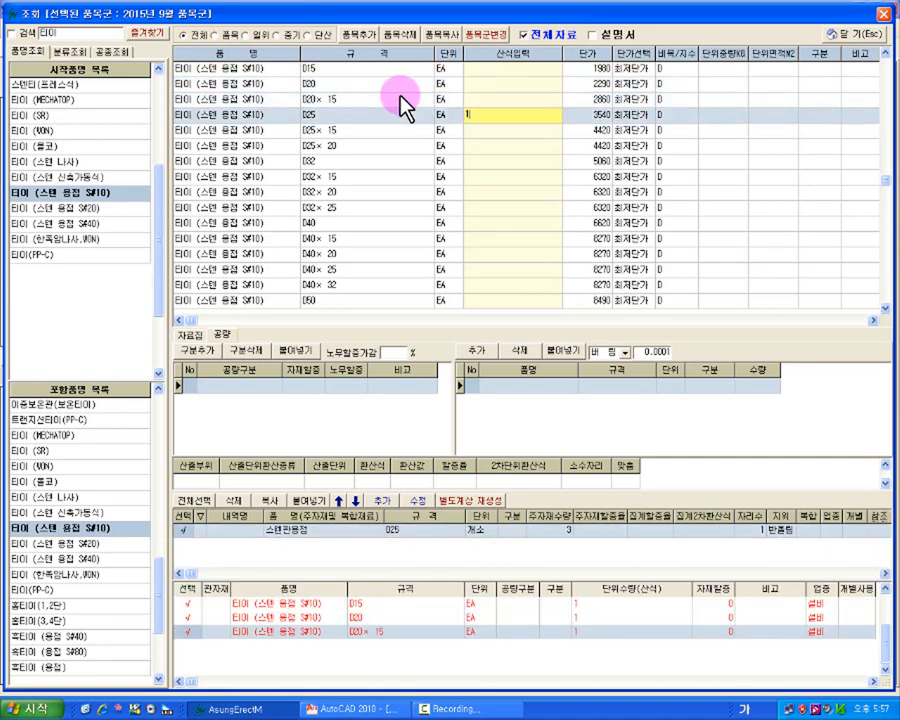
pyautogui.press('Return')
pyautogui.press('Down')
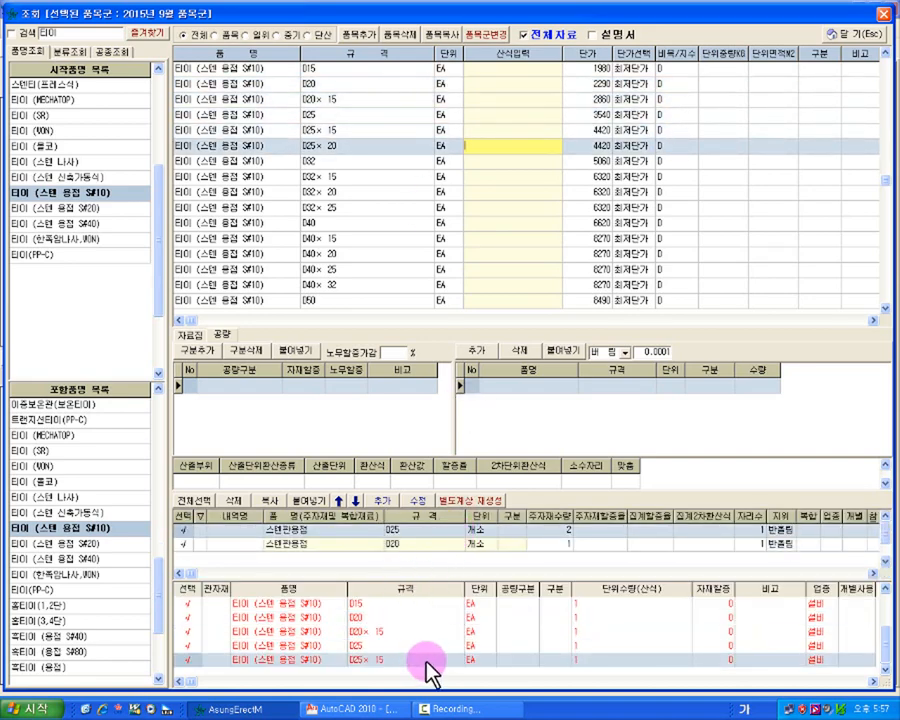
pyautogui.write('1')
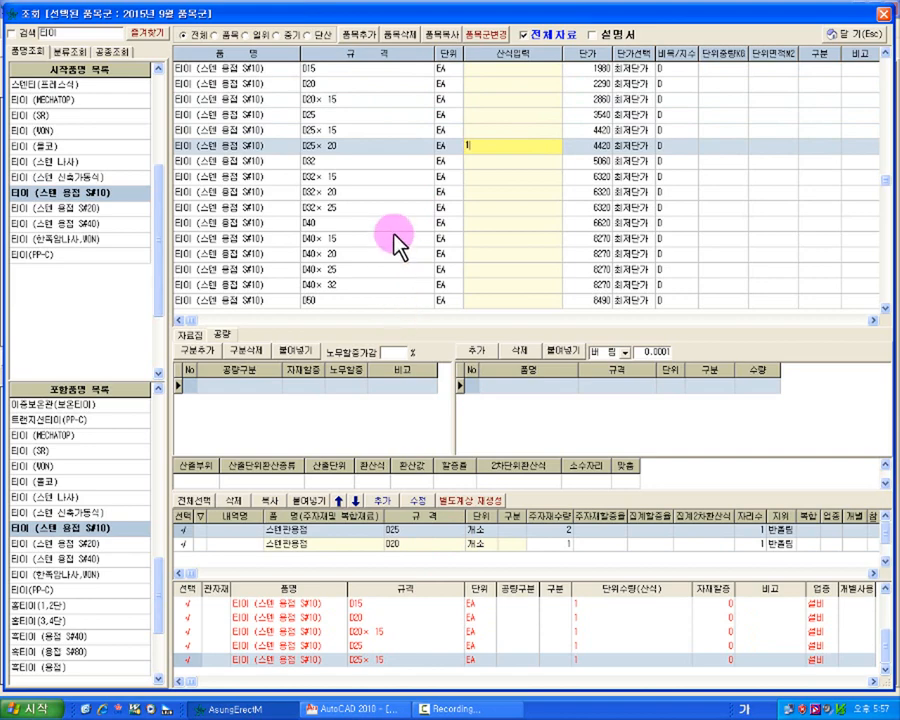
pyautogui.press('Return')
# Add 티이 (스텐 용접 S#10) sizes D32, D32×15, D32×20 and D32×25 with quantity 1 each.
pyautogui.write('1')
pyautogui.press('Return')
pyautogui.write('1')
pyautogui.press('Return')
pyautogui.write('1')
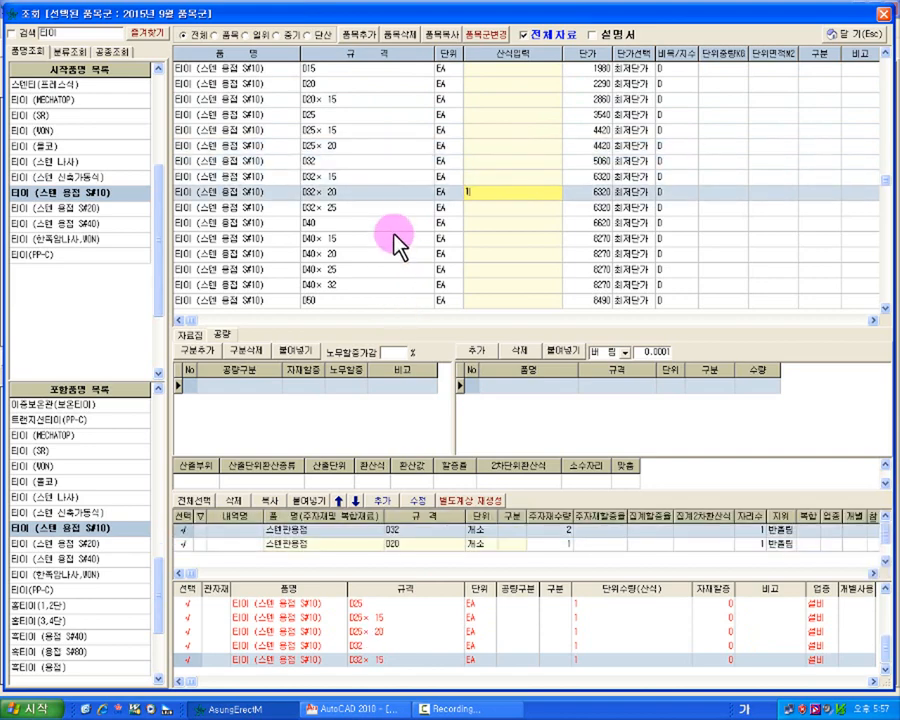
pyautogui.press('Return')
pyautogui.write('1')
# Add 티이 (스텐 용접 S#10) sizes D40×15, D40×20 and D40×32 with quantity 1 each.
pyautogui.write('1')
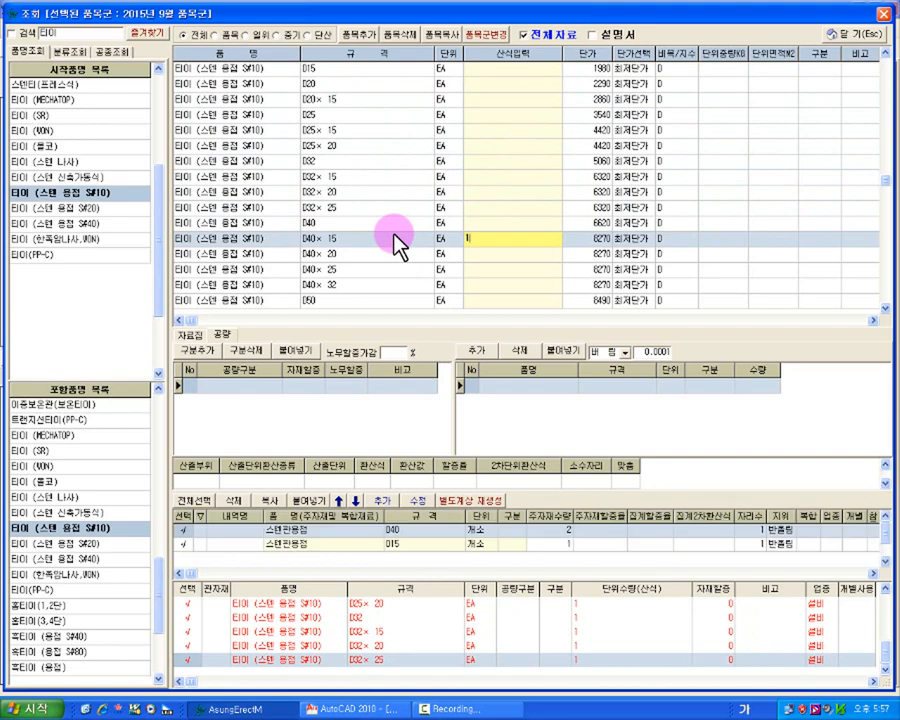
pyautogui.press('Down')
pyautogui.write('1')
pyautogui.press('Down')
pyautogui.press('Down')
pyautogui.write('1')
pyautogui.press('Down')
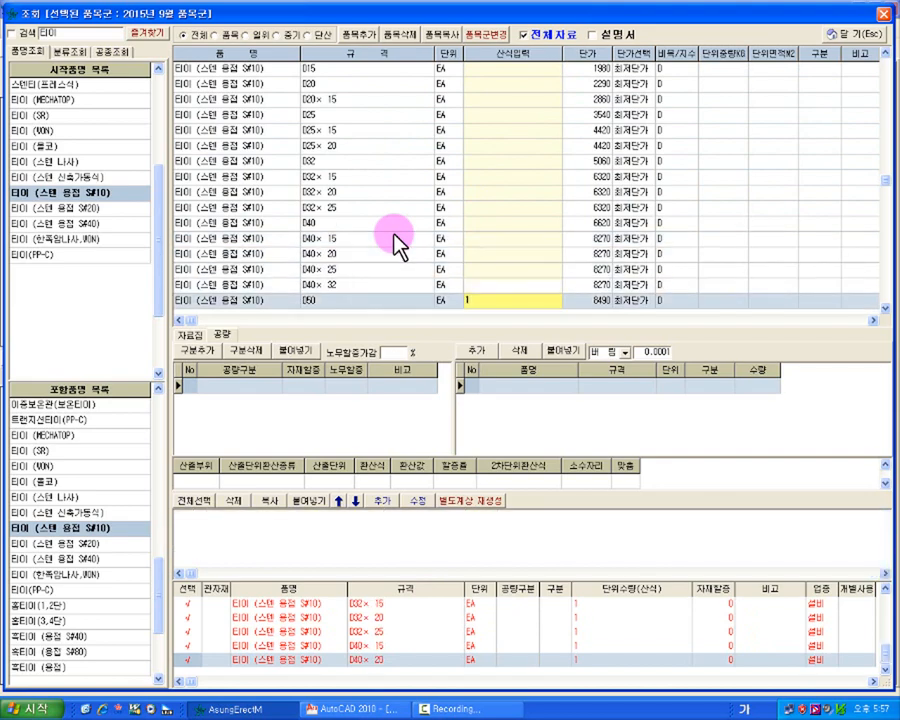
# Add 티이 (스텐 용접 S#10) sizes D50, D50×20, D50×25, D50×32 and D50×40 with quantity 1 each.
pyautogui.write('1')
pyautogui.press('Down')
pyautogui.press('Down')
pyautogui.write('1')
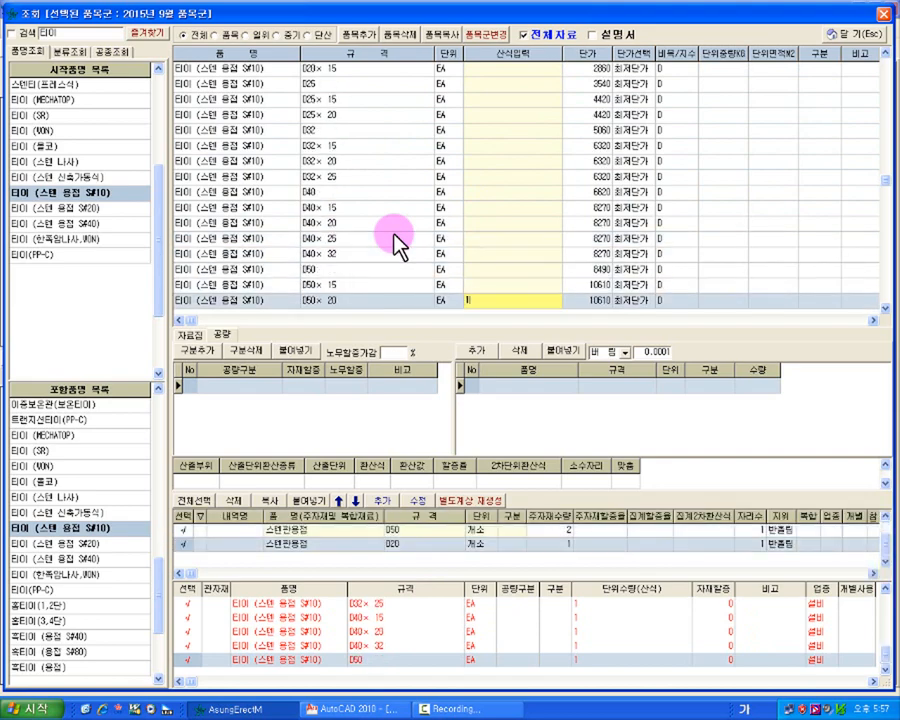
pyautogui.press('Down')
pyautogui.write('1')
pyautogui.press('Down')
pyautogui.write('1')
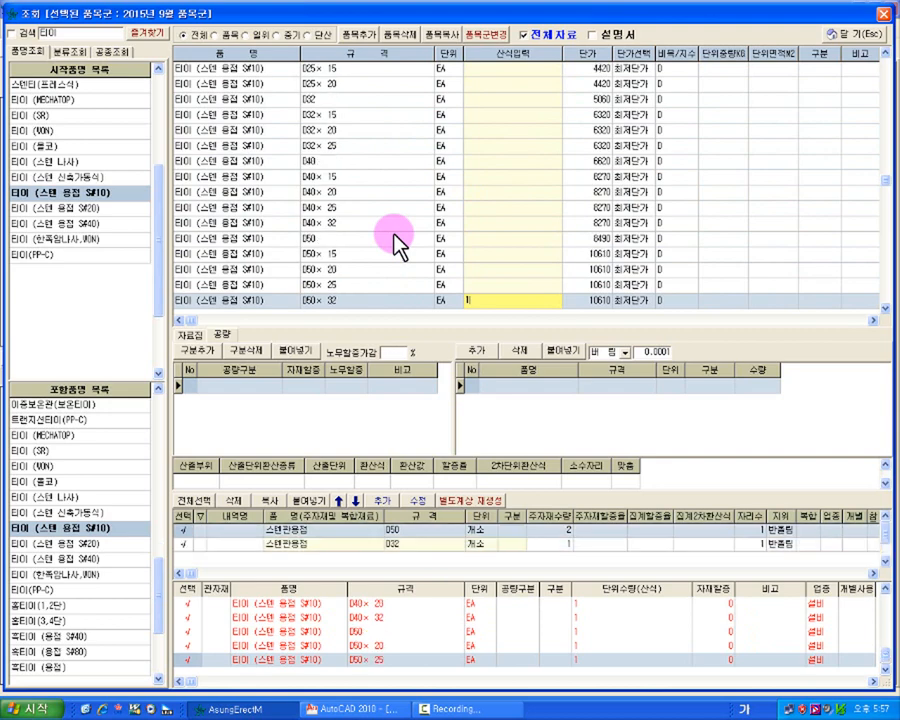
pyautogui.press('Down')
pyautogui.write('1')
pyautogui.press('Down')
# Add the reducing 티이 (스텐 용접 S#10) sizes D65×15, ×20, ×25, ×32, ×40 and ×50 with quantity 1 each.
pyautogui.press('Down')
pyautogui.write('1')
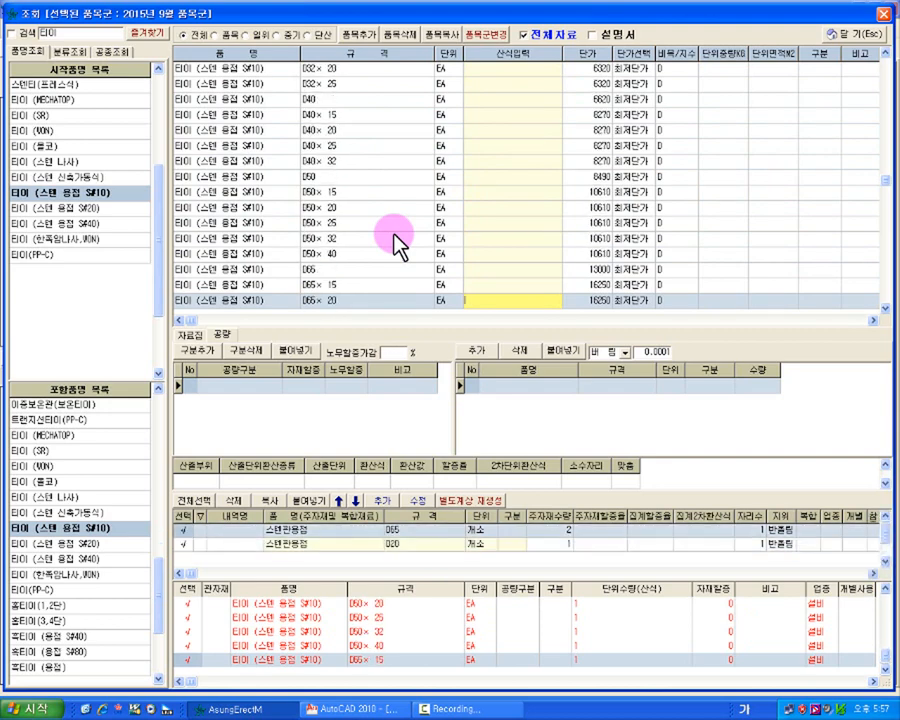
pyautogui.press('Down')
pyautogui.write('1')
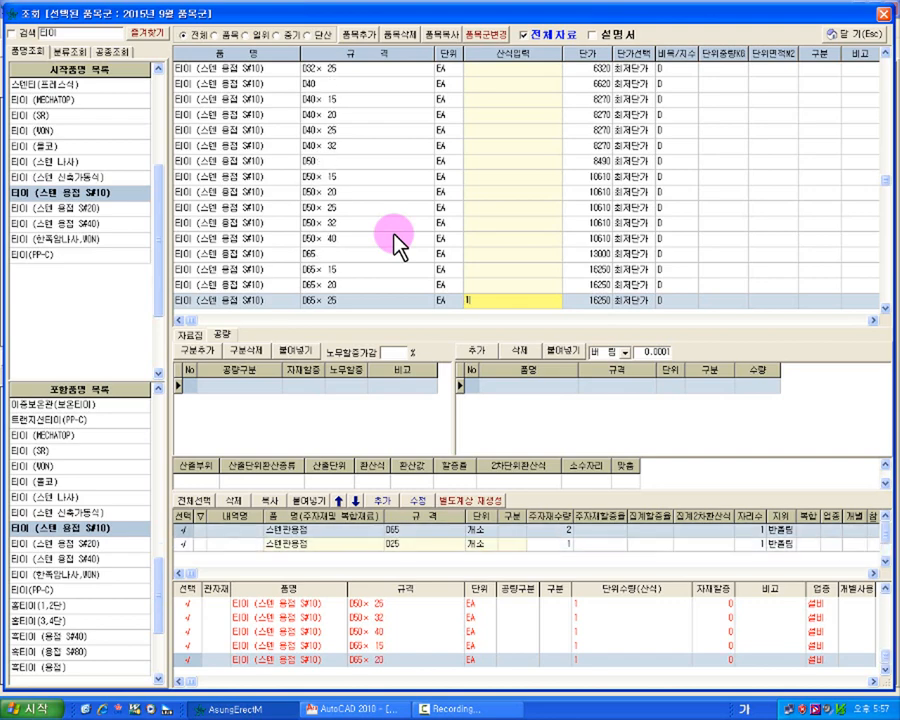
pyautogui.press('Down')
pyautogui.write('1')
pyautogui.press('Down')
pyautogui.write('1')
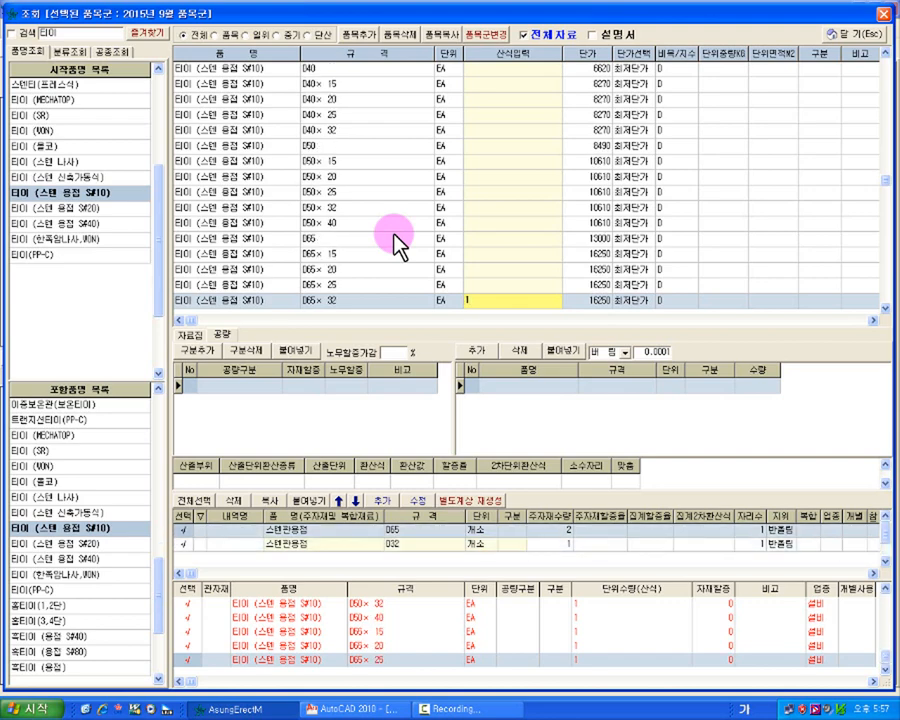
pyautogui.press('Down')
pyautogui.write('1')
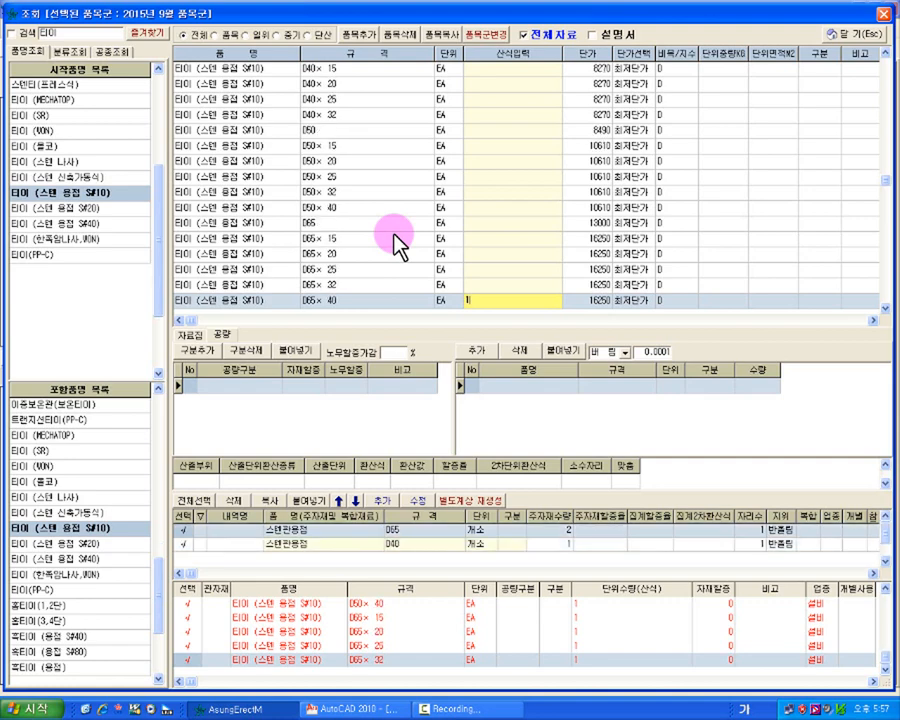
pyautogui.press('Down')
pyautogui.write('1')
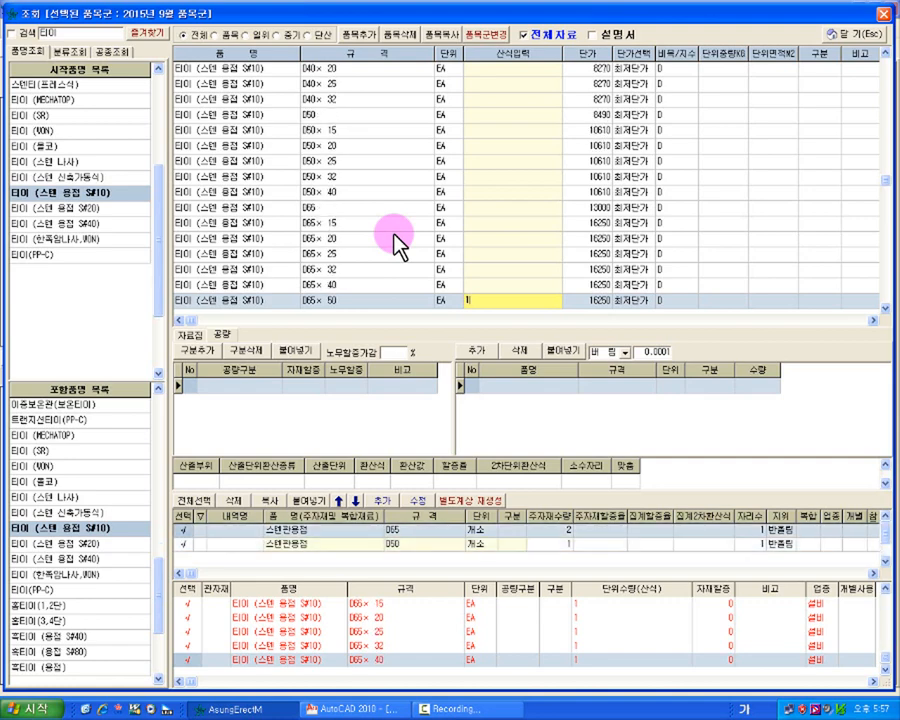
pyautogui.press('Down')
# Add 티이 (스텐 용접 S#10) sizes D80, D80×15, ×20, ×25, ×32, ×50 and ×65 with quantity 1 each.
pyautogui.write('1')
pyautogui.press('Down')
pyautogui.write('1')
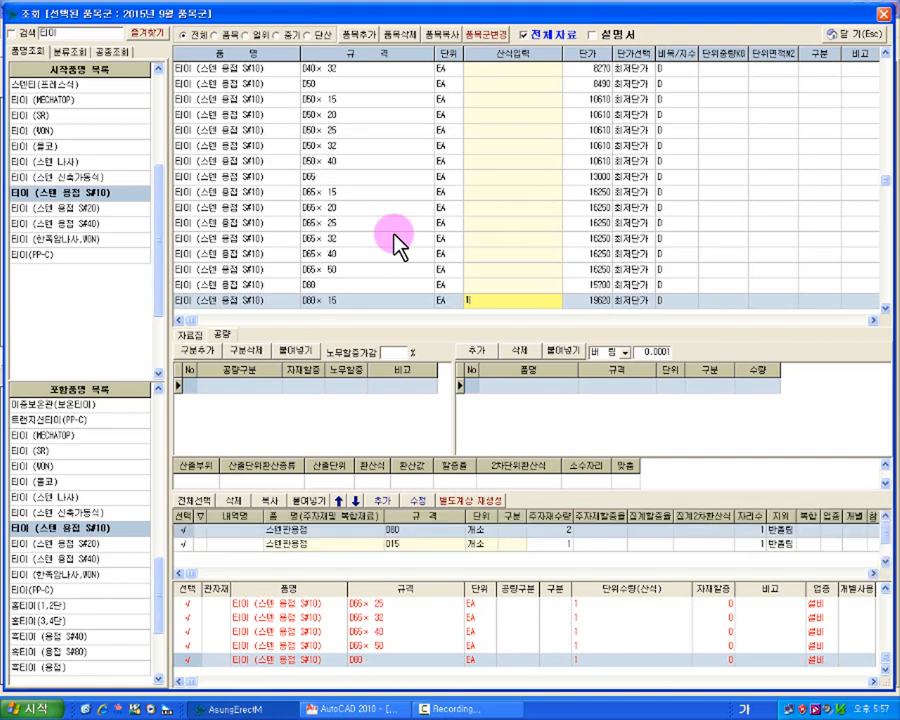
pyautogui.press('Down')
pyautogui.write('1')
pyautogui.press('Down')
pyautogui.write('1')
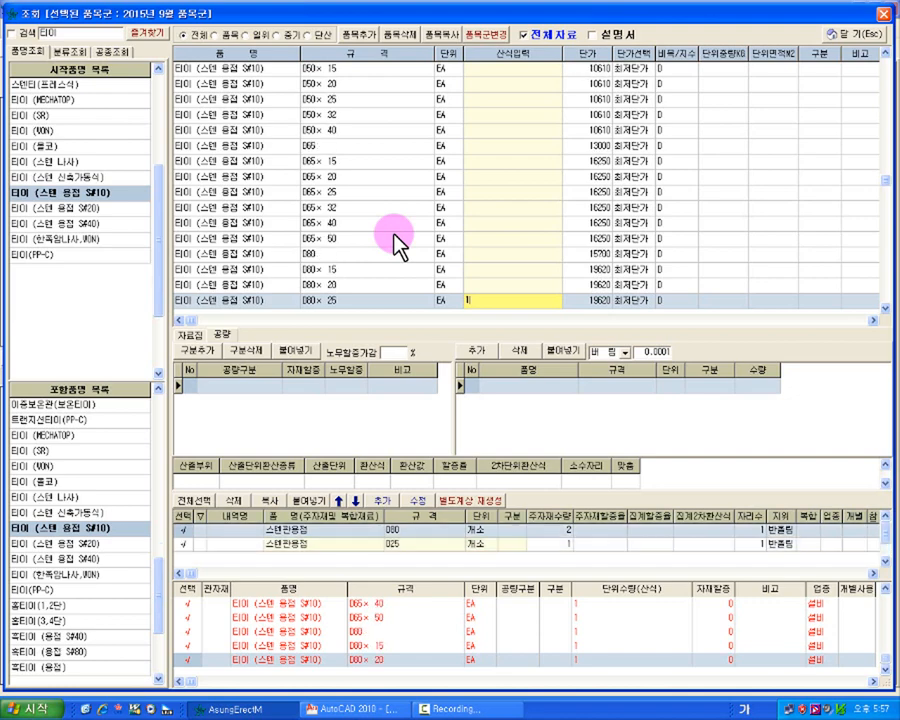
pyautogui.press('Down')
pyautogui.write('1')
pyautogui.press('Down')
pyautogui.write('1')
pyautogui.press('Down')
pyautogui.write('1')
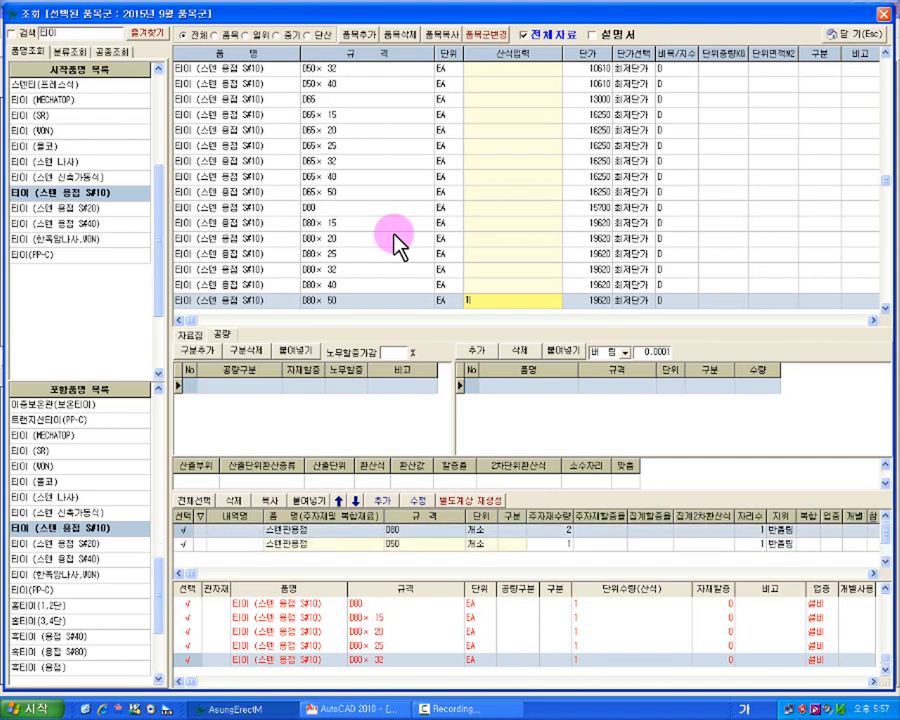
pyautogui.press('Down')
pyautogui.write('1')
pyautogui.press('Down')
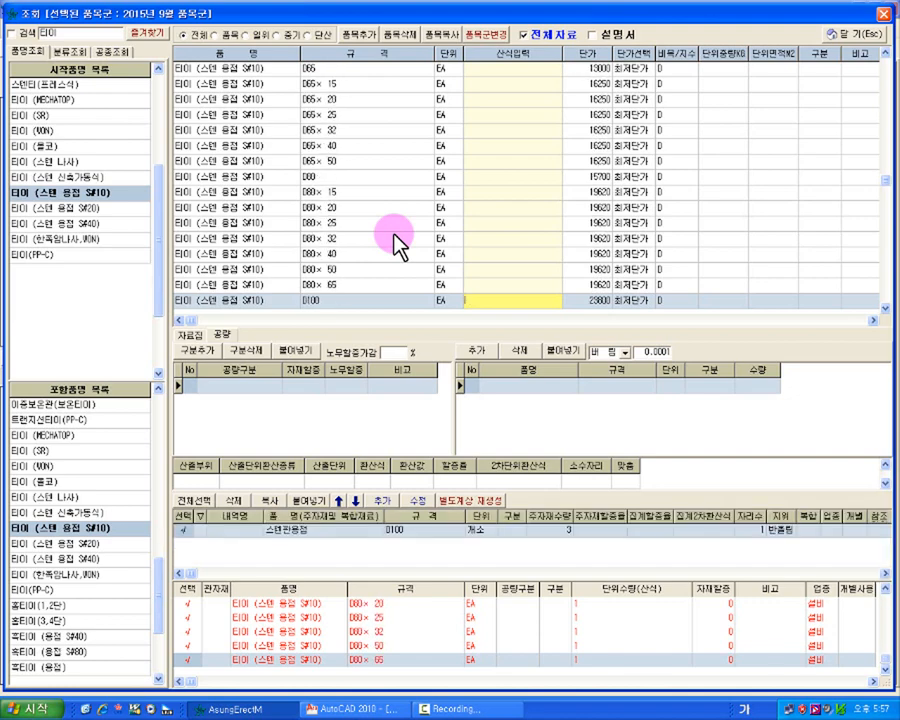
# Add 티이 (스텐 용접 S#10) sizes D100, D100×15, ×20, ×25 and ×32 with quantity 1 each.
pyautogui.press('Down')
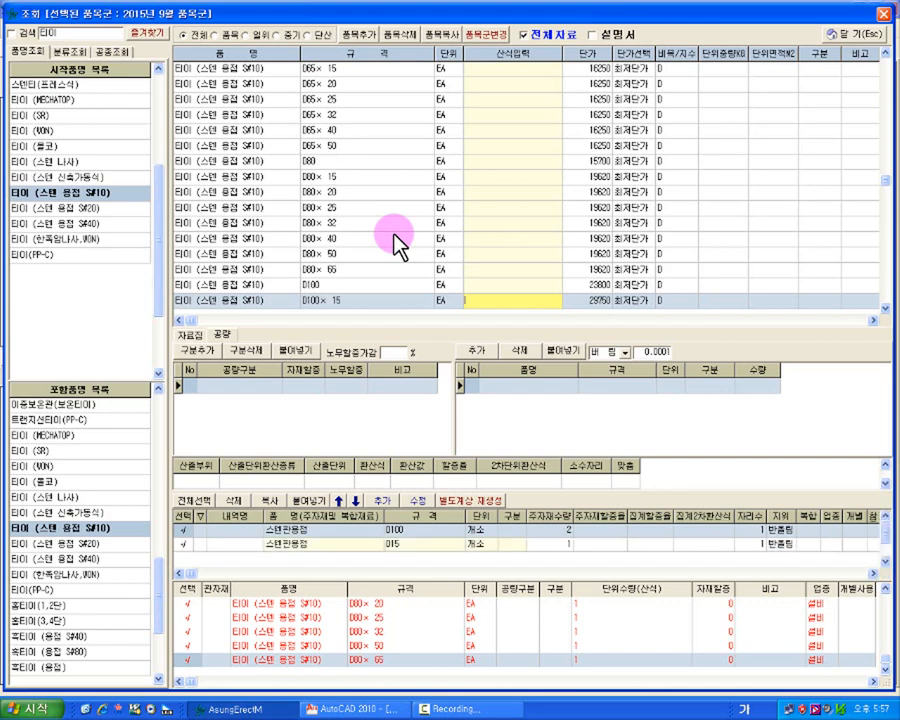
pyautogui.press('Up')
pyautogui.write('1')
pyautogui.press('Down')
pyautogui.write('1')
pyautogui.press('Down')
pyautogui.write('1')
pyautogui.press('Down')
pyautogui.write('1')
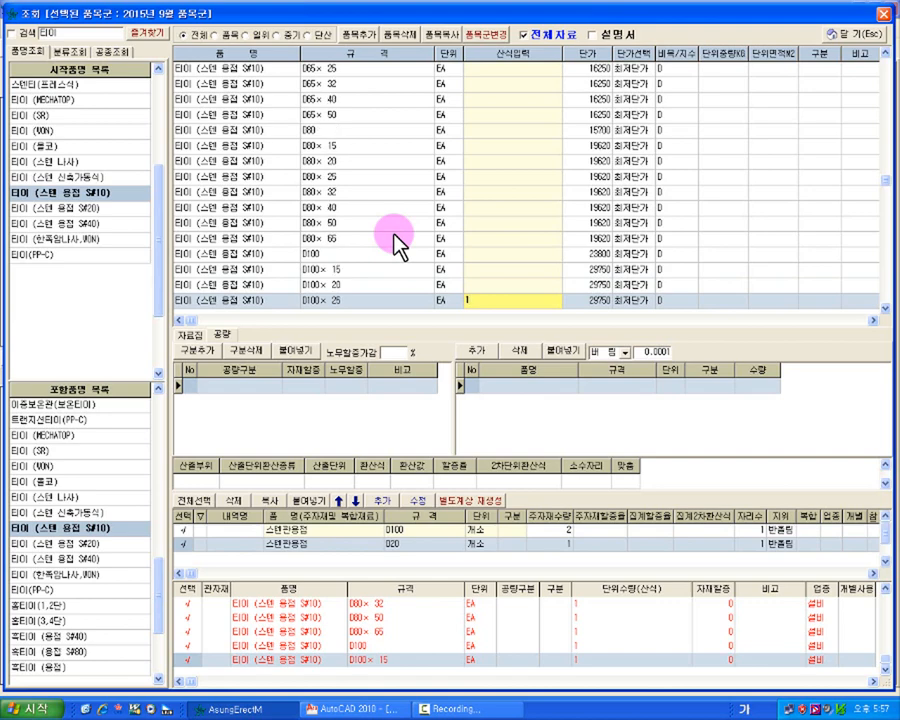
pyautogui.press('Down')
pyautogui.write('1')
# Add 티이 (스텐 용접 S#10) sizes D100×40, ×50, ×65, ×80 and D125 with quantity 1 each.
pyautogui.press('Down')
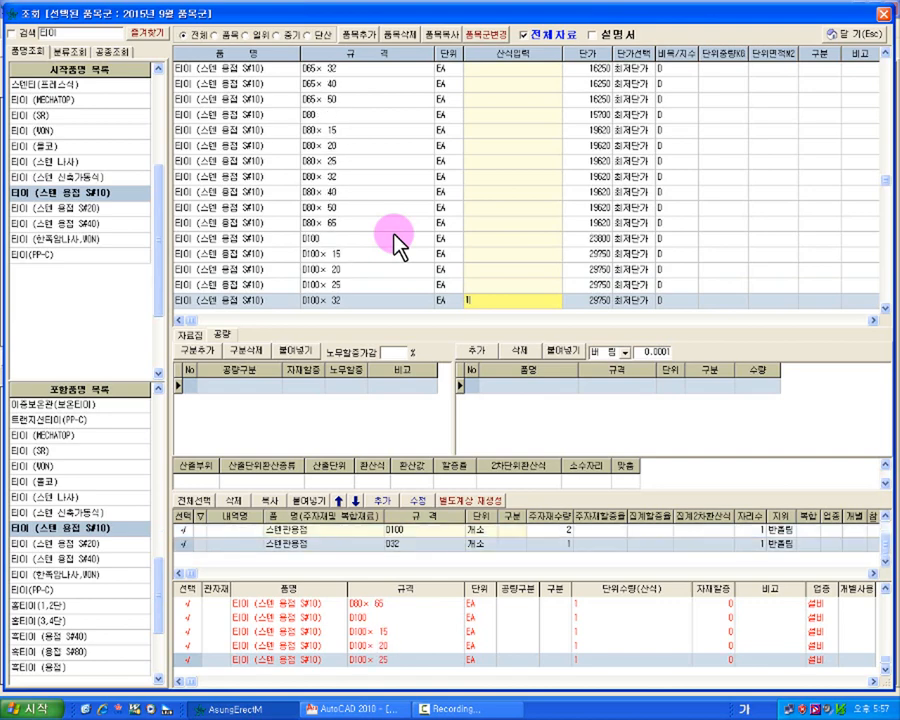
pyautogui.write('1')
pyautogui.press('Down')
pyautogui.write('1')
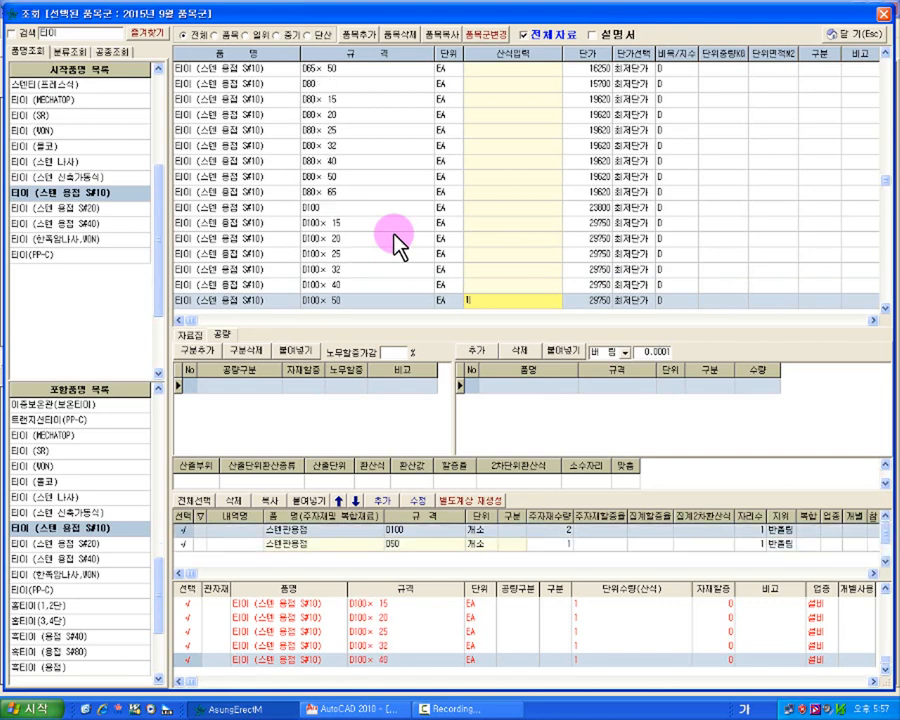
pyautogui.press('Down')
pyautogui.write('1')
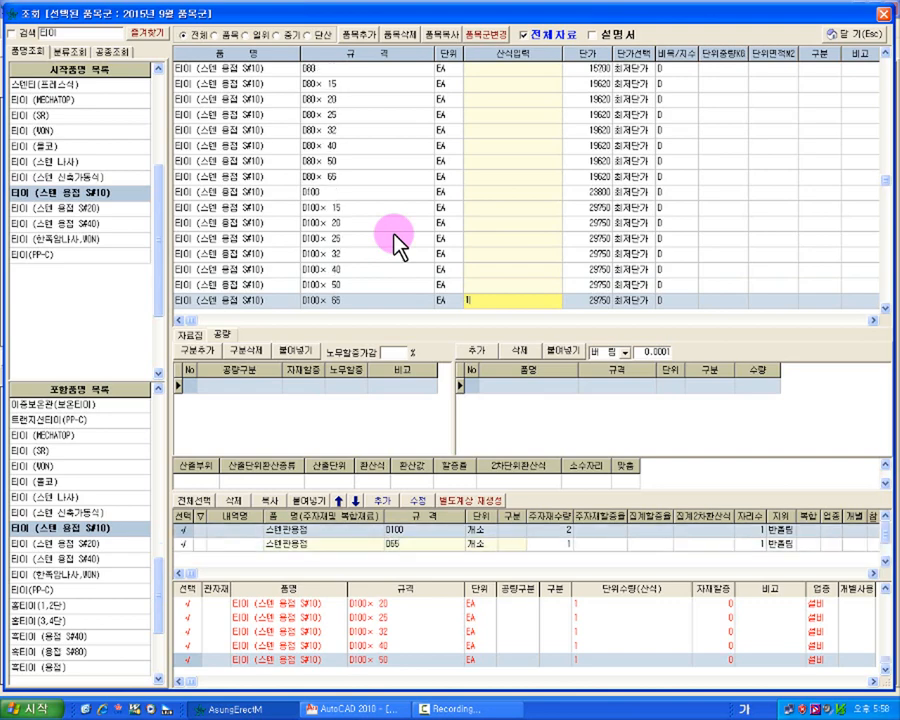
pyautogui.press('Down')
pyautogui.write('1')
pyautogui.press('Down')
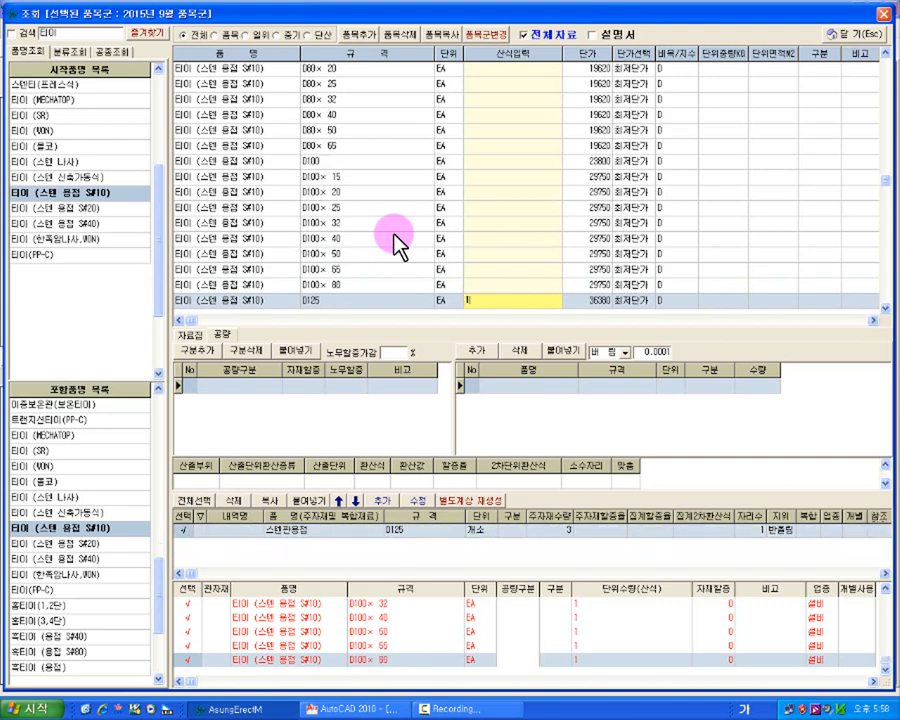
pyautogui.write('1')
pyautogui.press('Down')
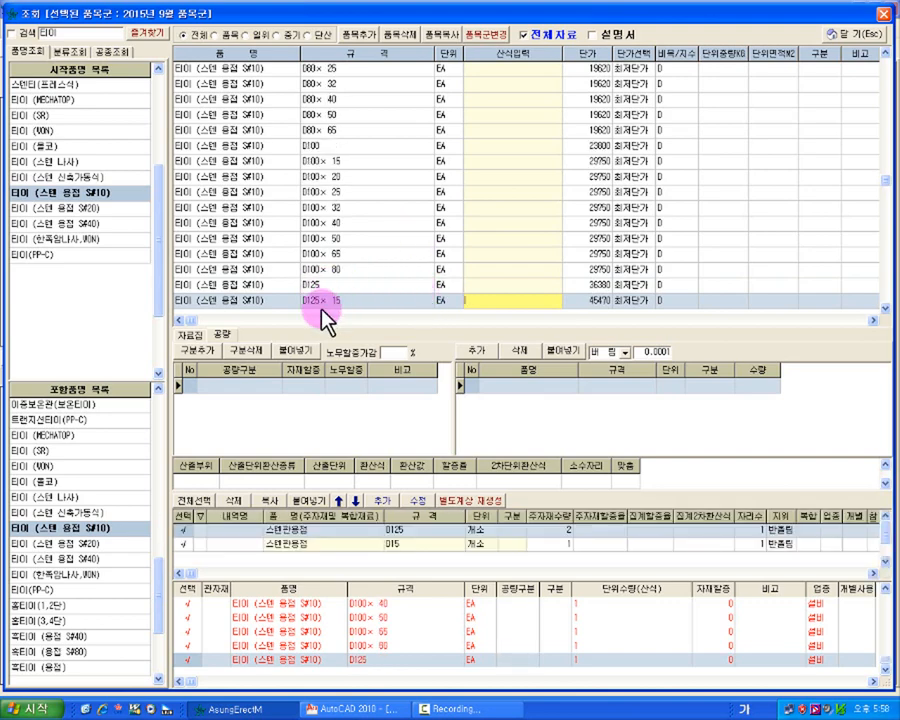
pyautogui.click(407, 661)
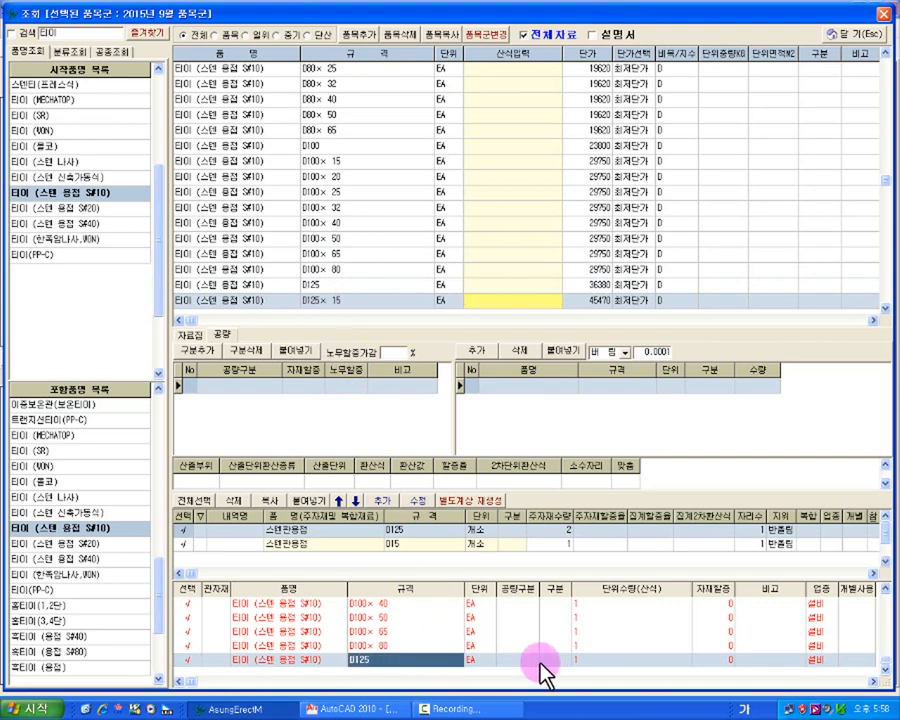
# Search the catalogue for 엘보 and list the 엘보 (스텐 용접 S#10) items.
pyautogui.doubleClick(55, 33)
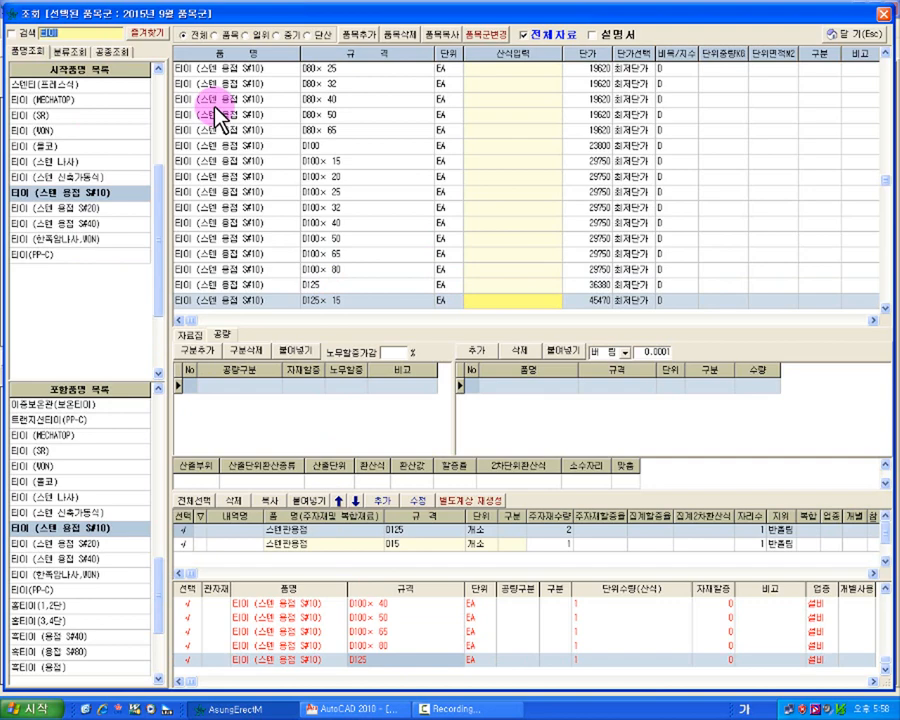
pyautogui.write('결티')
pyautogui.press('Return')
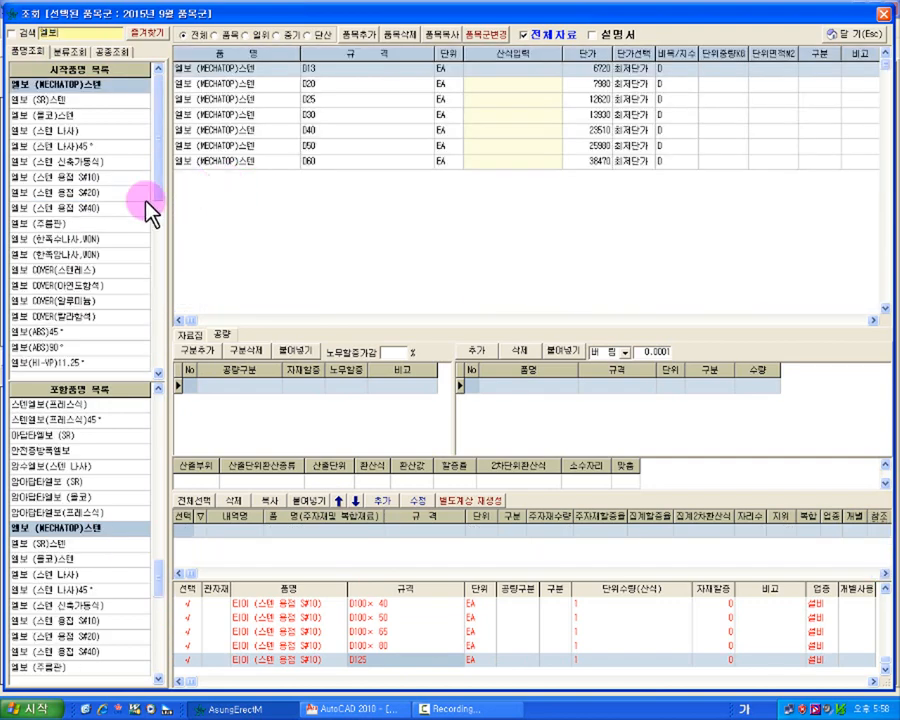
pyautogui.click(110, 178)
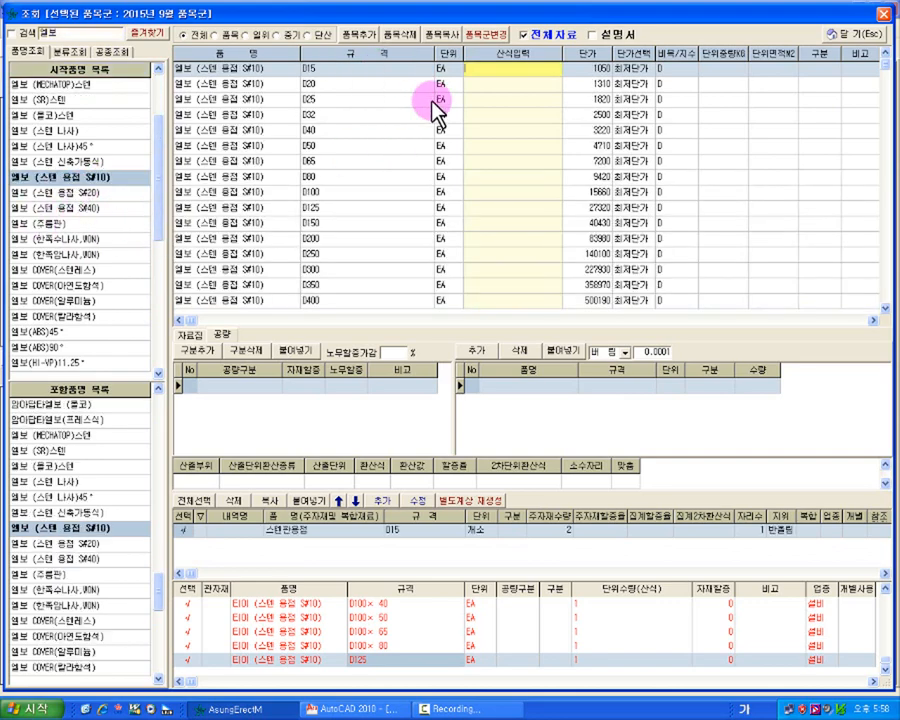
# Add 엘보 (스텐 용접 S#10) sizes D15, D20, D25, D32, D40, D50 and D65 with quantity 1 each.
pyautogui.write('1')
pyautogui.press('Return')
pyautogui.write('1')
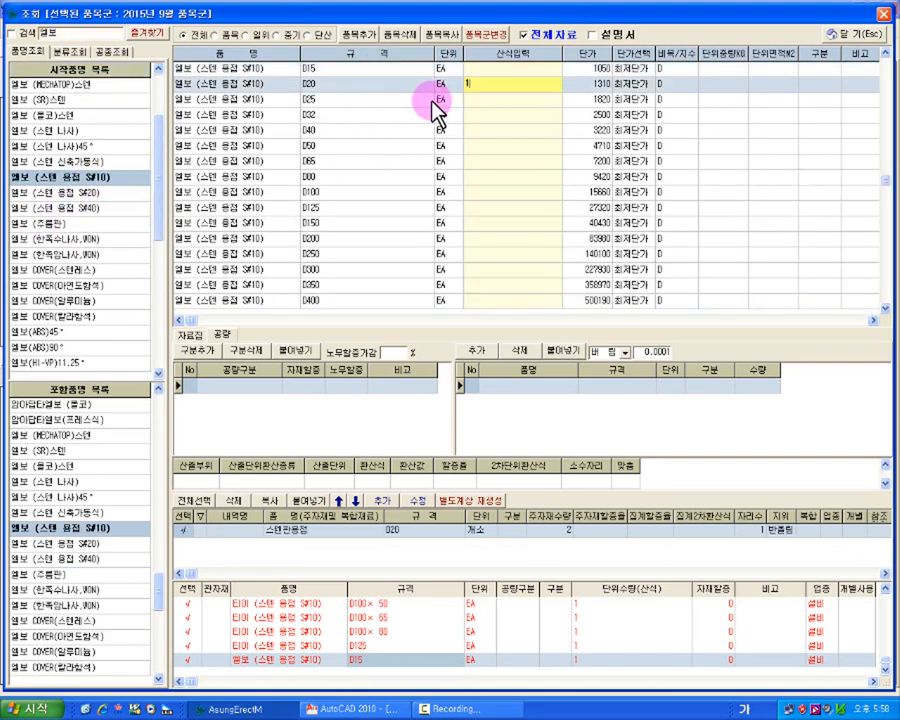
pyautogui.press('Return')
pyautogui.write('1')
pyautogui.press('Return')
pyautogui.write('1')
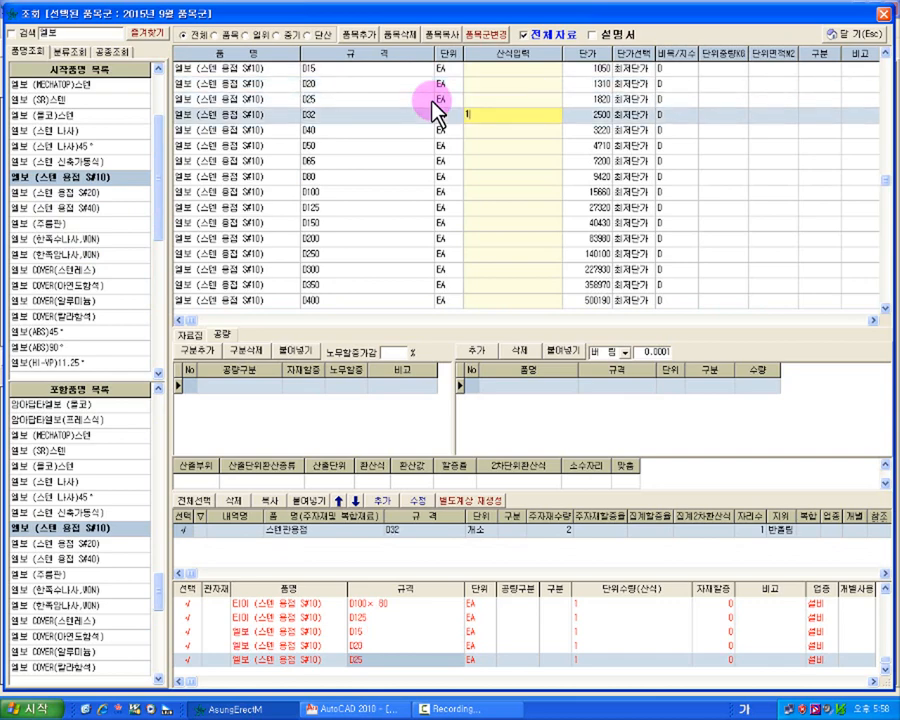
pyautogui.press('Return')
pyautogui.write('1')
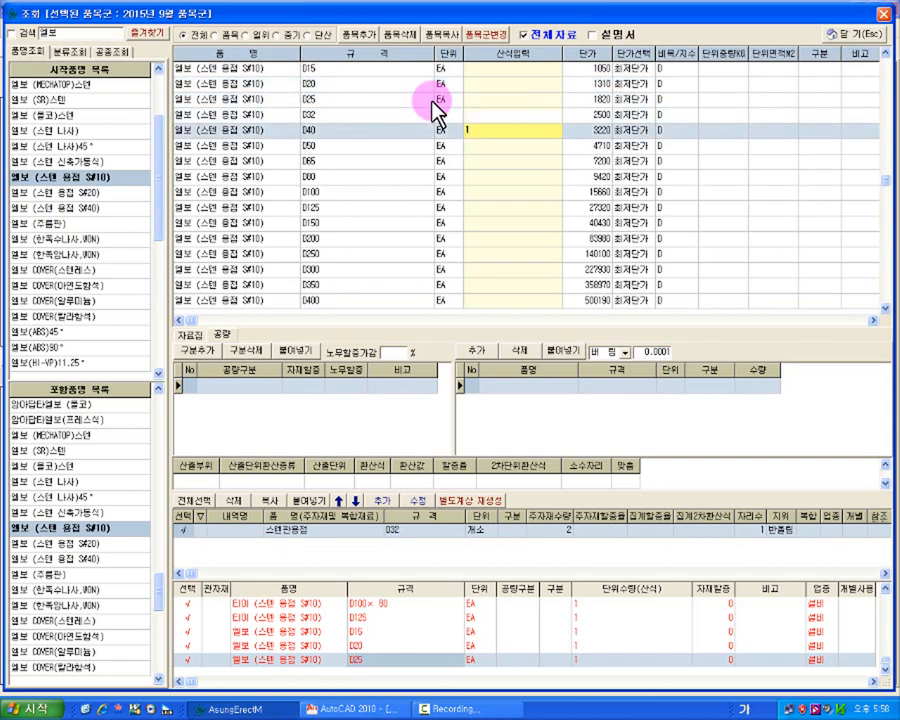
pyautogui.press('Return')
pyautogui.write('1')
pyautogui.press('Return')
pyautogui.write('1')
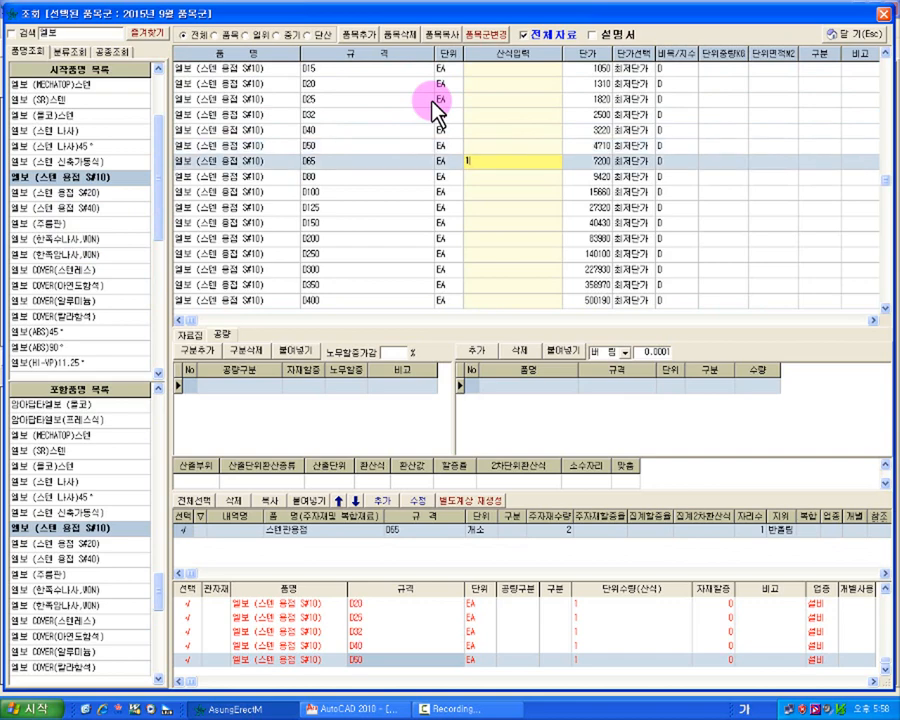
pyautogui.press('Return')
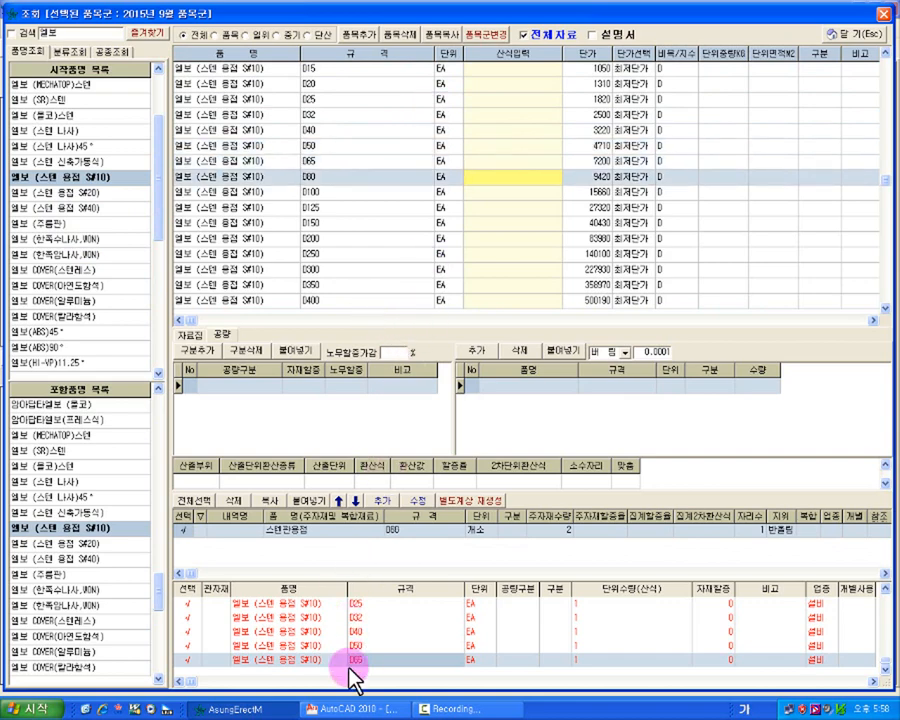
# Switch to the AutoCAD drawing and examine the elbows and tees on the toilet water piping and its hidden risers, then return to AsungErectM.
pyautogui.click(355, 709)
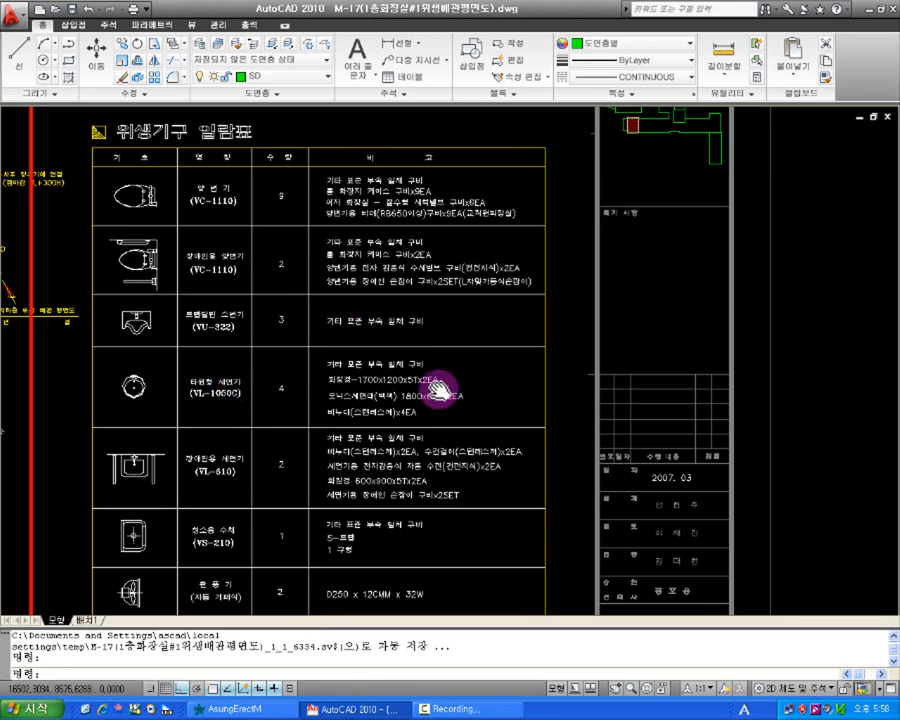
pyautogui.scroll(-5, 440, 388)
pyautogui.scroll(10, 257, 398)
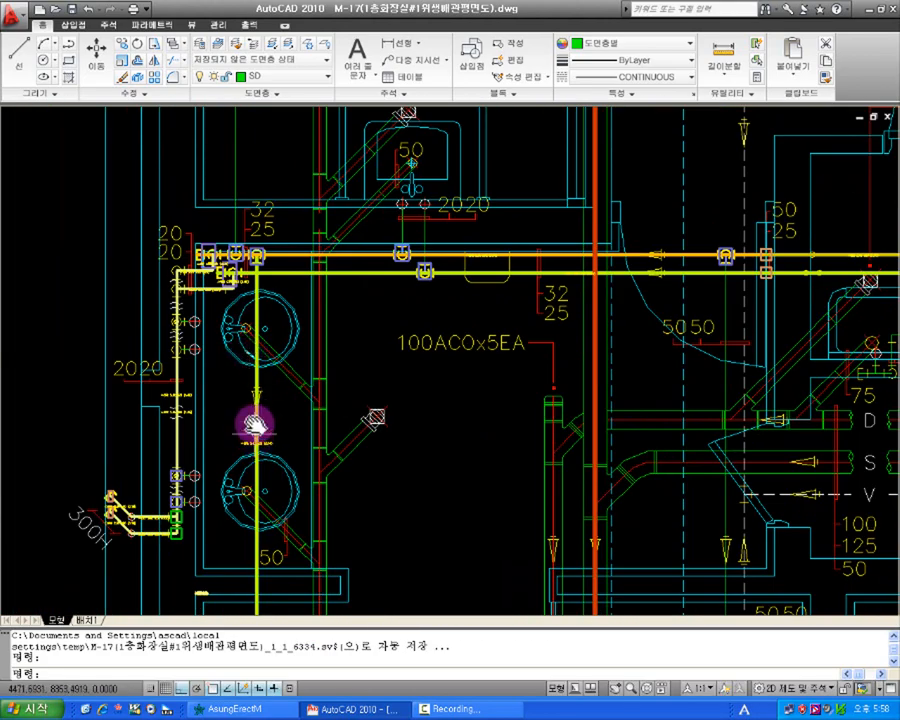
pyautogui.moveTo(255, 425); pyautogui.dragTo(396, 314, button='middle')
pyautogui.scroll(8, 396, 314)
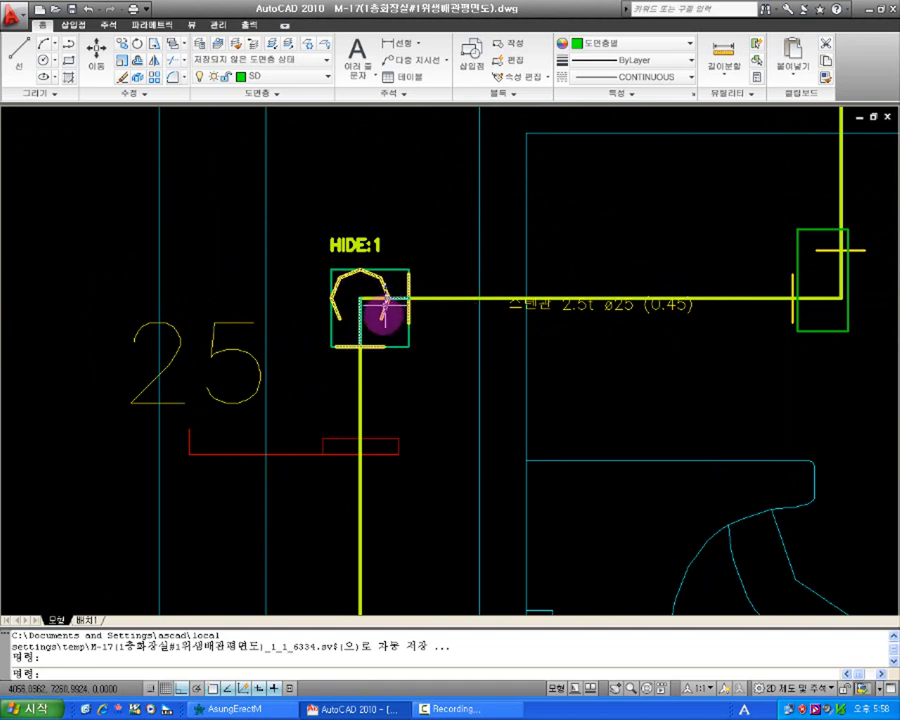
pyautogui.moveTo(439, 430); pyautogui.dragTo(364, 321, button='middle')
pyautogui.moveTo(374, 498); pyautogui.dragTo(414, 271, button='middle')
pyautogui.scroll(-2, 446, 372)
pyautogui.moveTo(416, 420); pyautogui.dragTo(373, 348, button='middle')
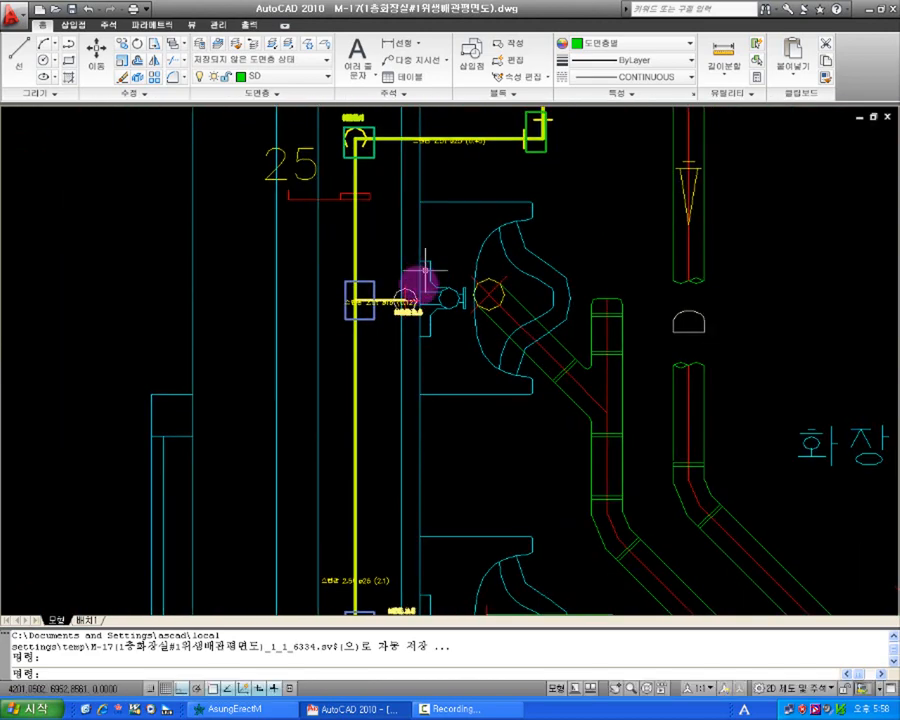
pyautogui.scroll(5, 430, 272)
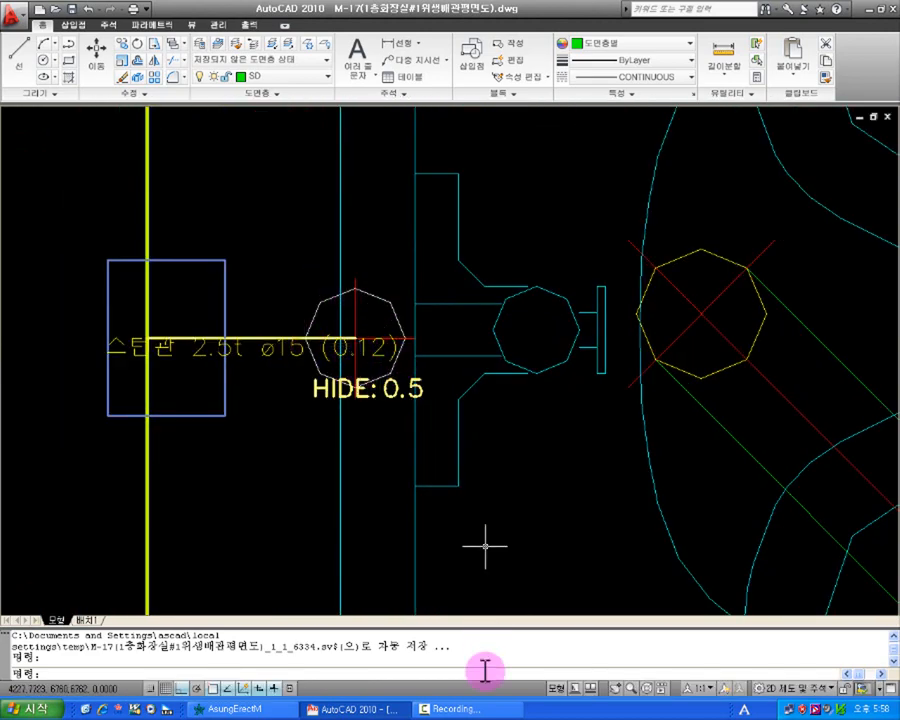
pyautogui.click(230, 708)
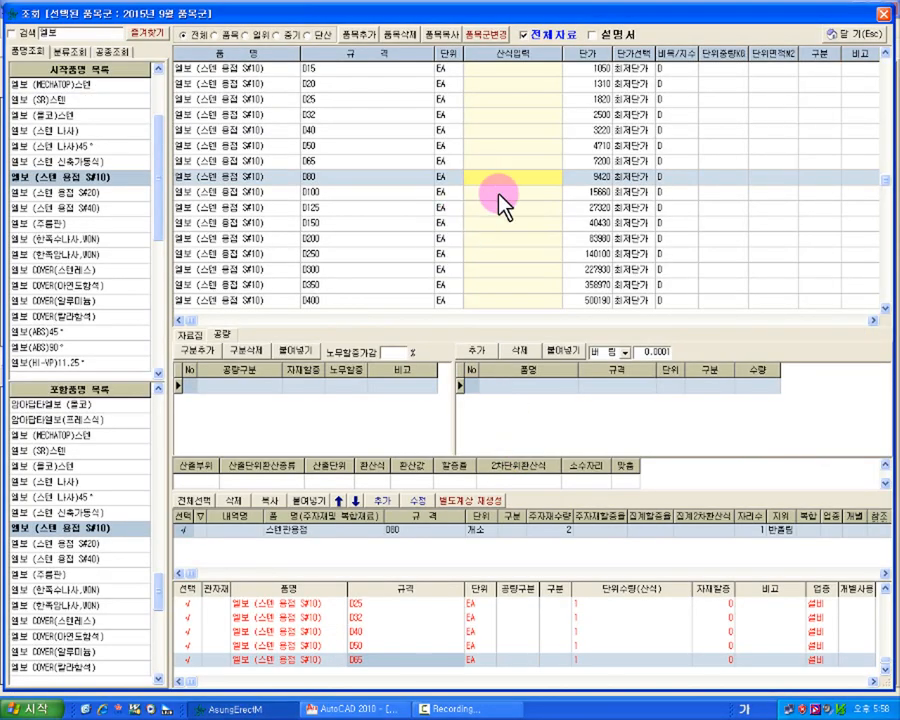
# Add 엘보 (스텐 용접 S#10) sizes D80, D100 and D150 with quantity 1 each.
pyautogui.write('2')
pyautogui.press('BackSpace')
pyautogui.press('Down')
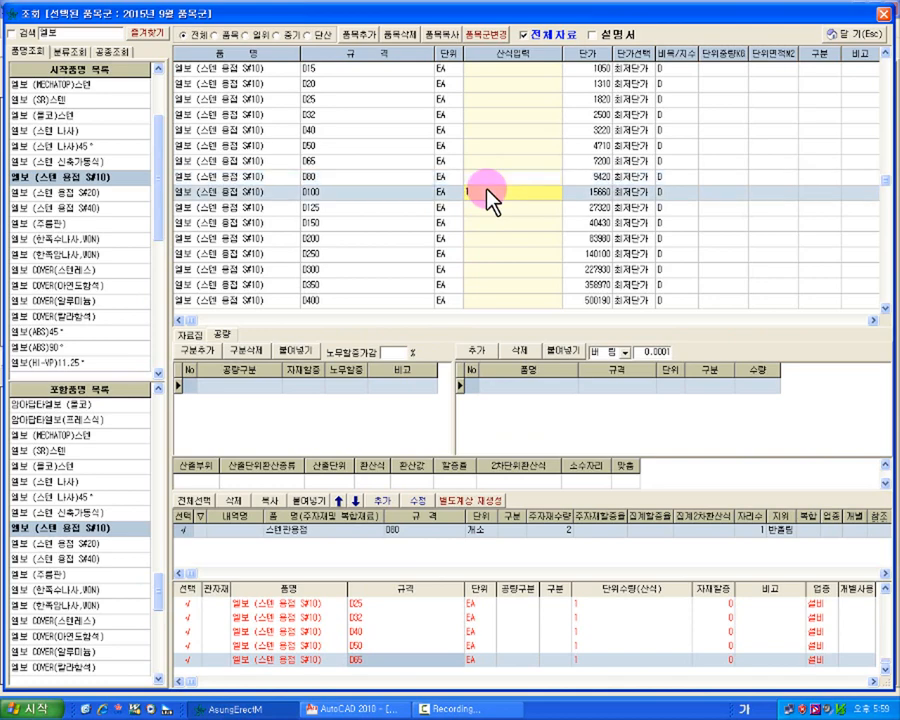
pyautogui.press('Down')
pyautogui.press('Down')
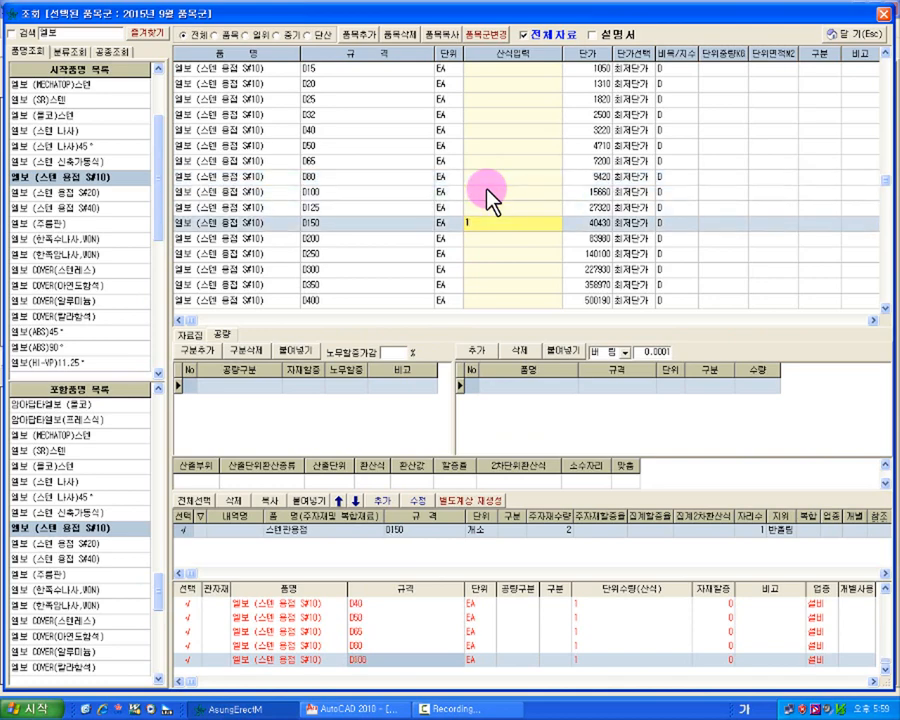
pyautogui.press('Down')
pyautogui.press('Up')
pyautogui.press('Up')
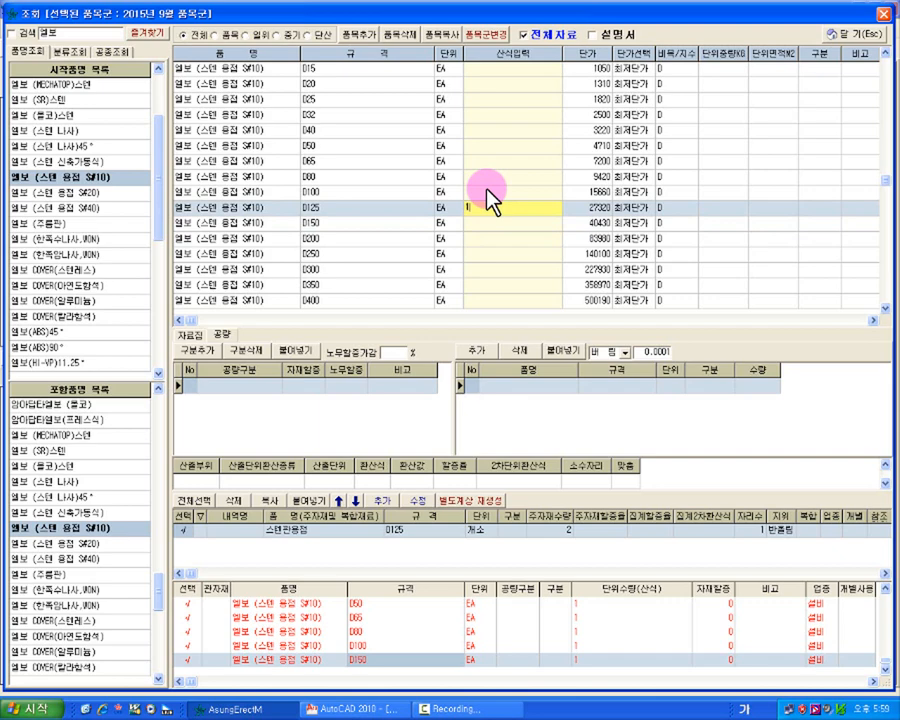
# Add 엘보 (스텐 용접 S#10) sizes D125, D200, D250, D300 and D350 with quantity 1 each.
pyautogui.press('Down')
pyautogui.press('Down')
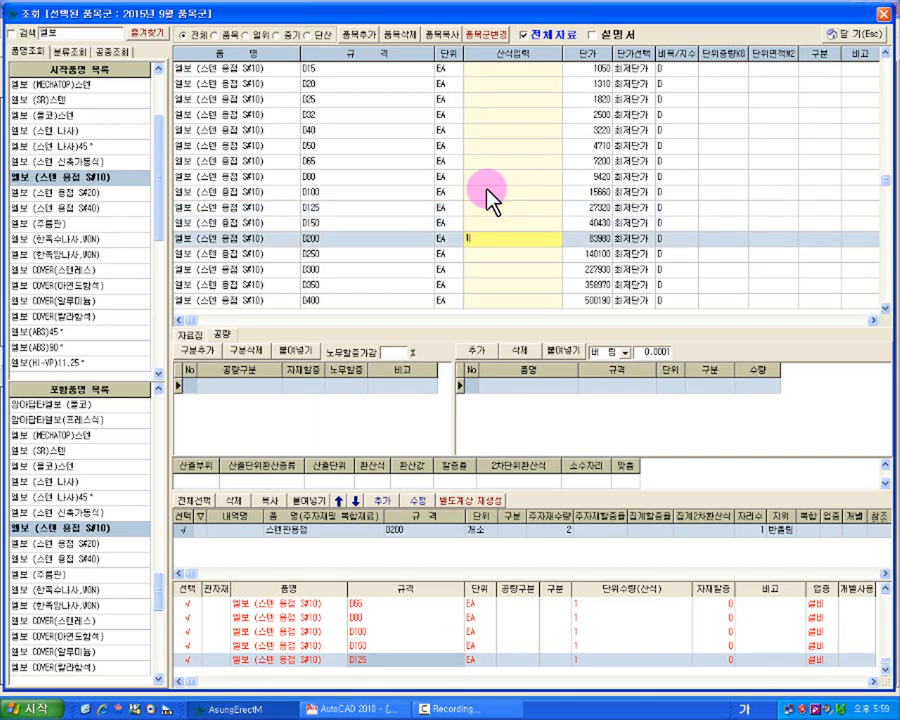
pyautogui.press('Down')
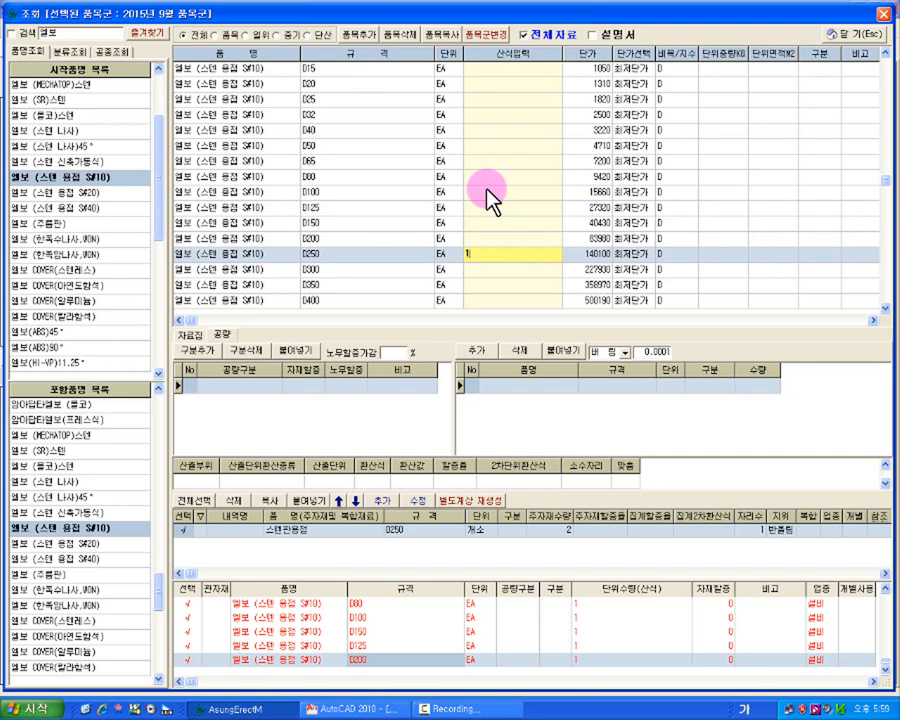
pyautogui.press('Down')
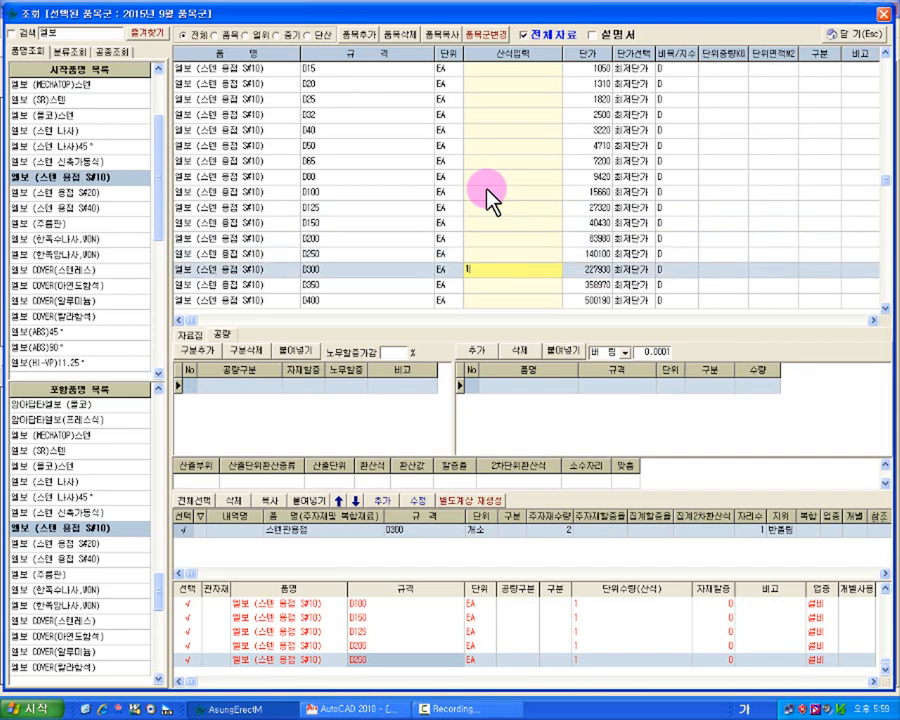
pyautogui.press('Down')
pyautogui.press('Down')
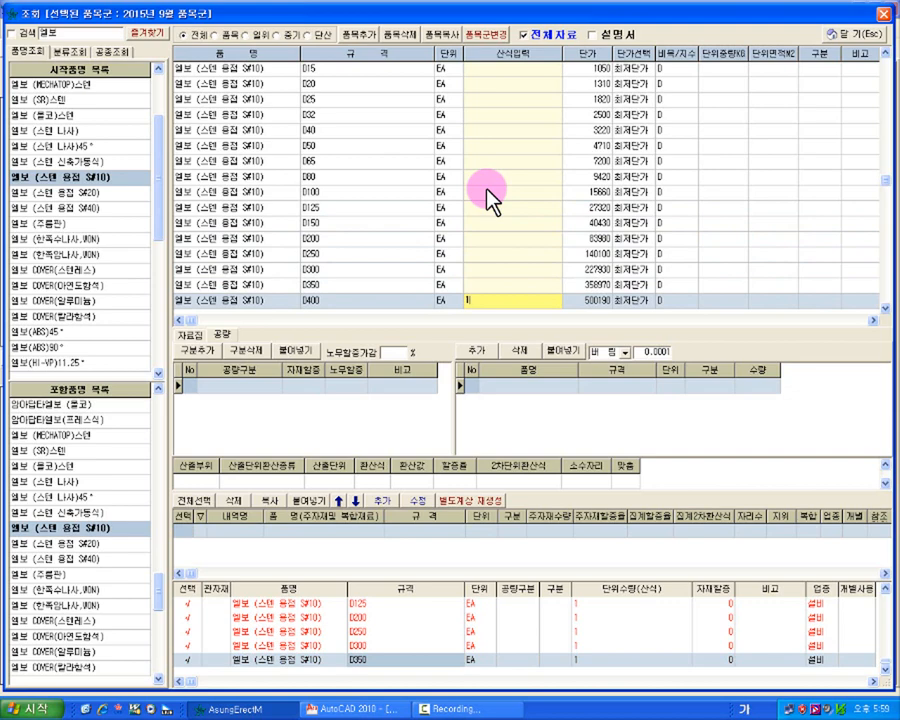
pyautogui.press('Up')
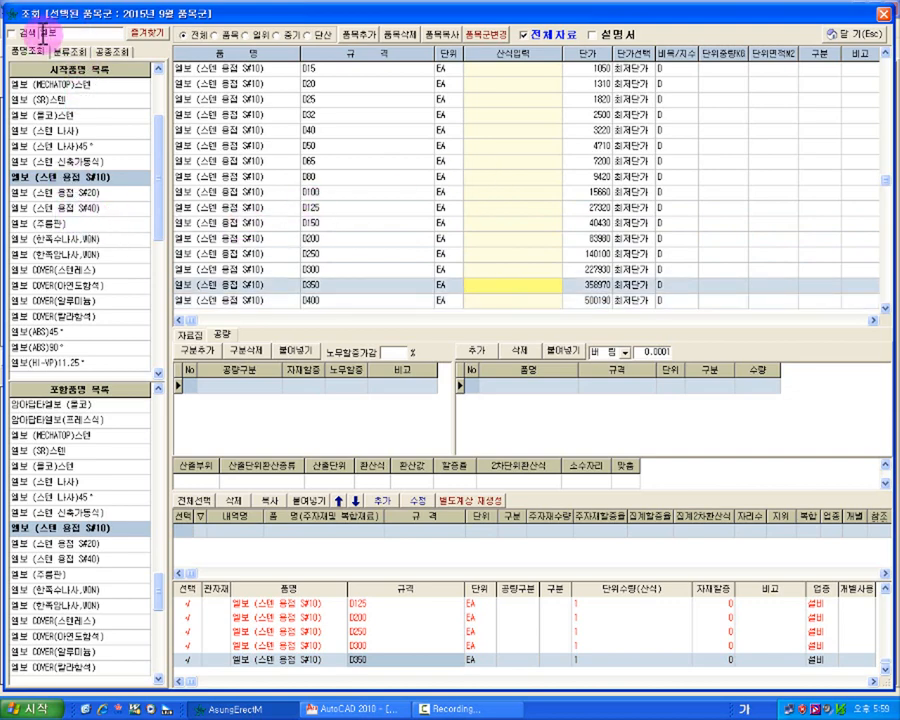
# Search the catalogue for 캡 and list the 캡 (스텐 용접 S#10) items.
pyautogui.moveTo(72, 33); pyautogui.dragTo(38, 42)
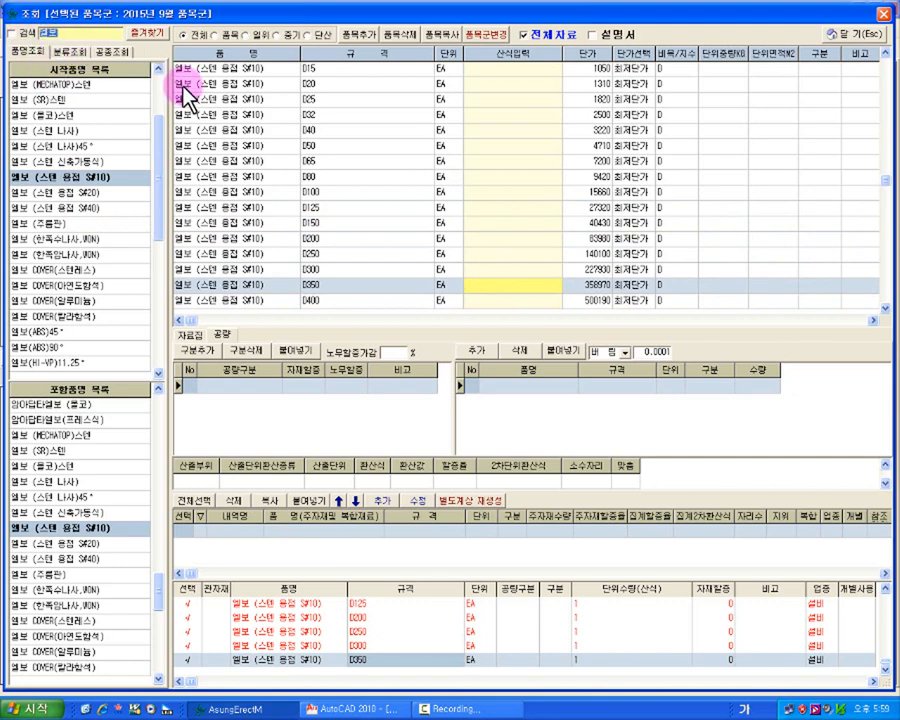
pyautogui.write('캡')
pyautogui.press('Return')
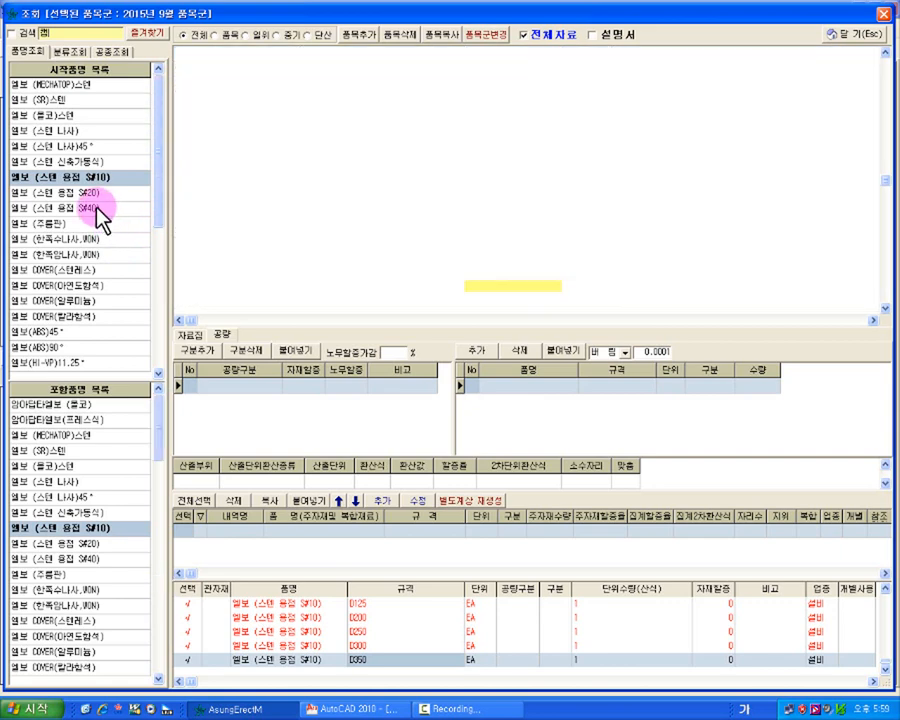
pyautogui.click(80, 180)
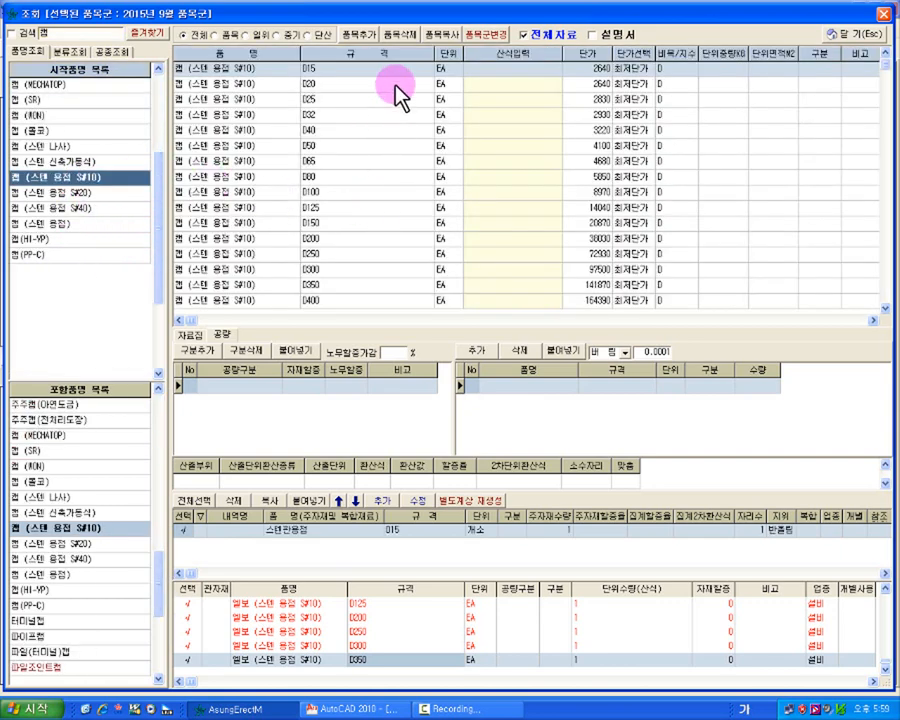
# Add 캡 (스텐 용접 S#10) sizes D15, D20, D25, D32 and D50 with quantity 1 each and close the item lookup.
pyautogui.write('1')
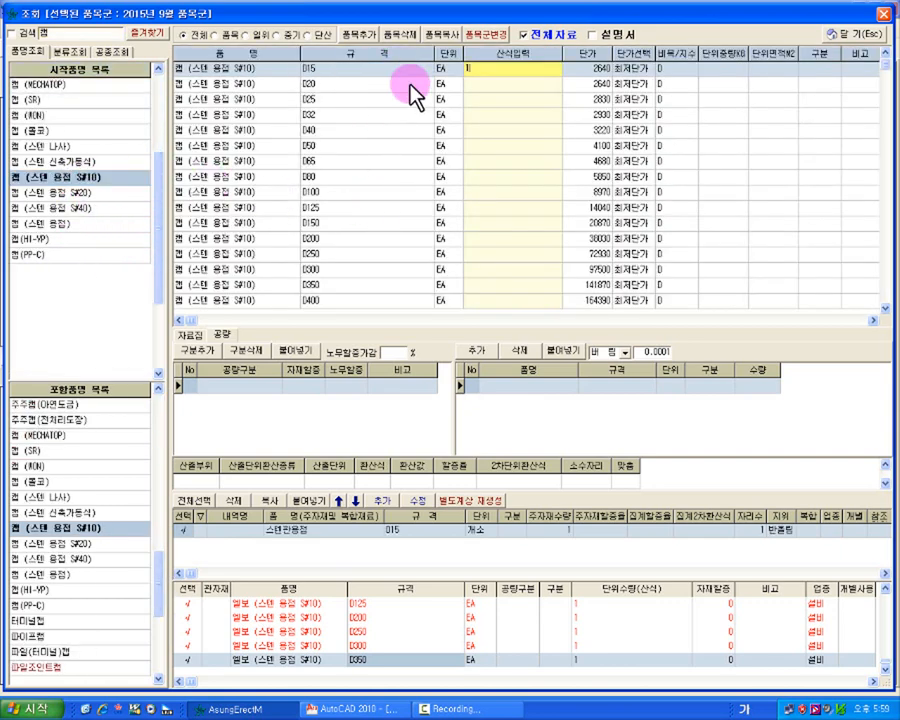
pyautogui.press('Return')
pyautogui.press('Return')
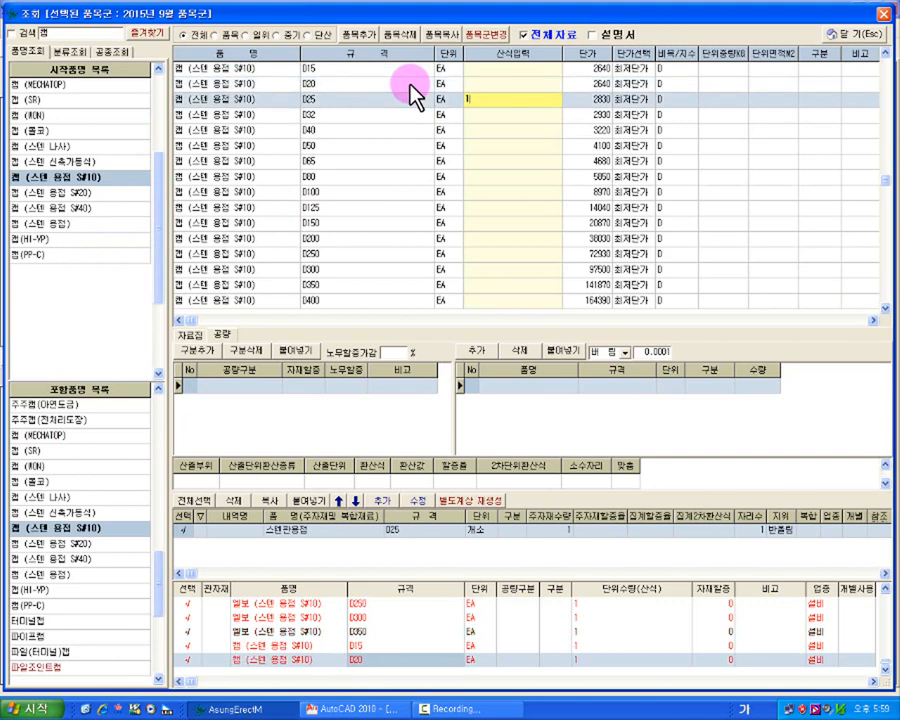
pyautogui.press('Return')
pyautogui.press('Return')
pyautogui.press('Return')
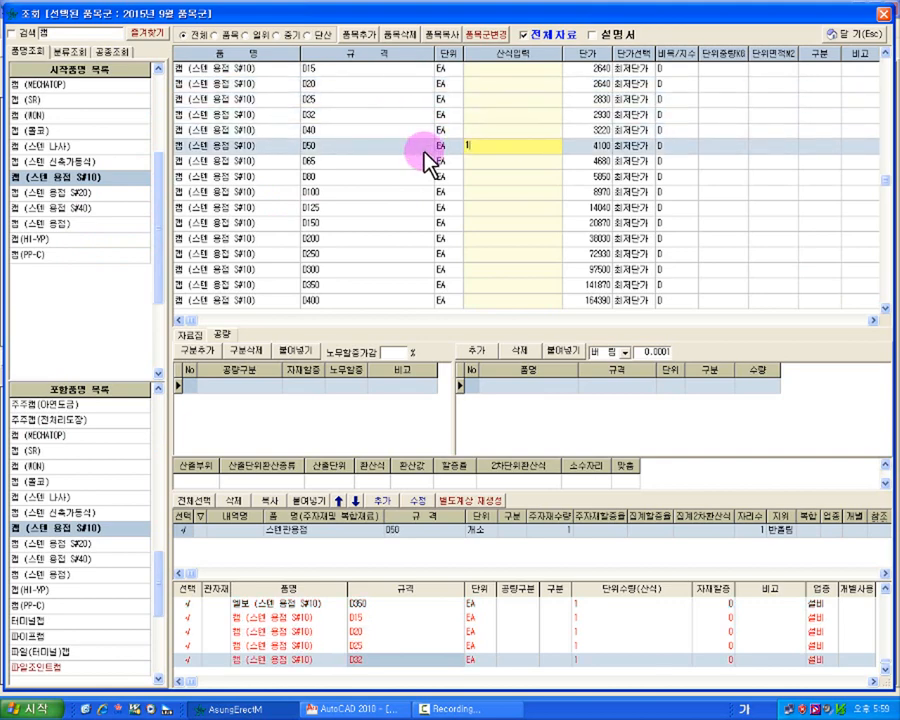
pyautogui.press('Return')
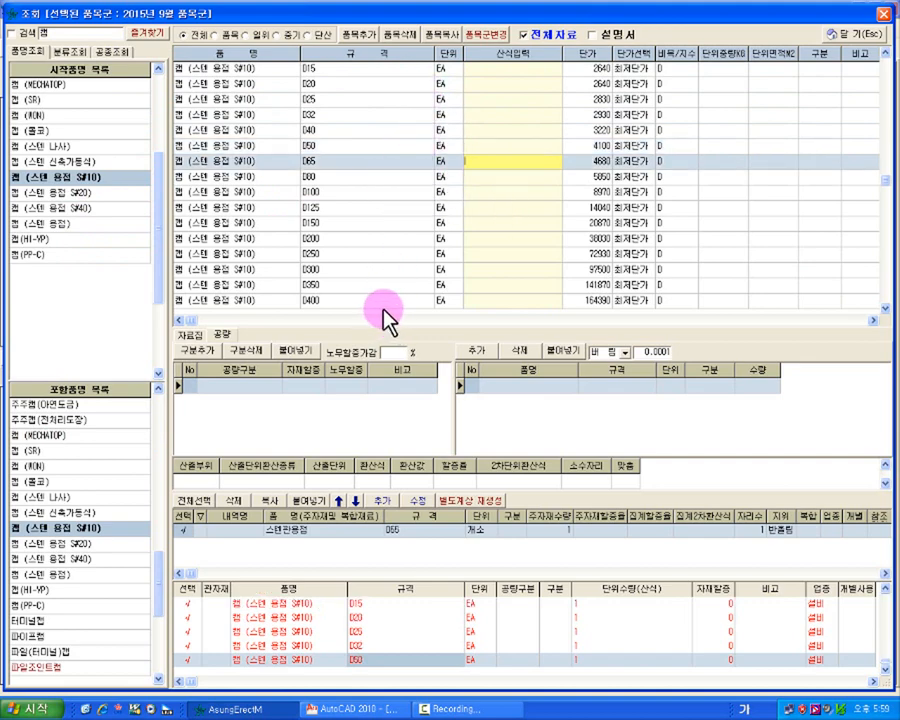
pyautogui.click(362, 272)
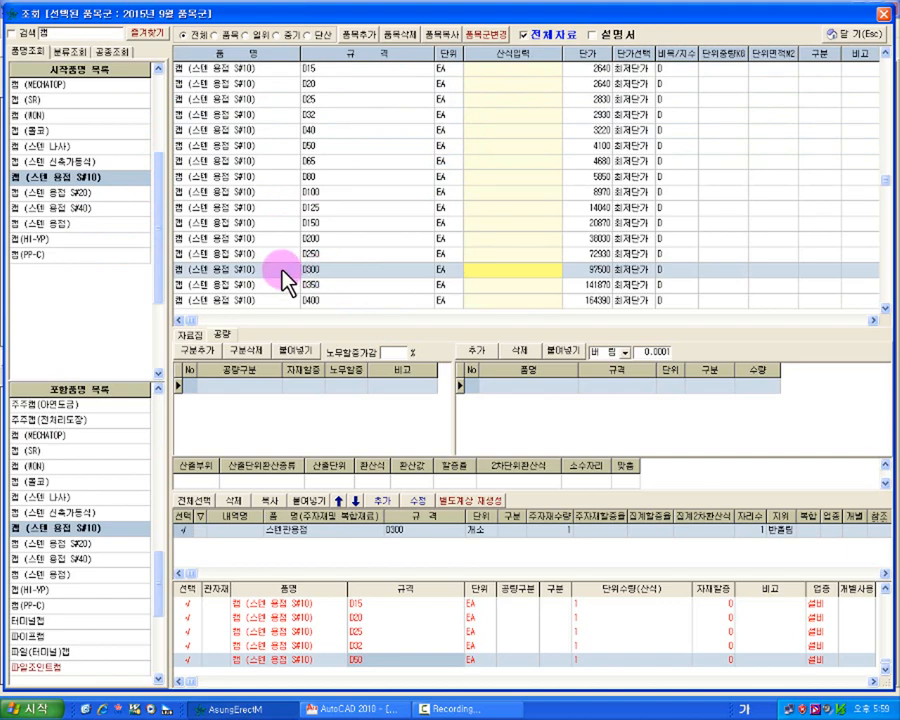
pyautogui.click(858, 35)
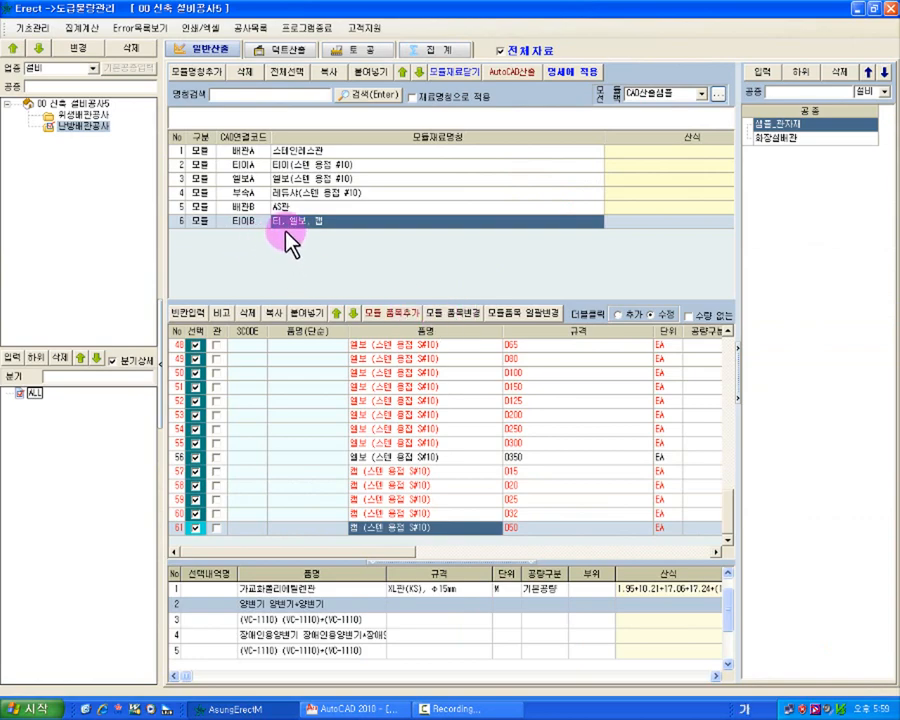
# Delete the 엘보 (스텐 용접 S#10) D350 item from the "티, 엘보, 캡" module.
pyautogui.click(454, 457)
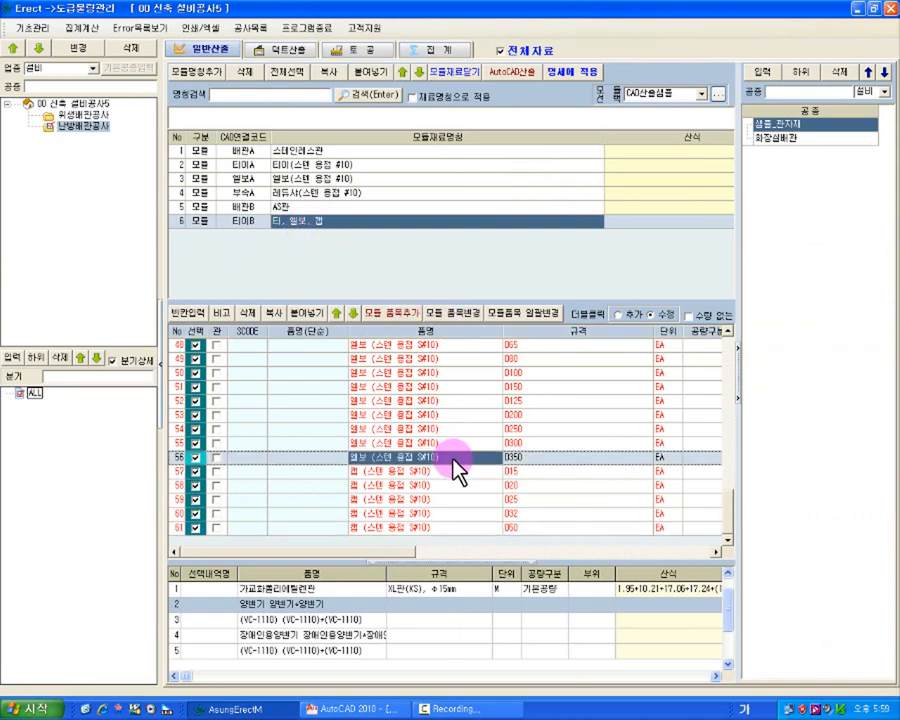
pyautogui.click(247, 314)
pyautogui.press('Return')
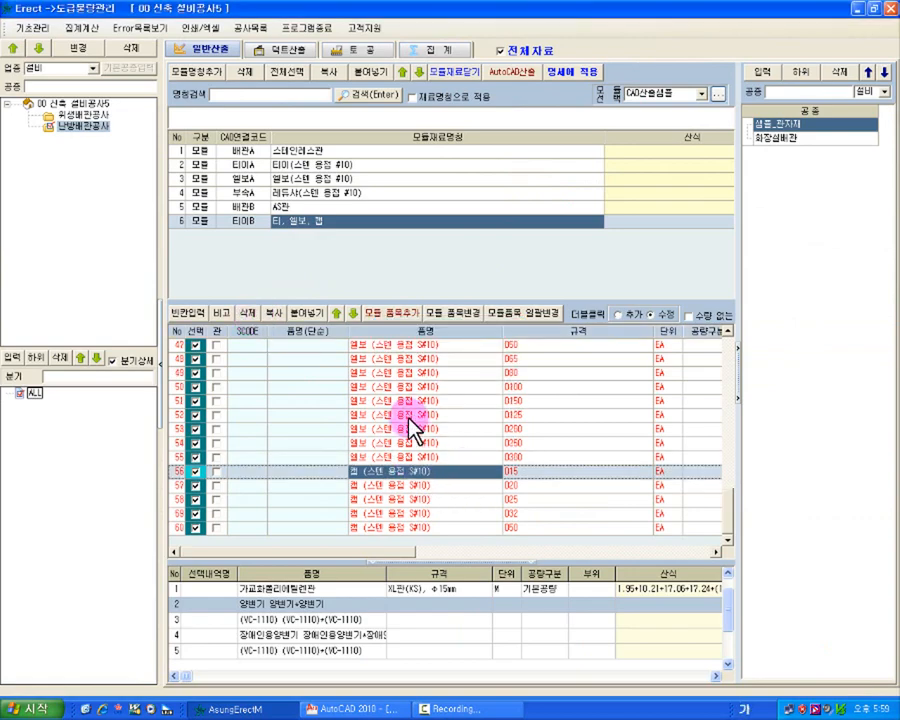
# Review the tee, elbow and cap items listed in the "티, 엘보, 캡" module.
pyautogui.click(300, 222)
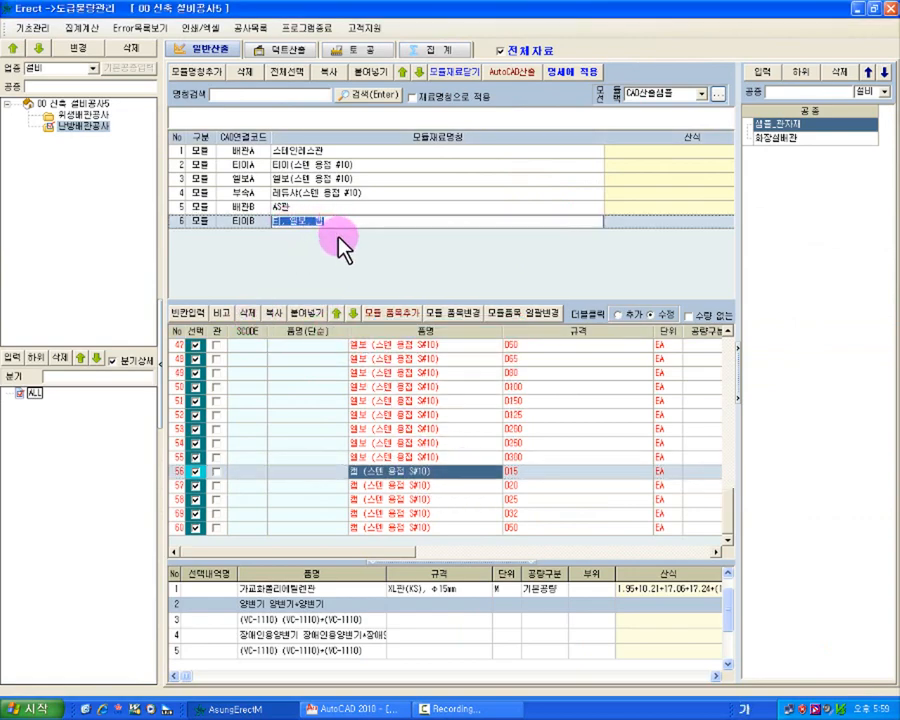
pyautogui.press('Return')
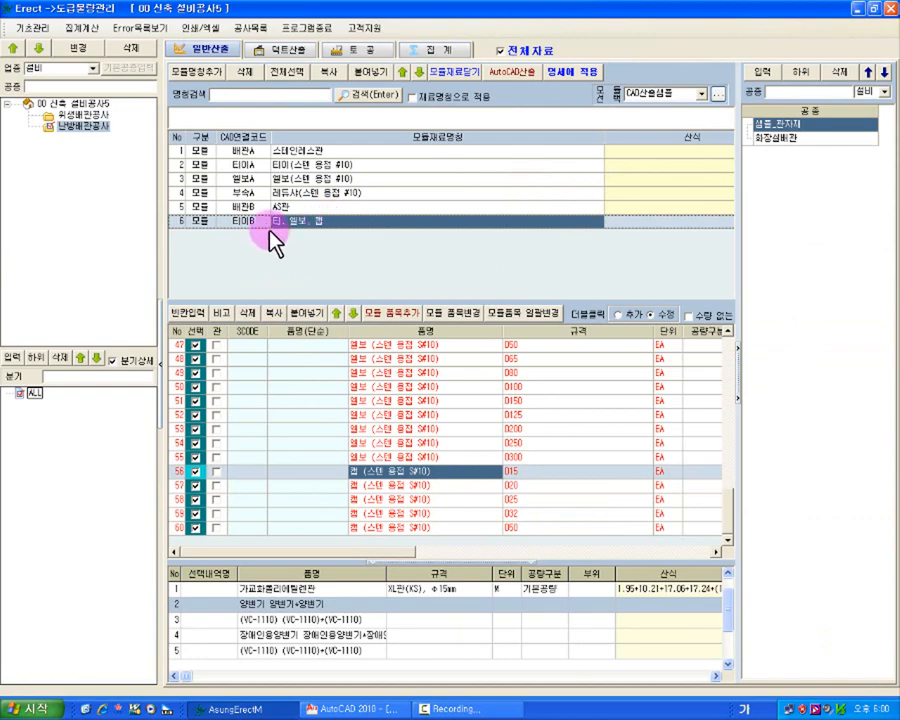
pyautogui.click(537, 414)
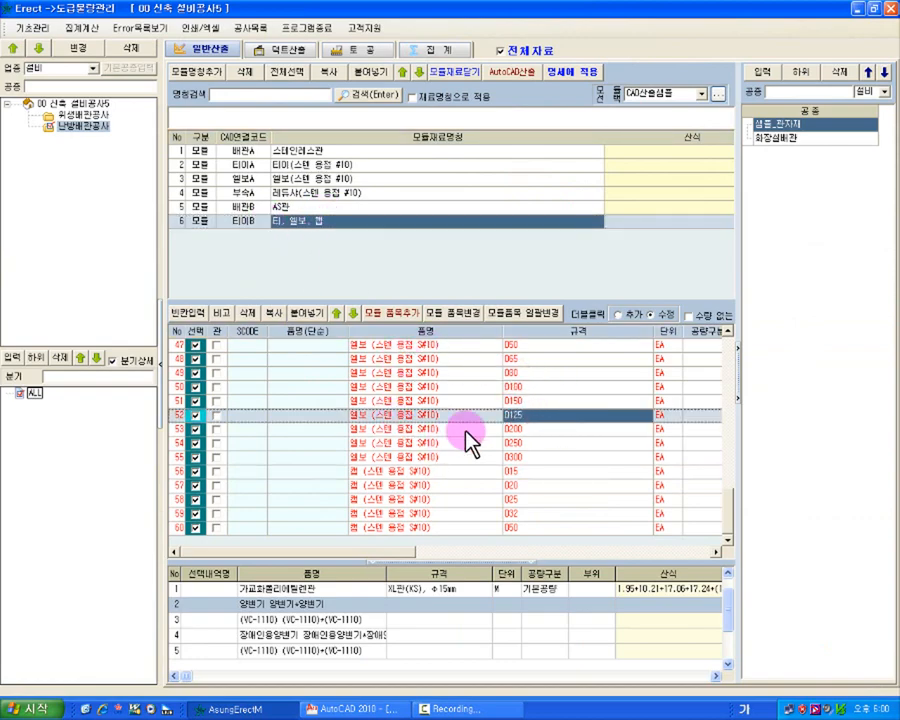
pyautogui.click(501, 371)
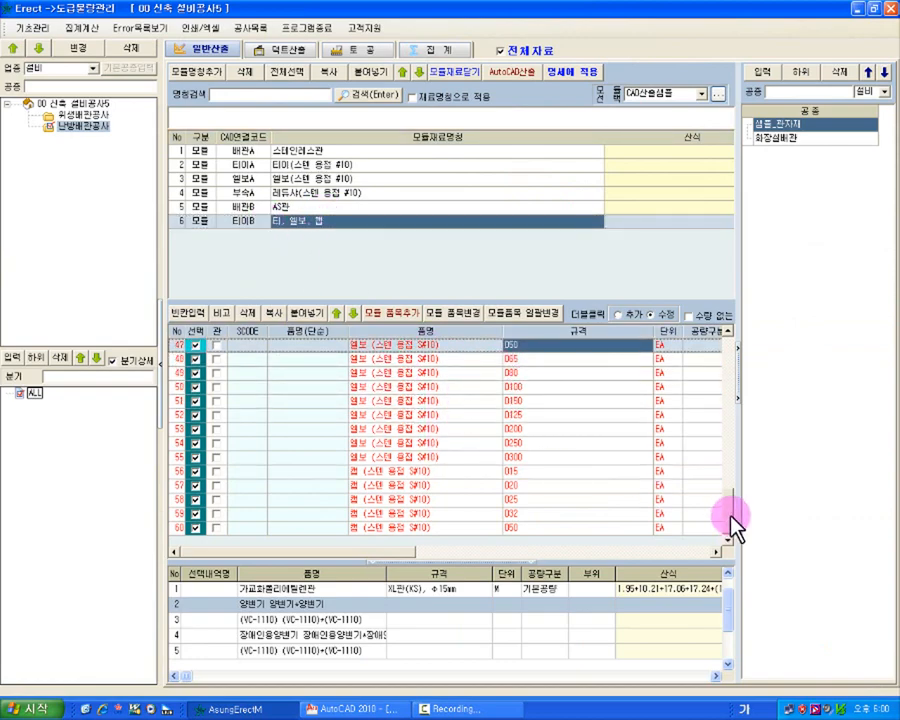
pyautogui.moveTo(734, 524); pyautogui.dragTo(731, 351)
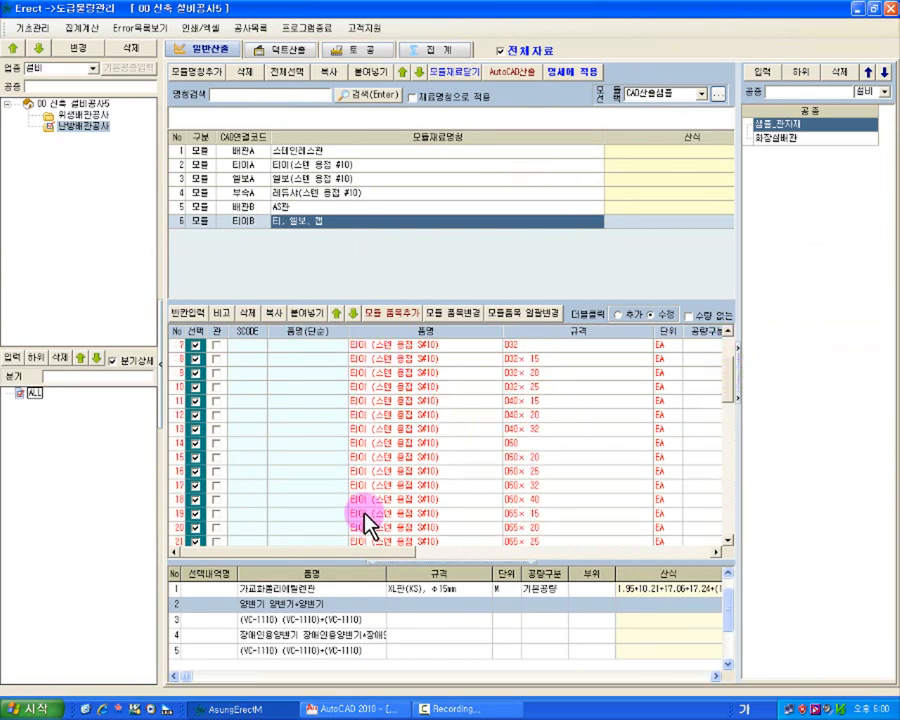
pyautogui.scroll(-2, 366, 512)
pyautogui.click(430, 527)
pyautogui.moveTo(731, 390); pyautogui.dragTo(727, 482)
pyautogui.click(278, 372)
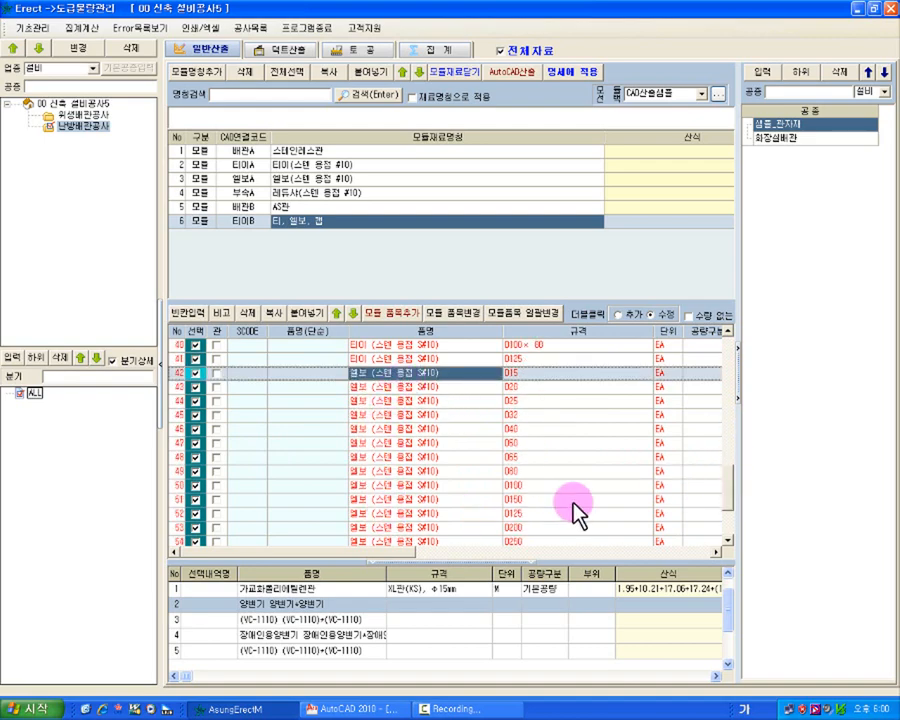
pyautogui.moveTo(731, 488); pyautogui.dragTo(703, 532)
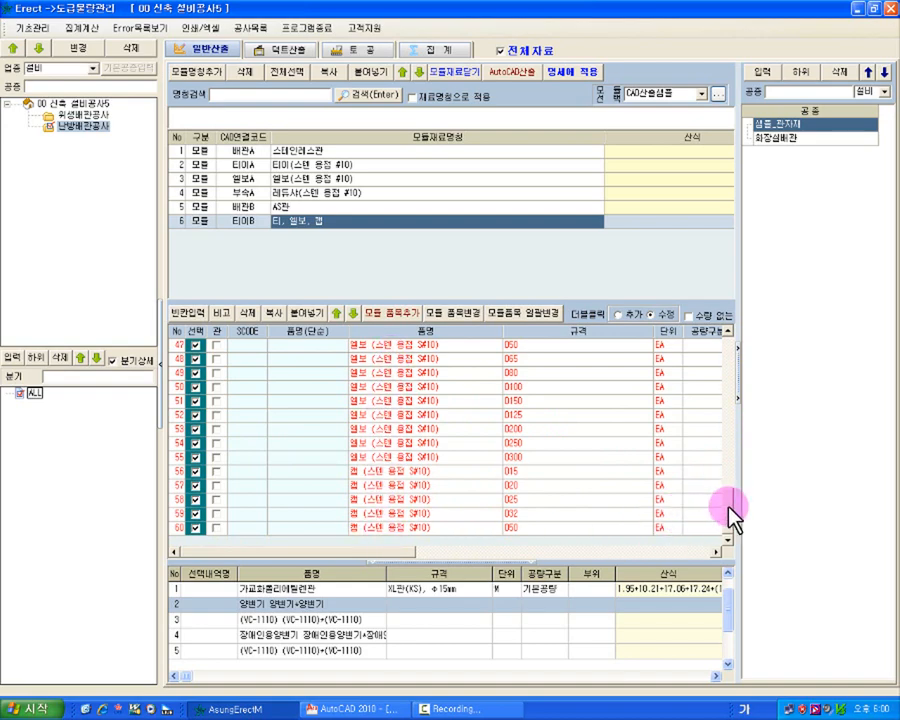
pyautogui.moveTo(731, 512); pyautogui.dragTo(731, 350)
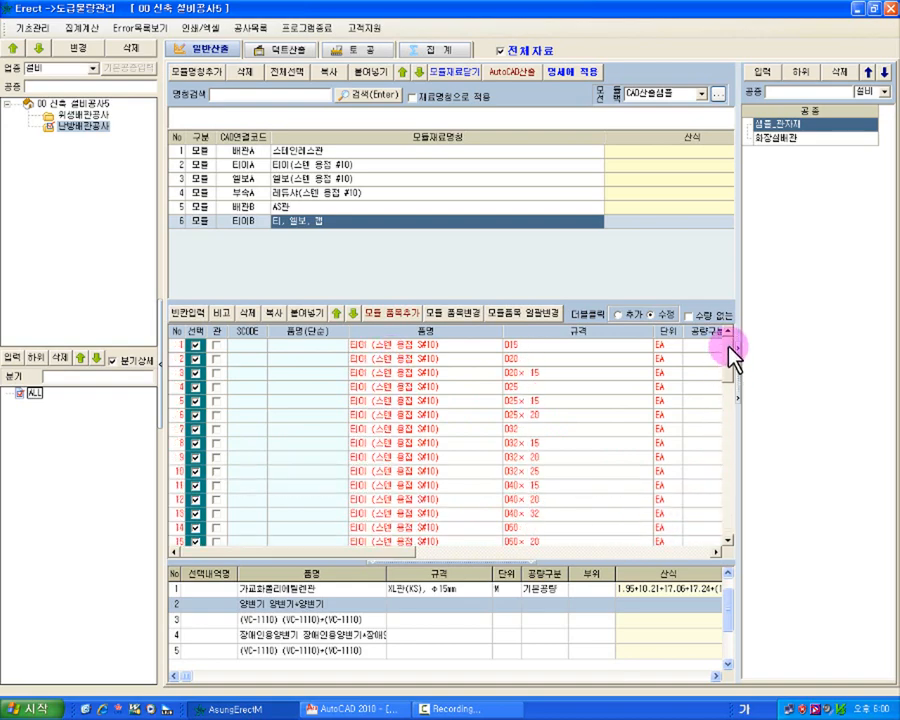
# Fill in the SCODE values for the module's items with size-based codes such as T15, T20 and T25.
pyautogui.click(260, 359)
pyautogui.rightClick(262, 360)
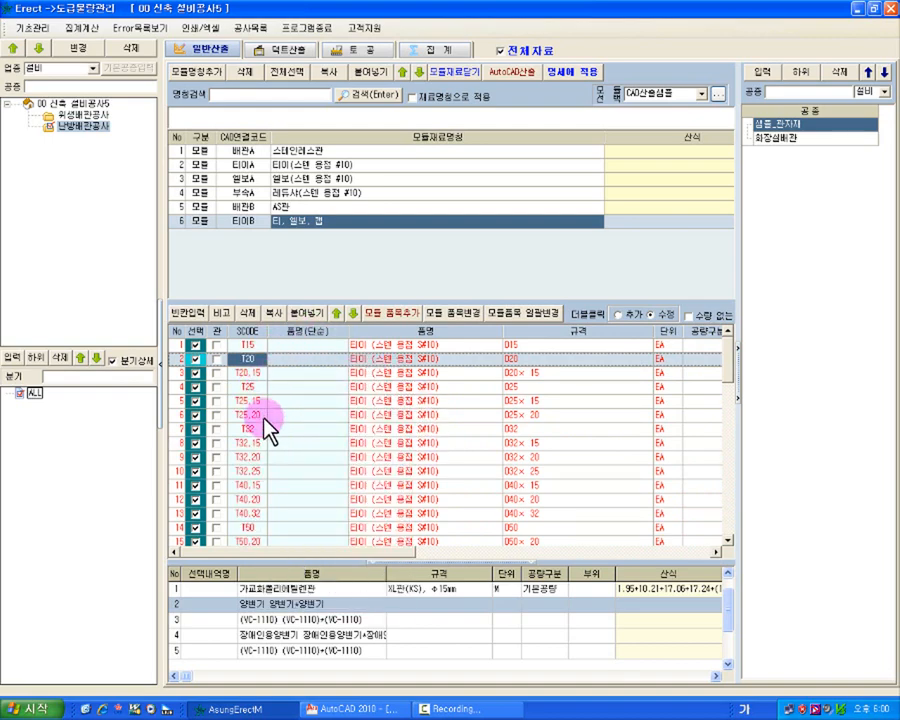
pyautogui.click(341, 443)
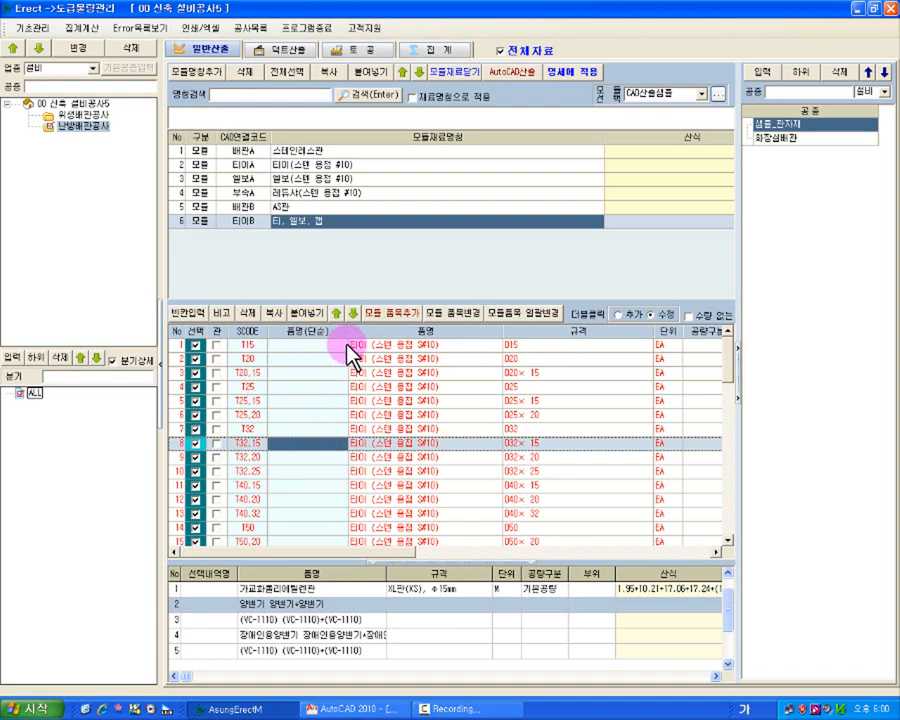
# Generate the SCODE values for the 엘보 (스텐 용접 S#10) items with size-based codes such as E15, E20 and E25.
pyautogui.click(245, 345)
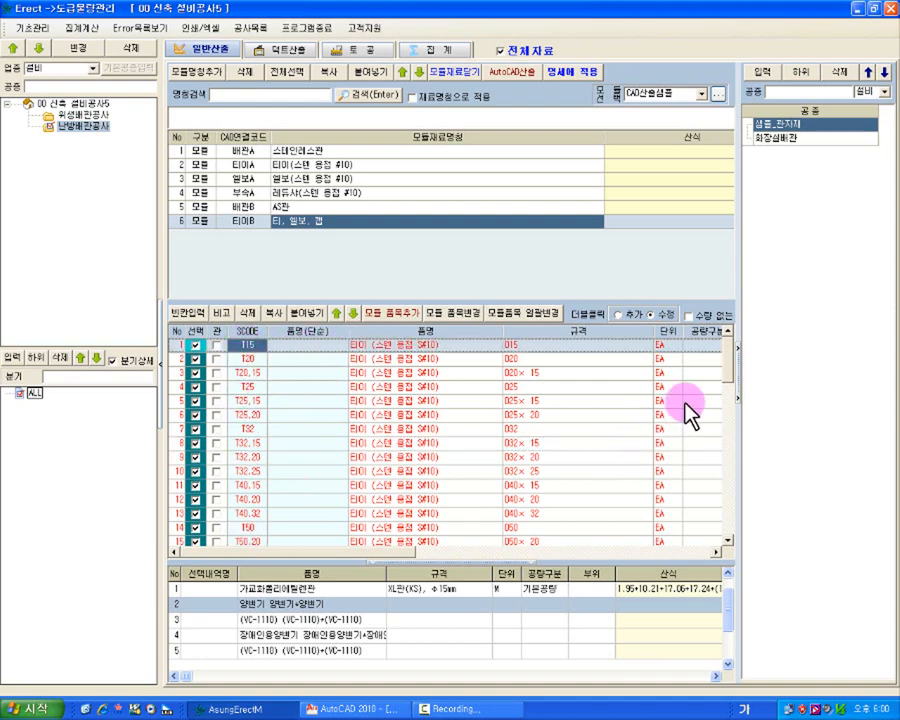
pyautogui.moveTo(731, 374); pyautogui.dragTo(728, 500)
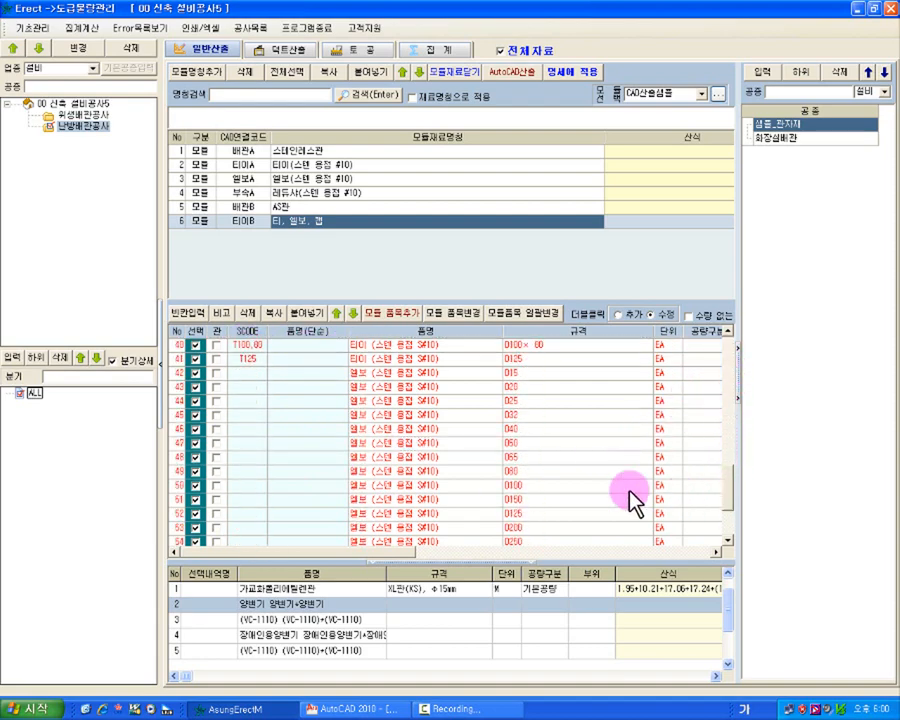
pyautogui.click(290, 388)
pyautogui.rightClick(244, 395)
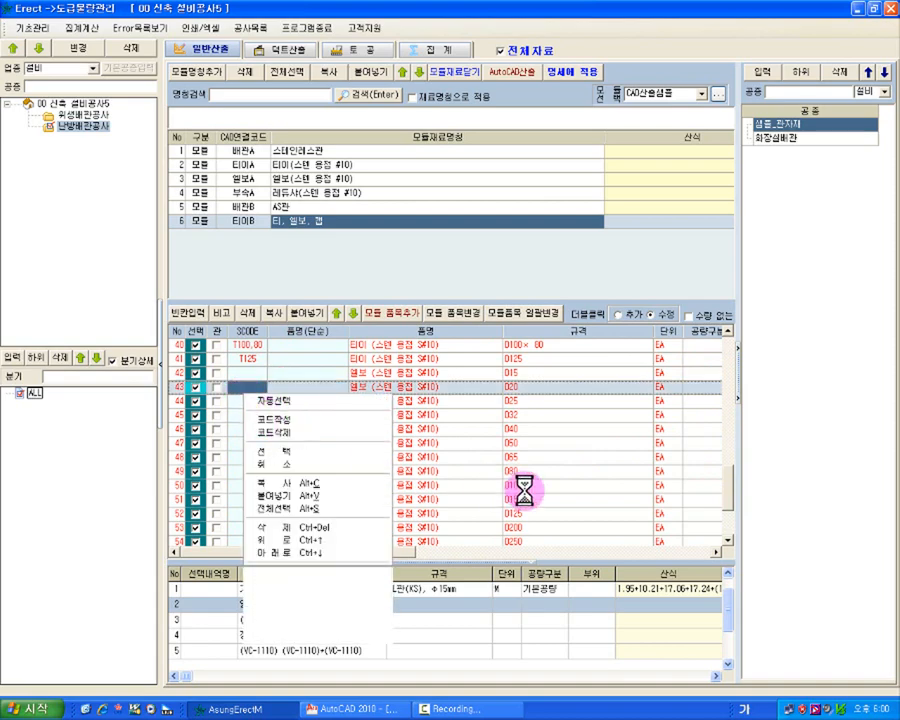
# Generate the SCODE values C15, C20, C25, C32 and C50 for the 캡 (스텐 용접 S#10) items.
pyautogui.scroll(-3, 735, 492)
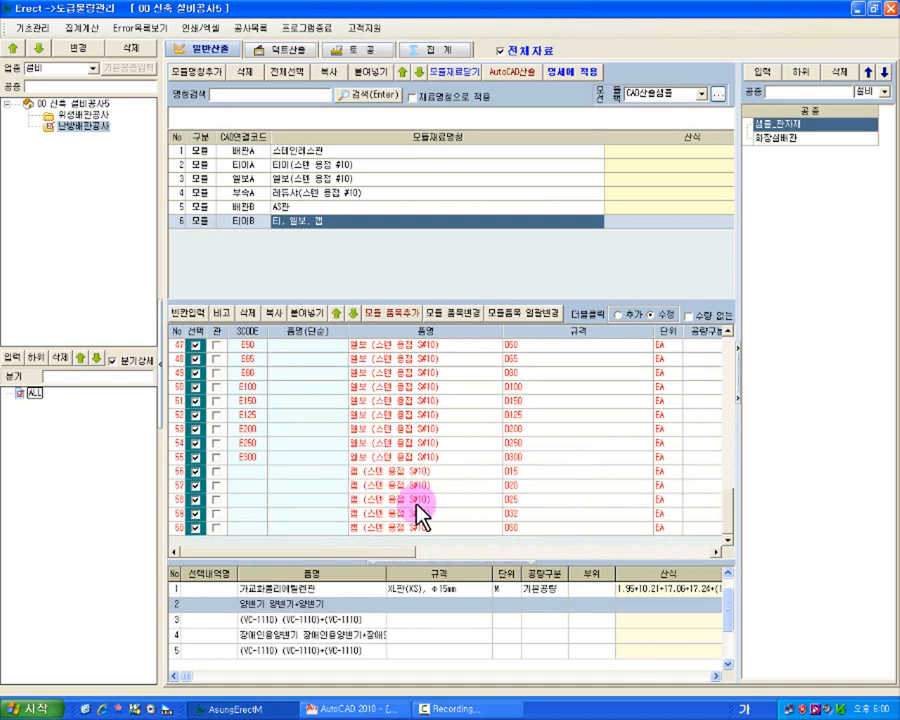
pyautogui.click(272, 488)
pyautogui.rightClick(283, 486)
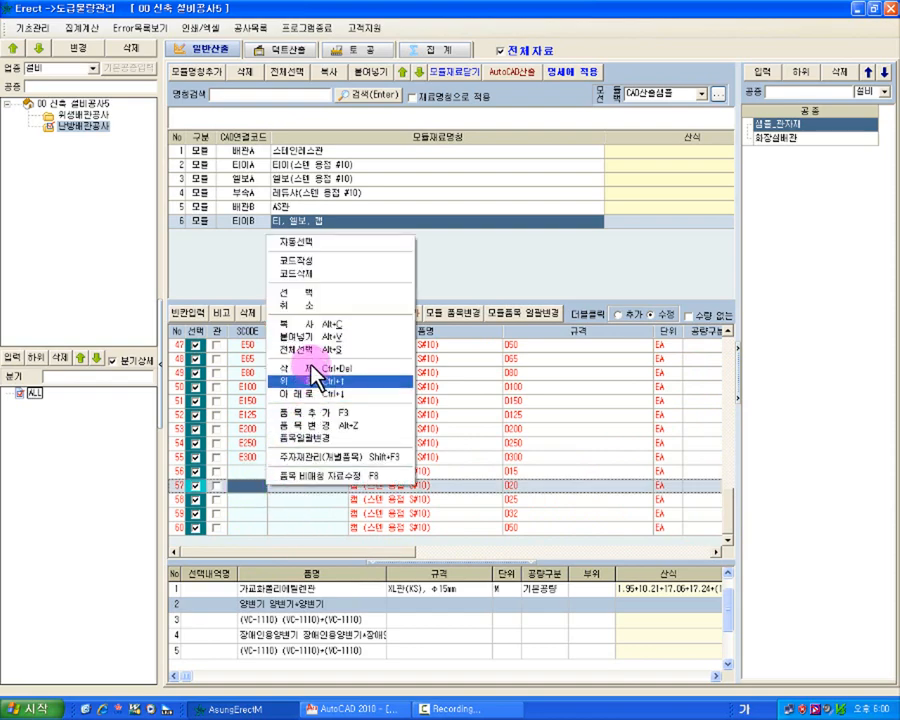
pyautogui.click(318, 261)
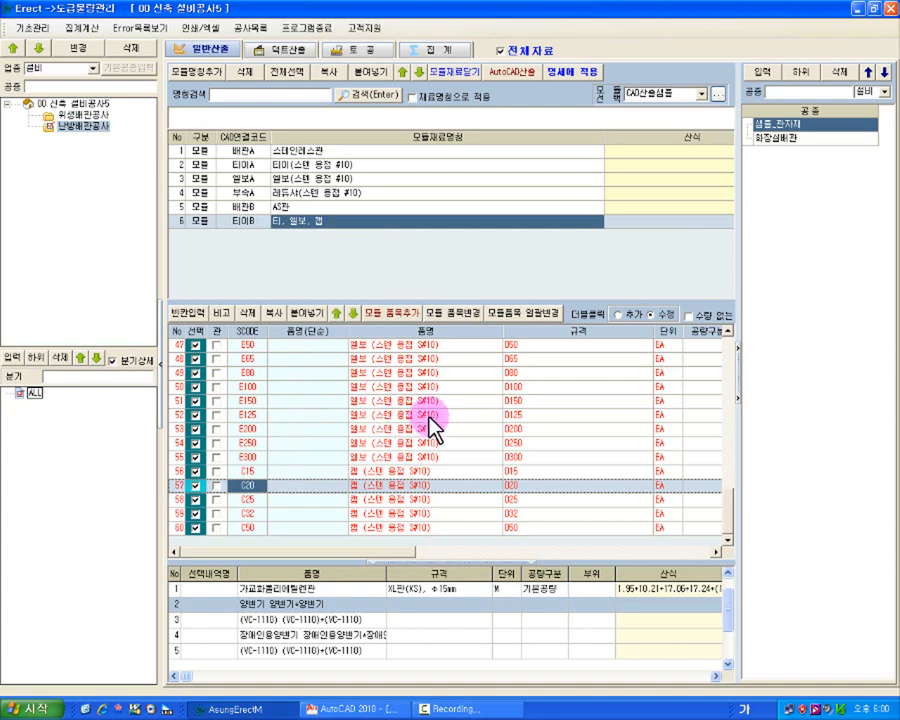
# Start the AutoCAD takeoff tool for the "티, 엘보, 캡" module and show its fitting (부속) codes.
pyautogui.click(249, 220)
pyautogui.click(370, 700)
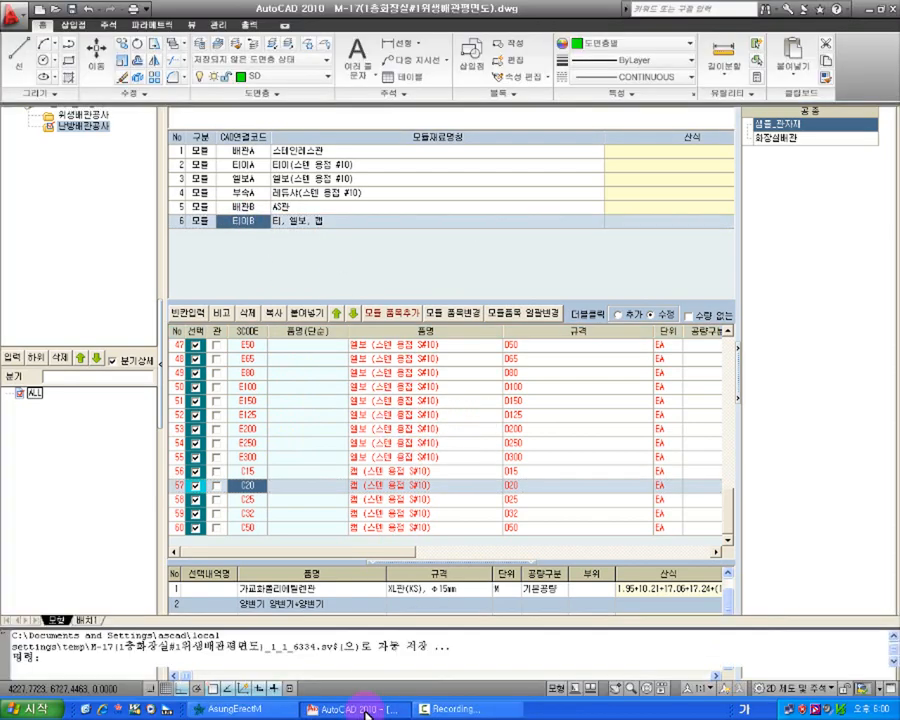
pyautogui.click(280, 700)
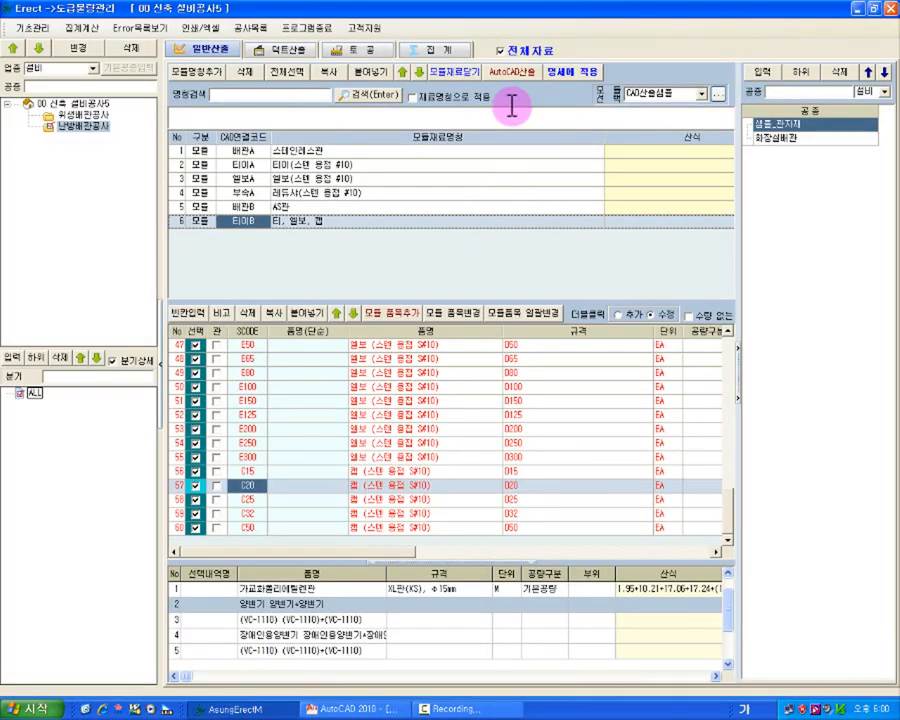
pyautogui.click(514, 73)
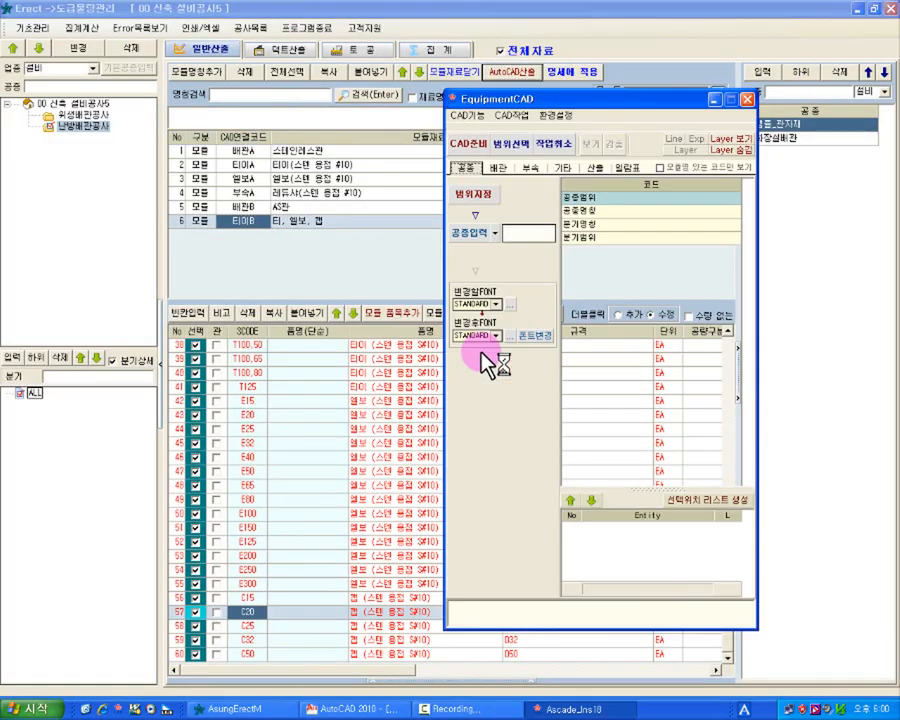
pyautogui.click(529, 168)
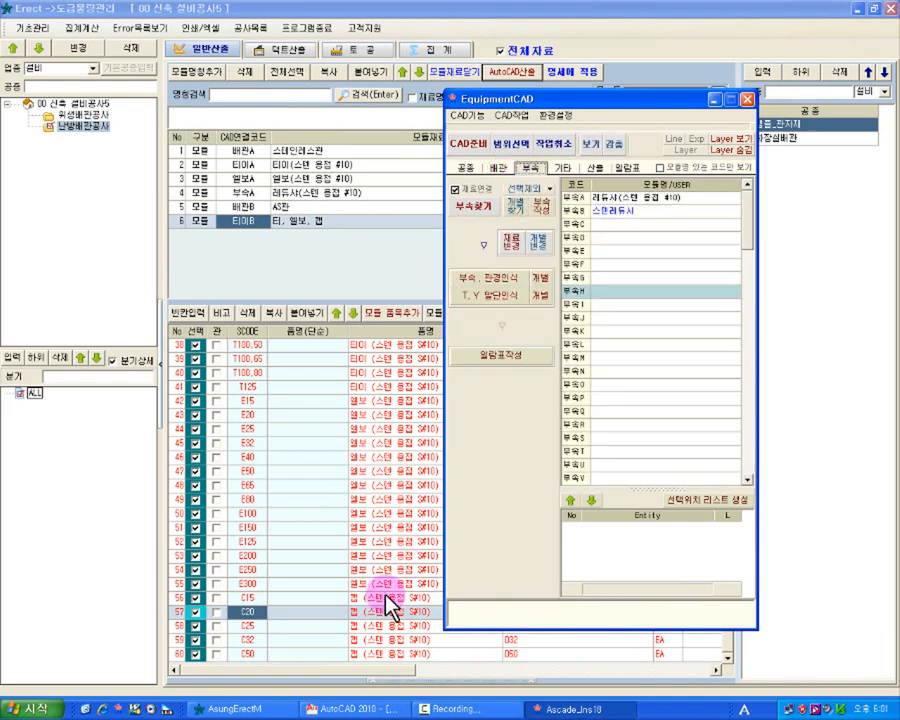
# In the AutoCAD drawing, erase the two purple marker rectangles on the capped tees beside the round washbasin.
pyautogui.click(340, 709)
pyautogui.scroll(-4, 238, 298)
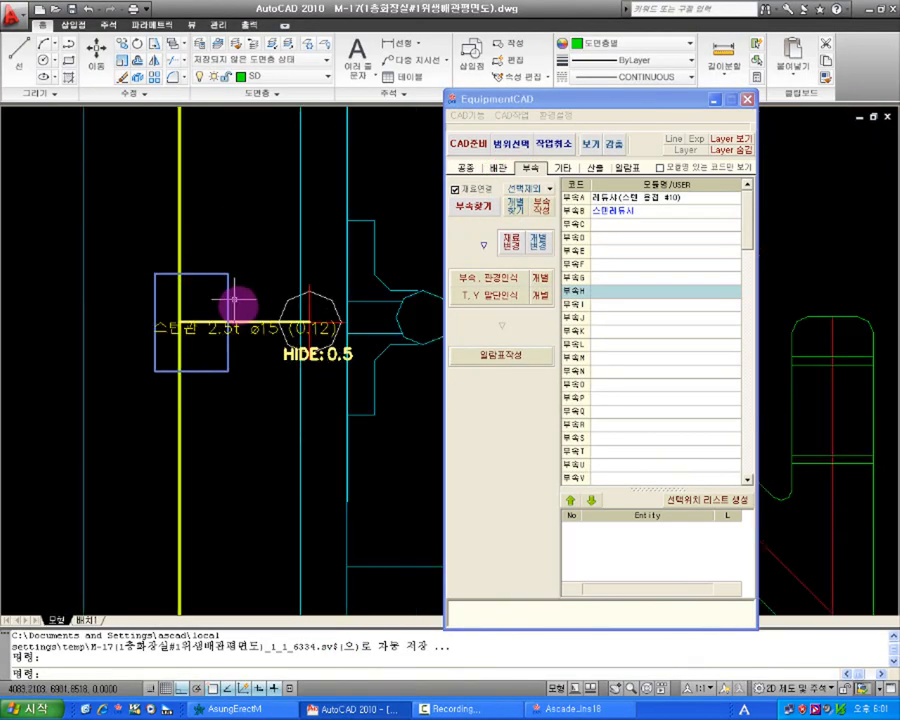
pyautogui.moveTo(269, 322); pyautogui.dragTo(98, 326, button='middle')
pyautogui.moveTo(252, 286); pyautogui.dragTo(284, 411, button='middle')
pyautogui.moveTo(299, 250); pyautogui.dragTo(354, 439, button='middle')
pyautogui.moveTo(320, 322)
pyautogui.mouseDown(button='middle')
pyautogui.moveTo(243, 342)
pyautogui.moveTo(261, 295)
pyautogui.moveTo(297, 301)
pyautogui.moveTo(192, 294)
pyautogui.moveTo(229, 485)
pyautogui.mouseUp(button='middle')
pyautogui.scroll(-1, 287, 296)
pyautogui.scroll(-1, 280, 320)
pyautogui.scroll(3, 171, 388)
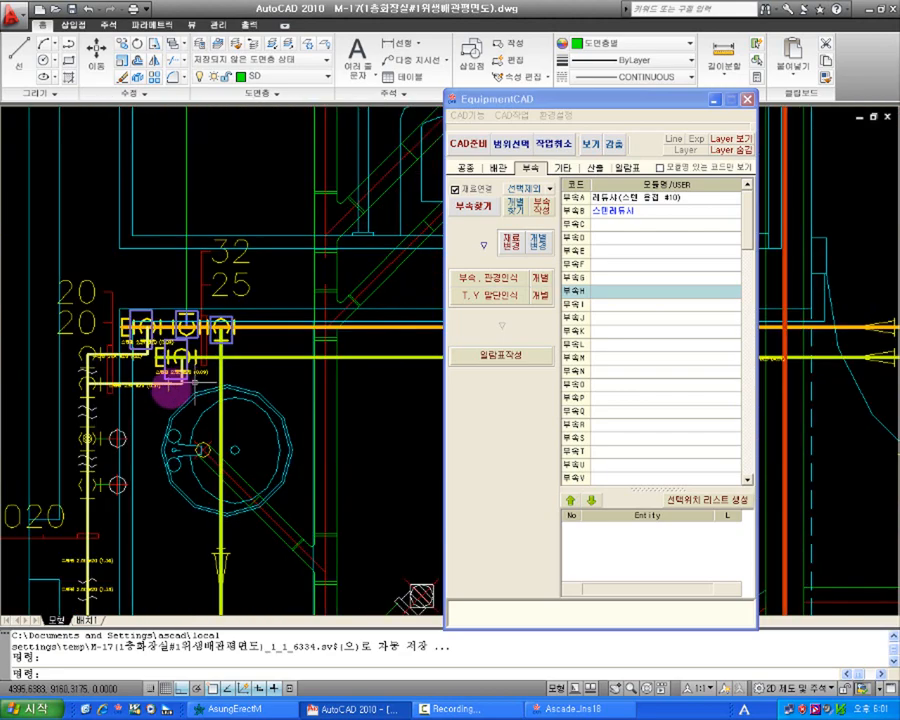
pyautogui.scroll(3, 211, 376)
pyautogui.click(203, 328)
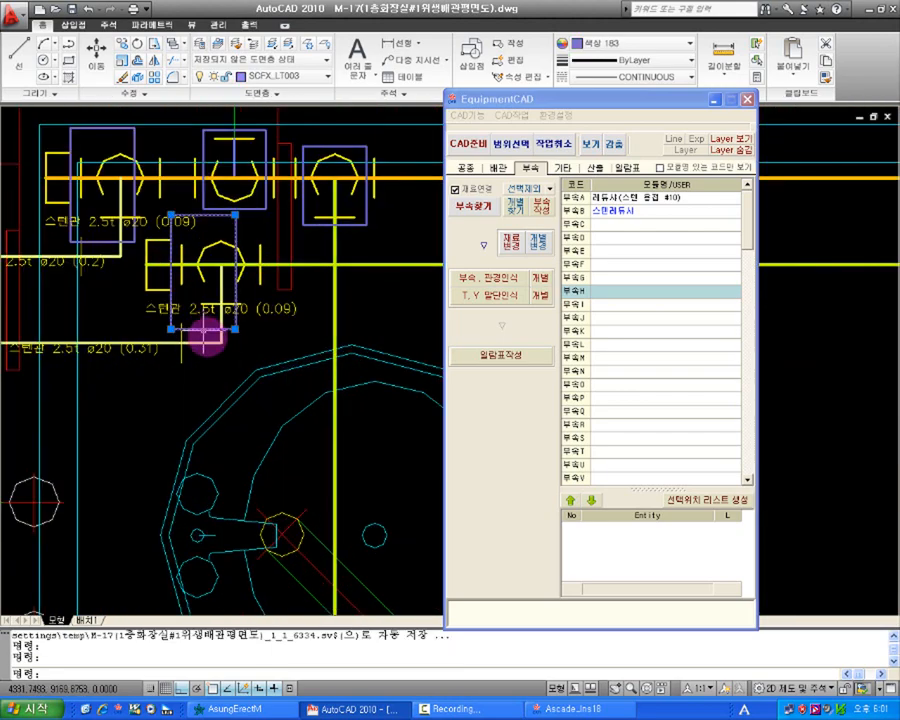
pyautogui.press('Delete')
pyautogui.click(130, 246)
pyautogui.press('Delete')
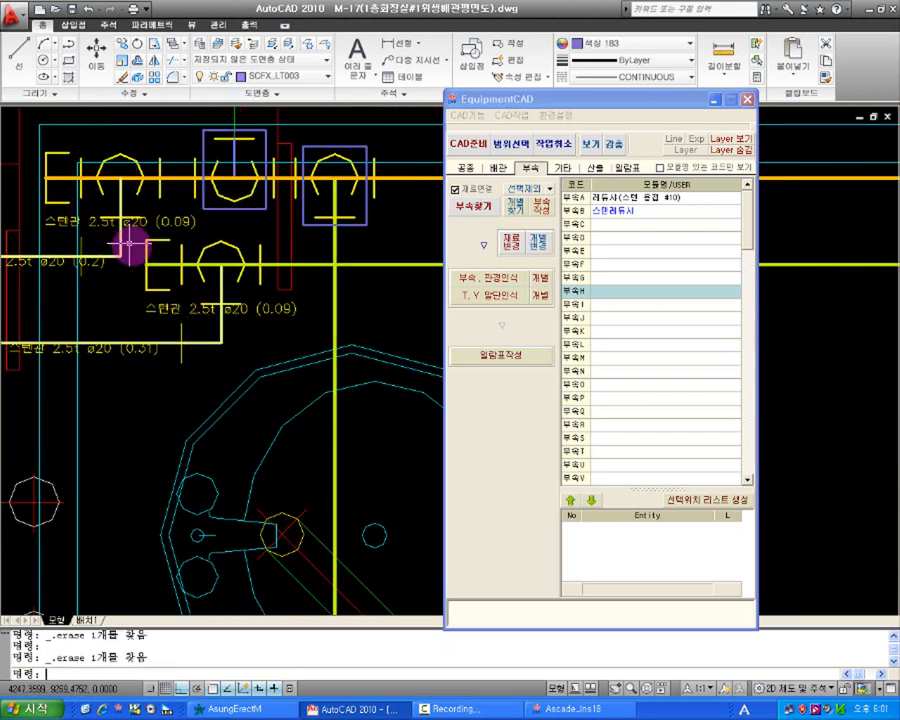
# Limit the EquipmentCAD fitting list to codes that have a module name.
pyautogui.scroll(-1, 114, 296)
pyautogui.moveTo(114, 296)
pyautogui.mouseDown(button='middle')
pyautogui.moveTo(300, 370)
pyautogui.moveTo(350, 372)
pyautogui.mouseUp(button='middle')
pyautogui.moveTo(340, 280); pyautogui.dragTo(258, 277, button='middle')
pyautogui.click(531, 172)
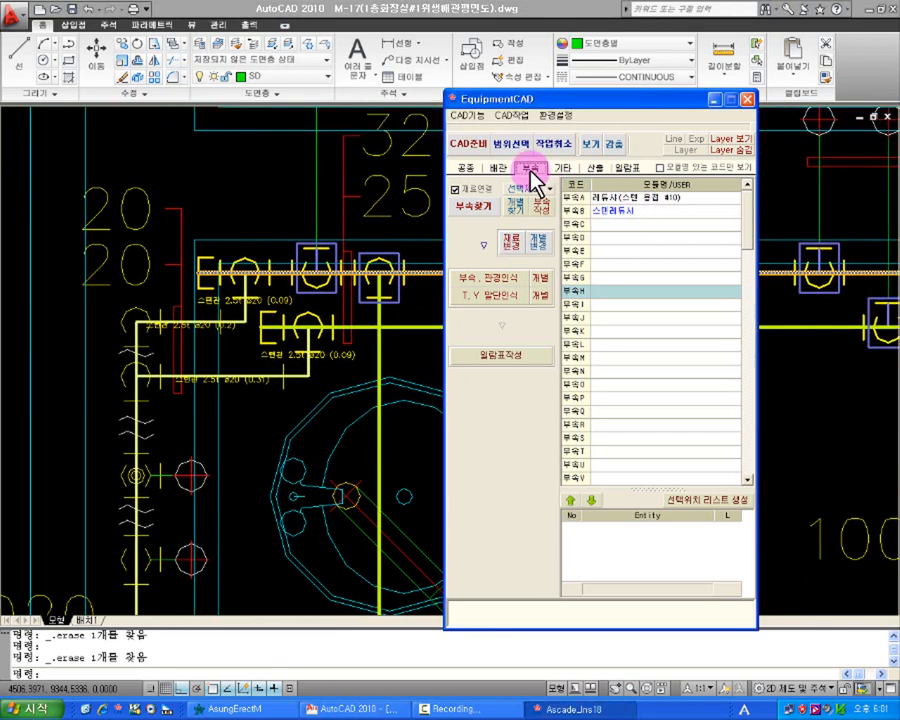
pyautogui.click(659, 168)
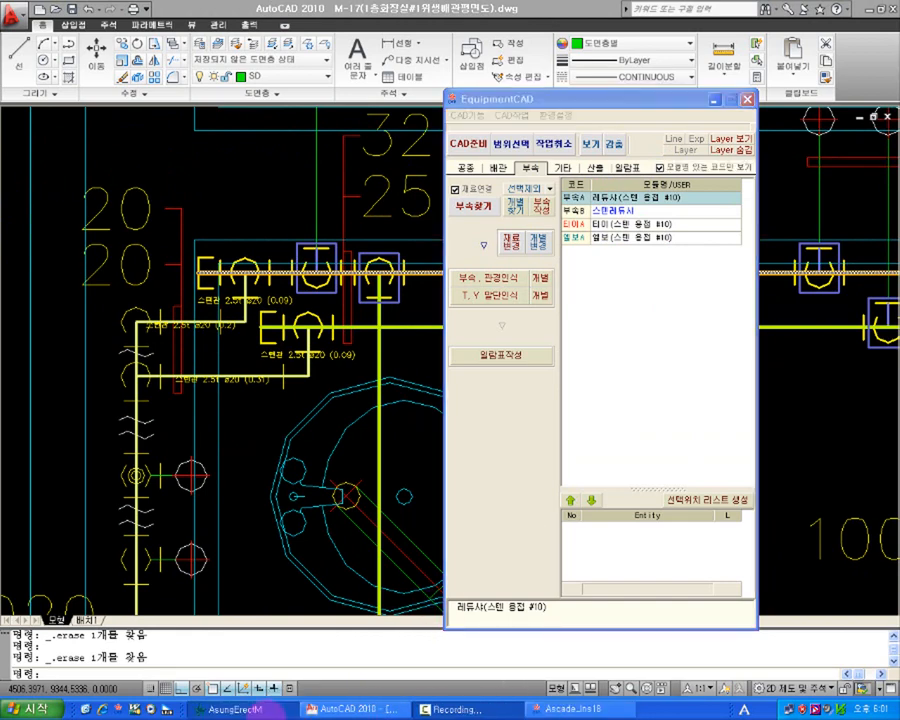
# Link the module materials to the CAD fitting codes and select 티이B "티, 엘보, 캡".
pyautogui.click(235, 708)
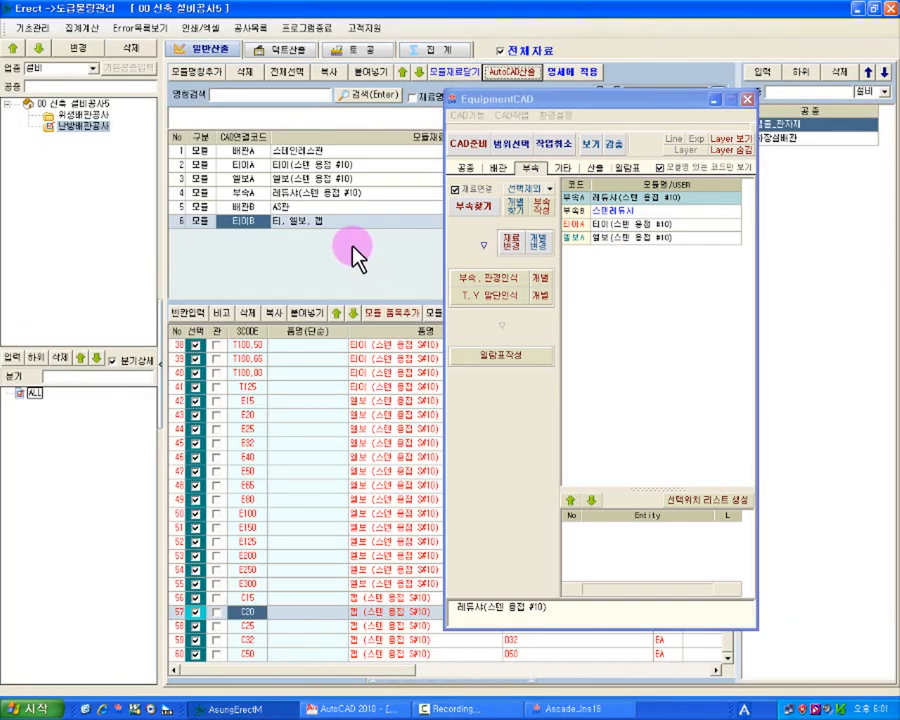
pyautogui.rightClick(605, 263)
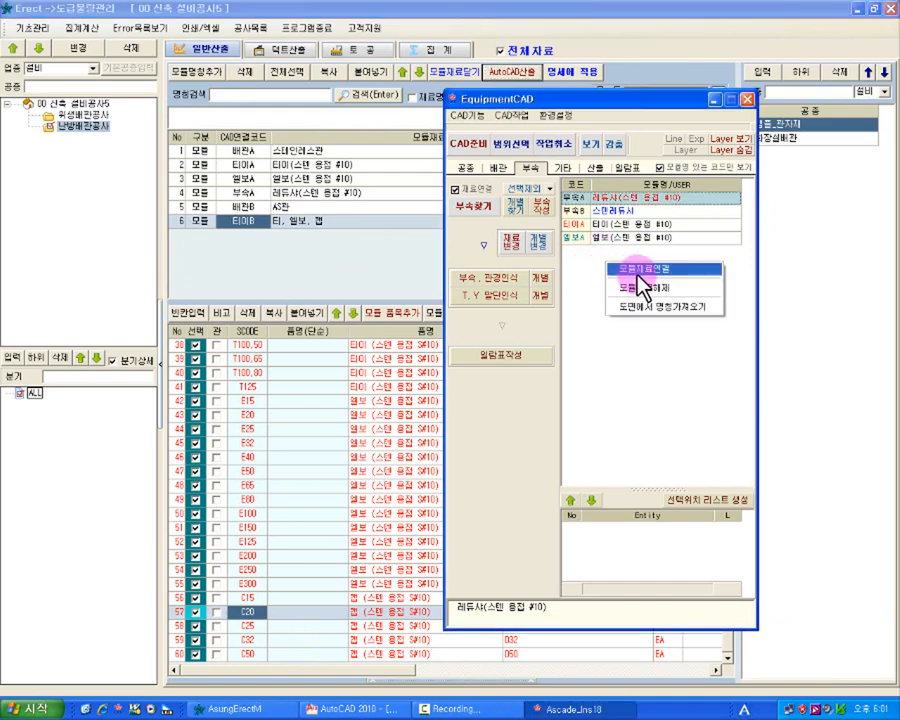
pyautogui.click(645, 270)
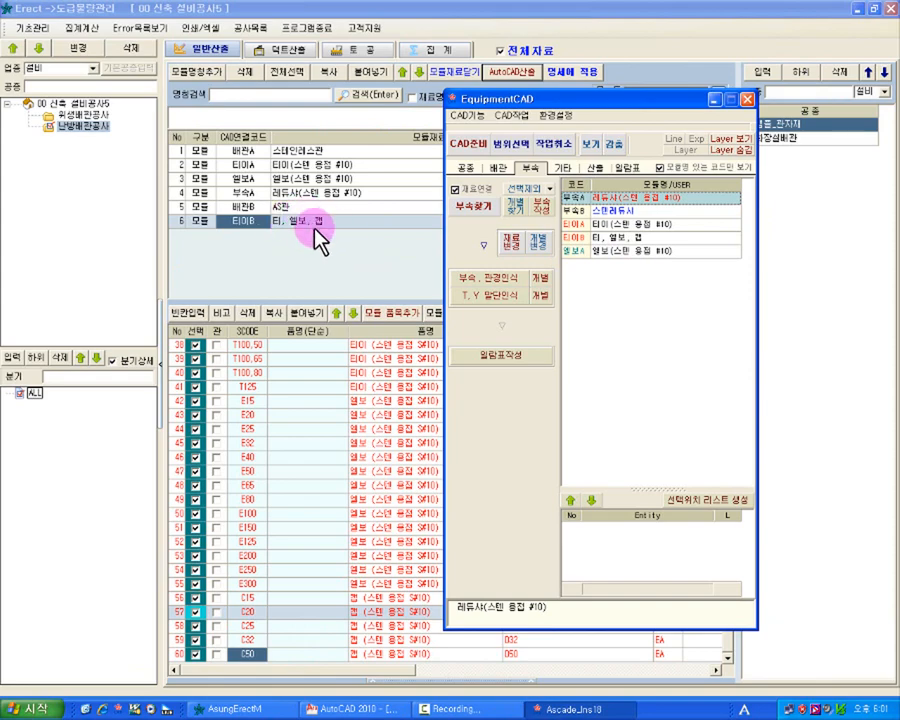
pyautogui.rightClick(617, 278)
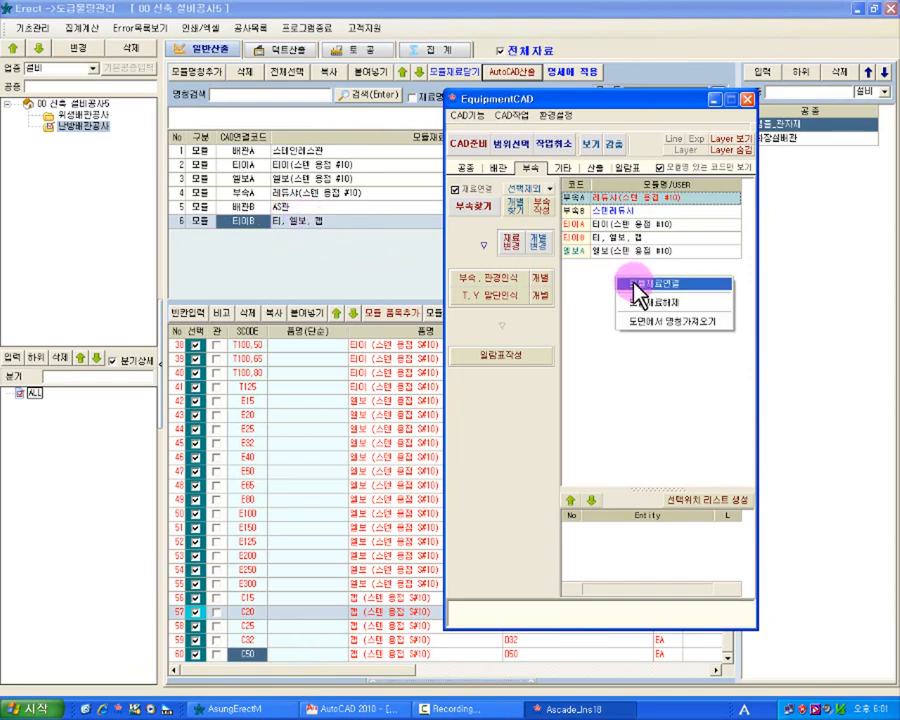
pyautogui.click(605, 238)
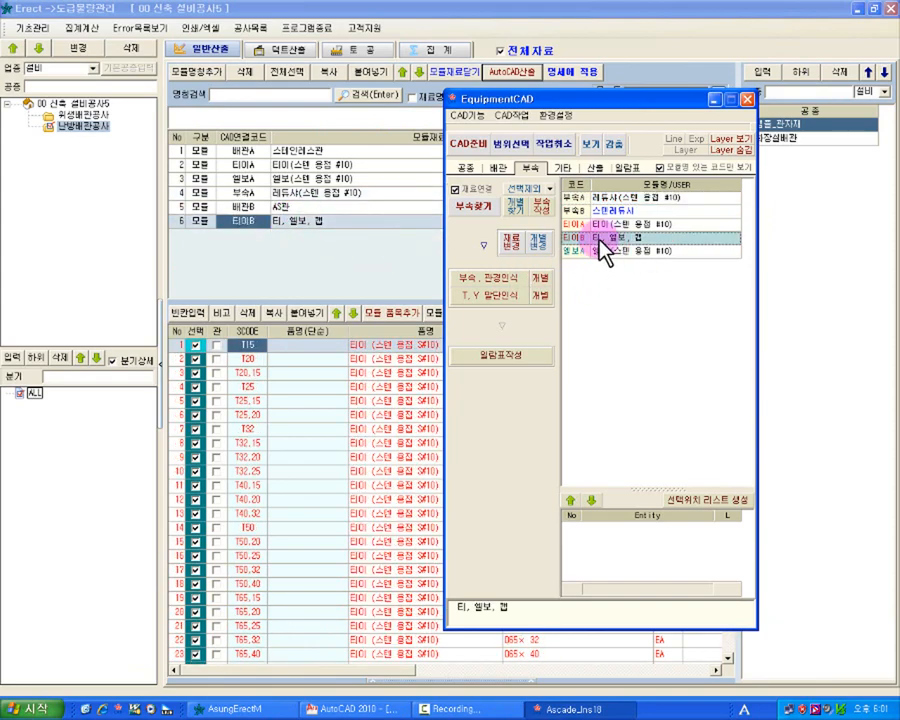
# Find all matching capped tee fittings in the drawing for 티이B, using the tee and cap symbol on the orange pipe as the sample.
pyautogui.click(345, 708)
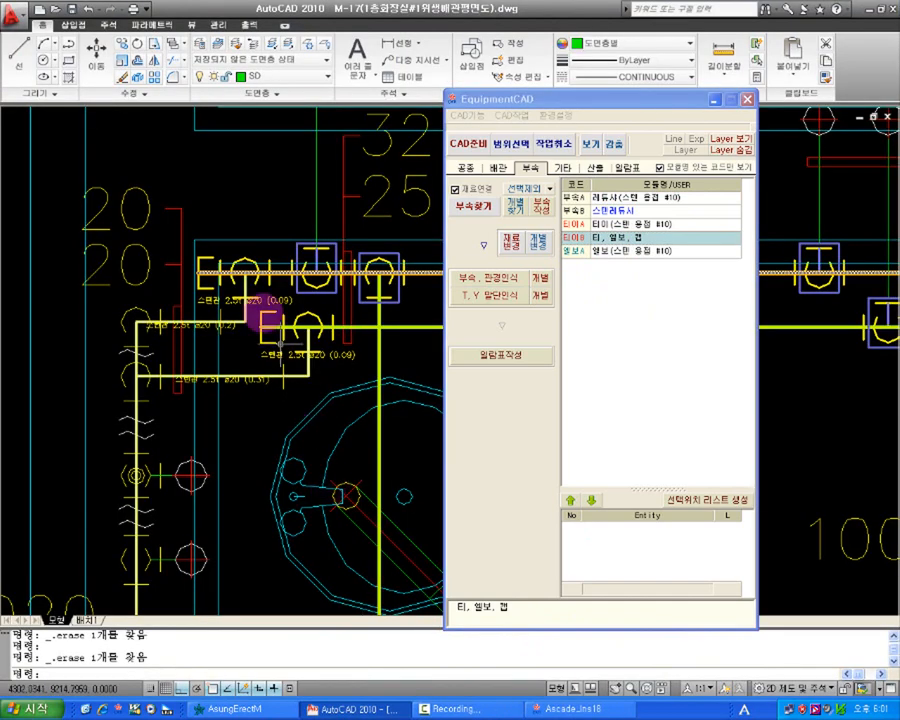
pyautogui.click(204, 276)
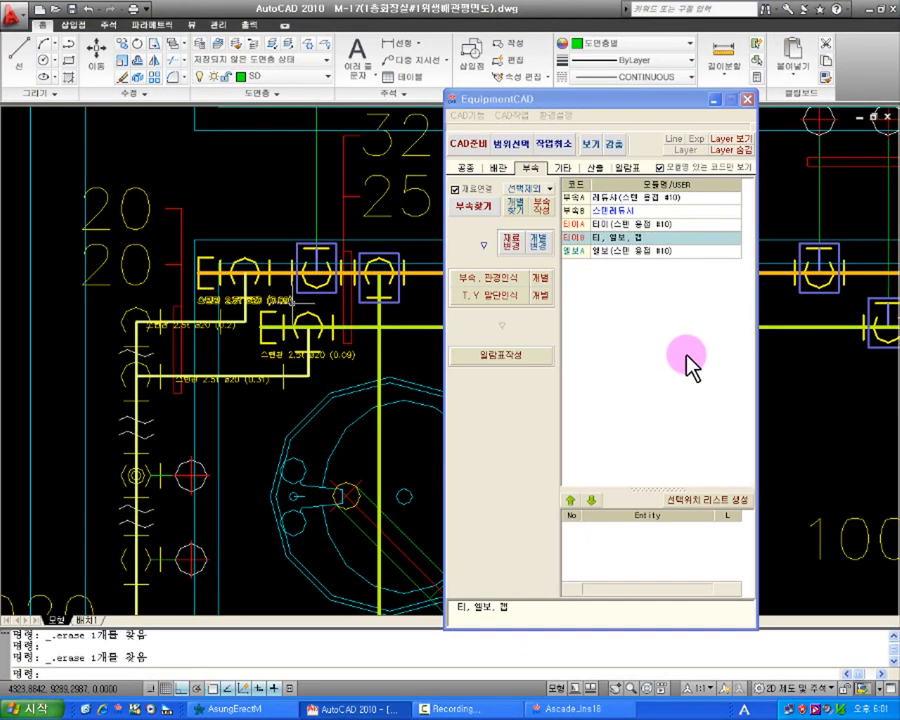
pyautogui.click(633, 241)
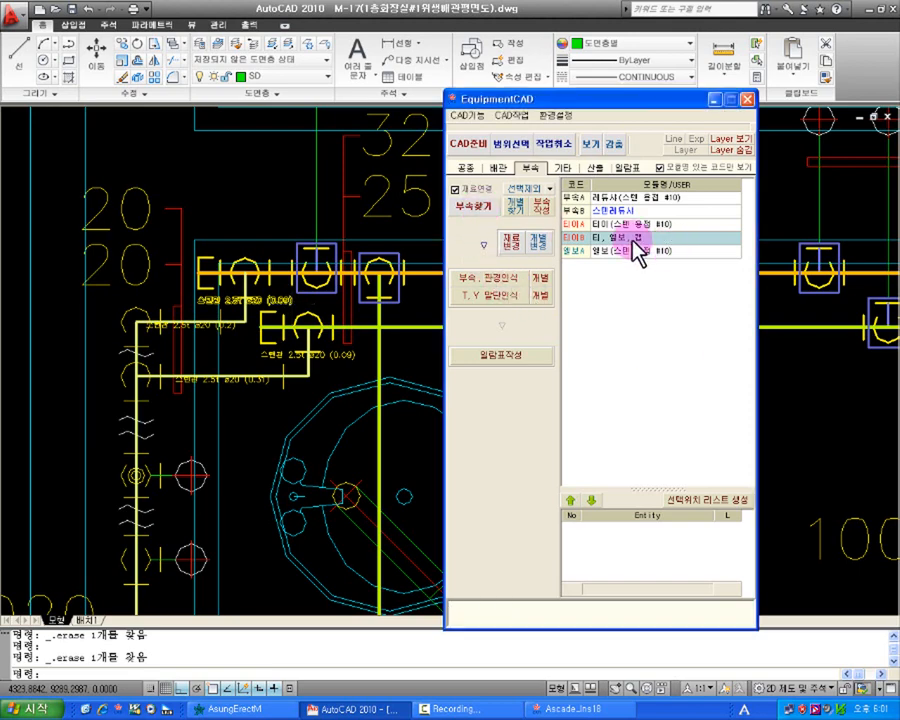
pyautogui.click(474, 208)
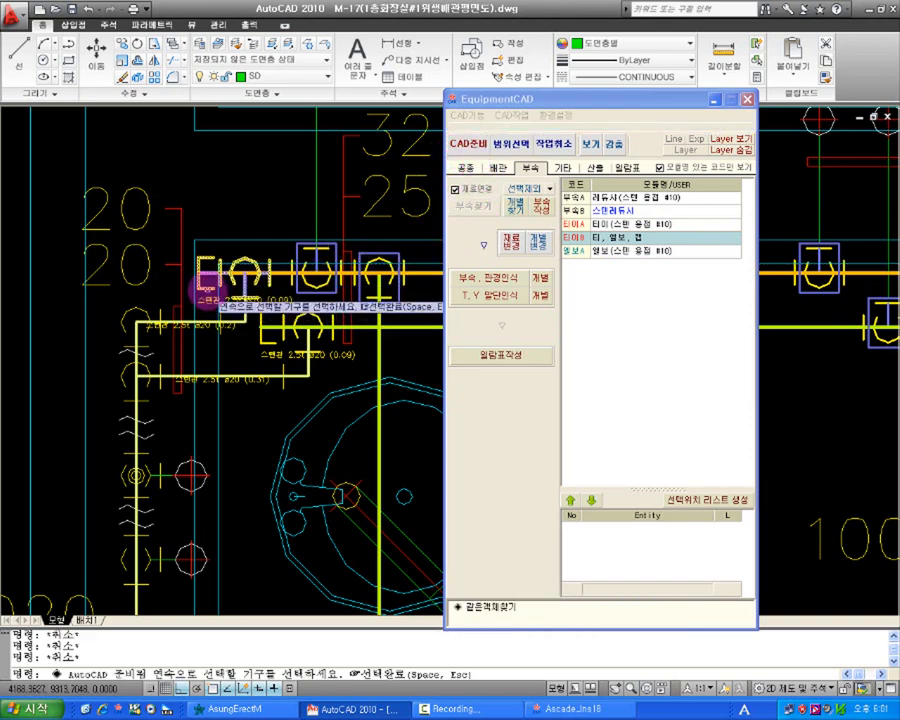
pyautogui.click(205, 289)
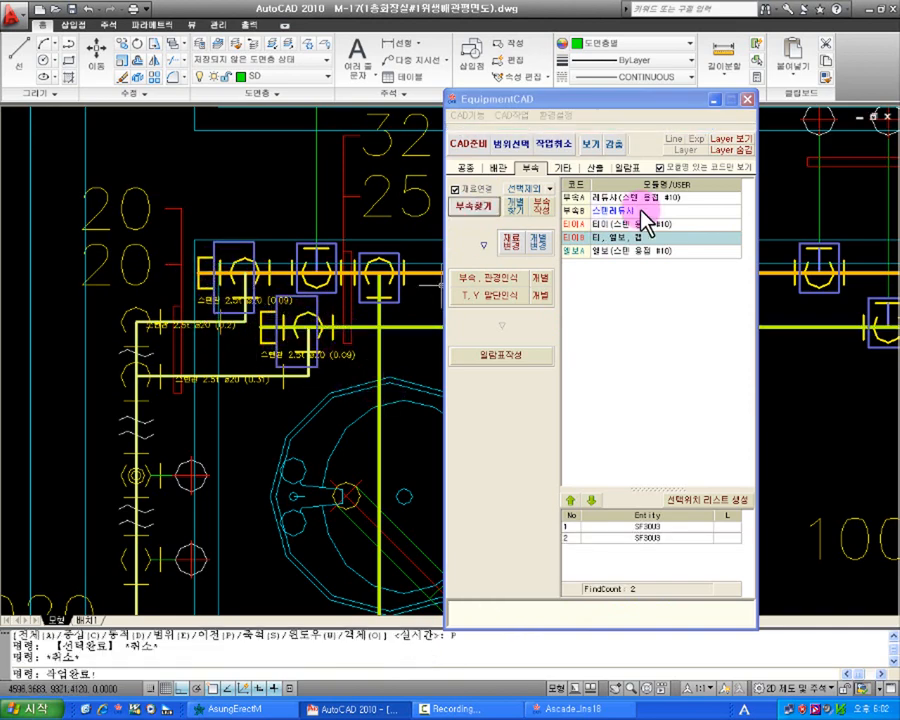
# Hide the pipe labels in the drawing and display the fitting labels to check the marked tees.
pyautogui.click(503, 169)
pyautogui.click(614, 147)
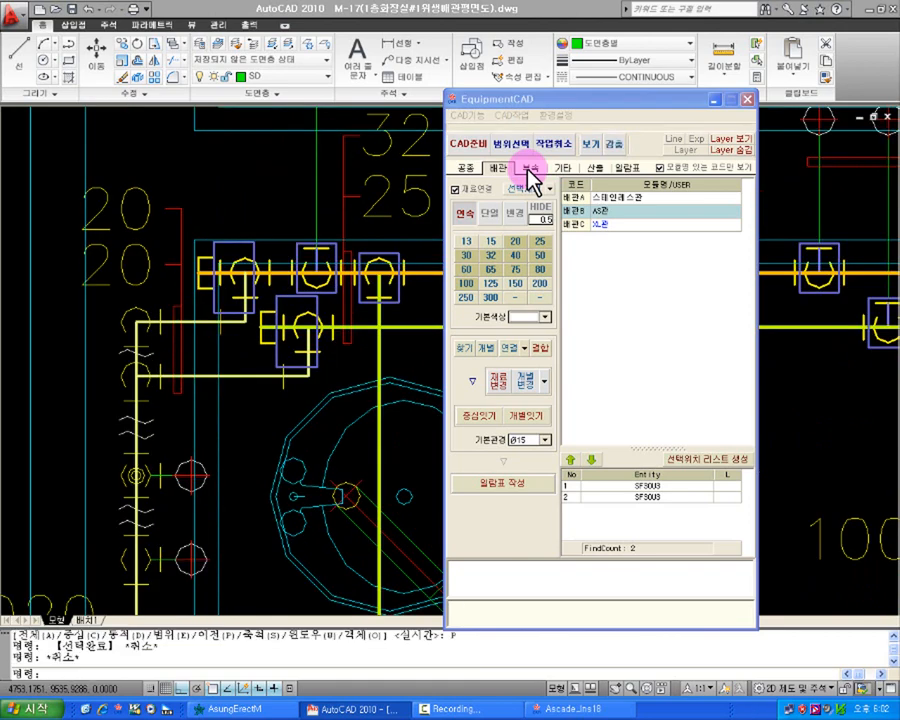
pyautogui.click(529, 170)
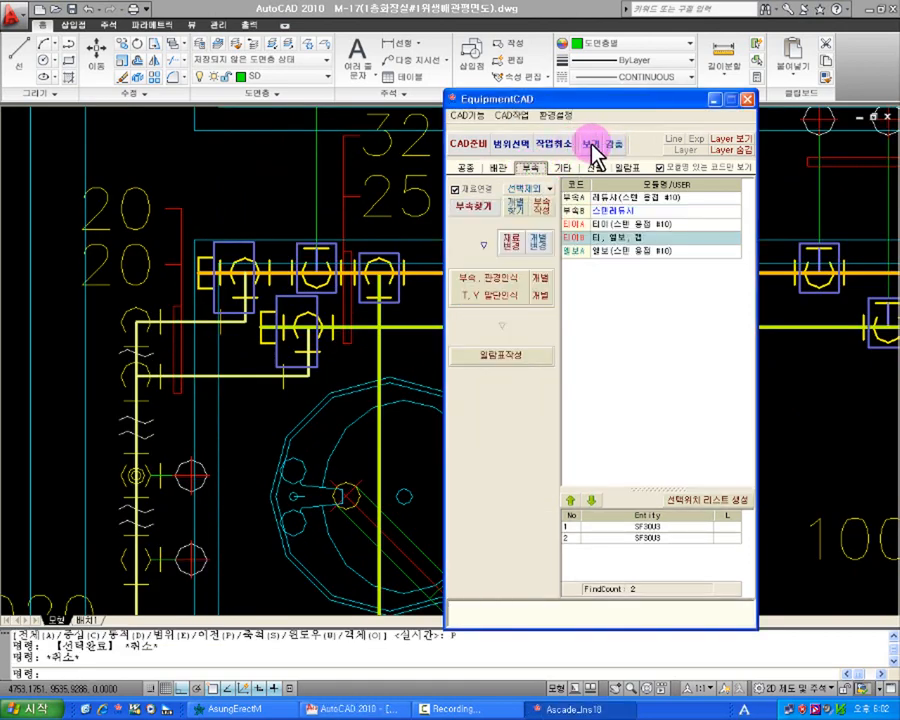
pyautogui.click(593, 148)
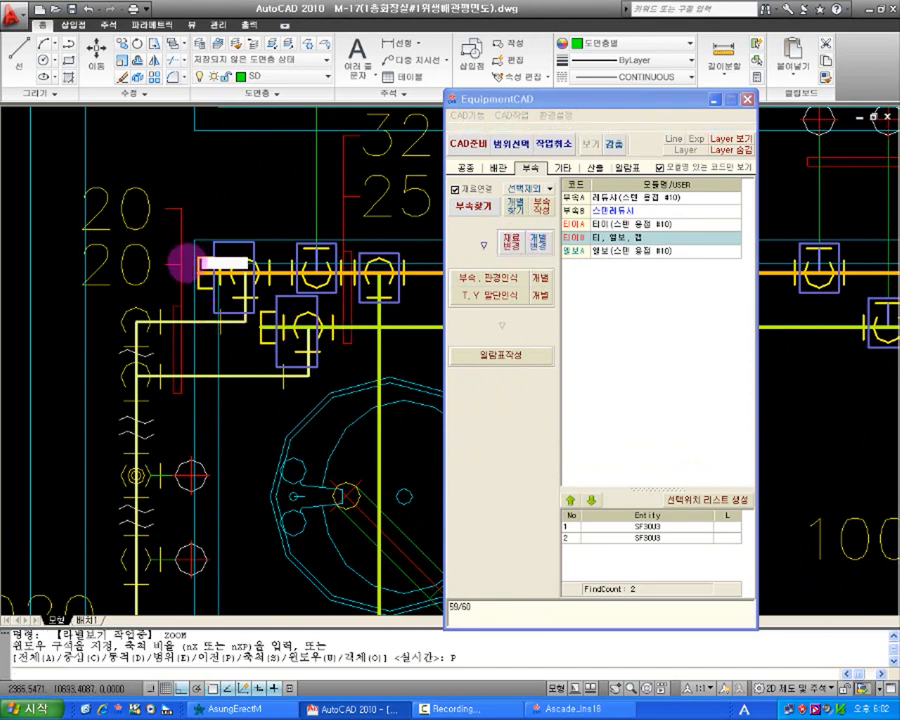
pyautogui.scroll(5, 205, 268)
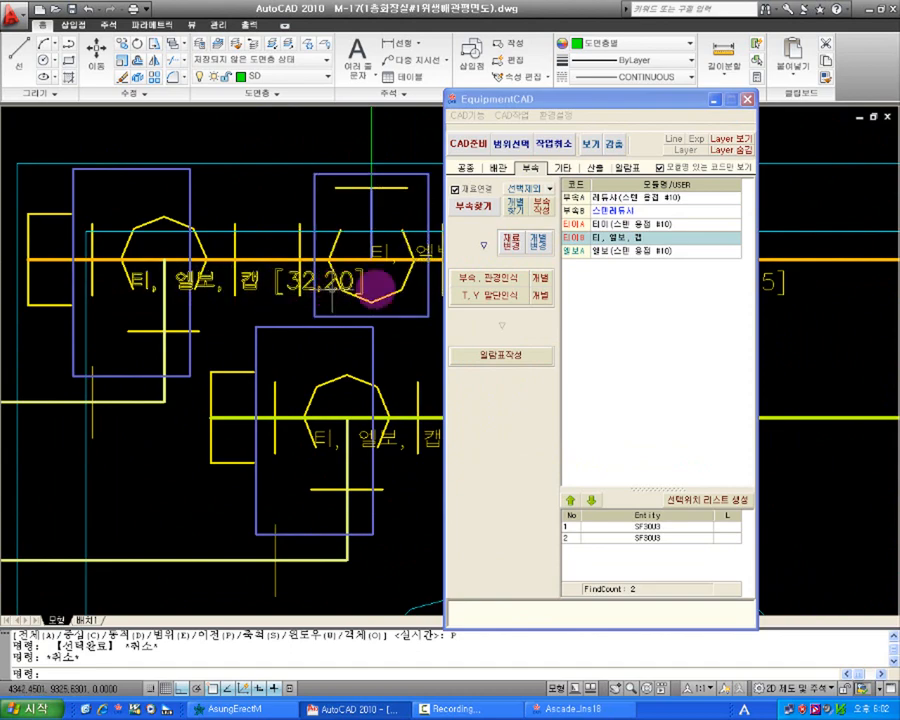
# Calculate the takeoff for the work range and check the "티, 엘보, 캡" quantities for sizes 20 and 25.
pyautogui.click(595, 168)
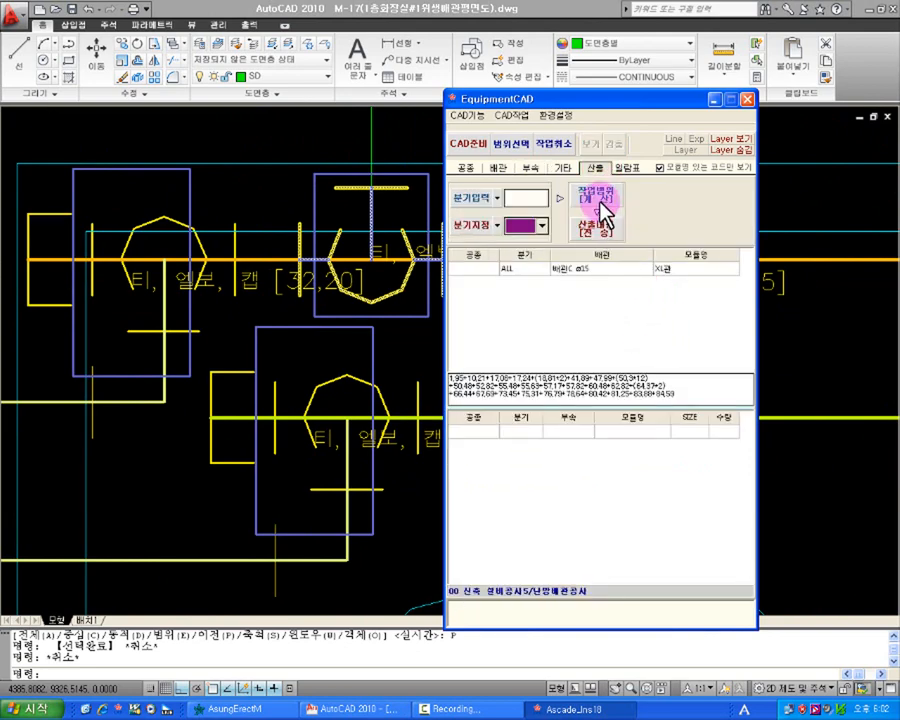
pyautogui.click(601, 200)
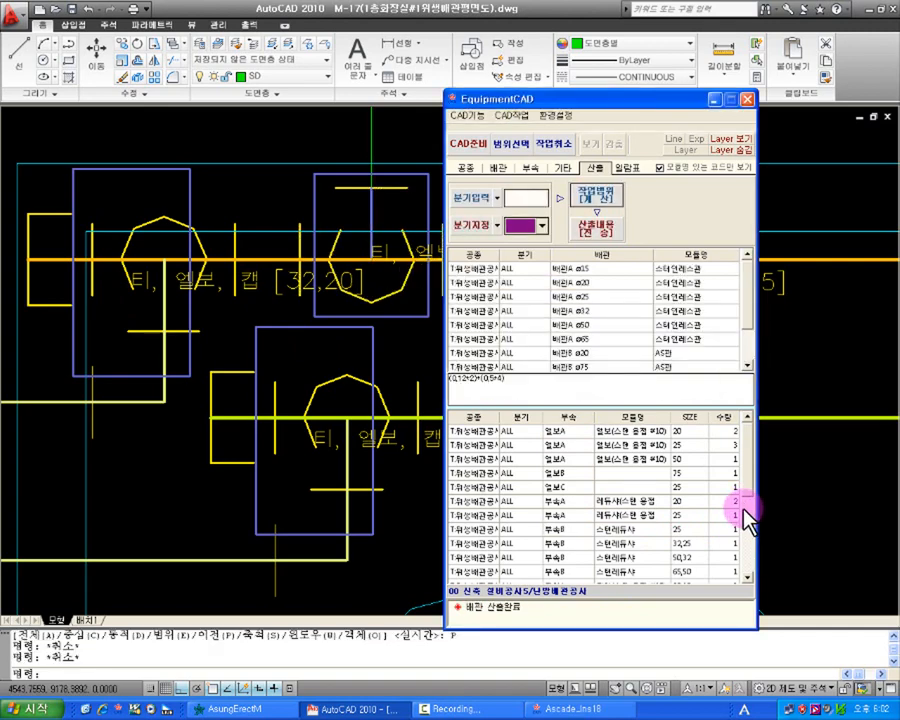
pyautogui.click(628, 530)
pyautogui.scroll(-3, 628, 545)
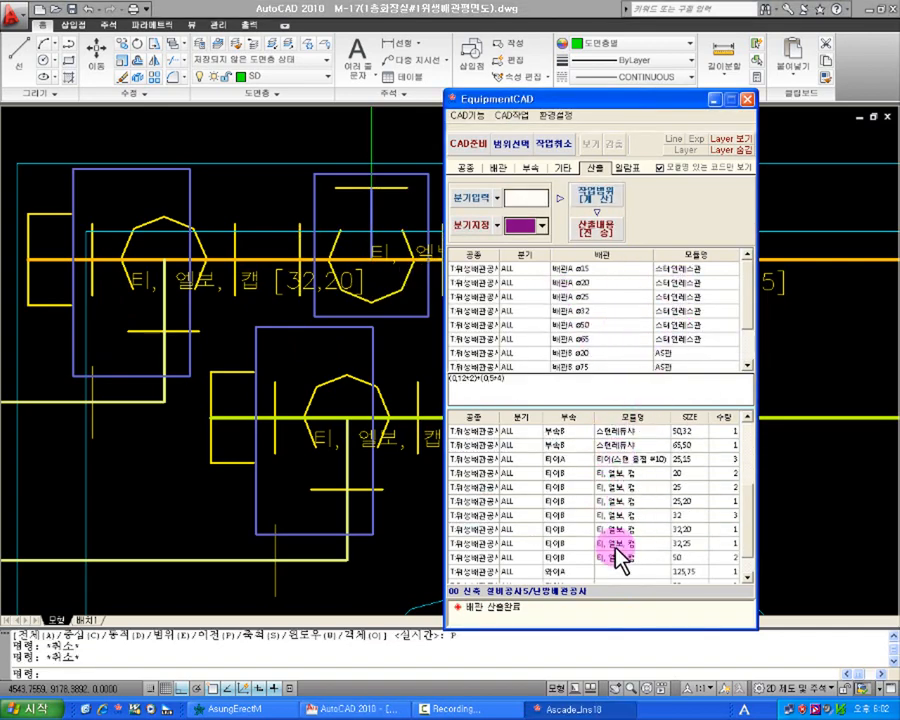
pyautogui.click(624, 473)
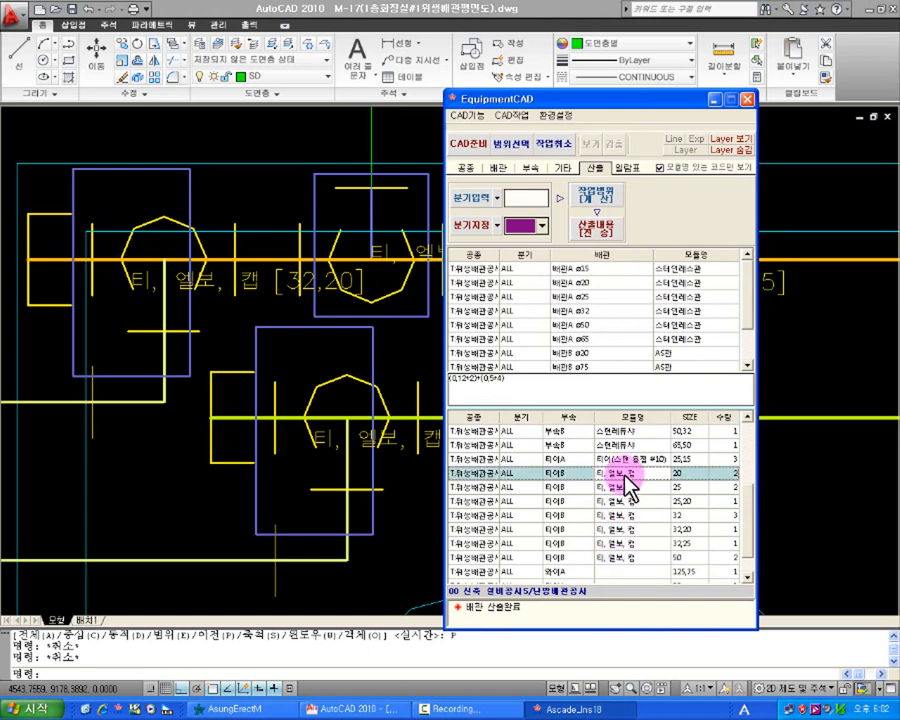
pyautogui.click(632, 487)
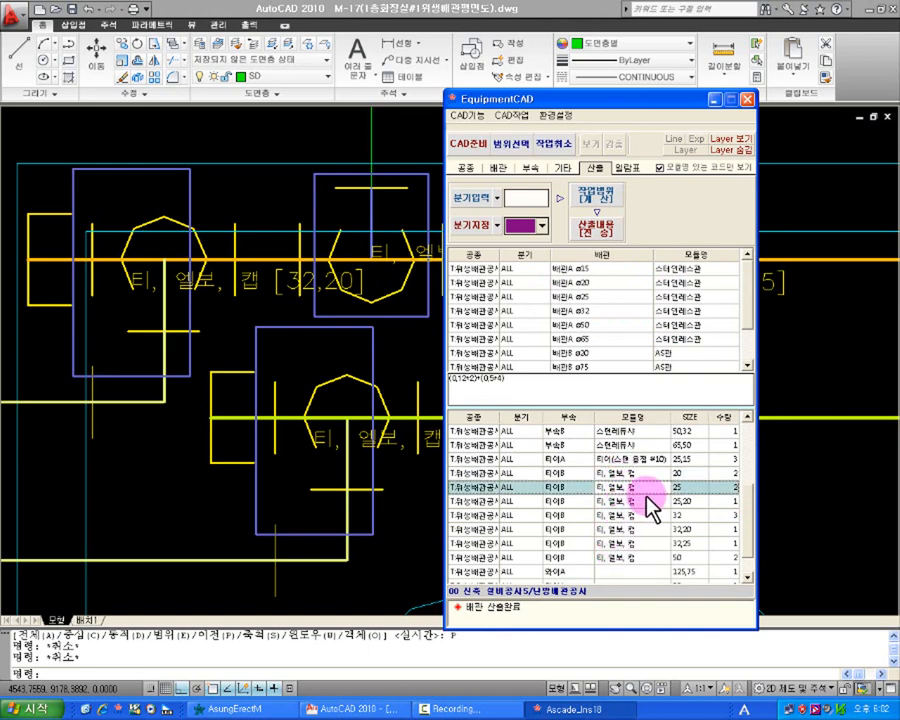
# Switch to AsungErectM and close the module material list to show the items of 난방배관공사.
pyautogui.click(728, 476)
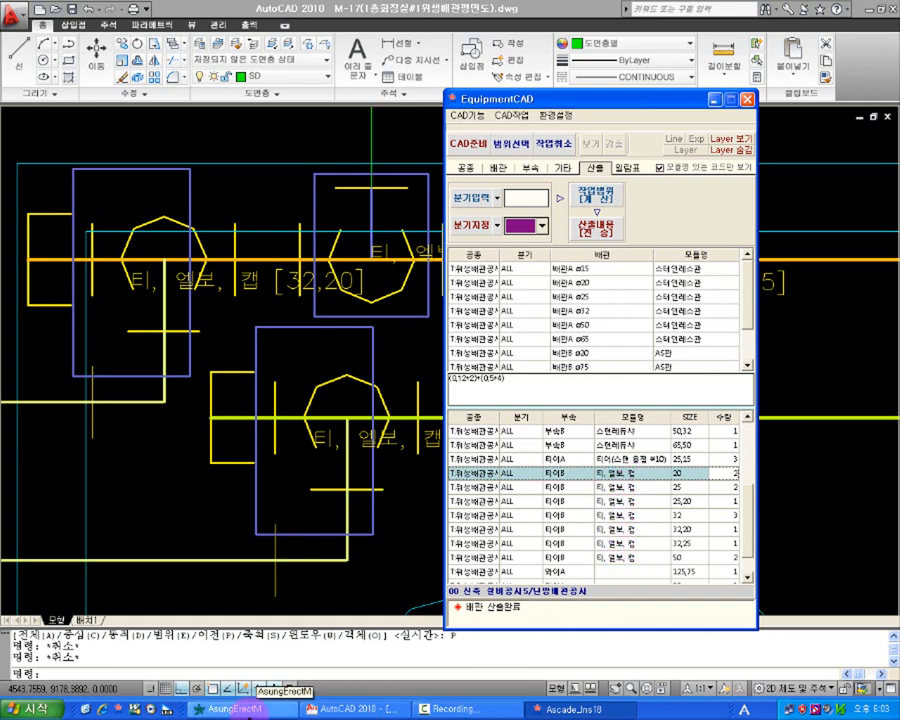
pyautogui.click(249, 709)
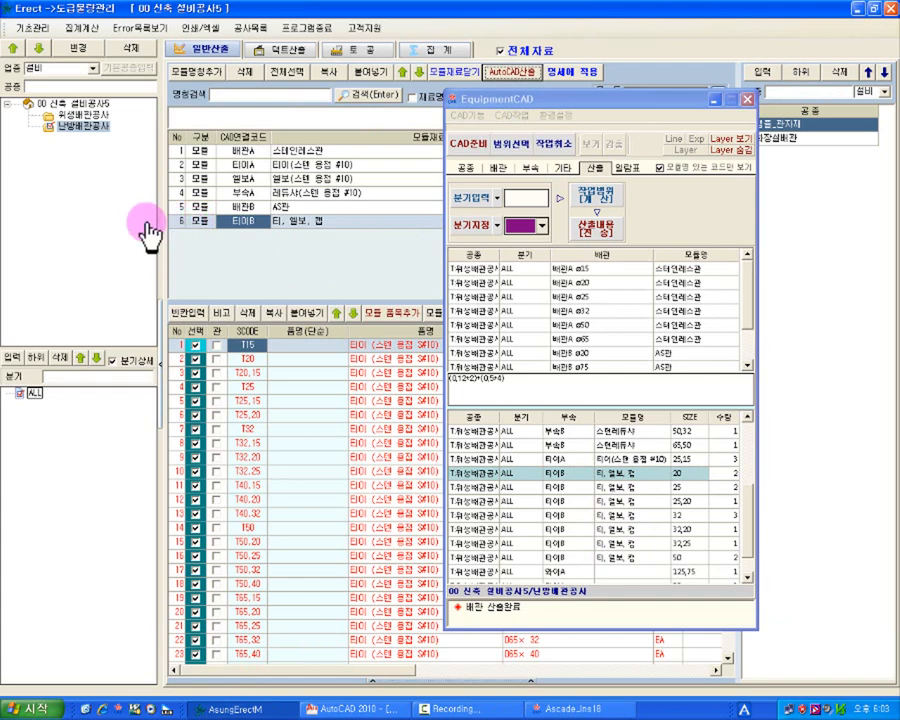
pyautogui.click(456, 74)
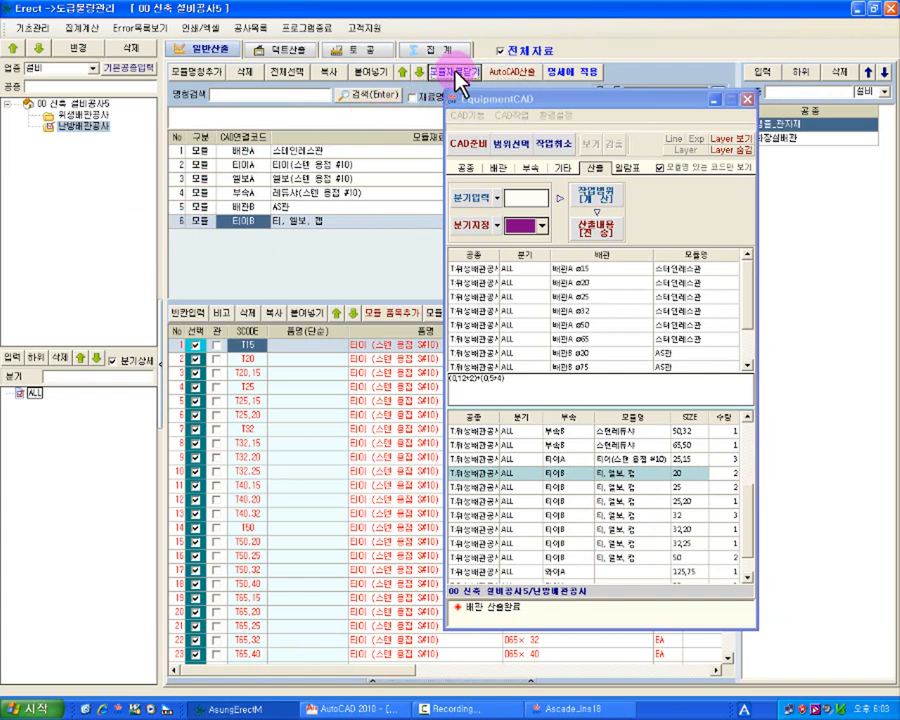
pyautogui.click(309, 162)
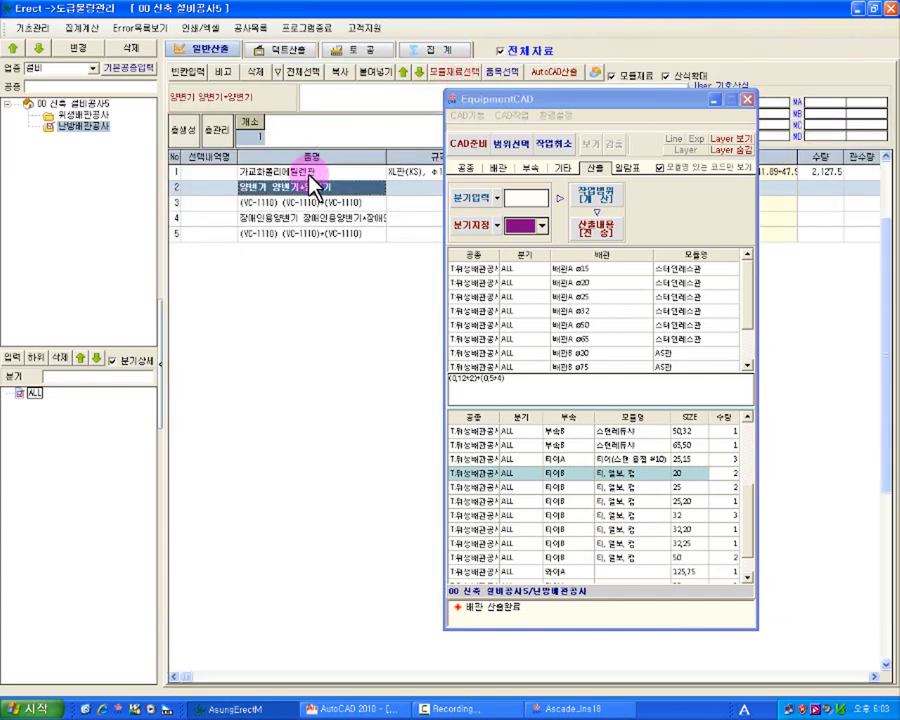
# Delete the 양변기, 장애인용양변기 and (VC-1110) items in rows 2 to 5 of 난방배관공사 and move the EquipmentCAD window aside.
pyautogui.click(310, 172)
pyautogui.click(311, 188)
pyautogui.click(325, 235)
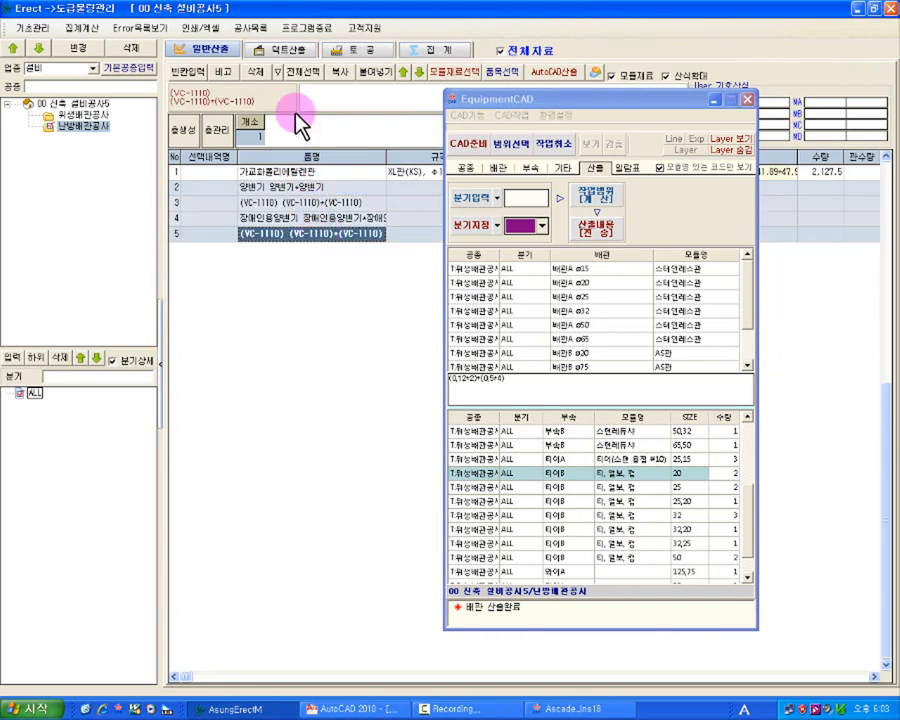
pyautogui.click(256, 72)
pyautogui.click(403, 385)
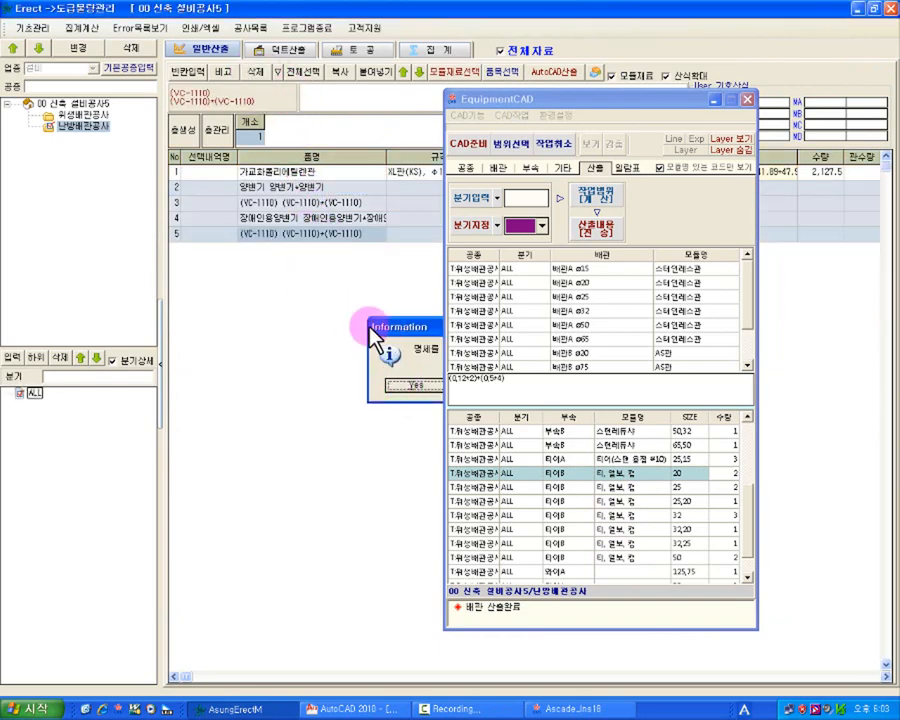
pyautogui.moveTo(541, 100); pyautogui.dragTo(584, 100)
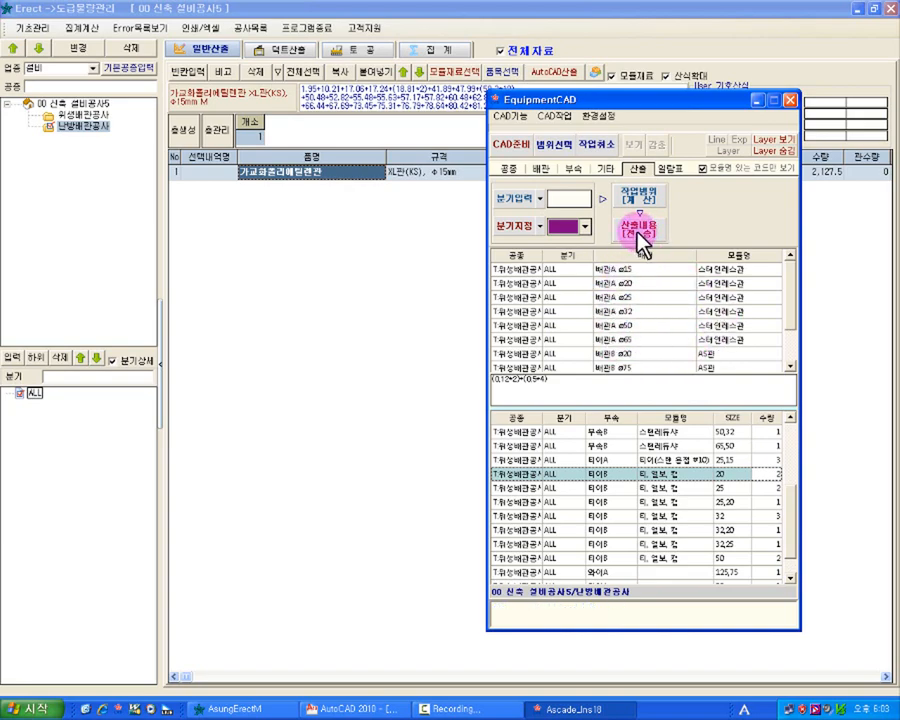
# Try transferring the calculated takeoff with the module material list closed, and open 위생배관공사 to see the items.
pyautogui.click(455, 73)
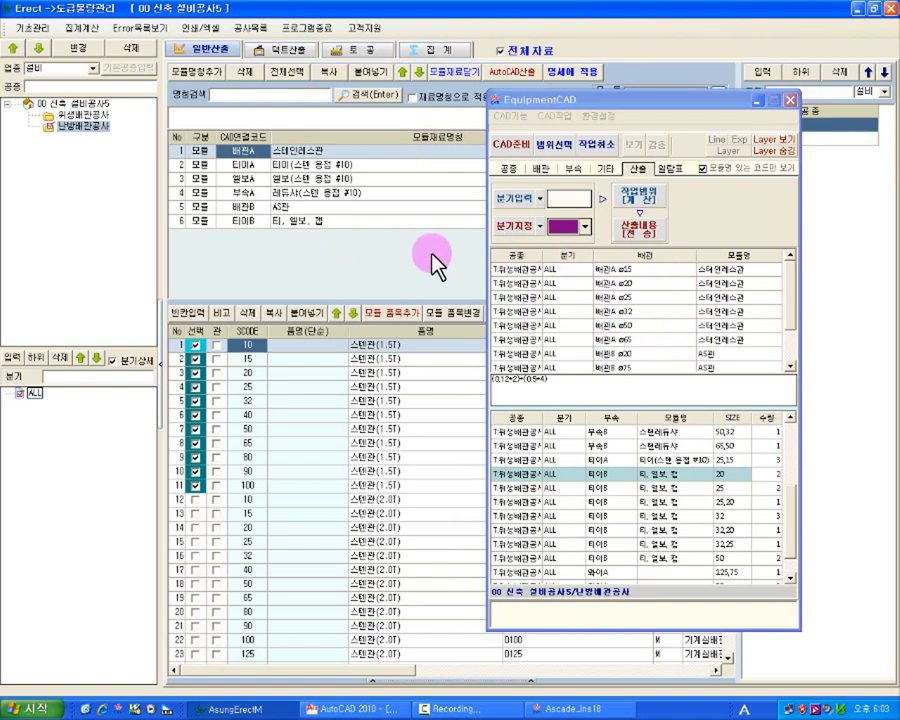
pyautogui.click(455, 73)
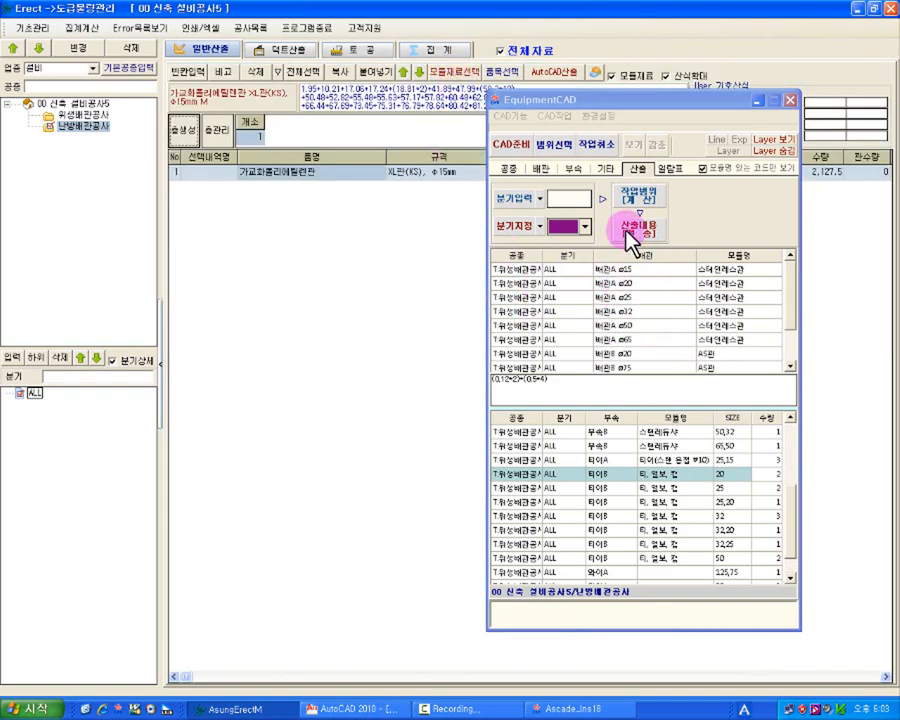
pyautogui.click(628, 228)
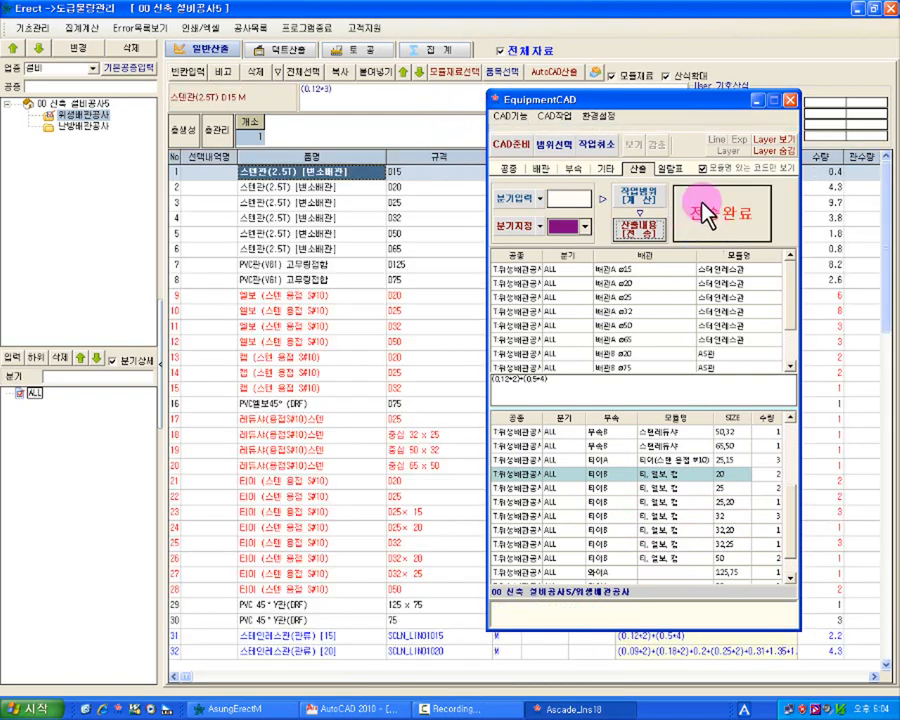
pyautogui.click(705, 220)
pyautogui.click(88, 116)
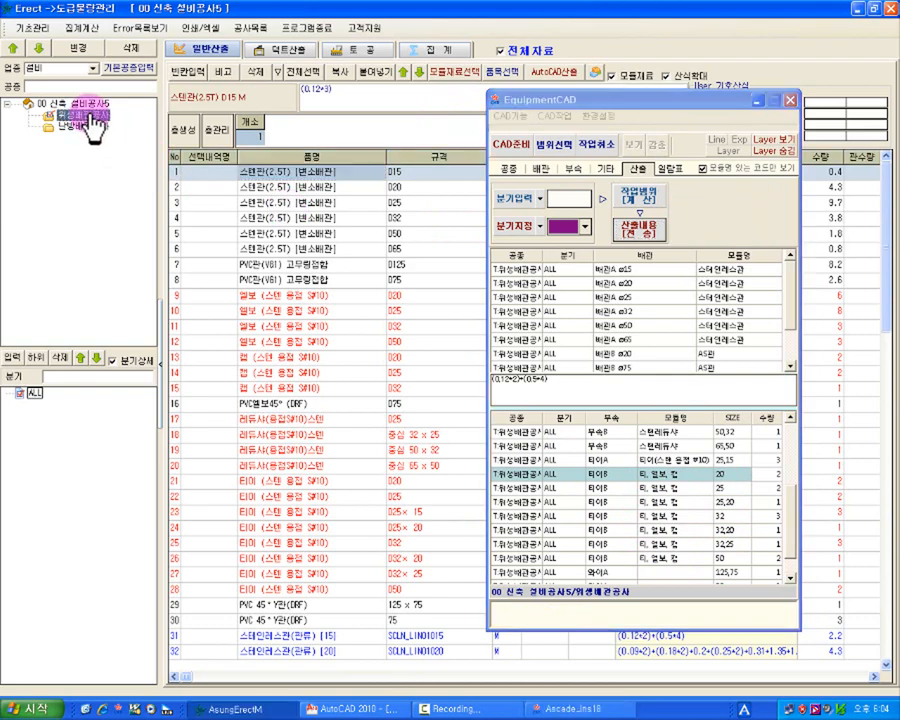
# Examine the transferred items of 위생배관공사 from the PVC pipe rows down to the end of the list.
pyautogui.click(338, 278)
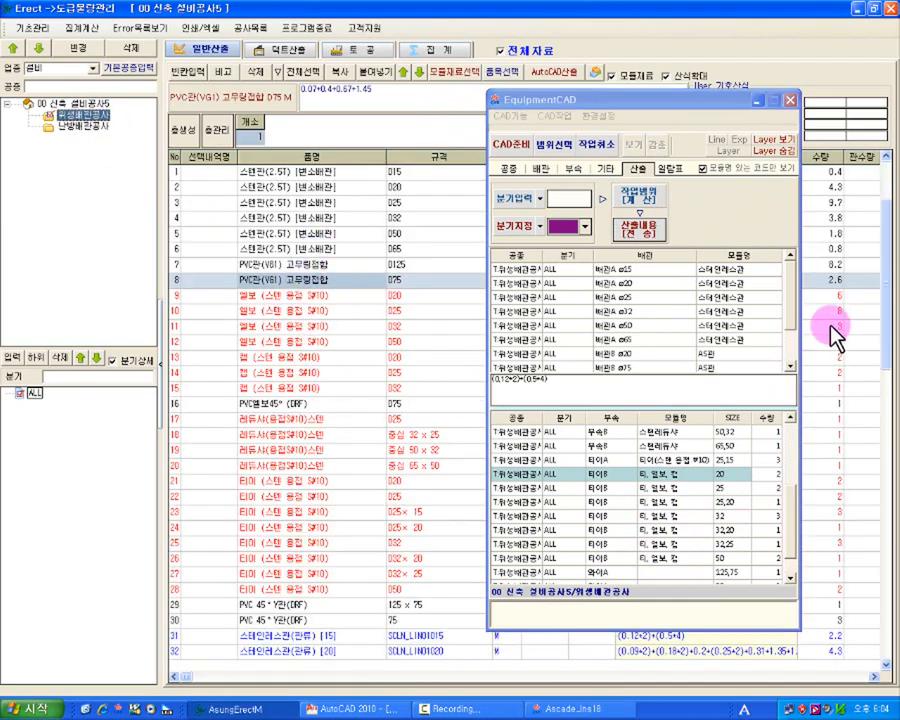
pyautogui.moveTo(718, 90); pyautogui.dragTo(740, 42)
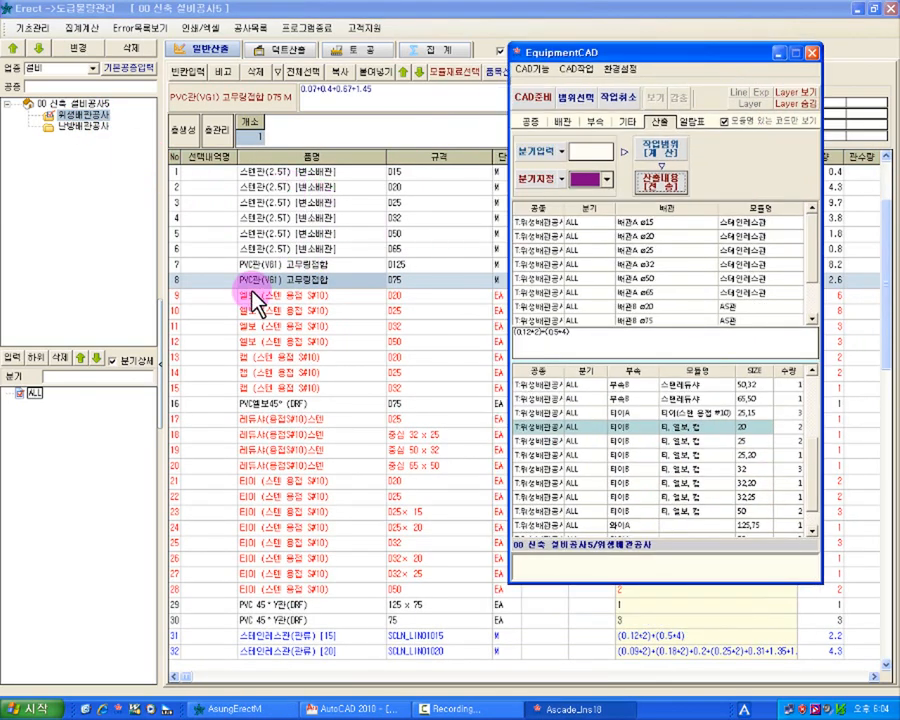
pyautogui.click(418, 588)
pyautogui.press('Down')
pyautogui.press('Down')
pyautogui.press('Down')
pyautogui.press('Down')
pyautogui.press('Down')
pyautogui.press('Down')
pyautogui.press('Down')
pyautogui.press('Down')
pyautogui.press('Down')
pyautogui.press('Down')
pyautogui.press('Down')
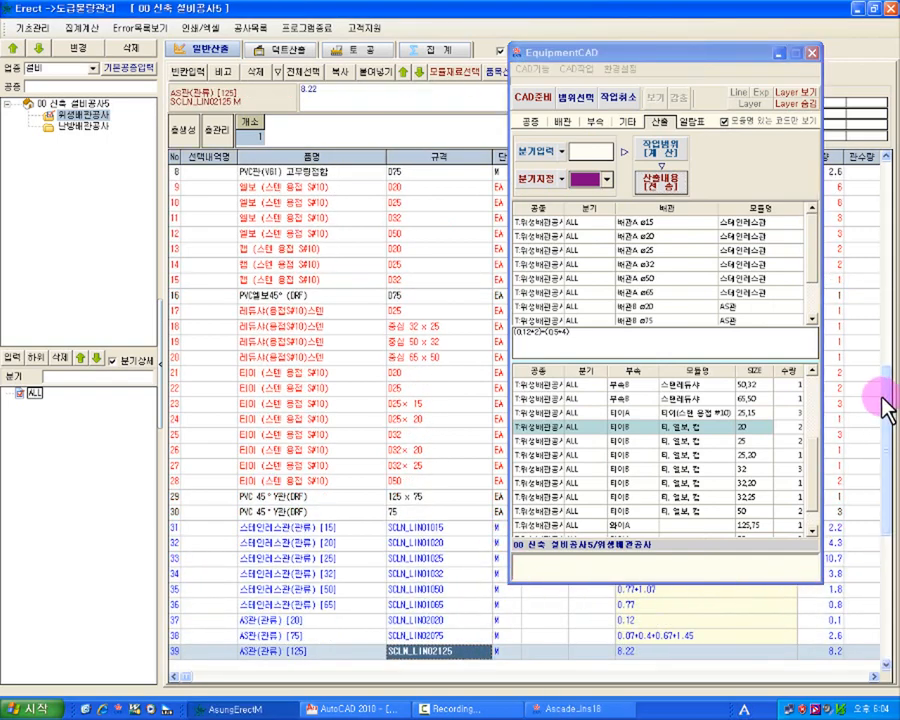
pyautogui.hotkey('ctrl', 'End')
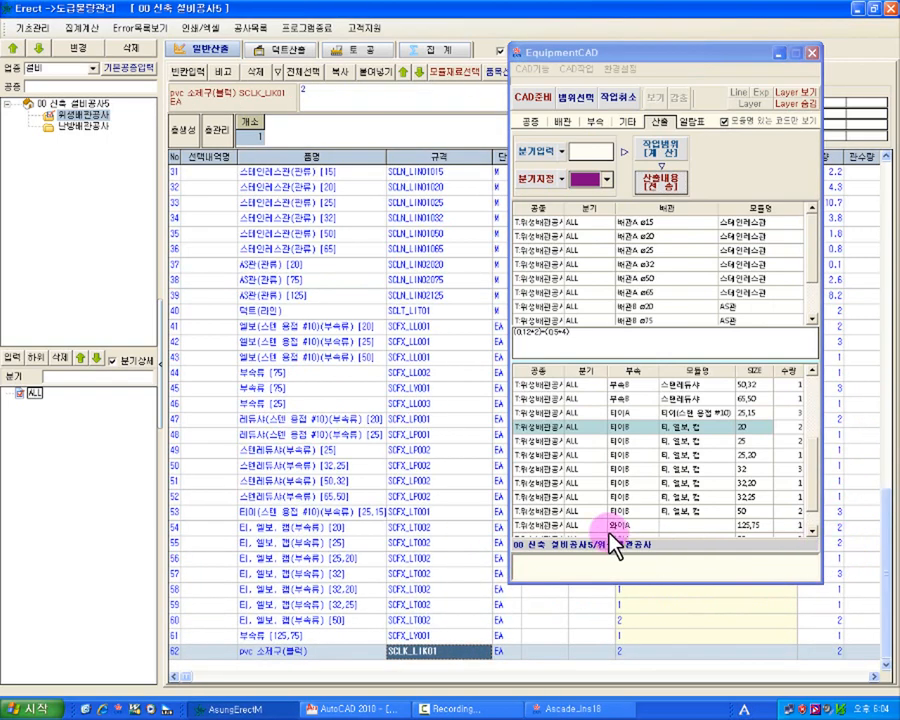
# Check how the 스테인레스관 15 and the 티, 엘보, 캡 fittings of sizes 20 and 25 were transferred.
pyautogui.click(402, 175)
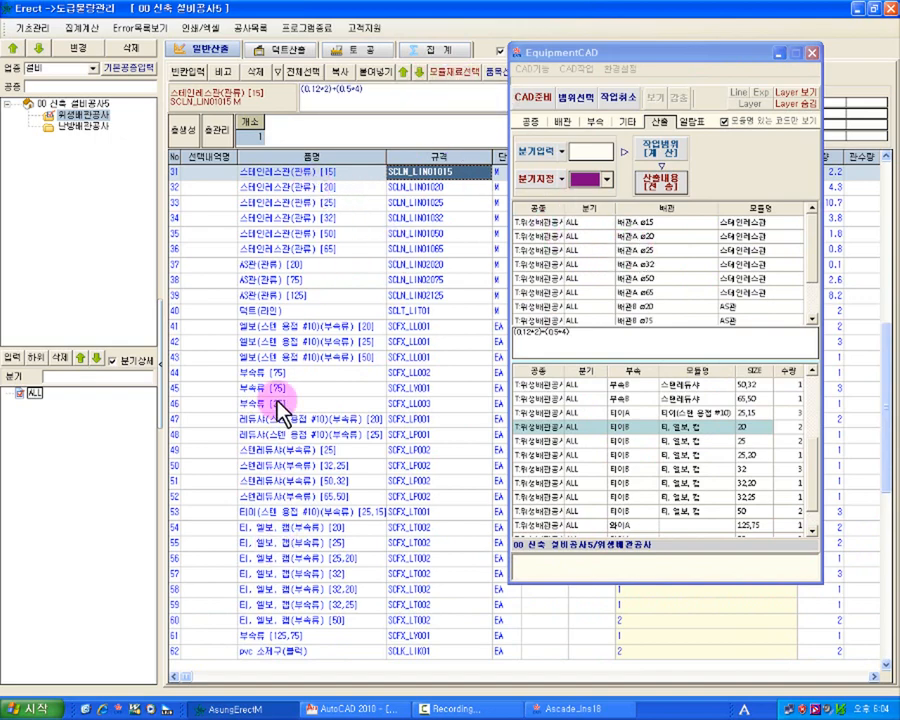
pyautogui.click(296, 540)
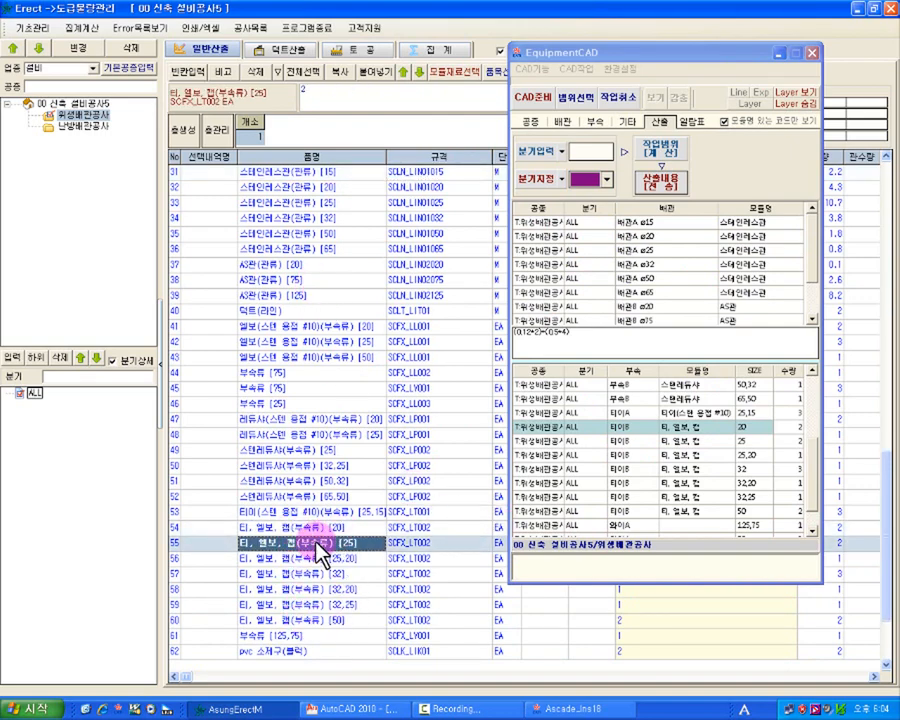
pyautogui.click(327, 528)
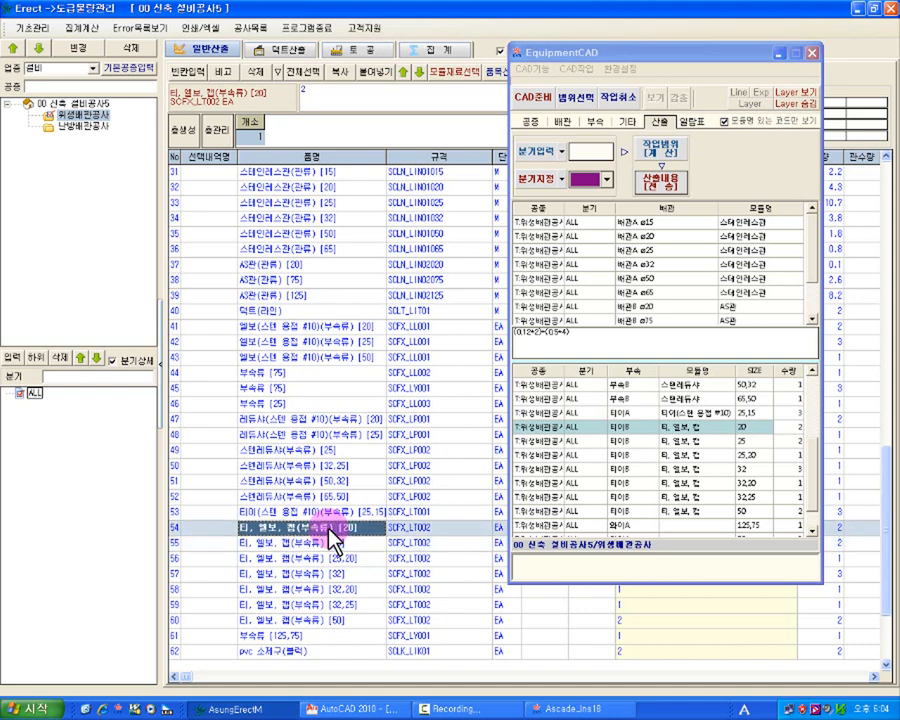
pyautogui.rightClick(328, 530)
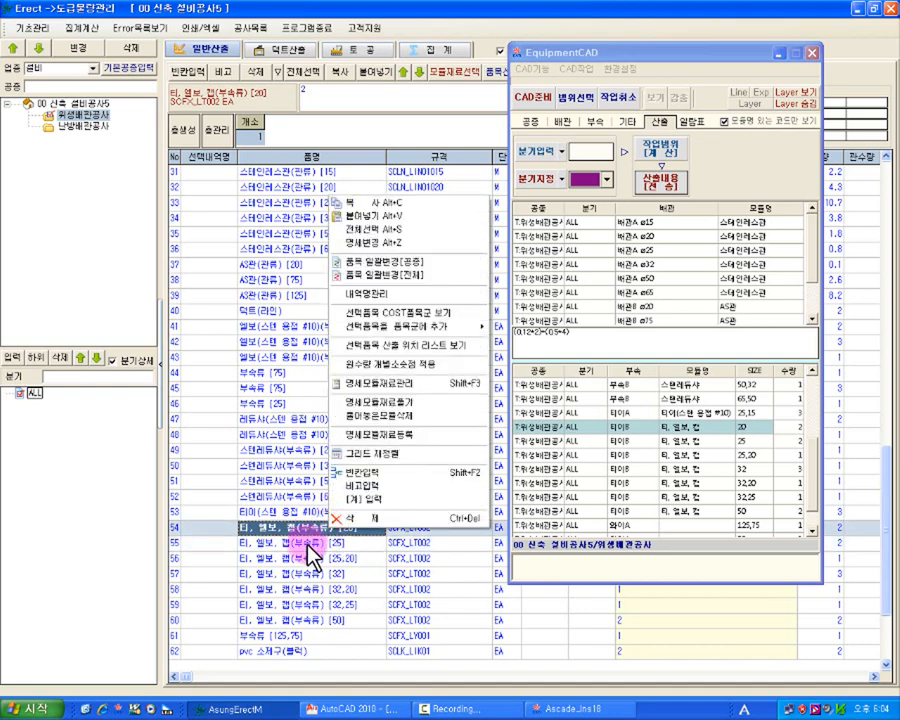
pyautogui.click(307, 544)
pyautogui.click(319, 531)
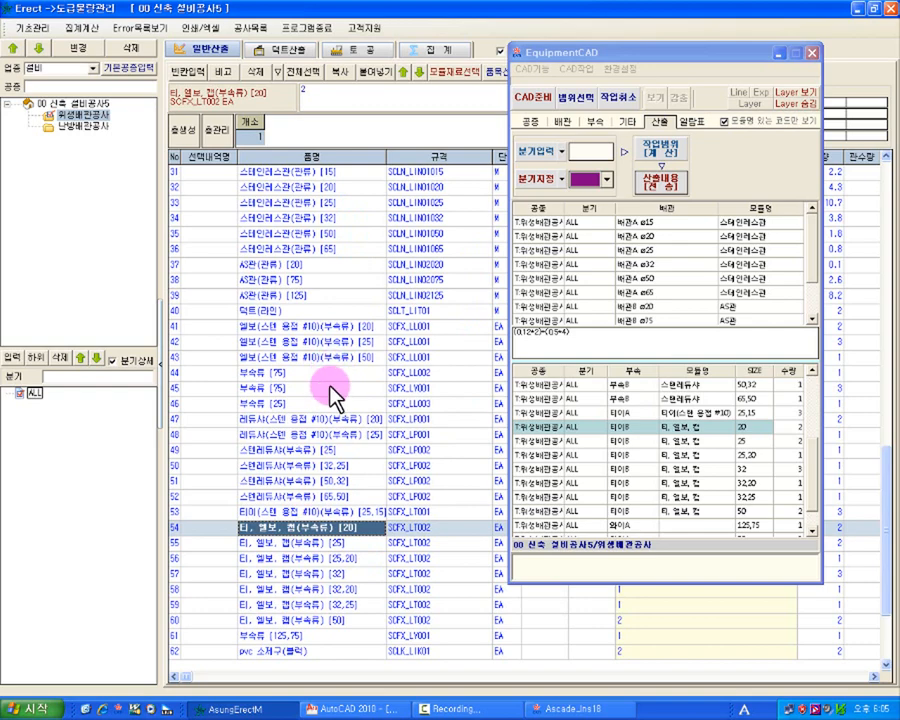
# Compare the 티이B "티, 엘보, 캡" entry in the module material list with the fitting codes in EquipmentCAD.
pyautogui.click(448, 73)
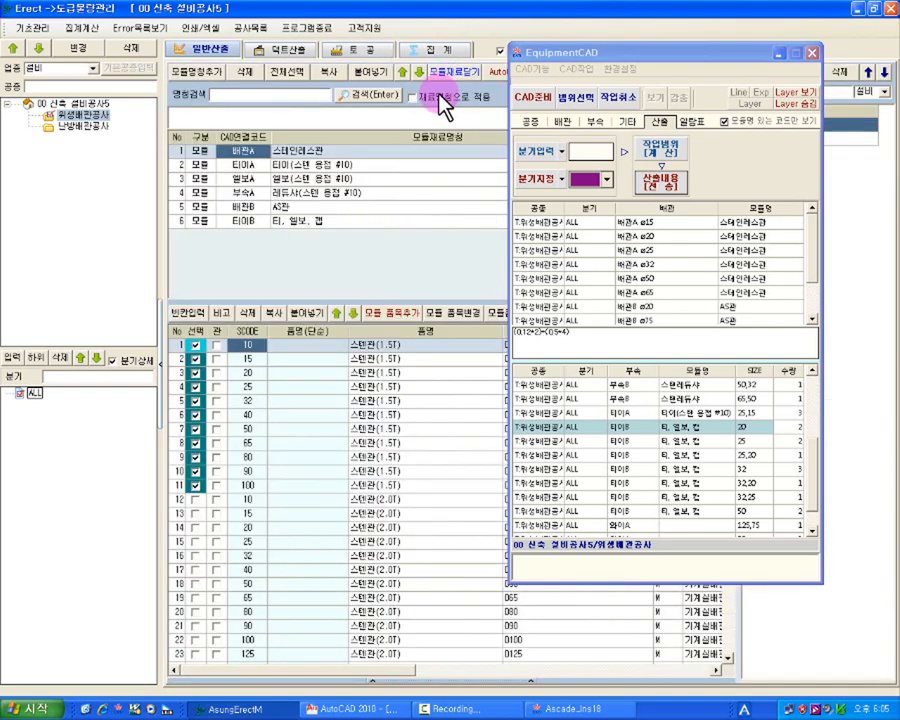
pyautogui.click(340, 221)
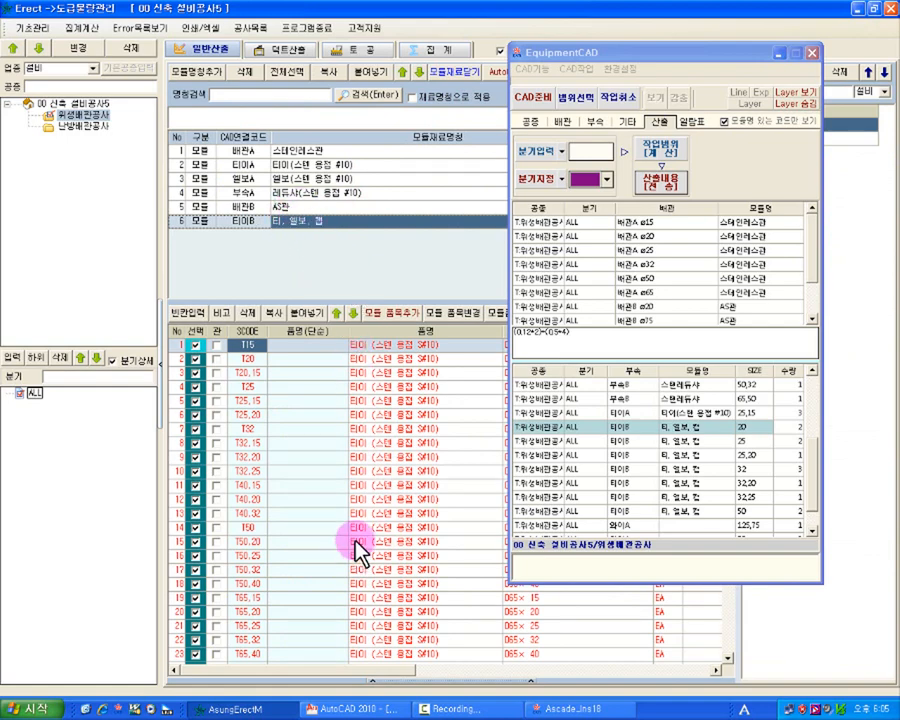
pyautogui.click(593, 123)
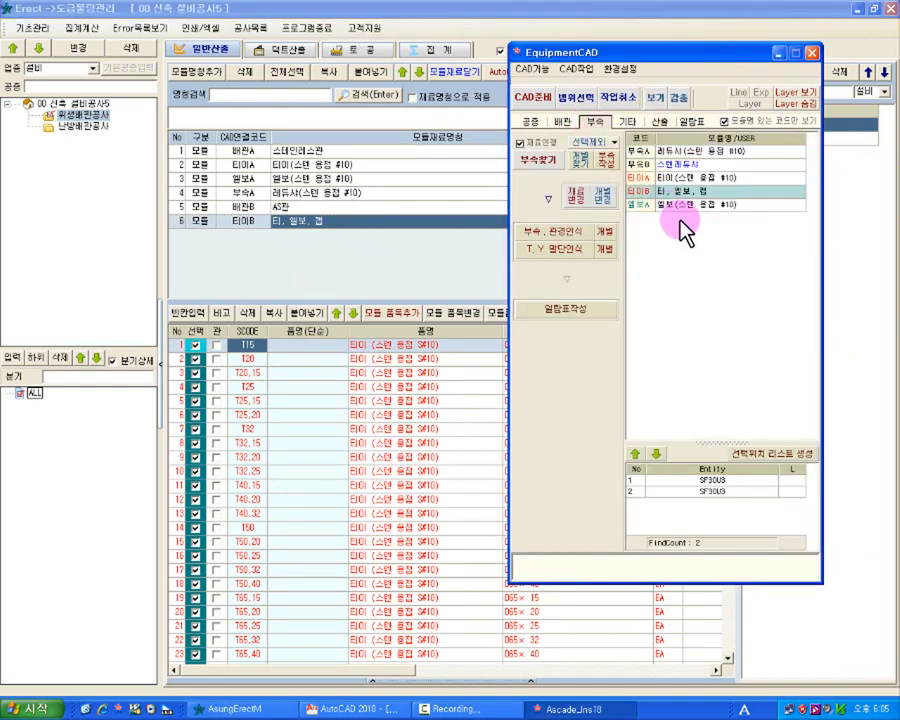
pyautogui.click(698, 166)
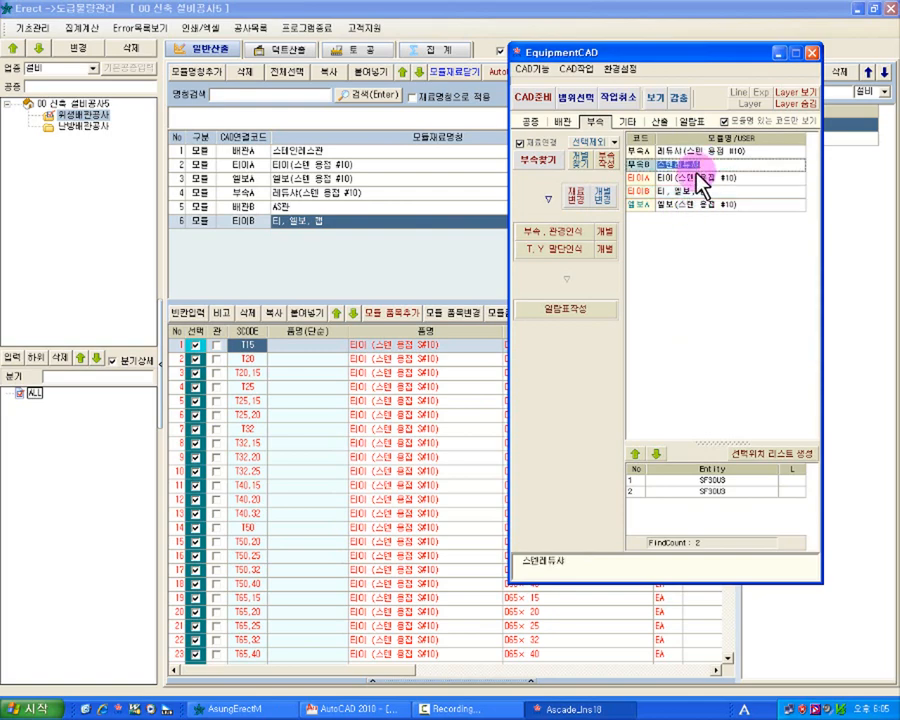
pyautogui.click(695, 191)
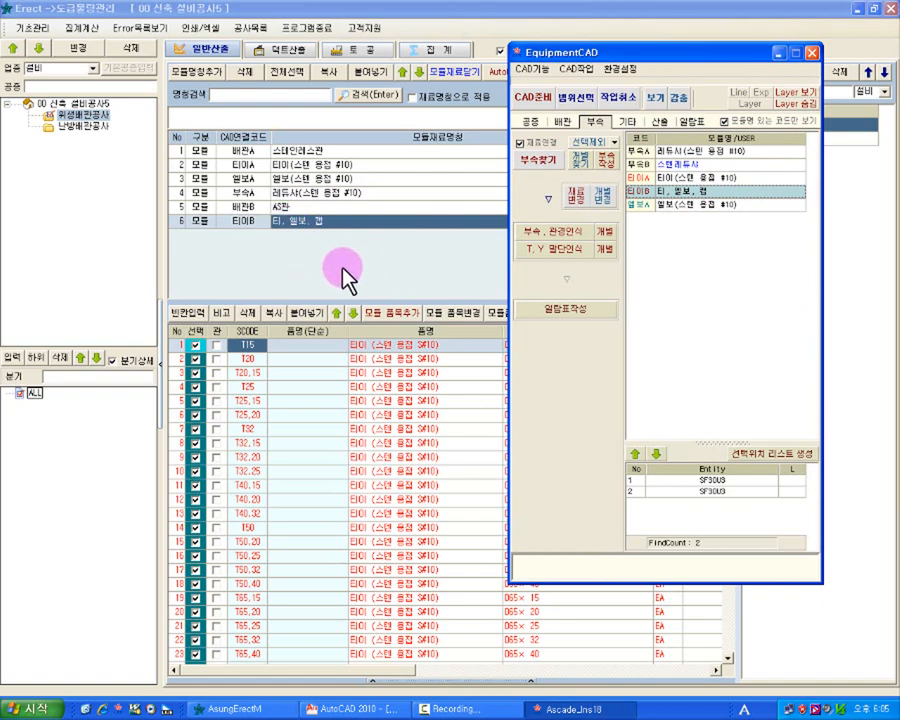
pyautogui.click(457, 73)
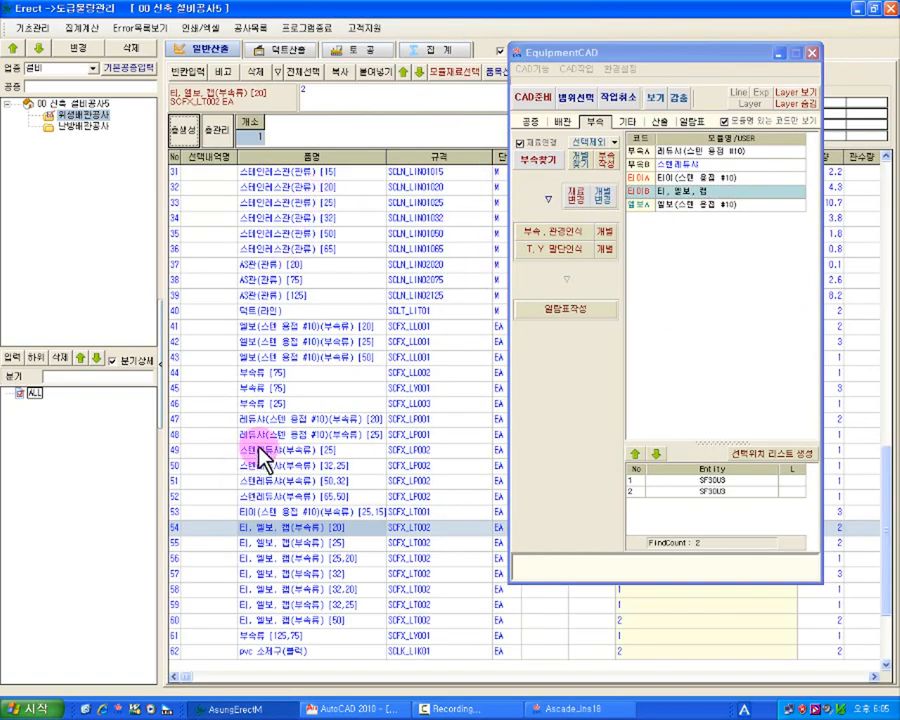
# Delete the ALL branch of 위생배관공사 together with all its transferred items.
pyautogui.click(352, 175)
pyautogui.hotkey('shift', 'Down')
pyautogui.hotkey('shift', 'Down')
pyautogui.hotkey('shift', 'Down')
pyautogui.hotkey('shift', 'Down')
pyautogui.hotkey('shift', 'Down')
pyautogui.hotkey('shift', 'Down')
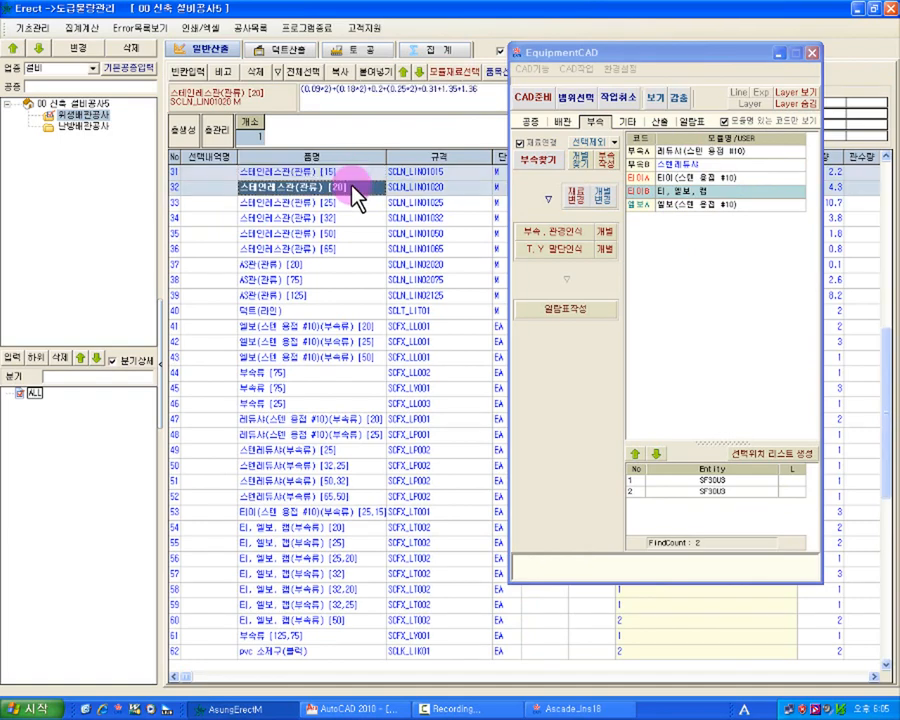
pyautogui.click(32, 393)
pyautogui.click(56, 362)
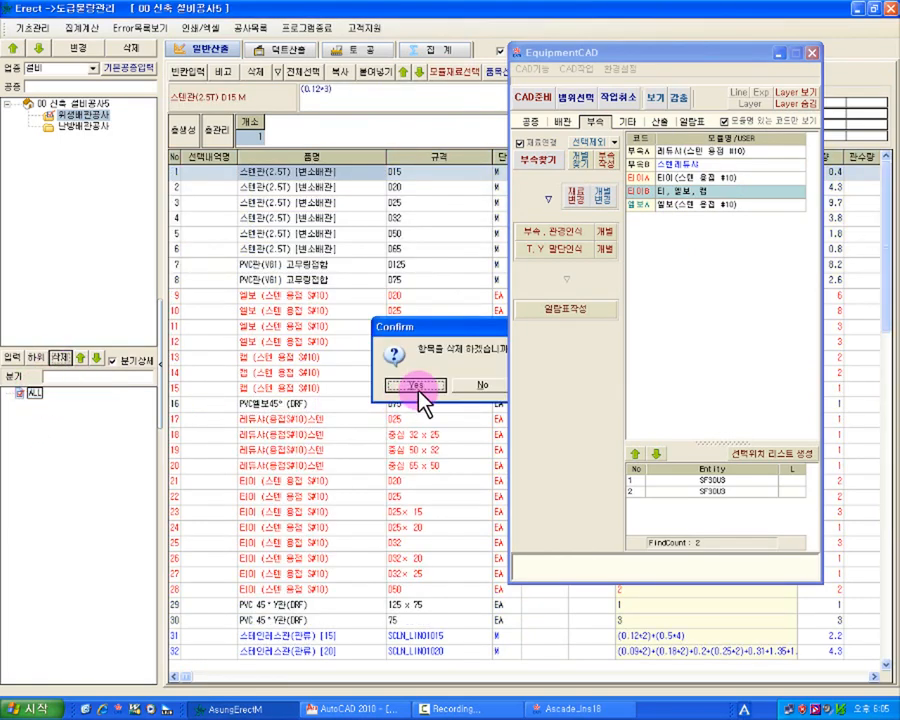
pyautogui.click(412, 384)
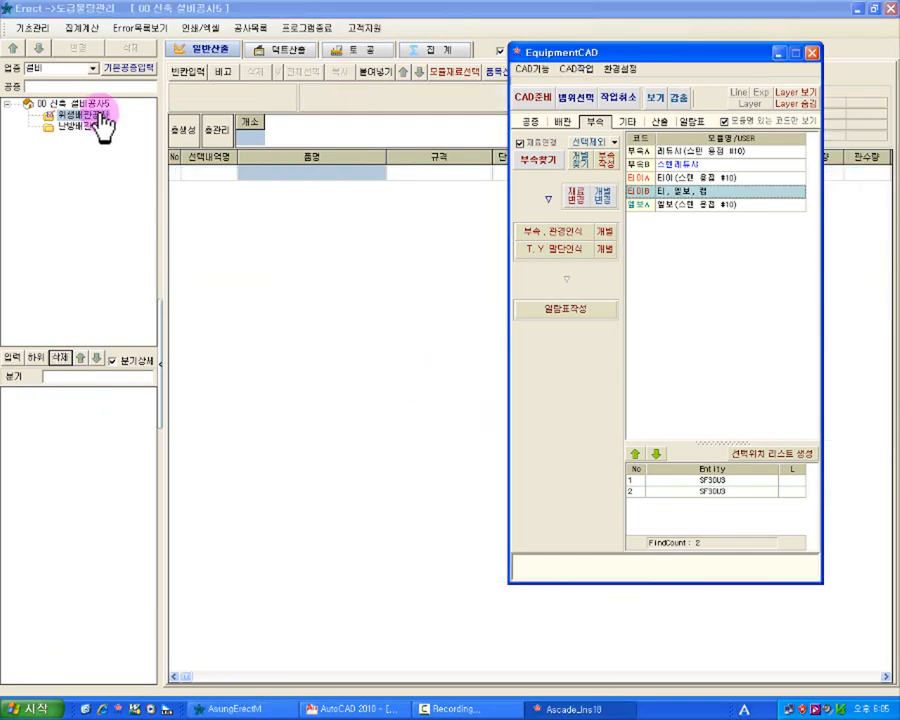
# Transfer the calculated takeoff again to 위생배관공사 with the module material list open.
pyautogui.click(659, 121)
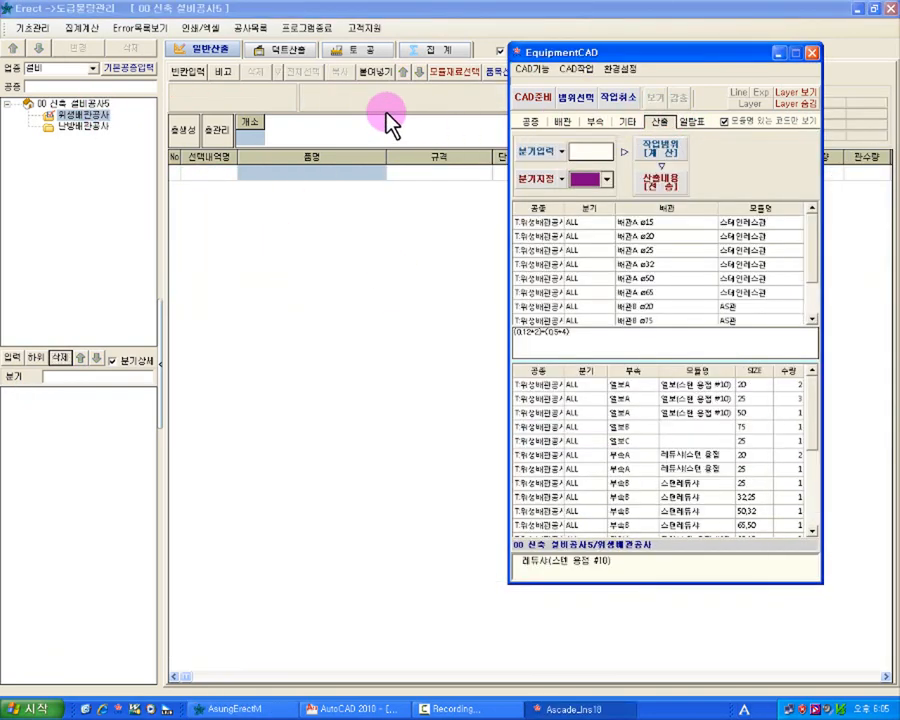
pyautogui.click(460, 78)
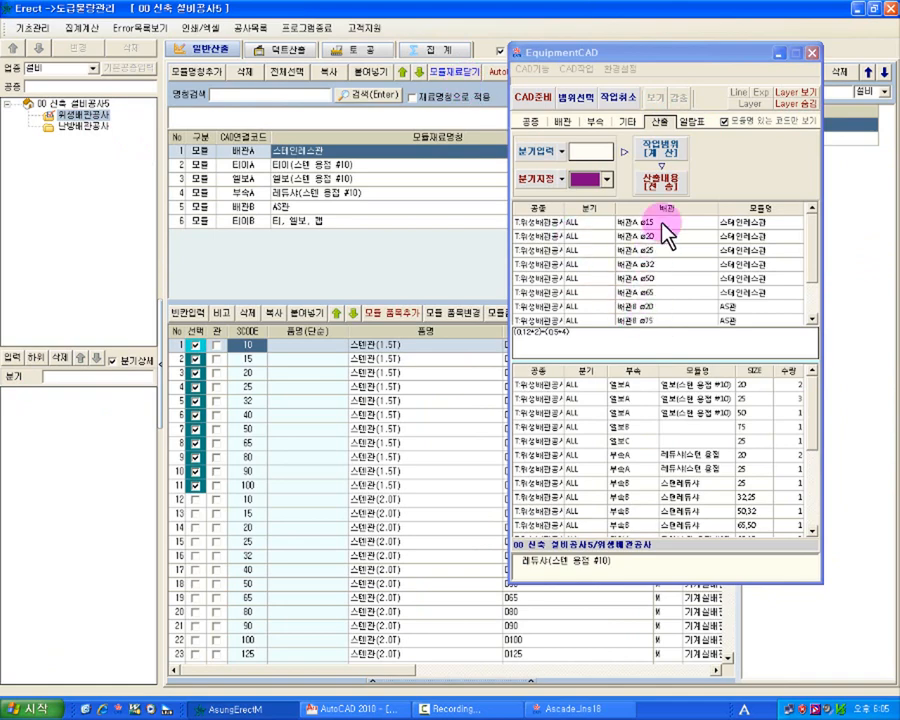
pyautogui.click(664, 182)
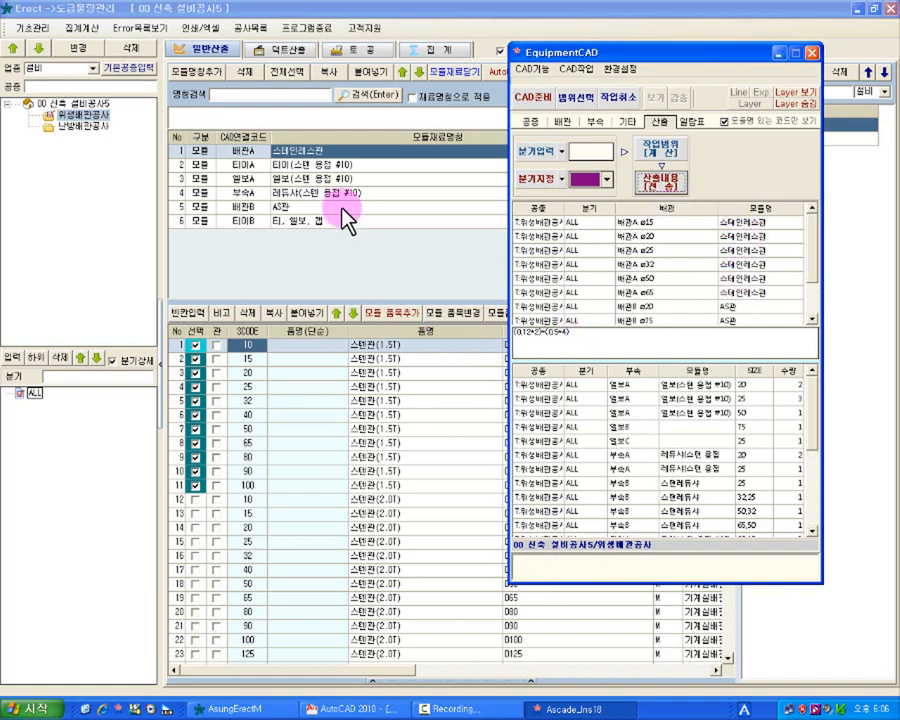
# Close the module material list and check the item name and code of the unmatched AS관 20 pipe.
pyautogui.click(456, 71)
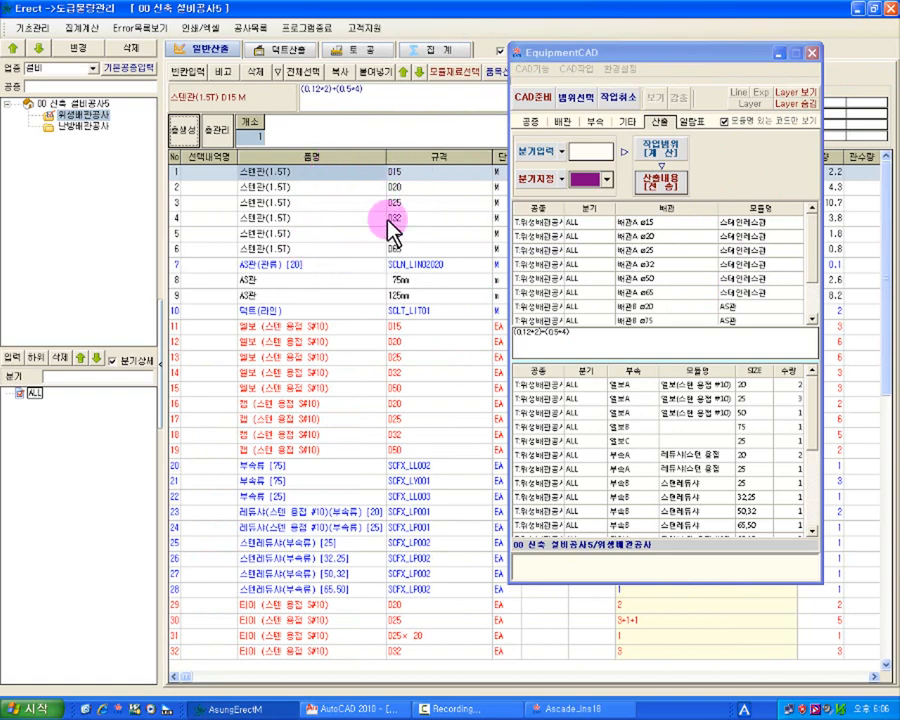
pyautogui.click(327, 268)
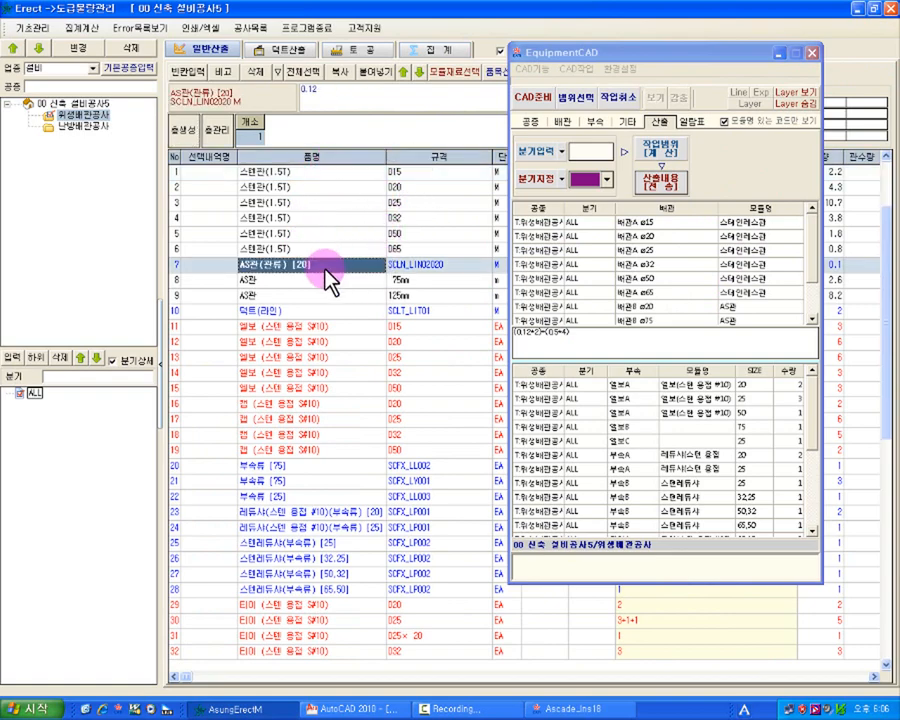
pyautogui.click(460, 268)
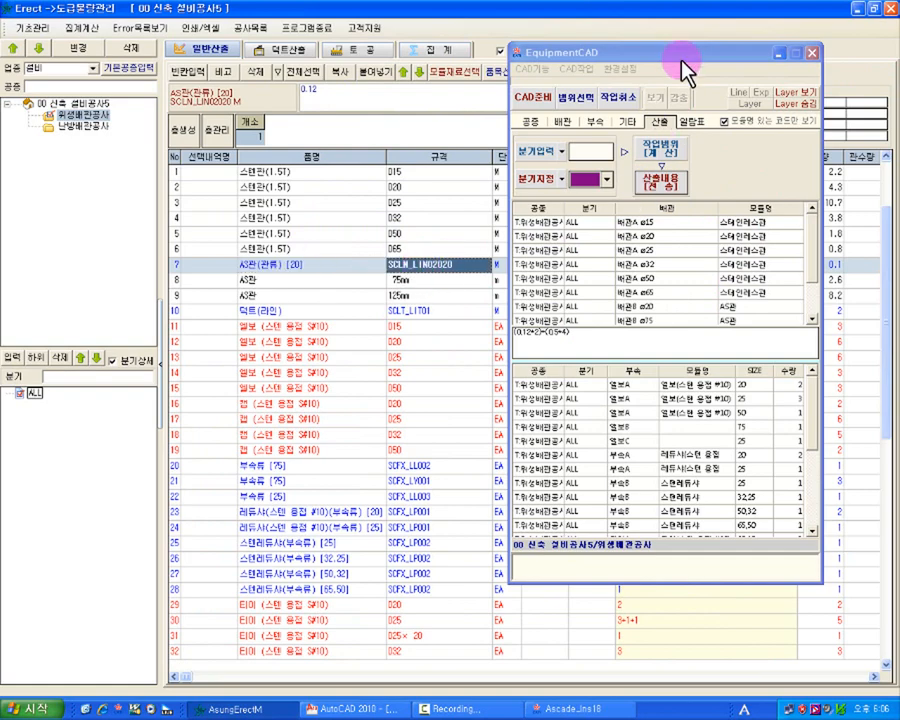
# Compare the modules stored under 화장실배관 and 샘플_관자재 in the module material list, and close the list.
pyautogui.moveTo(681, 62); pyautogui.dragTo(735, 68)
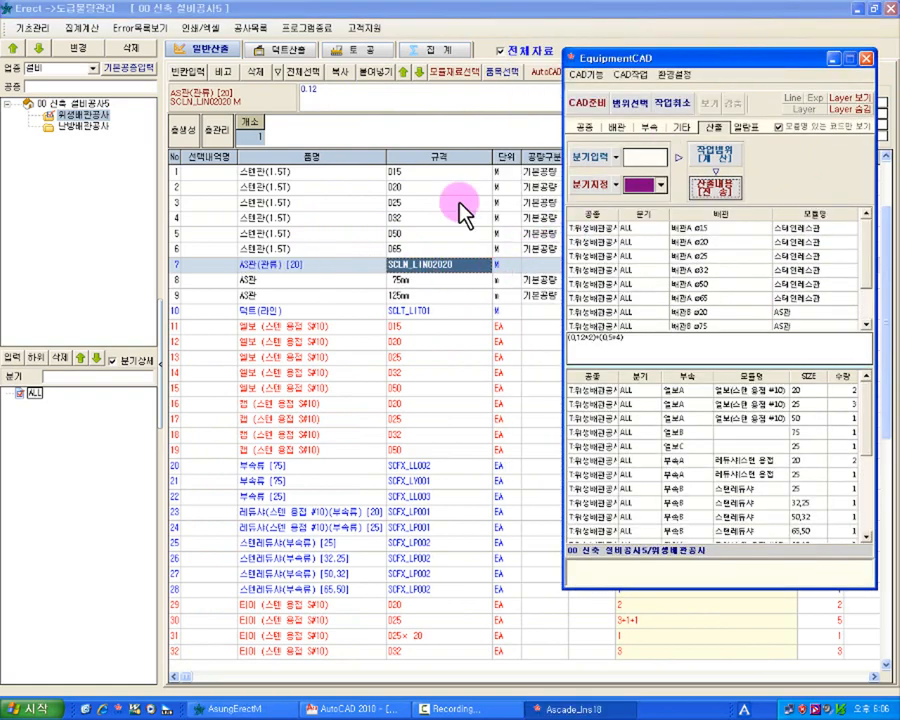
pyautogui.click(455, 76)
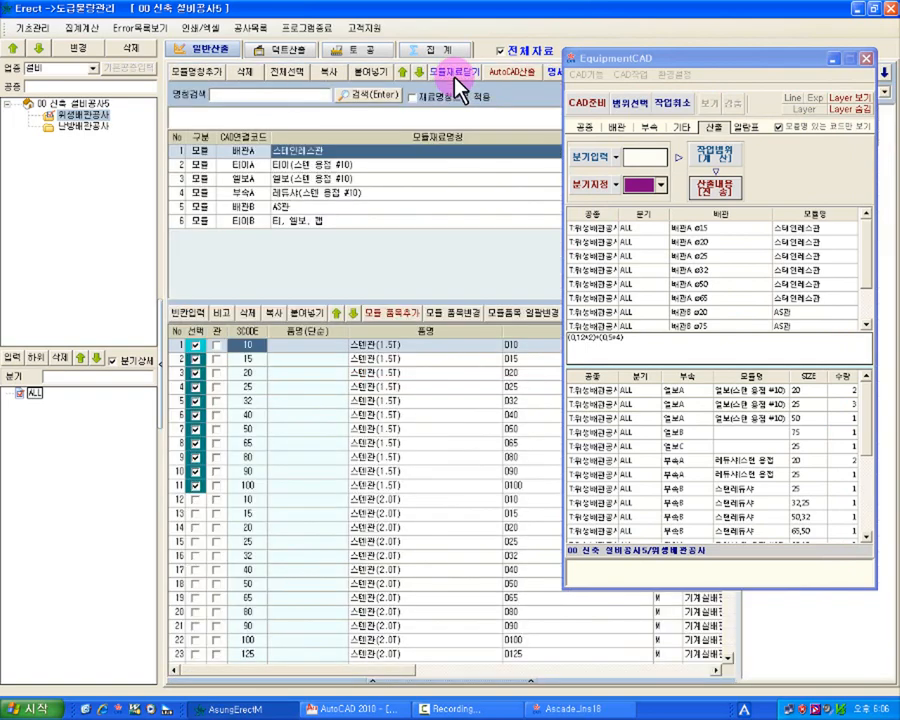
pyautogui.moveTo(677, 60); pyautogui.dragTo(499, 89)
pyautogui.click(788, 140)
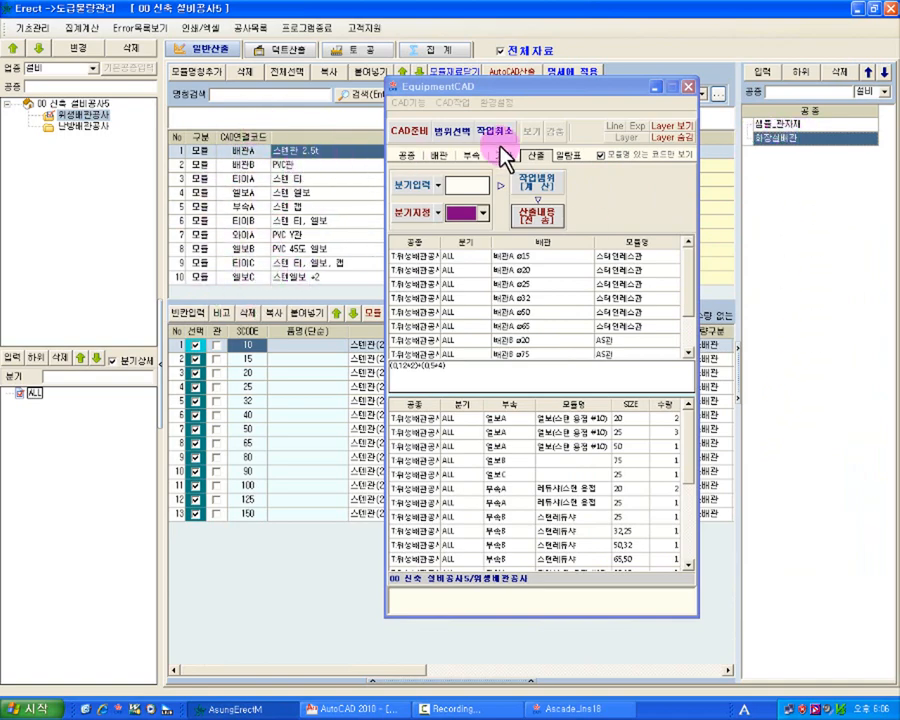
pyautogui.click(786, 126)
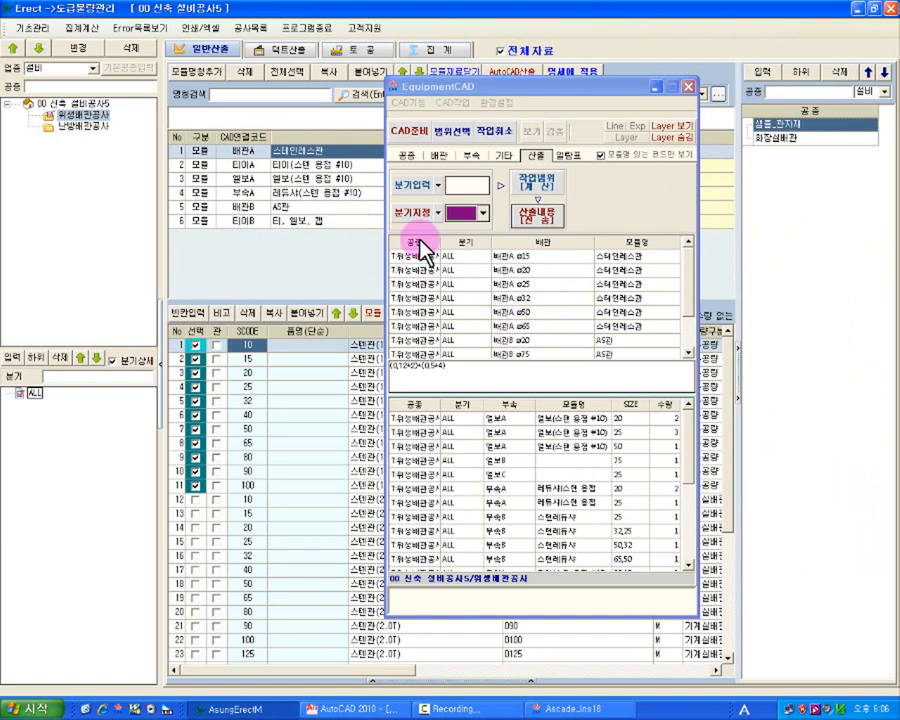
pyautogui.click(462, 72)
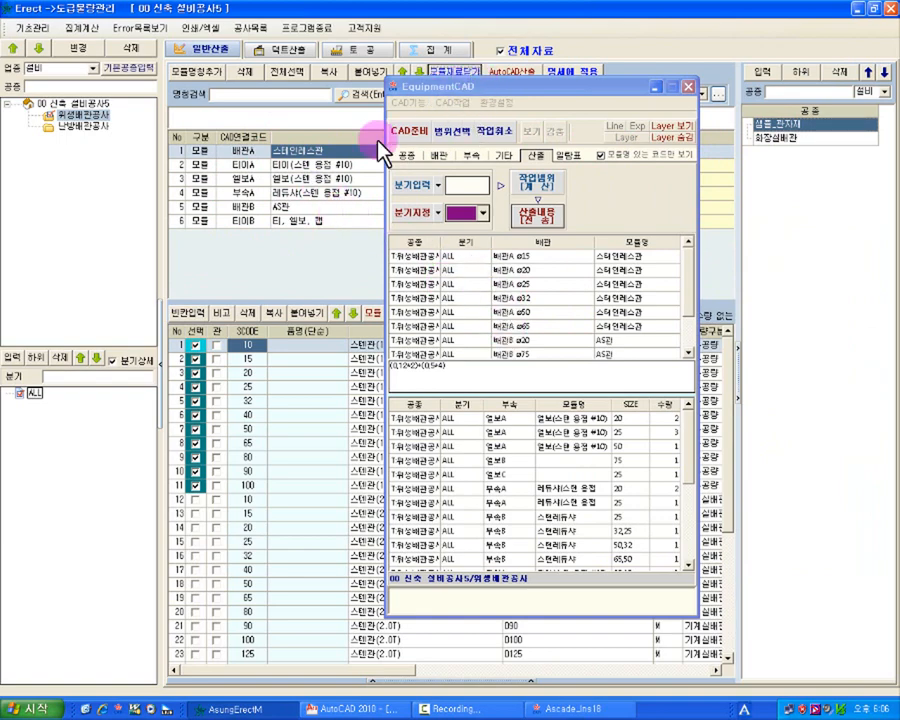
# Compare the transferred 덕트(라인) item with the 라인A 덕트 code in EquipmentCAD.
pyautogui.moveTo(514, 87); pyautogui.dragTo(607, 77)
pyautogui.click(300, 315)
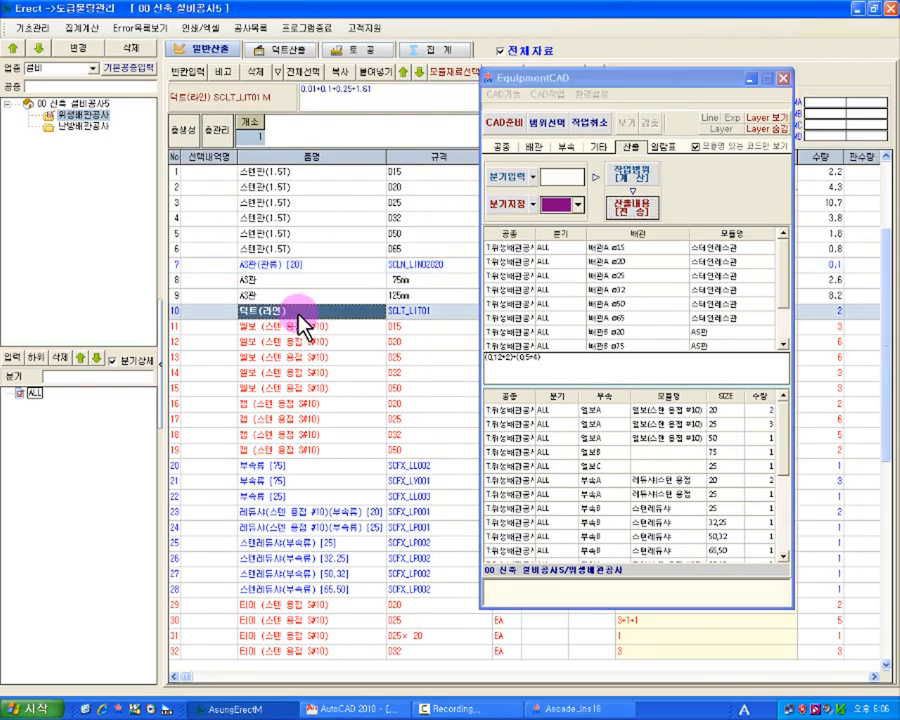
pyautogui.click(598, 146)
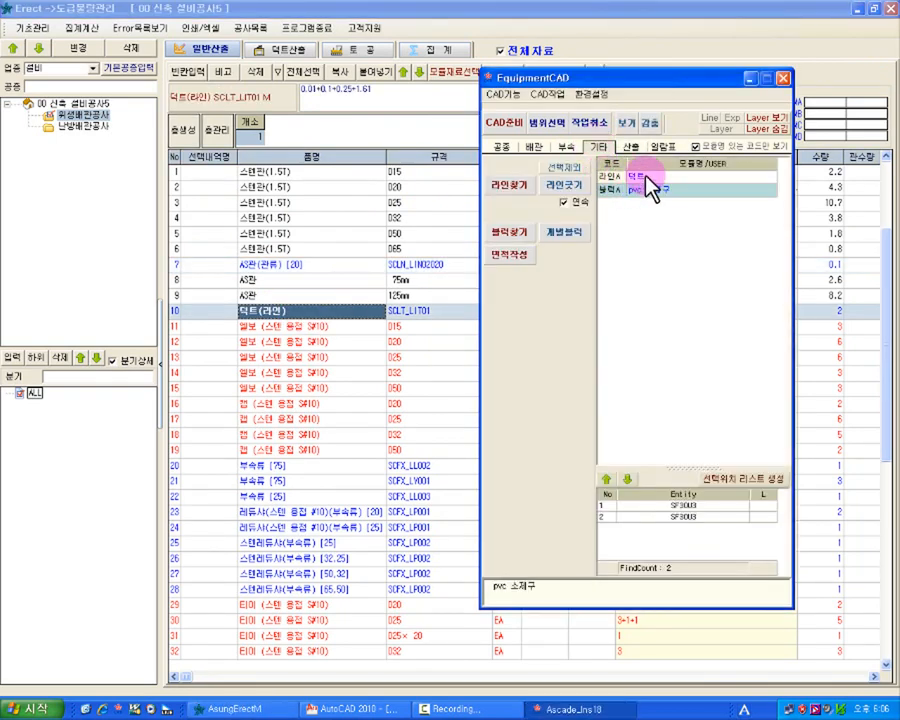
pyautogui.click(602, 176)
pyautogui.click(630, 147)
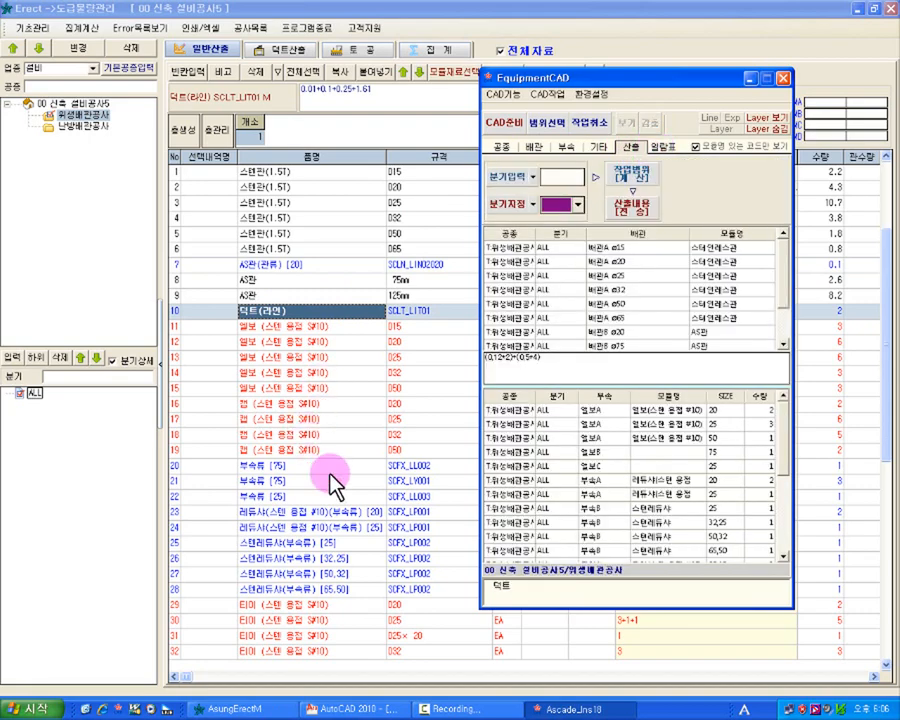
# Compare the 티이B size 20 row of the EquipmentCAD takeoff with the transferred 티이 (스텐 용접 S#10) items.
pyautogui.scroll(-5, 690, 500)
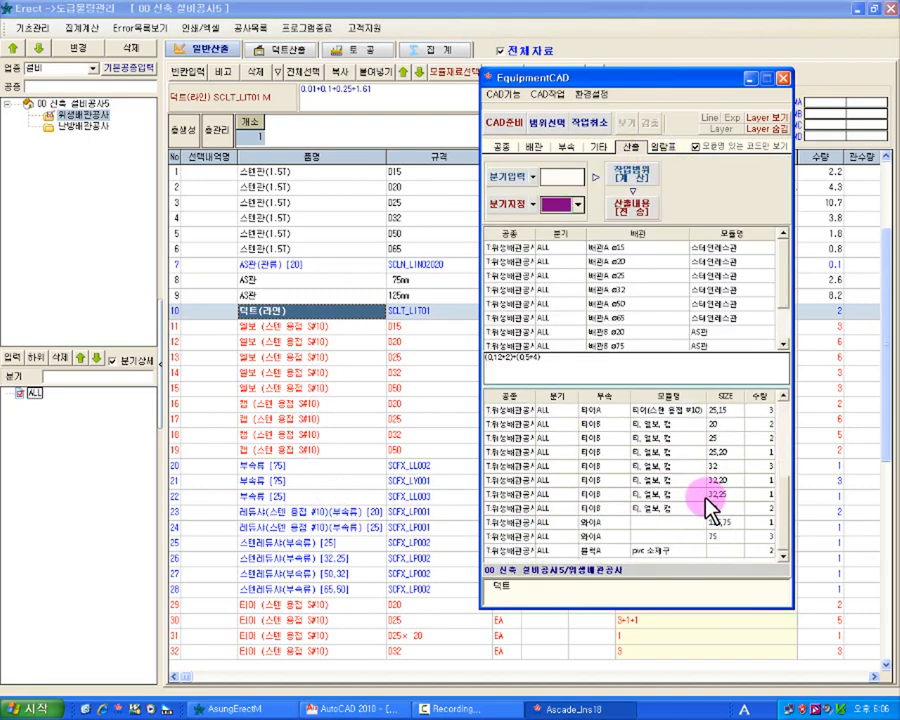
pyautogui.click(614, 424)
pyautogui.click(406, 530)
pyautogui.scroll(-5, 408, 528)
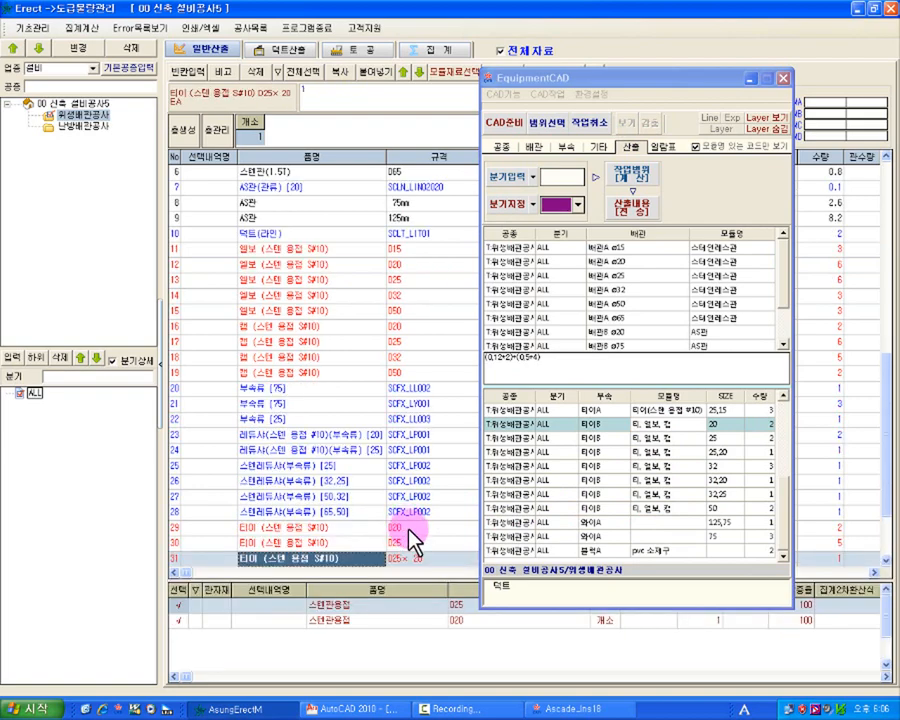
# Inspect the transferred reducer, elbow, cap and tee items of 위생배관공사, including the D25 tee and cap and the D32 elbow.
pyautogui.click(293, 516)
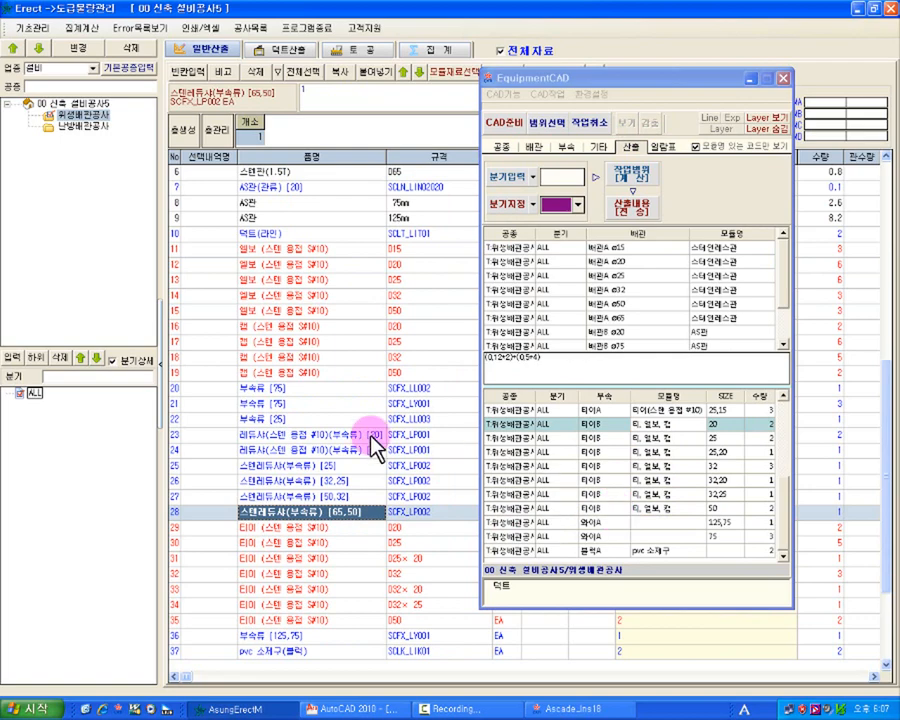
pyautogui.click(266, 252)
pyautogui.click(276, 543)
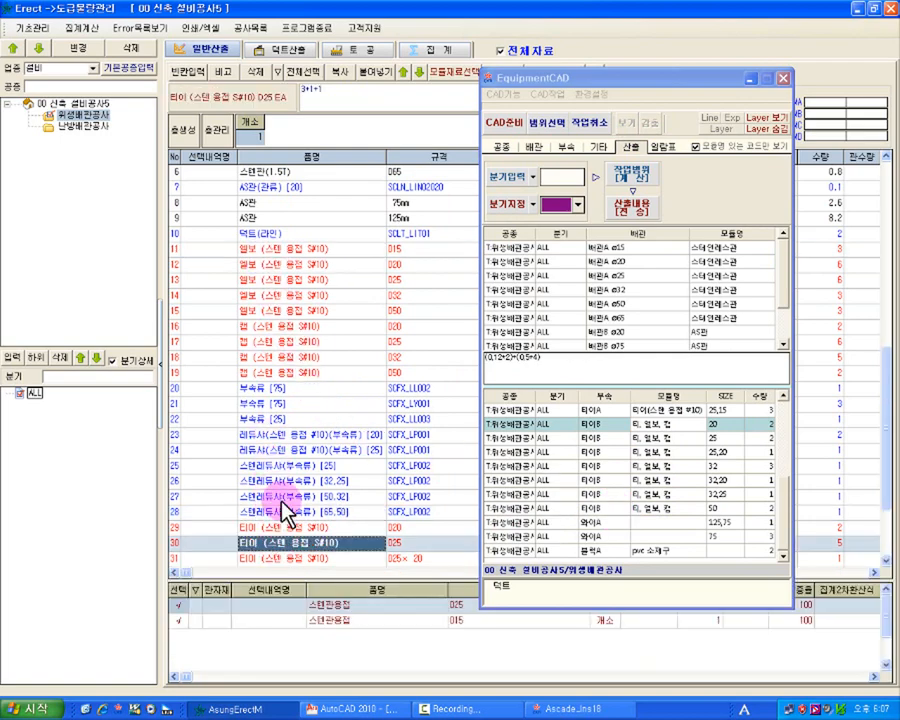
pyautogui.click(307, 256)
pyautogui.click(305, 341)
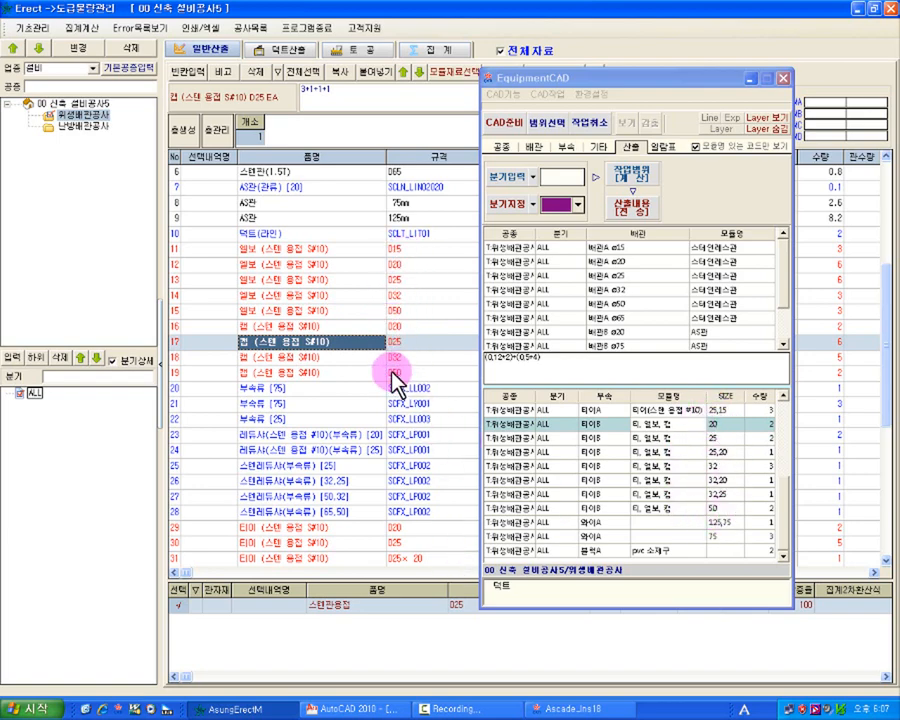
pyautogui.click(409, 545)
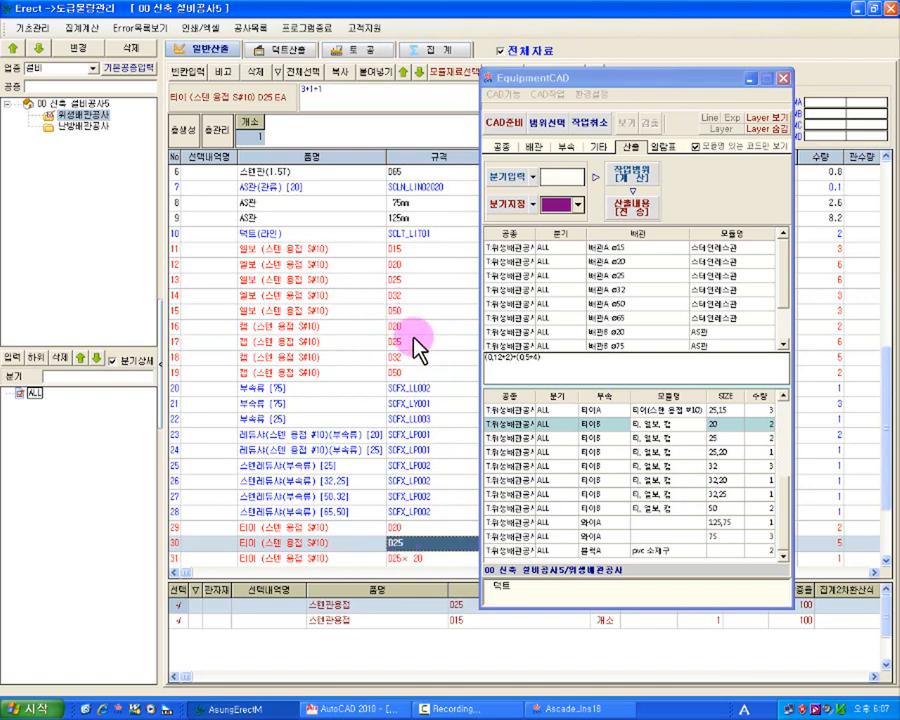
pyautogui.click(389, 298)
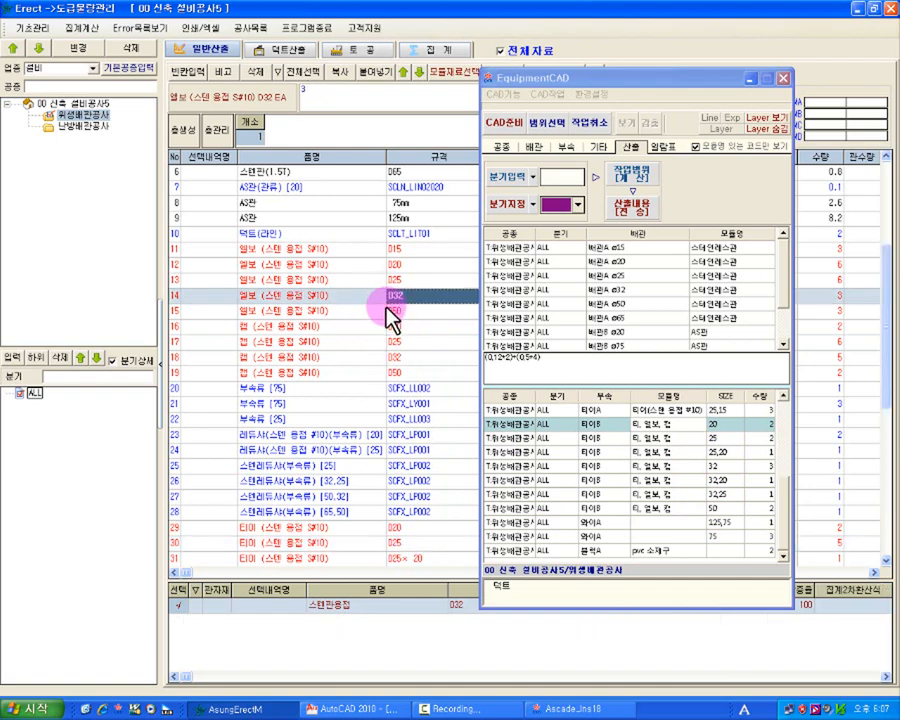
# Close EquipmentCAD and review the item codes of the 티이B "티, 엘보, 캡" module in the module material list.
pyautogui.click(455, 72)
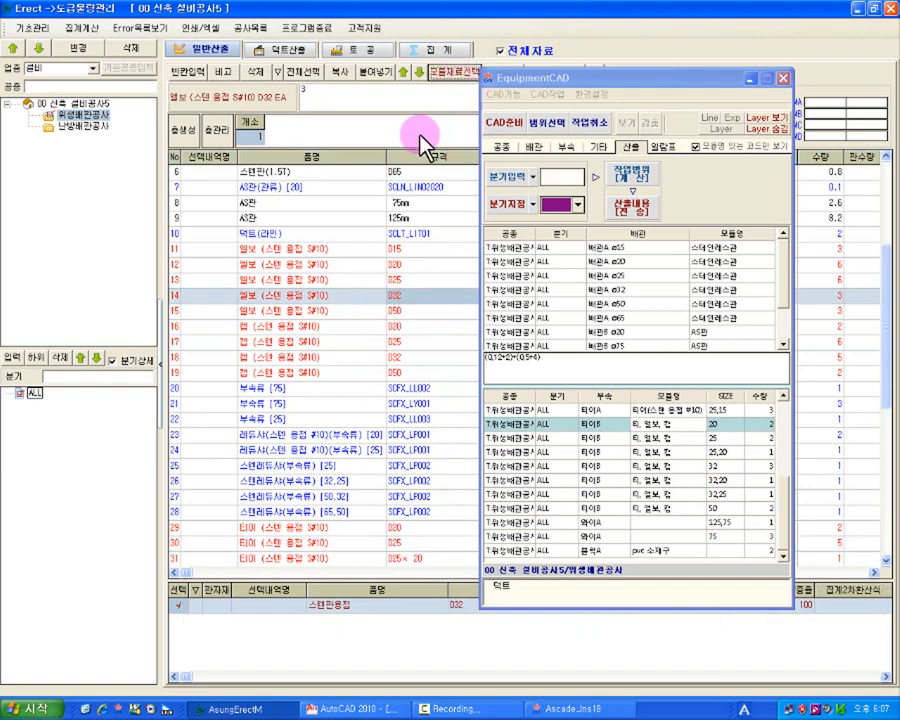
pyautogui.click(333, 222)
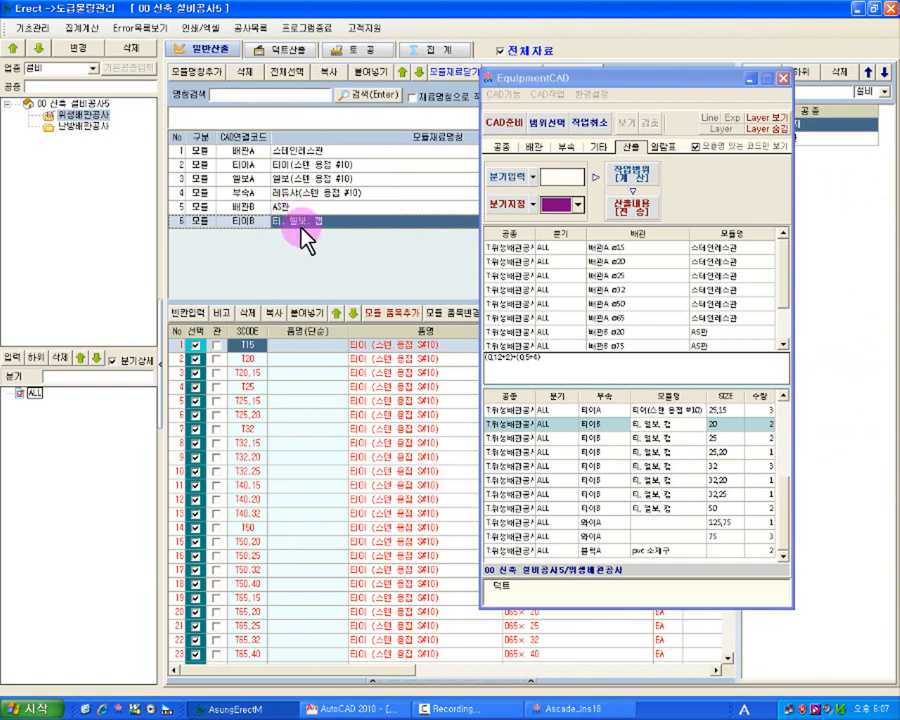
pyautogui.click(370, 402)
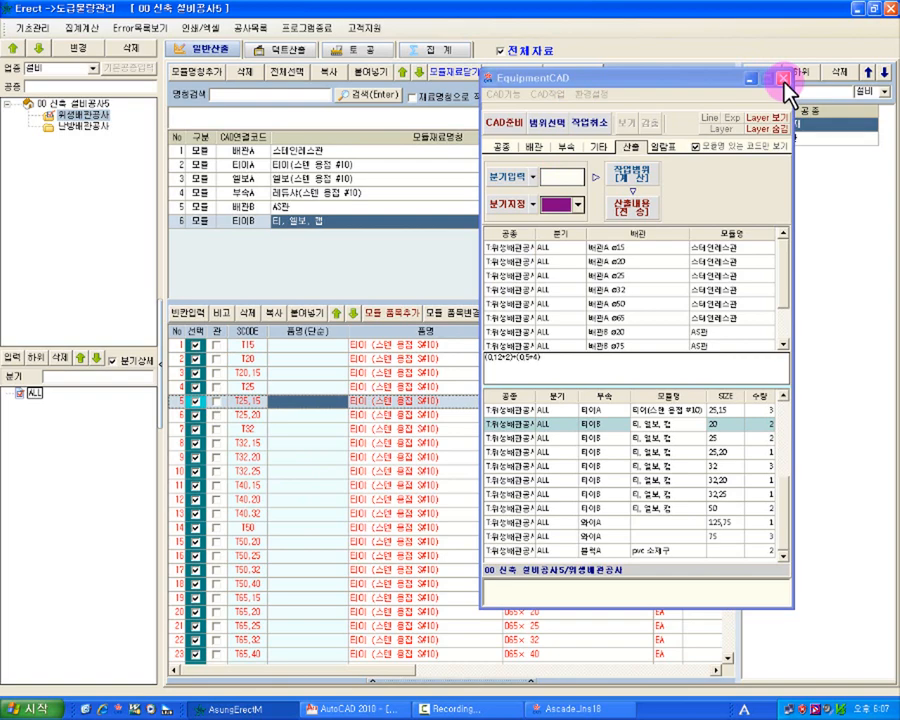
pyautogui.click(783, 78)
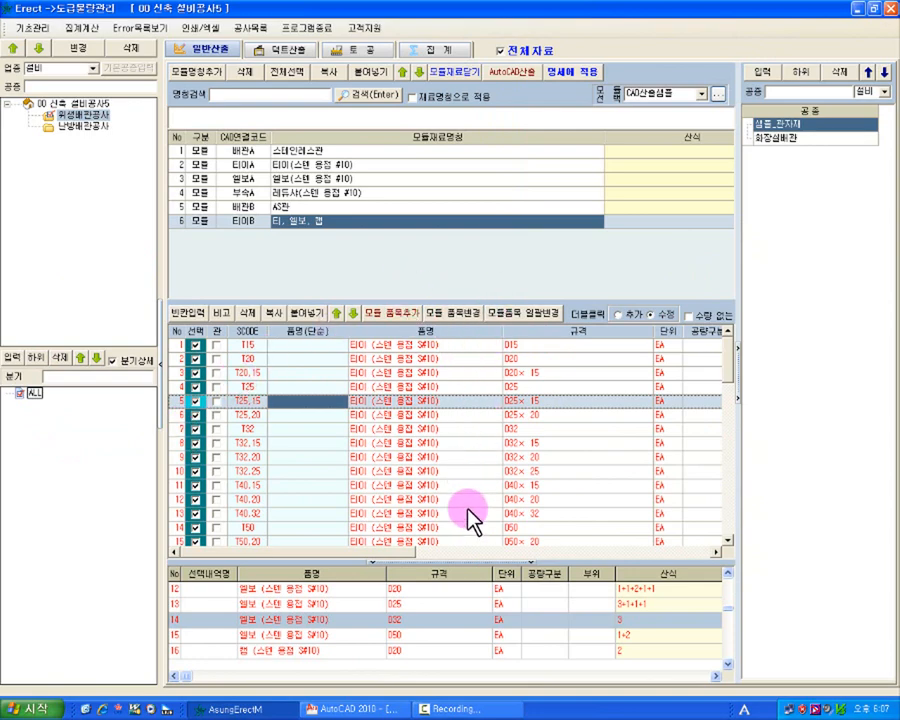
pyautogui.moveTo(733, 364); pyautogui.dragTo(735, 460)
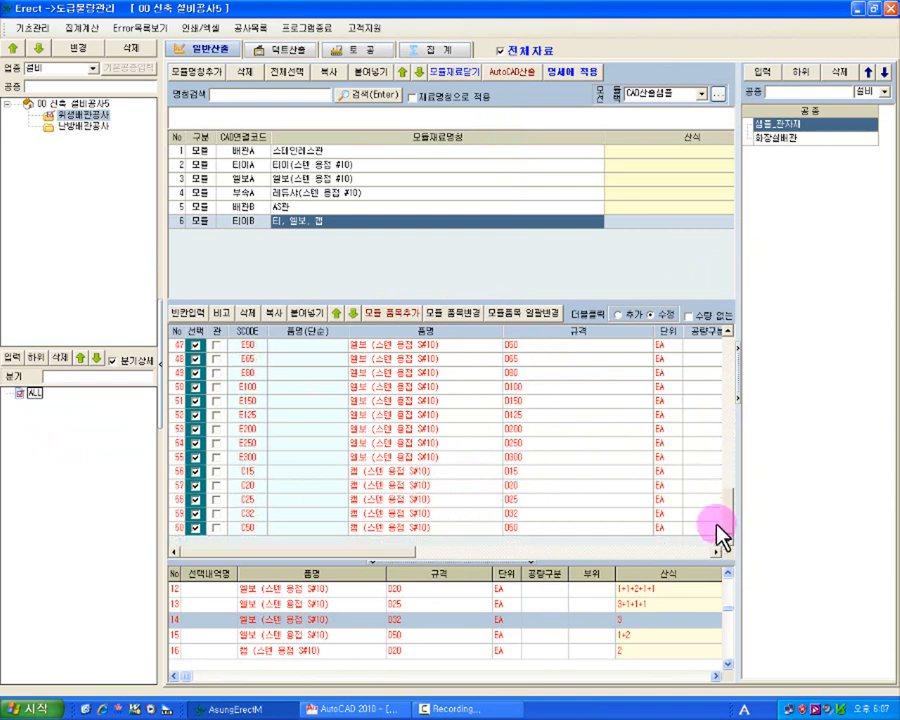
pyautogui.scroll(7, 717, 400)
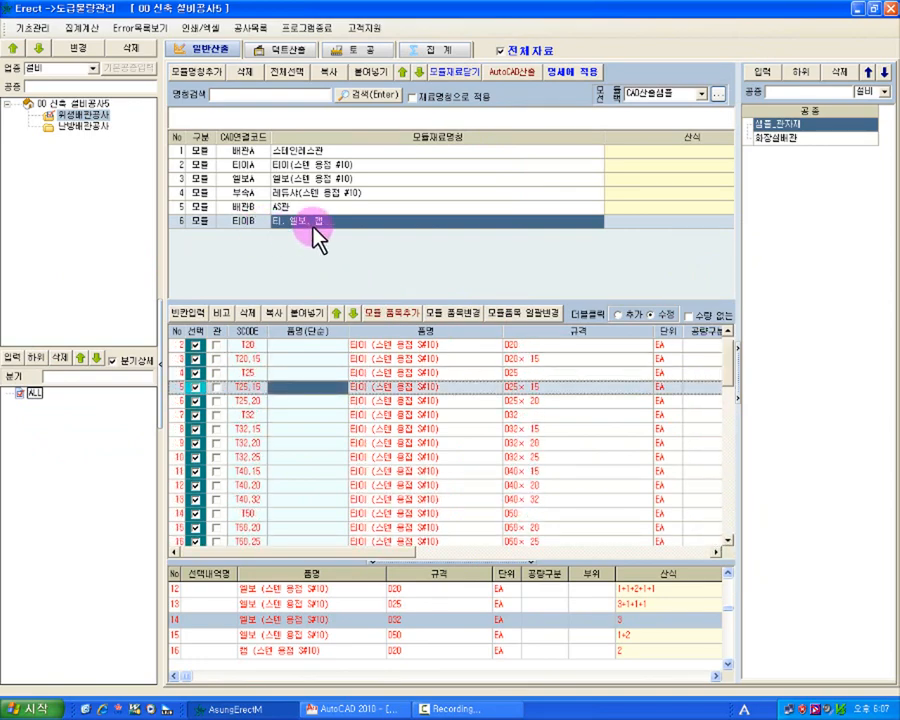
pyautogui.click(241, 222)
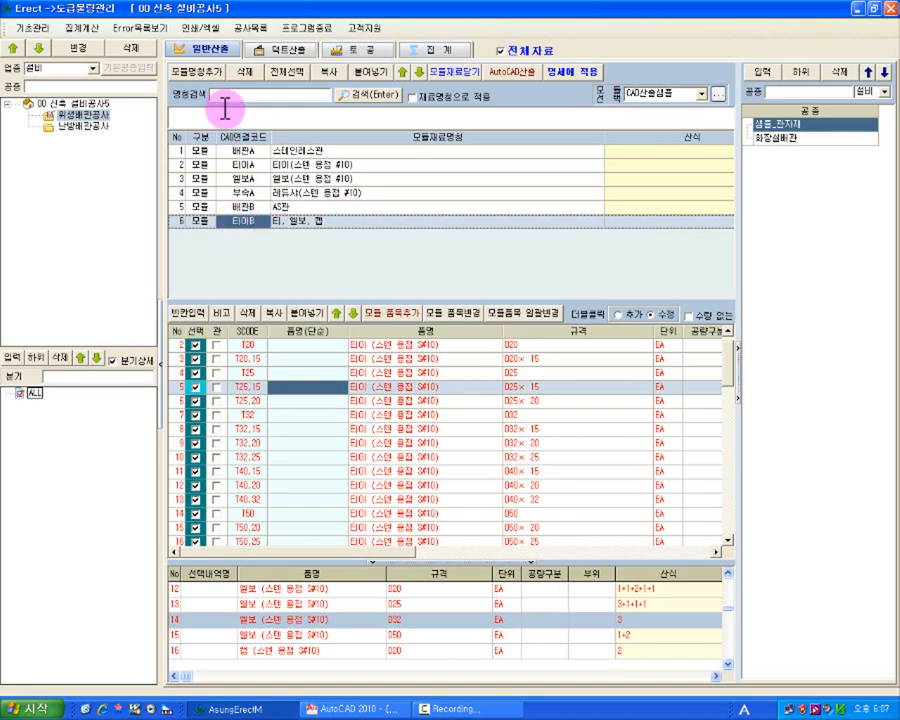
# Add a module named "엘보*2" to 샘플_관자재 and assign it the CAD link code 엘보B.
pyautogui.click(209, 78)
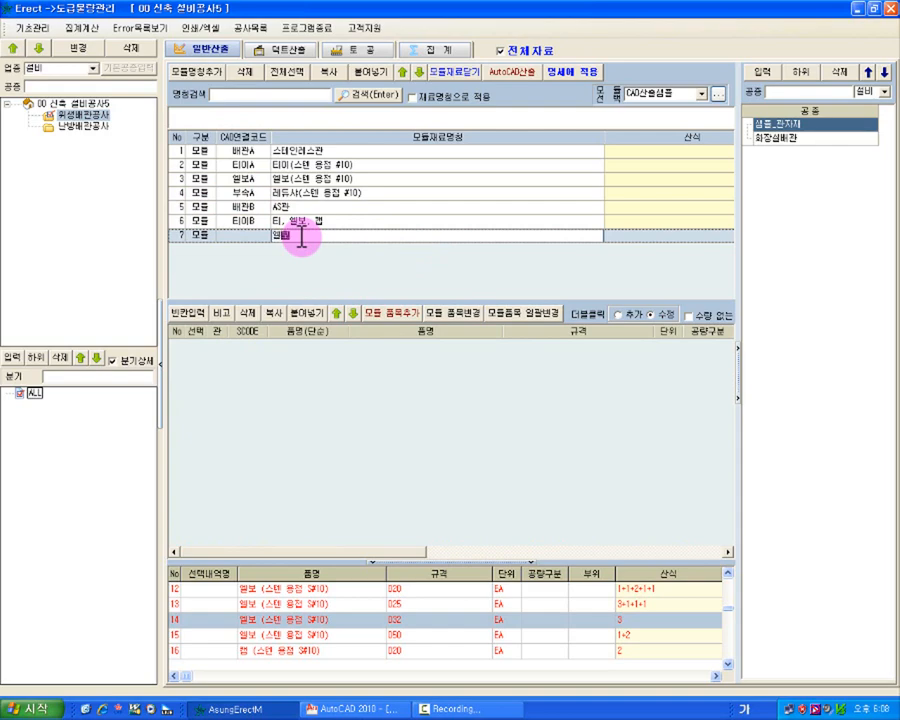
pyautogui.press('Tab')
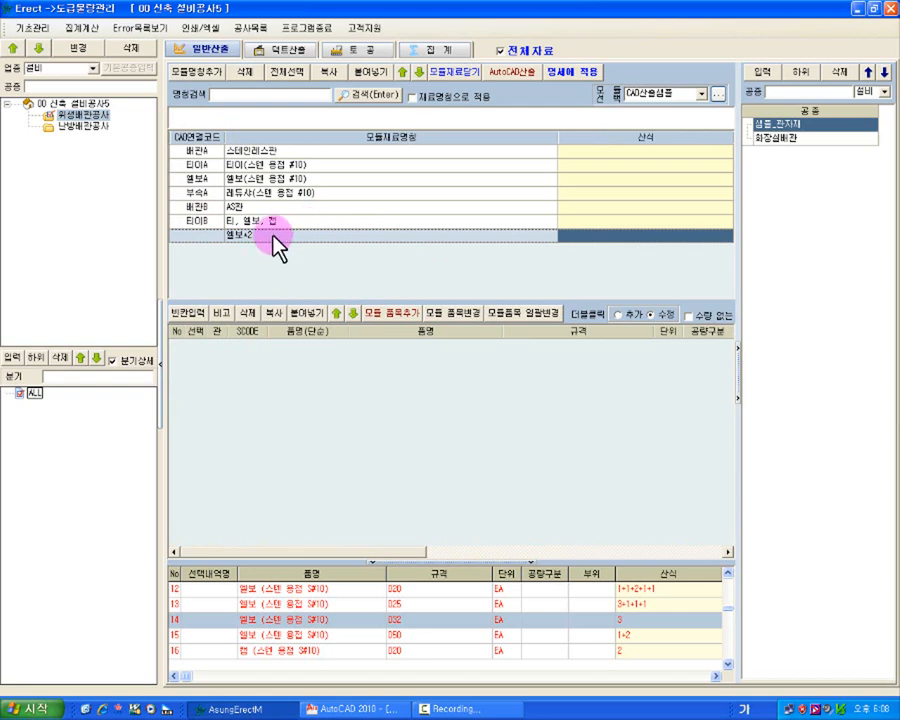
pyautogui.click(273, 237)
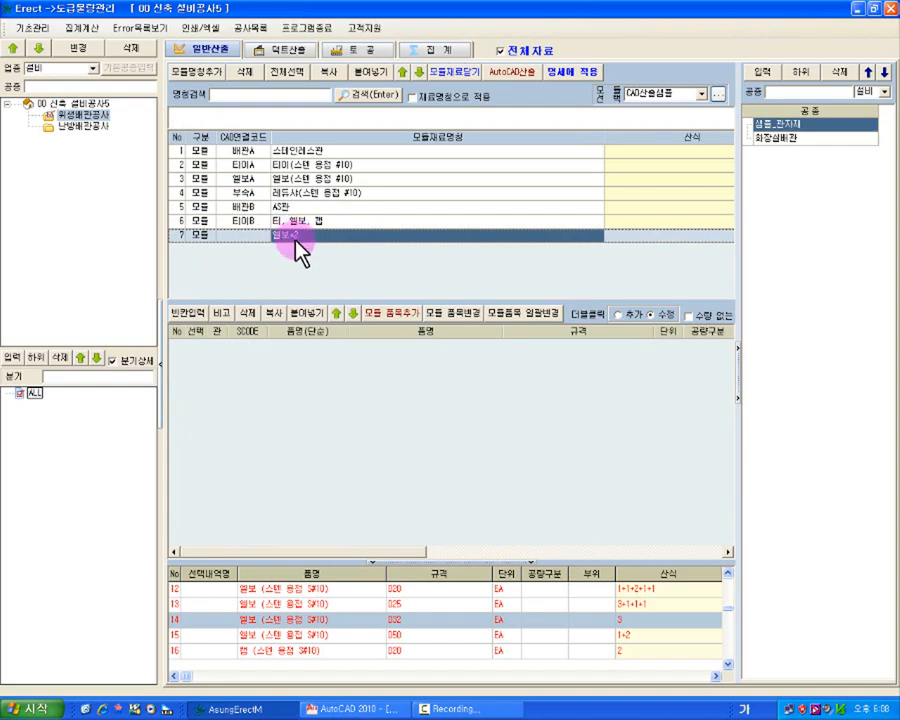
pyautogui.click(252, 237)
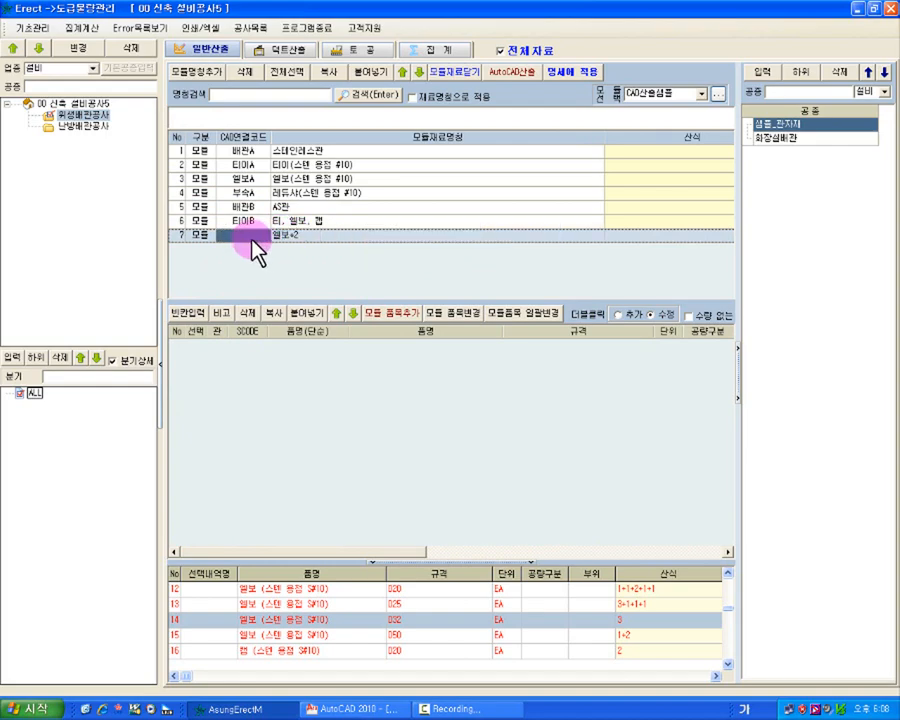
pyautogui.rightClick(253, 240)
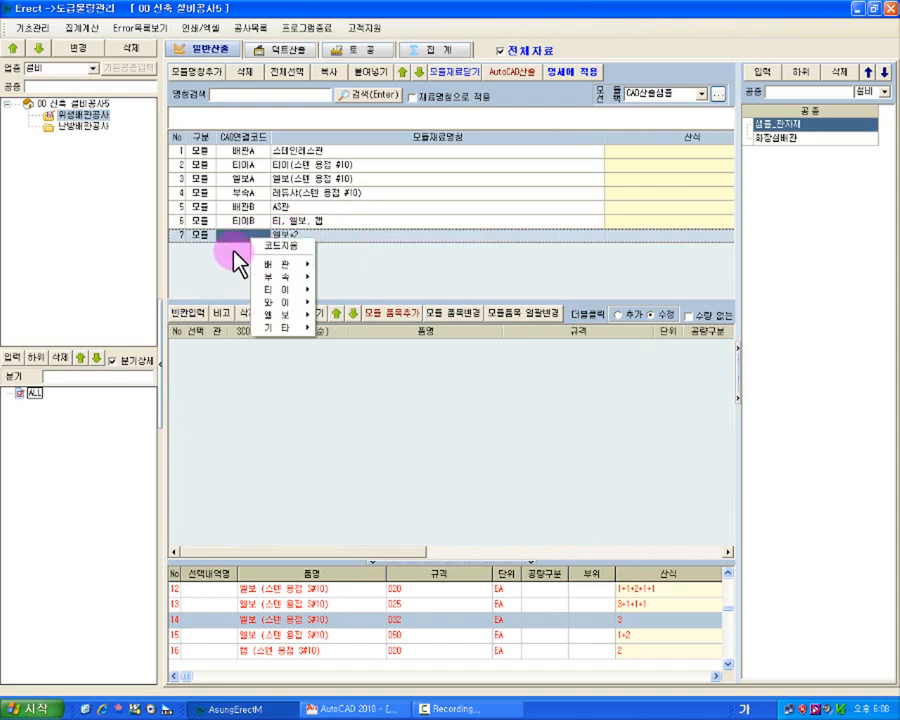
pyautogui.moveTo(280, 318)
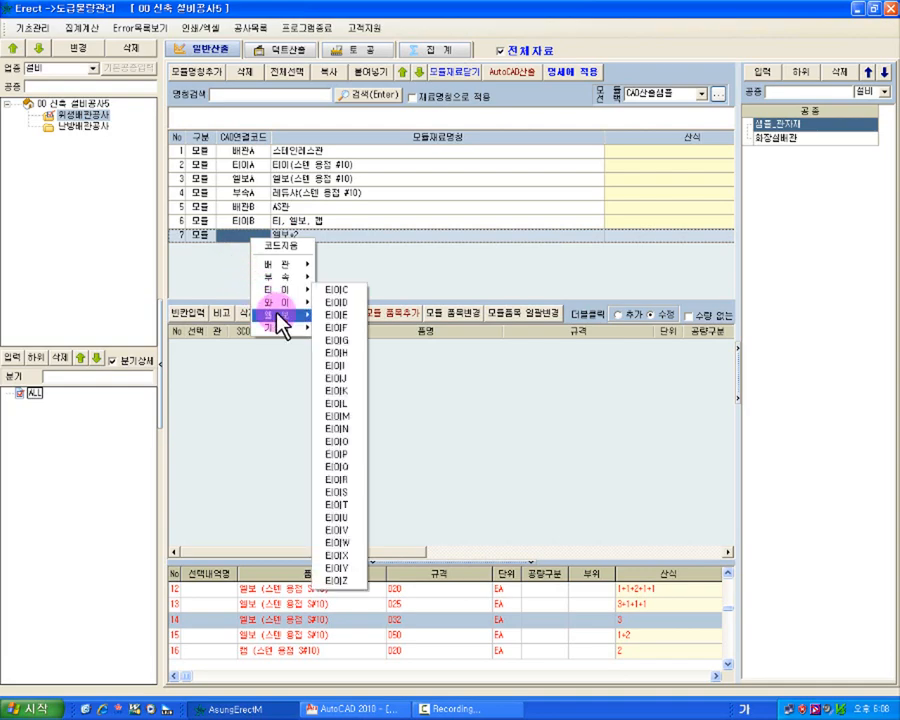
pyautogui.click(340, 328)
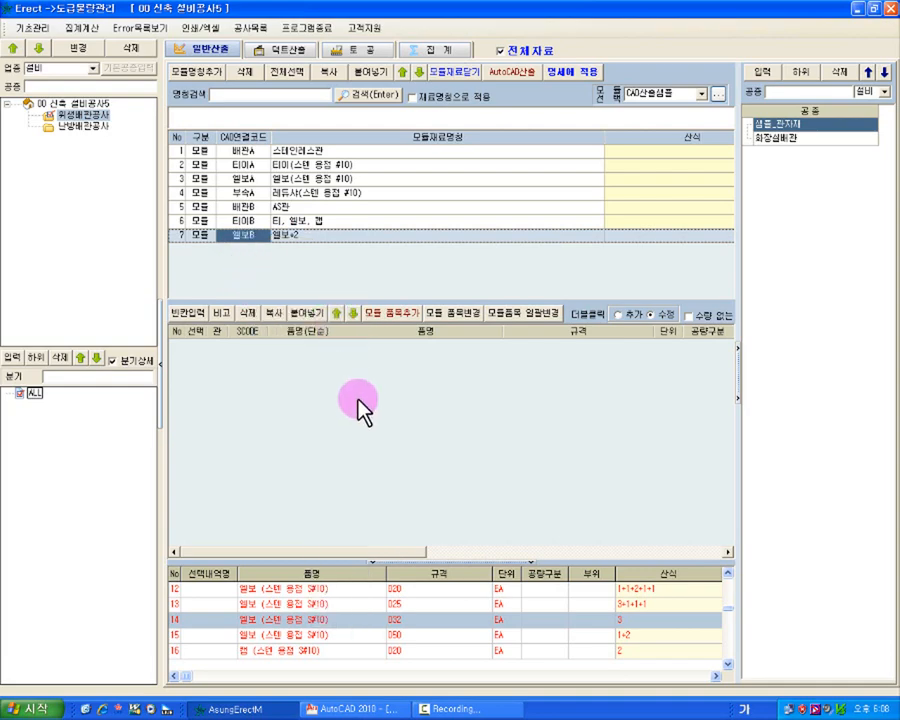
# Open the item lookup for the 엘보*2 module, search for 엘보 and choose 엘보 (스텐 용접 S#10).
pyautogui.click(389, 318)
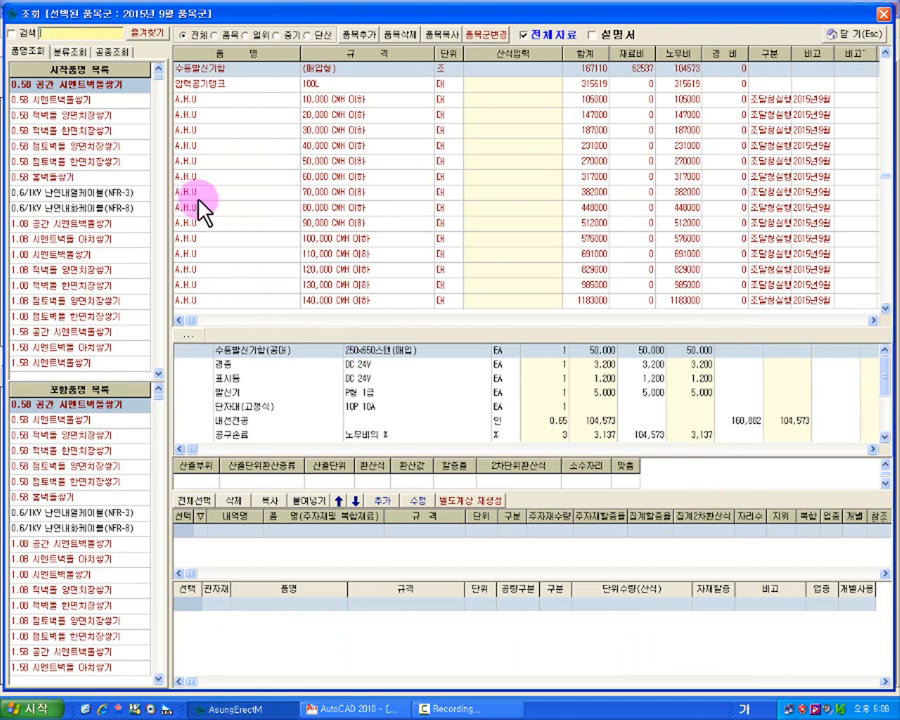
pyautogui.write('엘보')
pyautogui.press('Return')
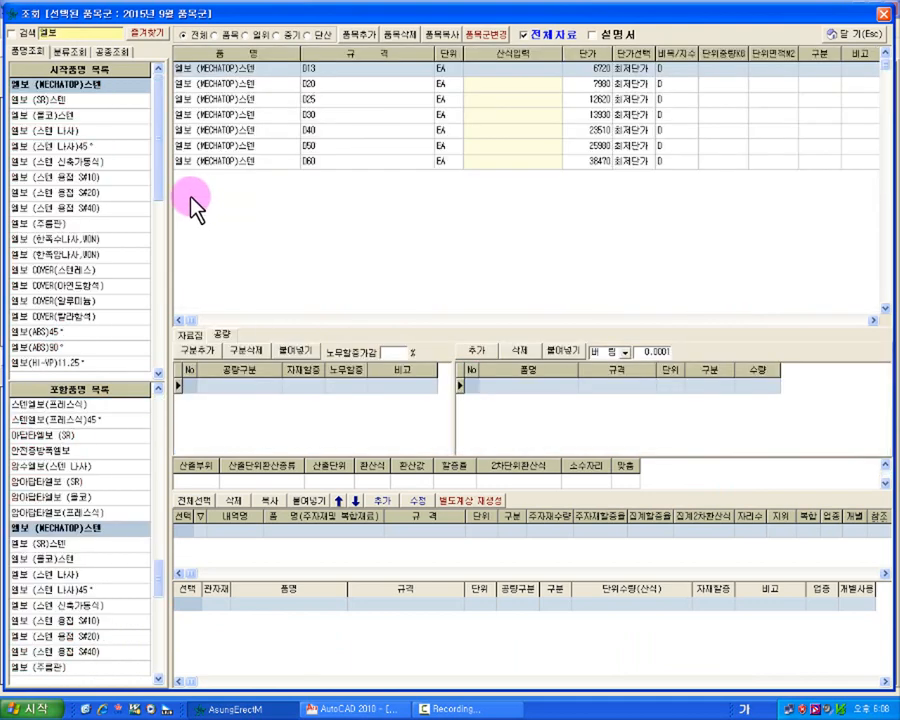
pyautogui.click(72, 177)
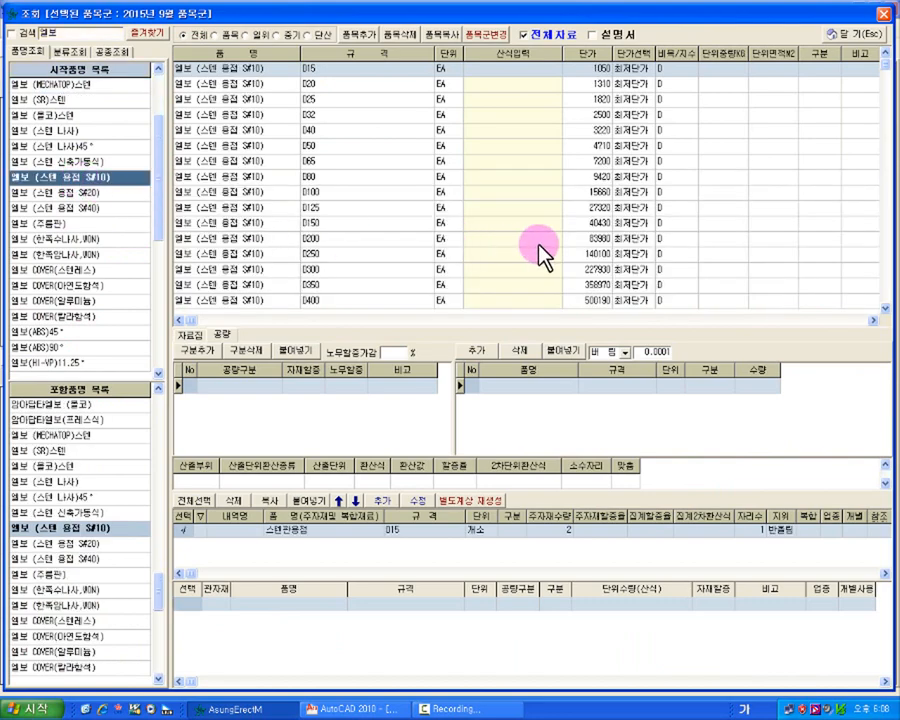
# Enter a quantity of 2 for the 엘보 (스텐 용접 S#10) sizes D15 to D300, skipping D40, and close the item lookup.
pyautogui.click(452, 69)
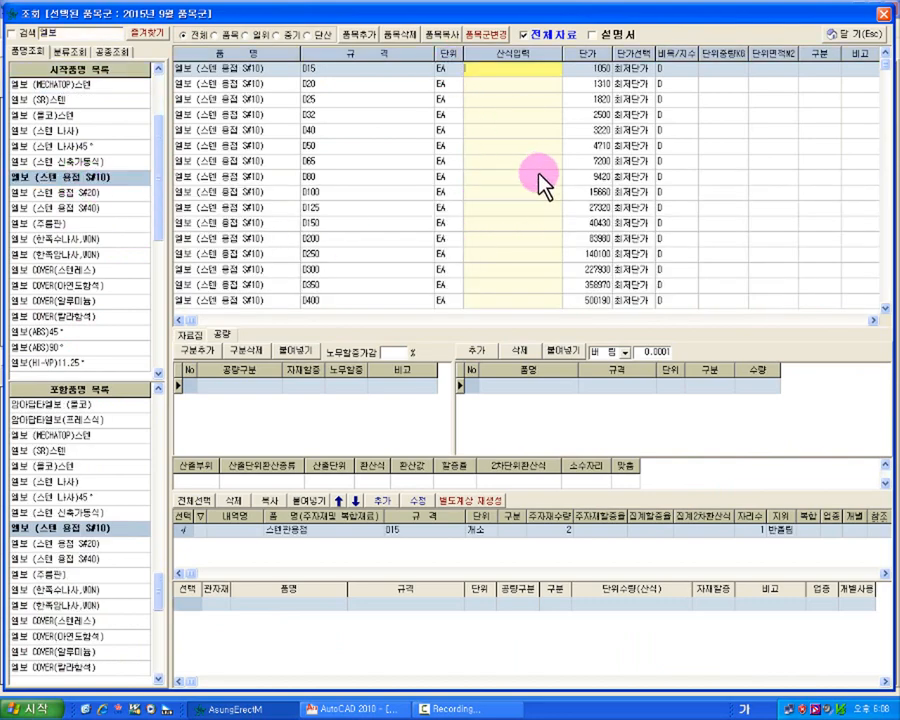
pyautogui.write('2')
pyautogui.press('Return')
pyautogui.write('2')
pyautogui.press('Return')
pyautogui.write('2')
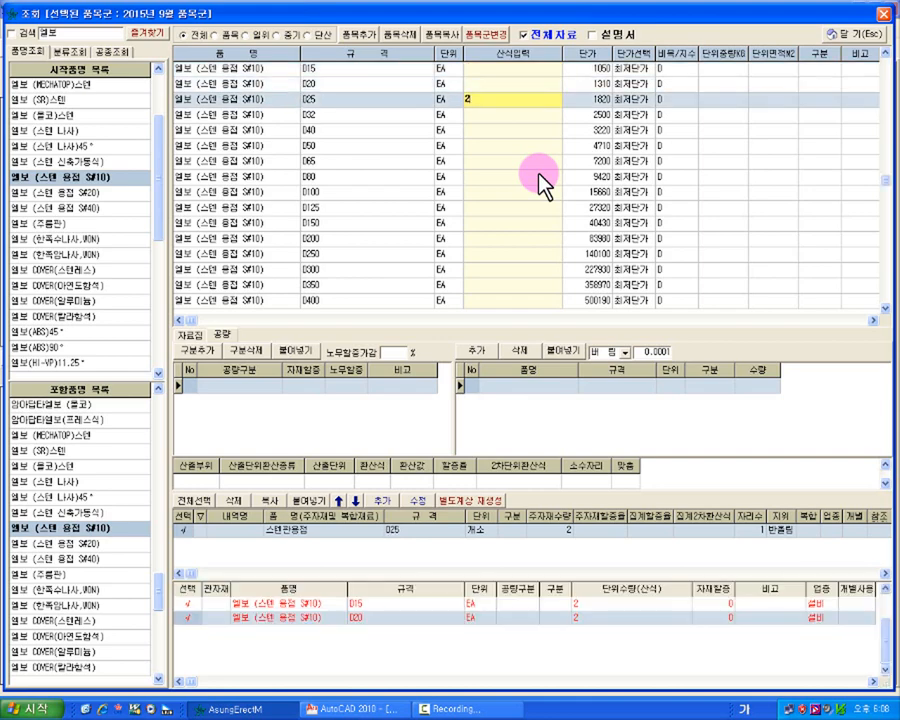
pyautogui.press('Return')
pyautogui.write('2')
pyautogui.press('Return')
pyautogui.write('2')
pyautogui.press('Return')
pyautogui.write('2')
pyautogui.press('Return')
pyautogui.write('2')
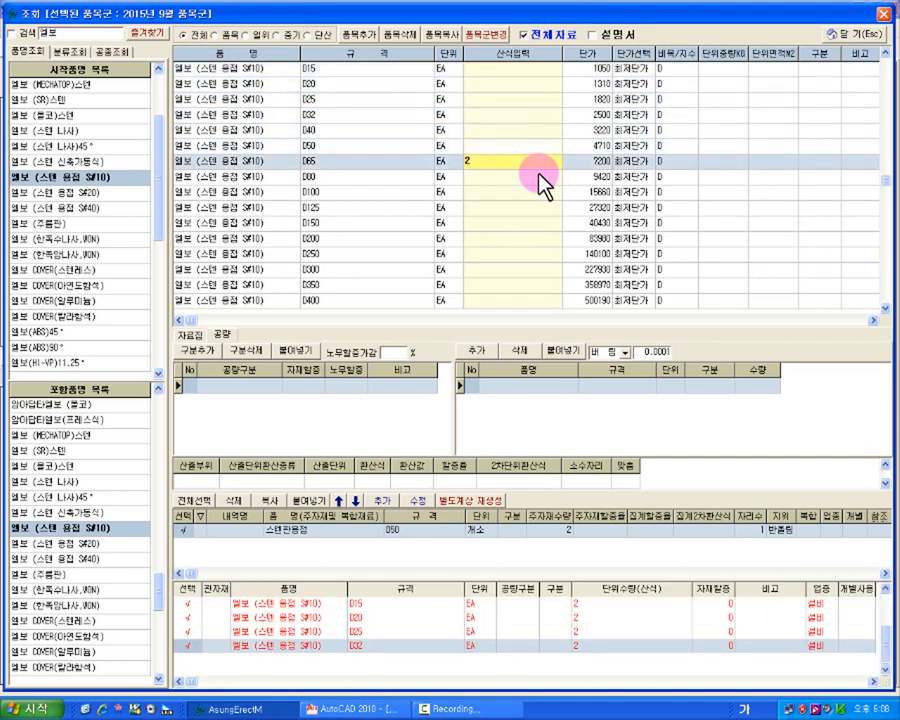
pyautogui.press('Return')
pyautogui.write('2')
pyautogui.press('Return')
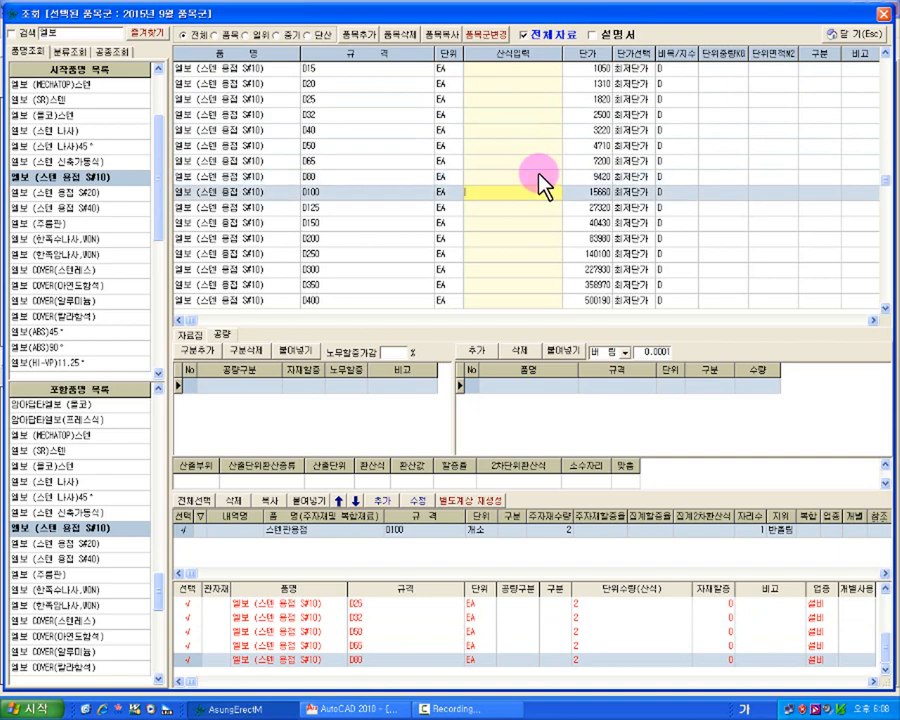
pyautogui.write('2')
pyautogui.press('Return')
pyautogui.write('2')
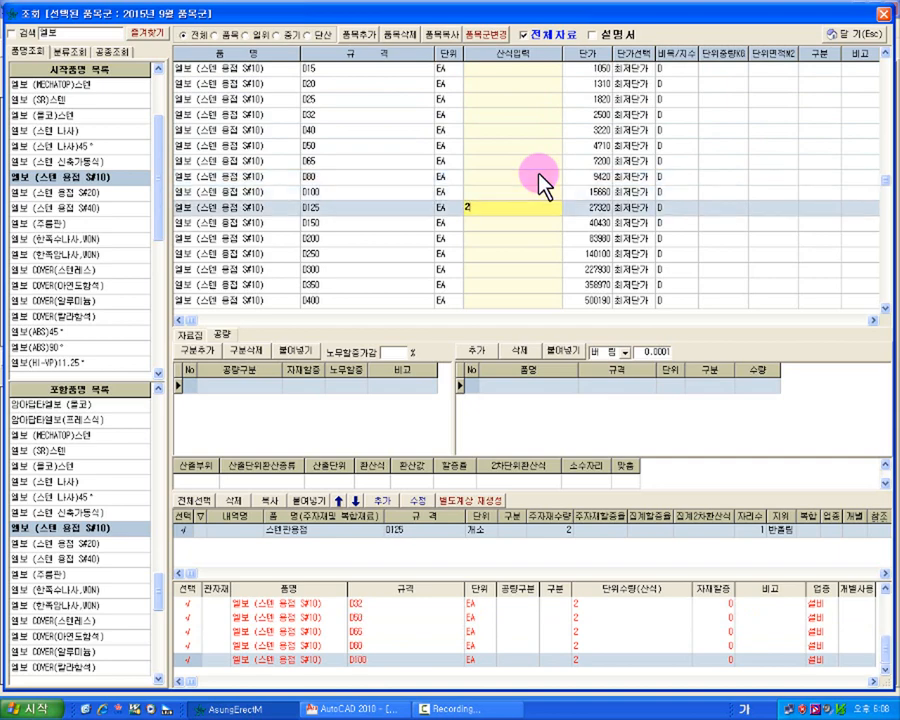
pyautogui.press('Return')
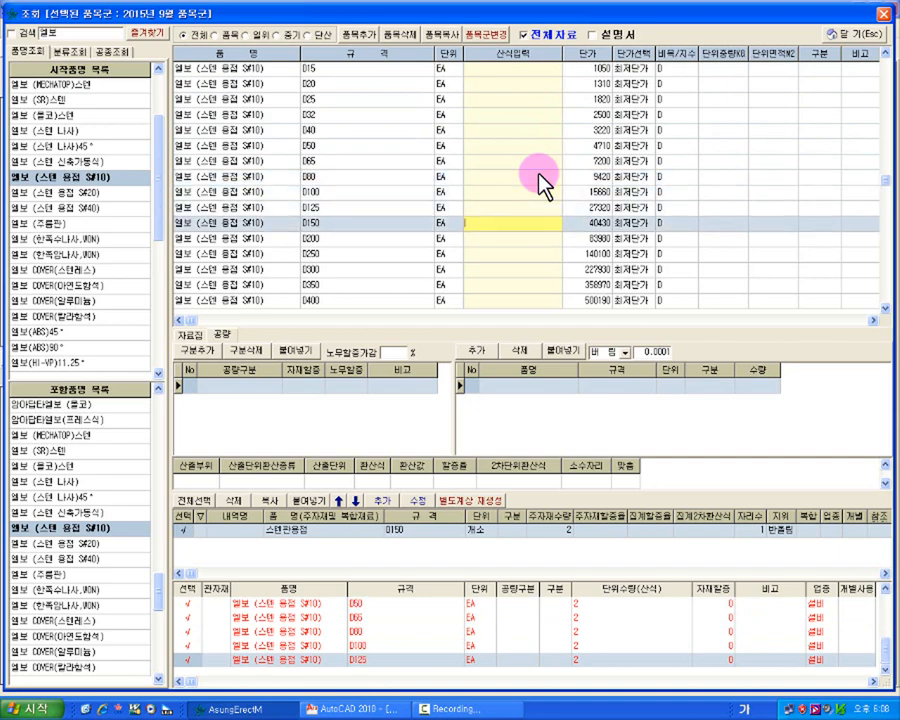
pyautogui.write('2')
pyautogui.press('Return')
pyautogui.write('2')
pyautogui.press('Return')
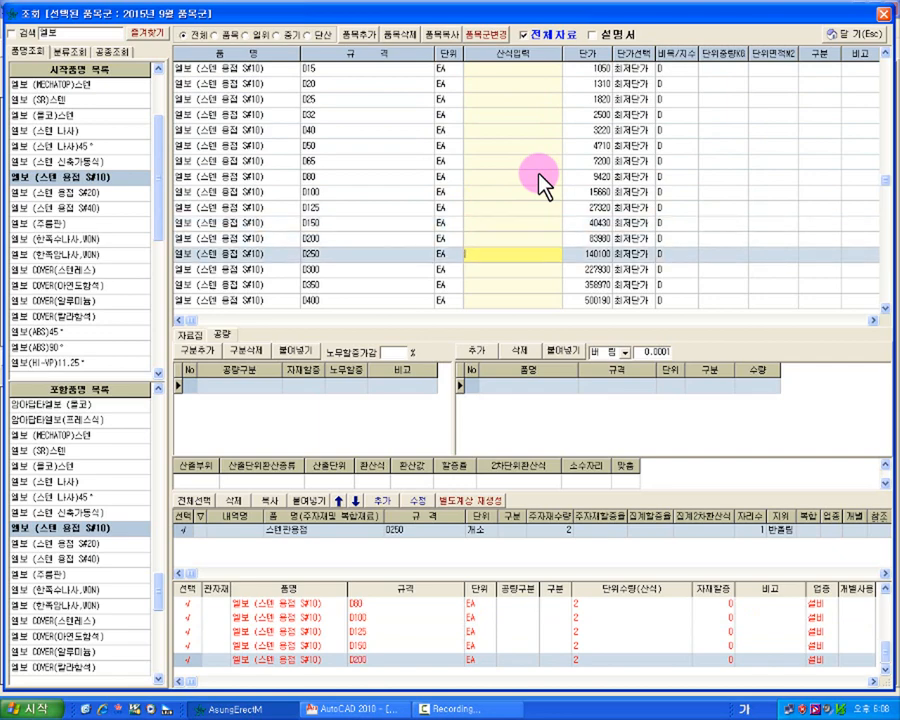
pyautogui.write('2')
pyautogui.press('Return')
pyautogui.write('2')
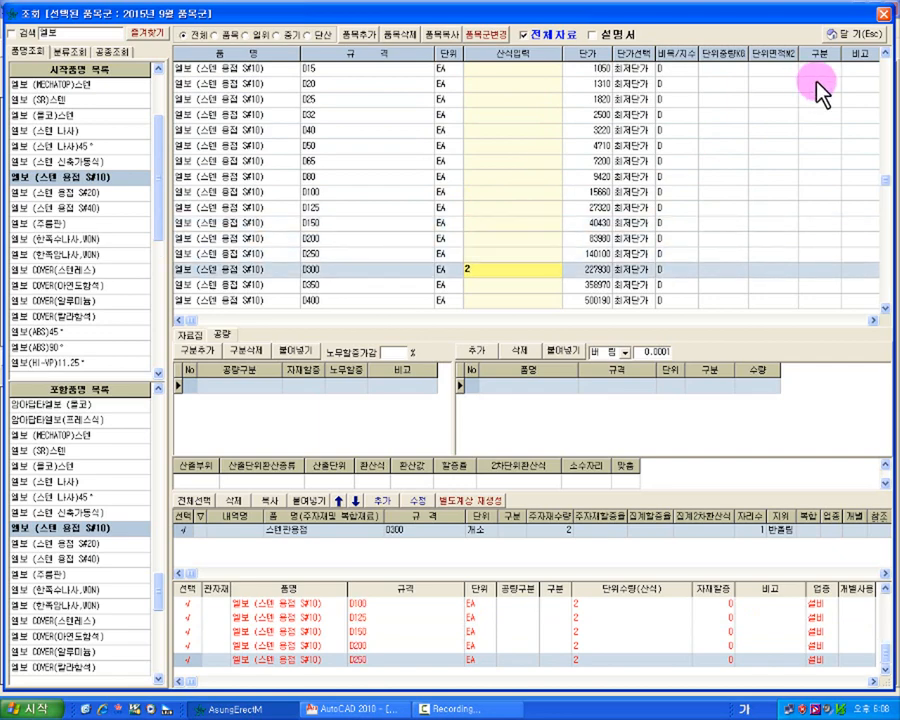
pyautogui.click(852, 34)
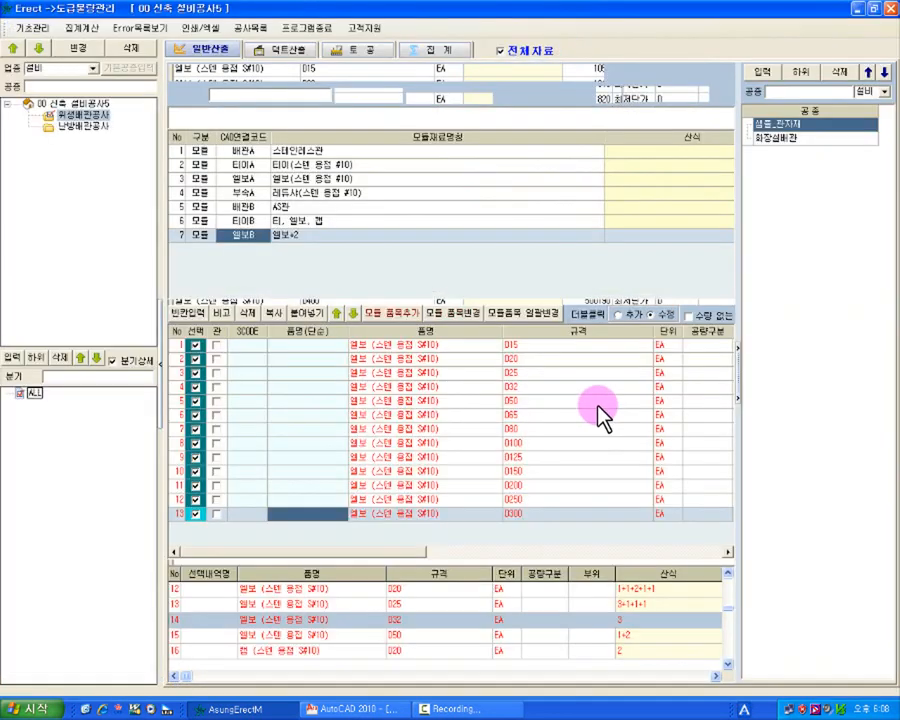
# Check the unit quantities of the 엘보*2 items, narrow the 규격 column and generate the item codes with 코드작성.
pyautogui.click(727, 551)
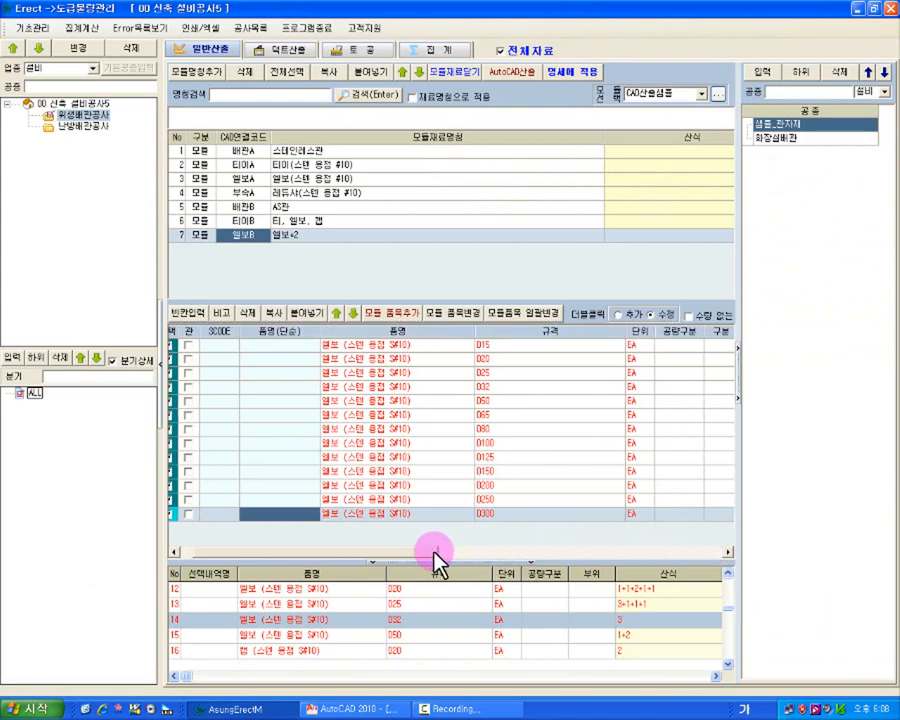
pyautogui.moveTo(436, 548); pyautogui.dragTo(490, 549)
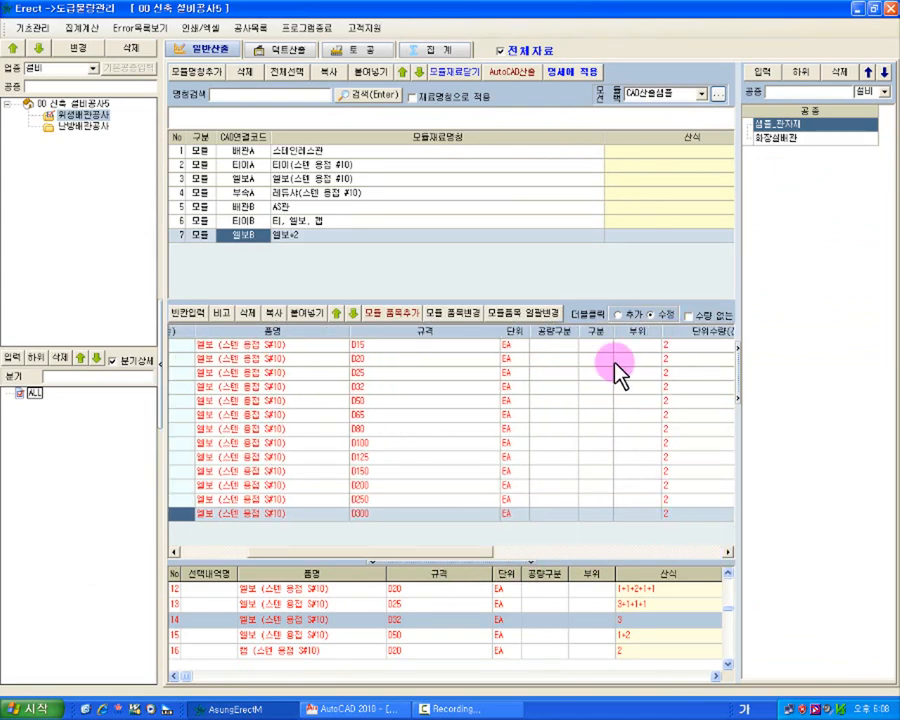
pyautogui.moveTo(501, 331); pyautogui.dragTo(417, 331)
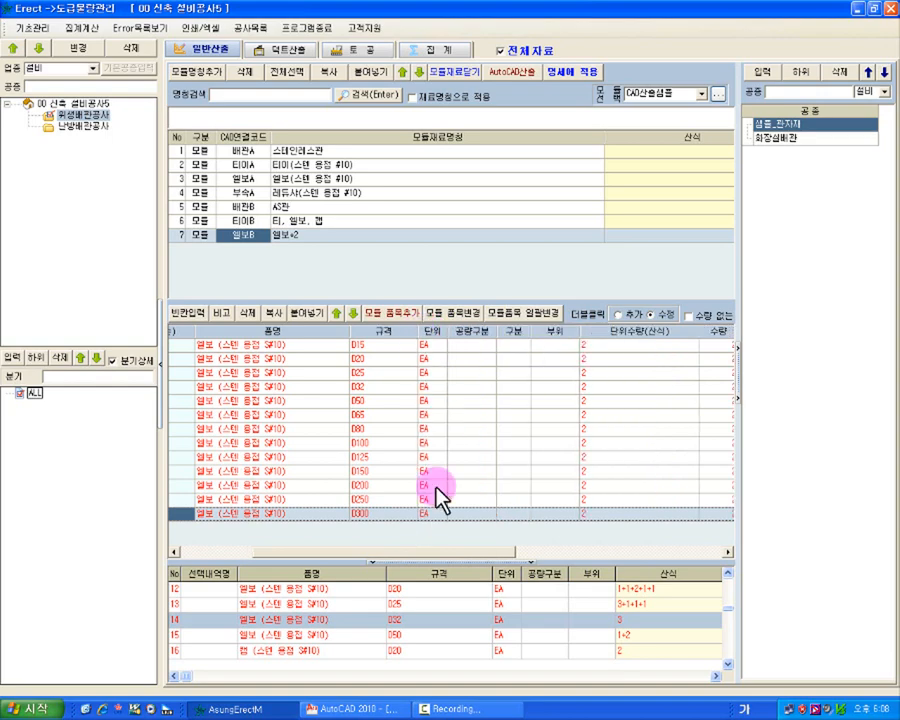
pyautogui.moveTo(406, 549); pyautogui.dragTo(295, 549)
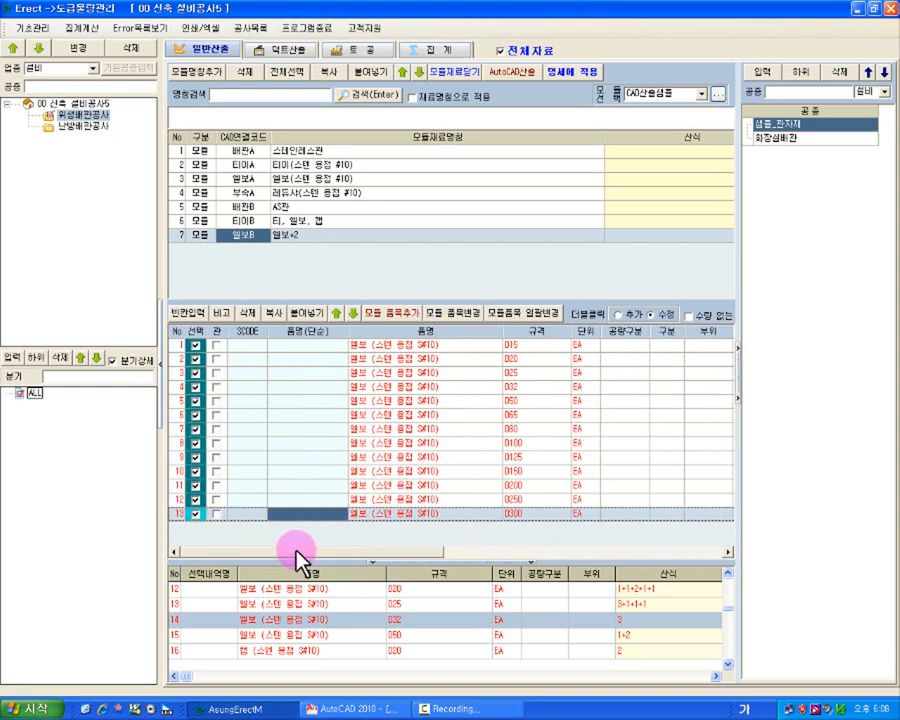
pyautogui.click(248, 350)
pyautogui.rightClick(248, 350)
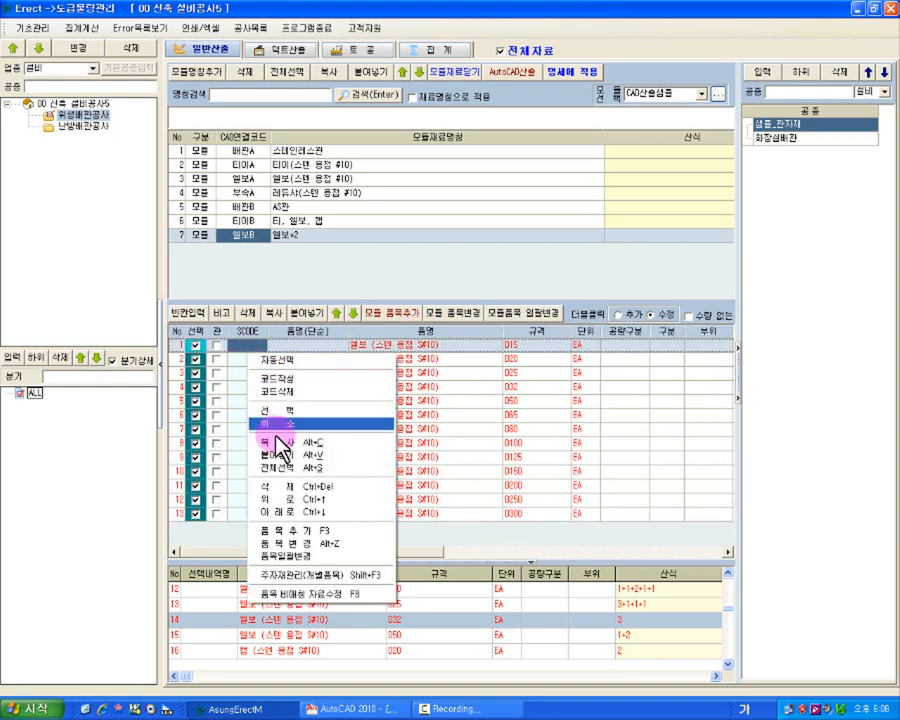
pyautogui.click(311, 384)
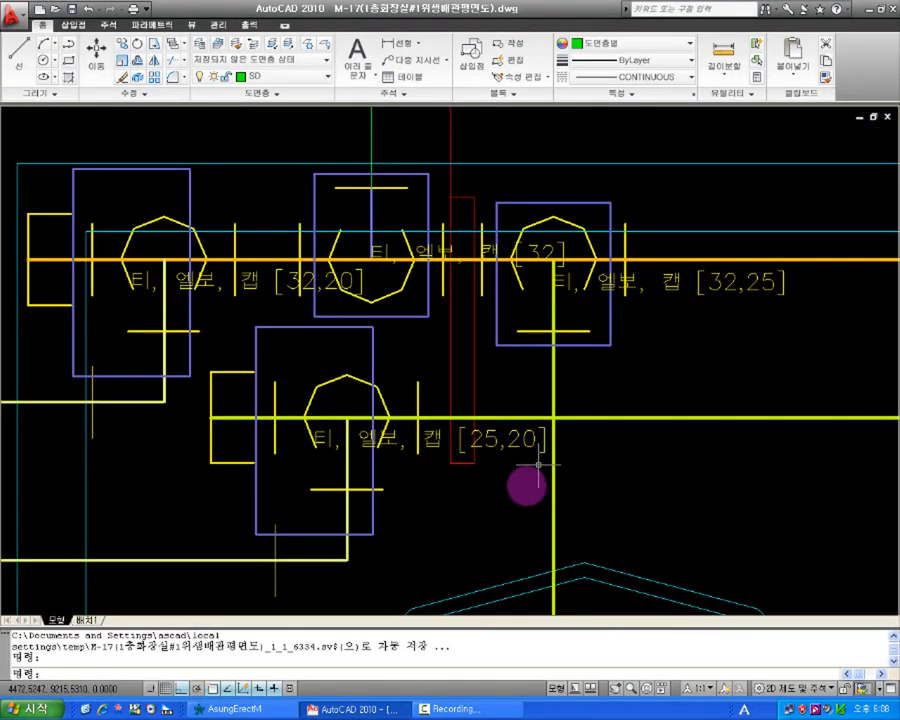
# Switch to AutoCAD and erase the green fitting box around the D25 riser elbow marked HIDE:1 beside the men's toilet.
pyautogui.scroll(-5, 536, 478)
pyautogui.moveTo(476, 394); pyautogui.dragTo(315, 201, button='middle')
pyautogui.moveTo(156, 424); pyautogui.dragTo(315, 148, button='middle')
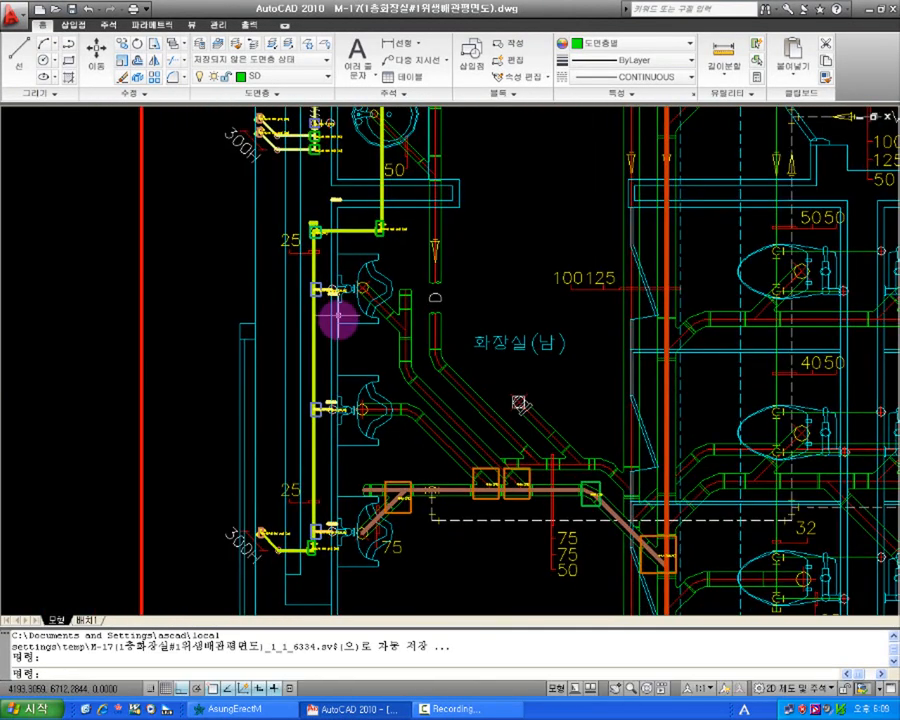
pyautogui.scroll(8, 338, 318)
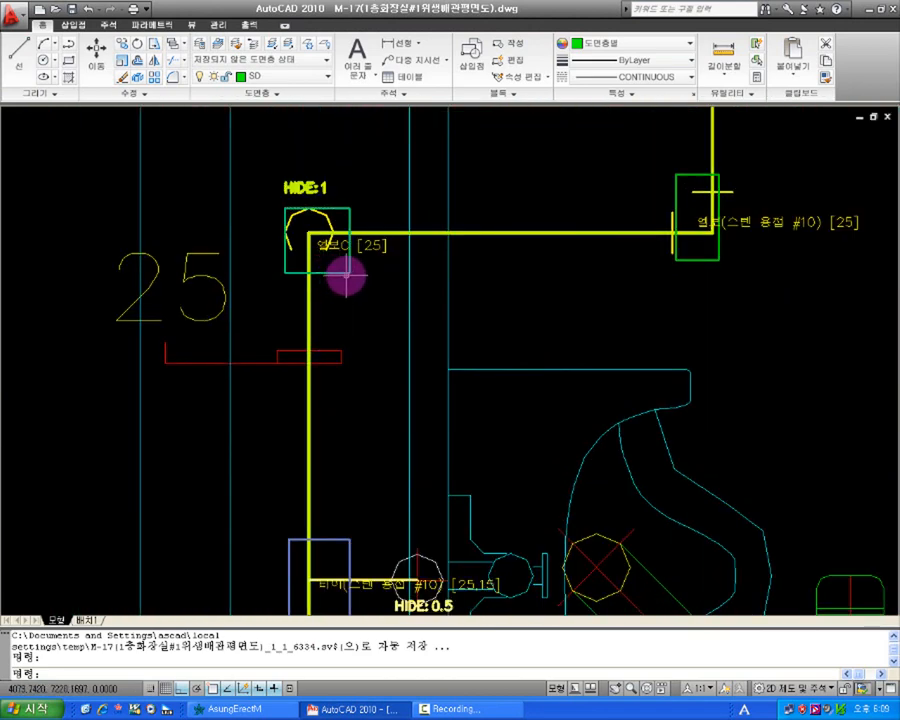
pyautogui.click(345, 273)
pyautogui.press('Delete')
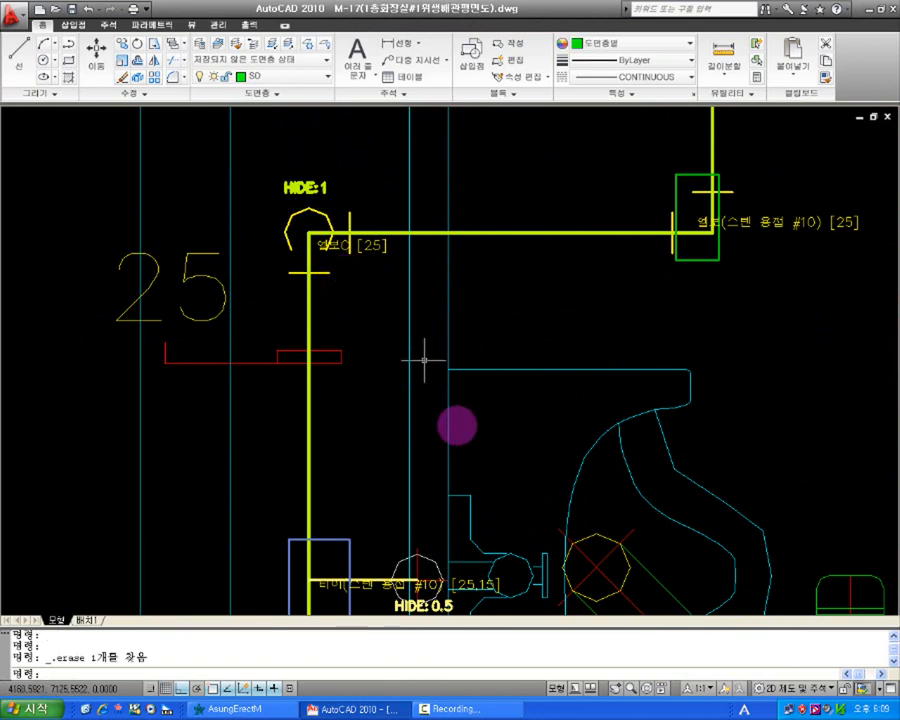
# Return to AsungErectM, launch the AutoCAD takeoff tool EquipmentCAD and run its CAD preparation for the drawing.
pyautogui.click(255, 712)
pyautogui.click(515, 74)
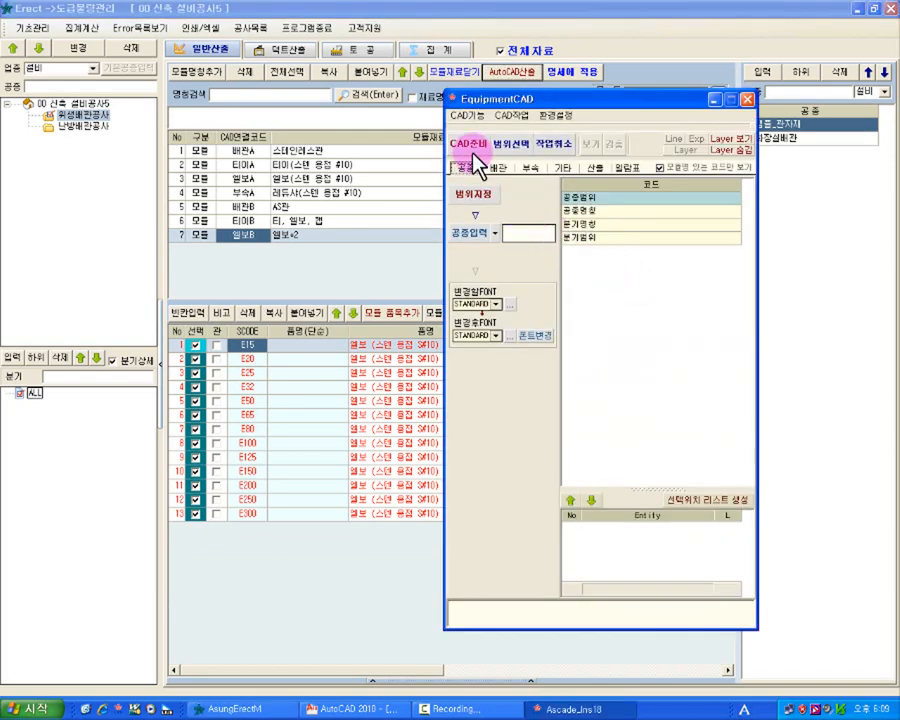
pyautogui.click(472, 150)
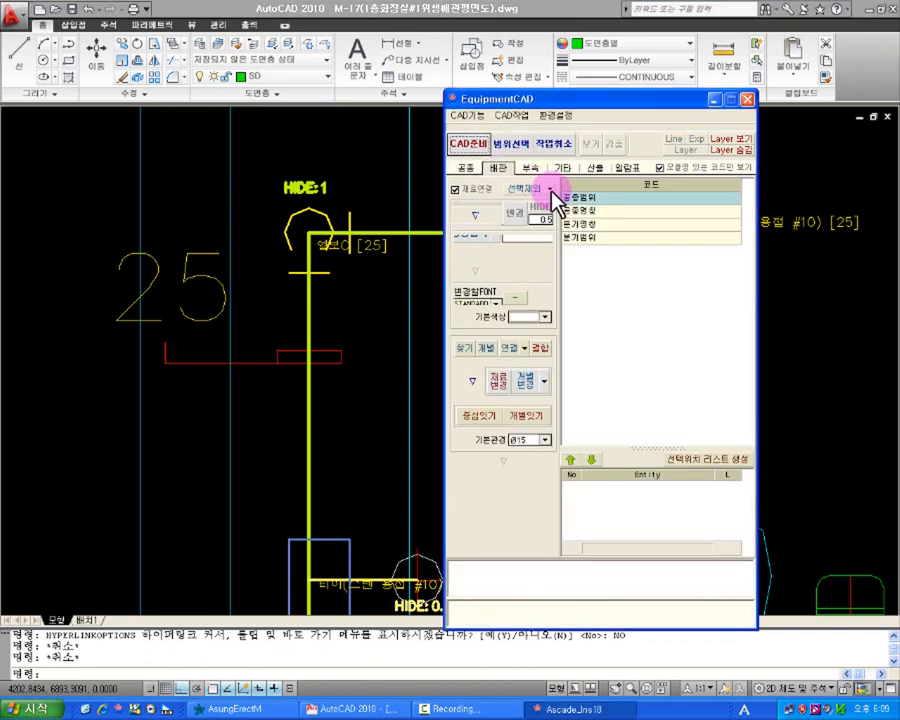
# Link the module materials to the EquipmentCAD fitting list and select the 엘보B module 엘보*2.
pyautogui.click(530, 168)
pyautogui.rightClick(638, 252)
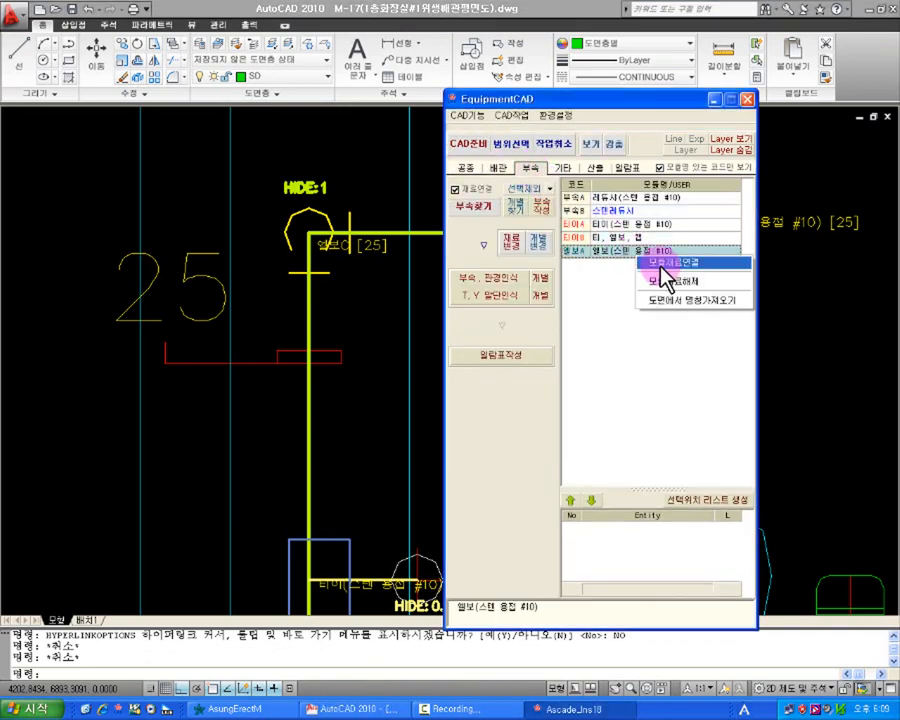
pyautogui.click(661, 263)
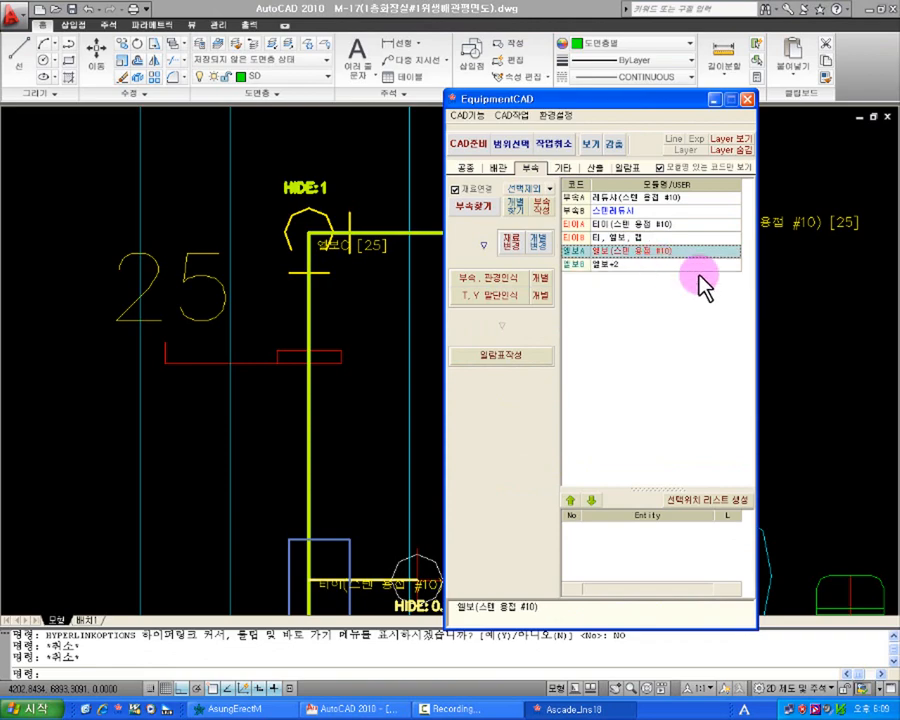
pyautogui.click(610, 266)
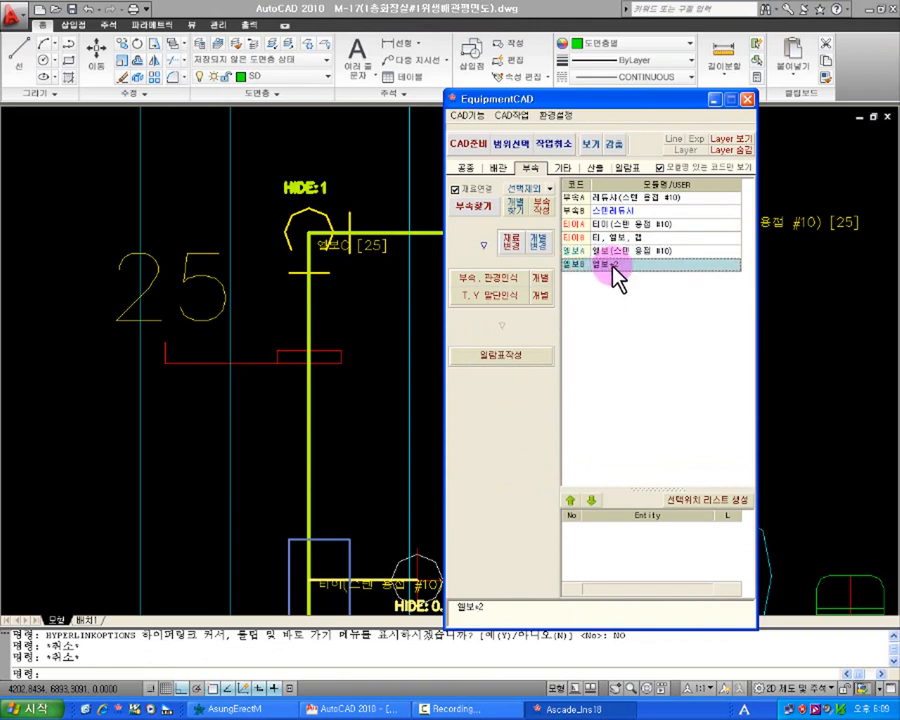
# Cancel the fitting search, create an 엘보*2 fitting box on the D25 elbow at HIDE:1 and list the 엘보B fittings.
pyautogui.click(486, 208)
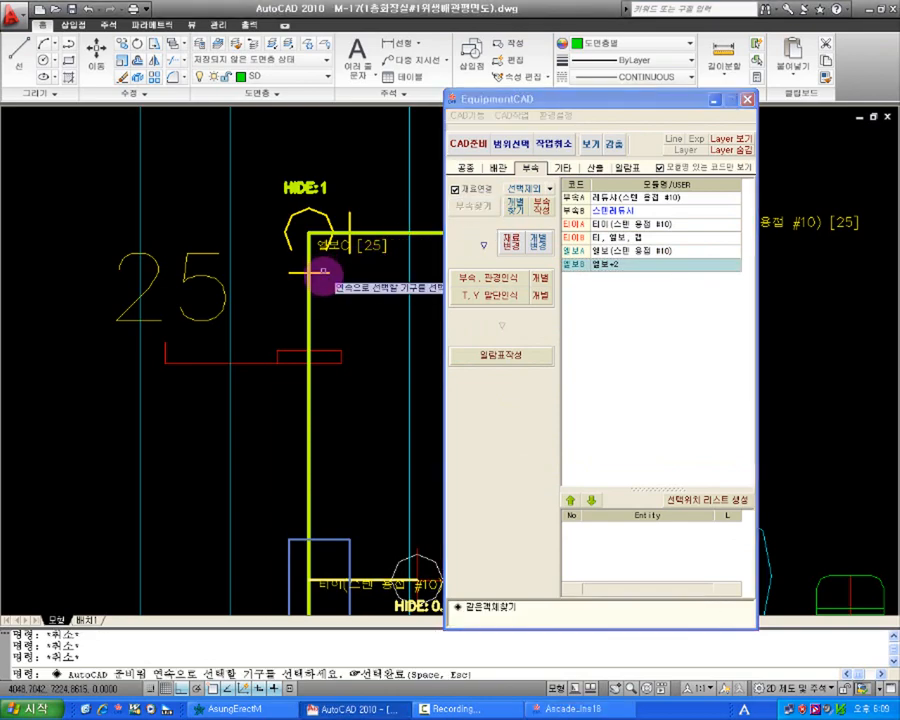
pyautogui.press('Escape')
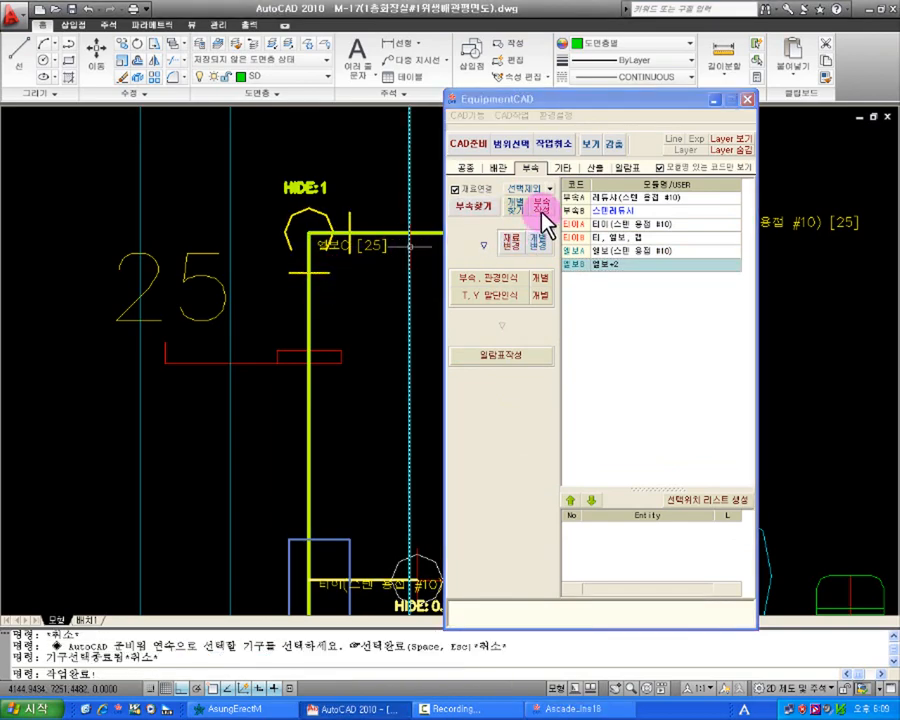
pyautogui.click(545, 222)
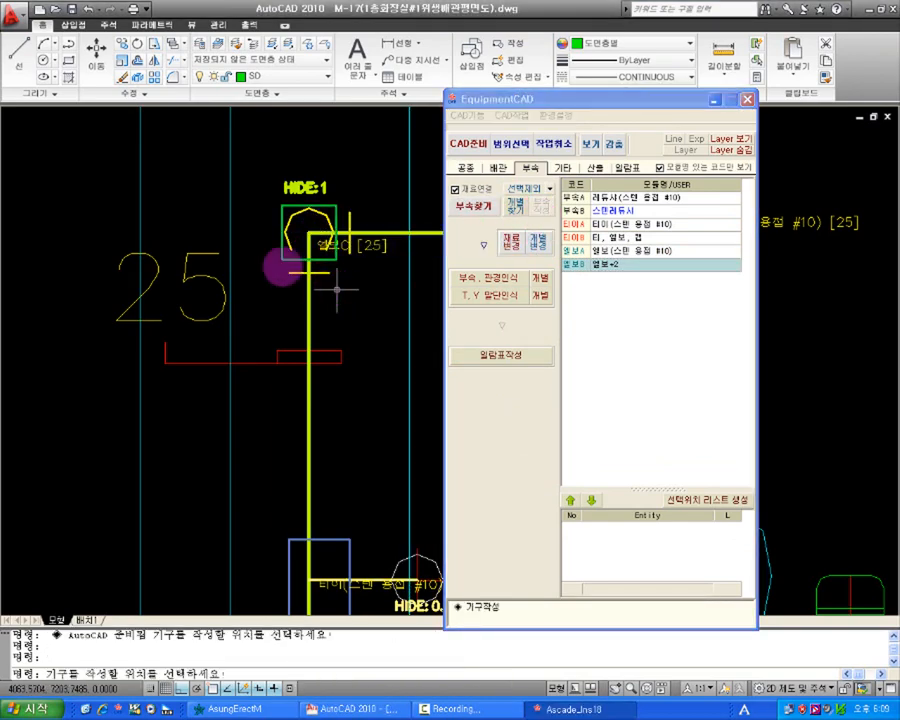
pyautogui.click(595, 143)
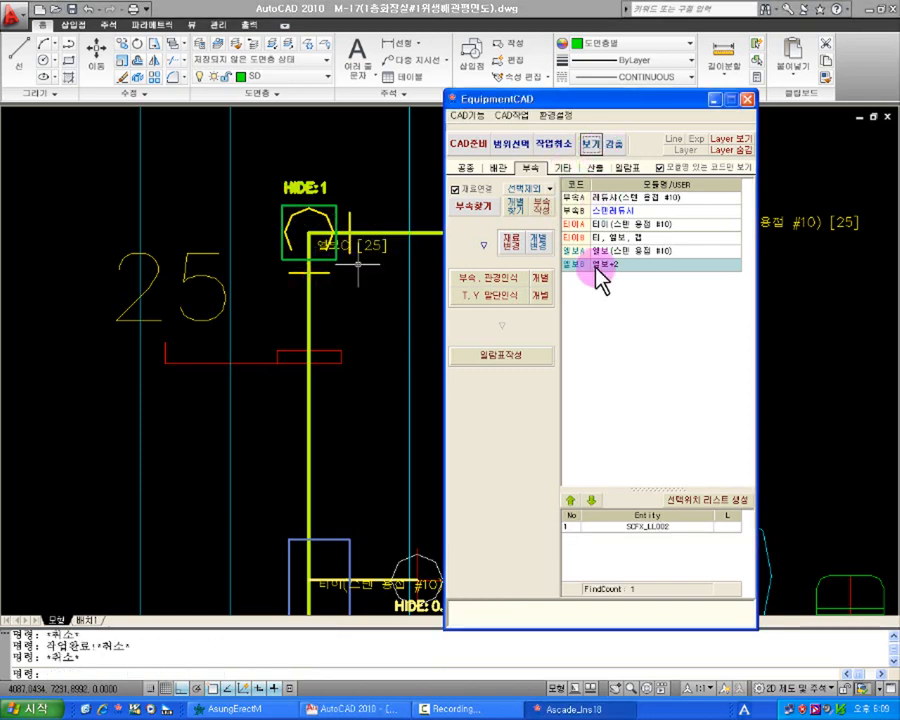
# Restart the range selection and pick the red boundary around the toilet plan as the work range.
pyautogui.click(512, 143)
pyautogui.scroll(-2, 390, 320)
pyautogui.scroll(-4, 236, 380)
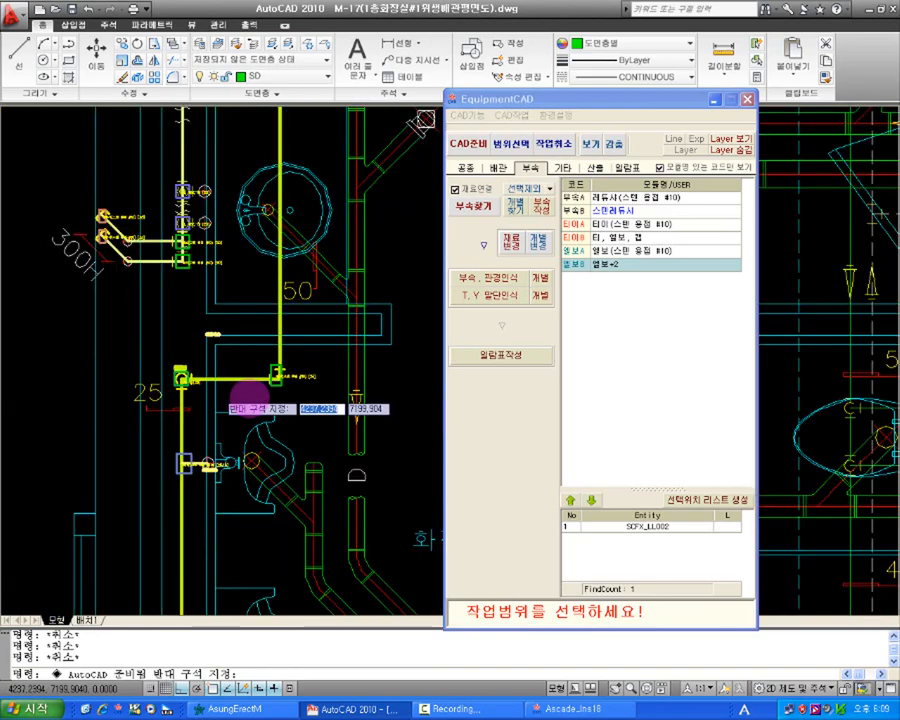
pyautogui.click(512, 145)
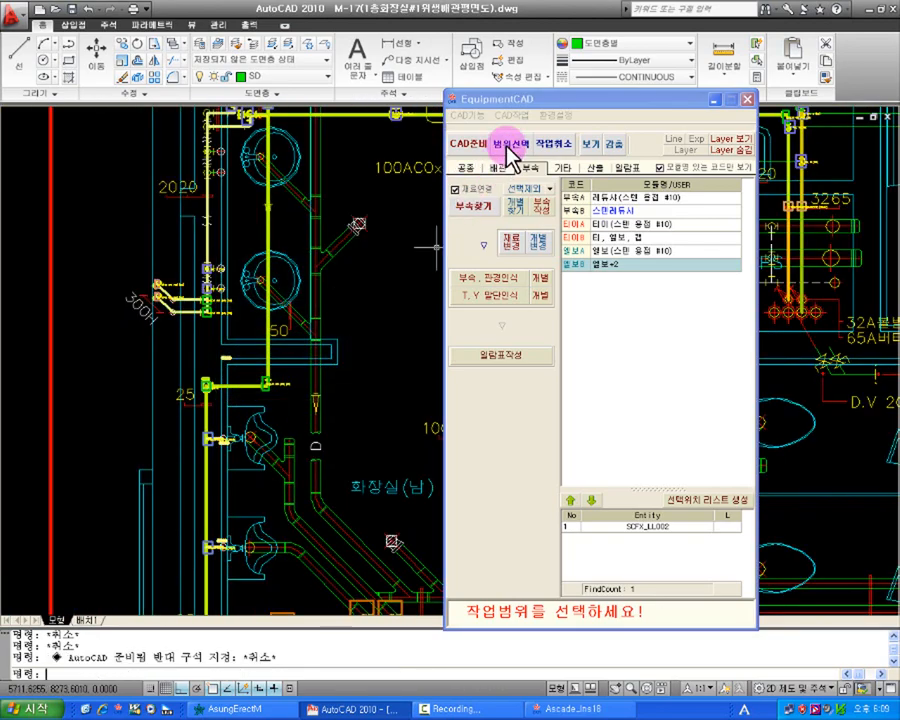
pyautogui.press('Return')
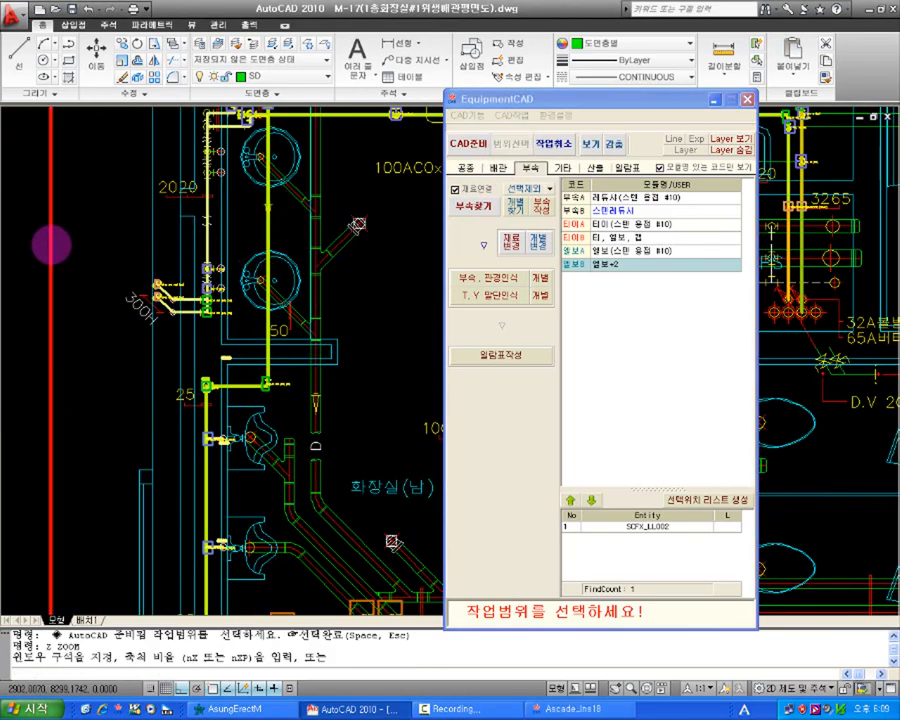
# Recognize the fittings and pipe sizes in the work range, relabelling the D25 elbow at HIDE:1 as 엘보*2 [25].
pyautogui.scroll(6, 227, 367)
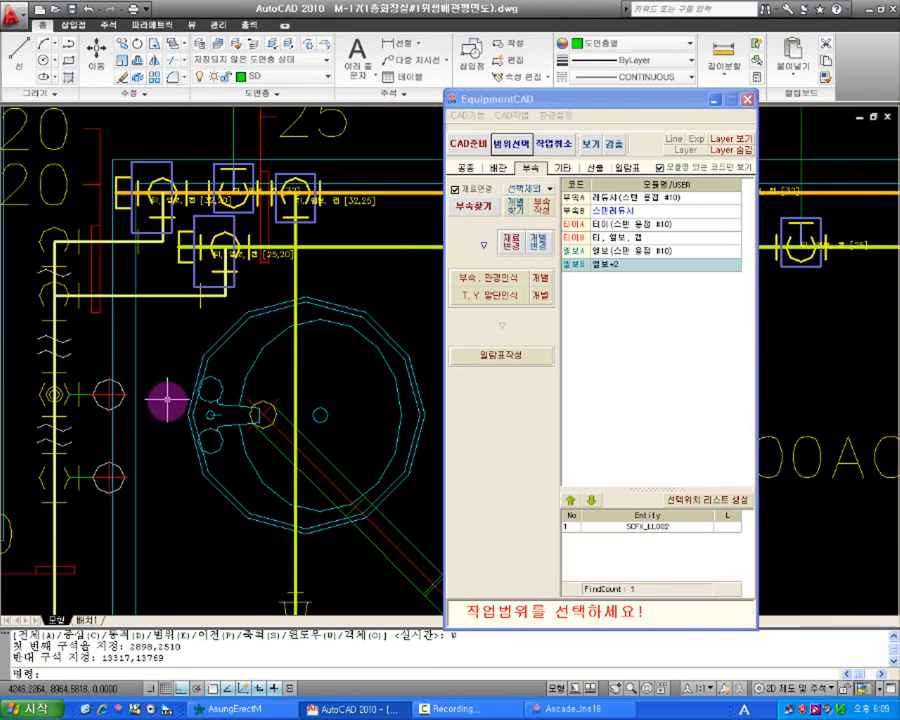
pyautogui.scroll(3, 201, 422)
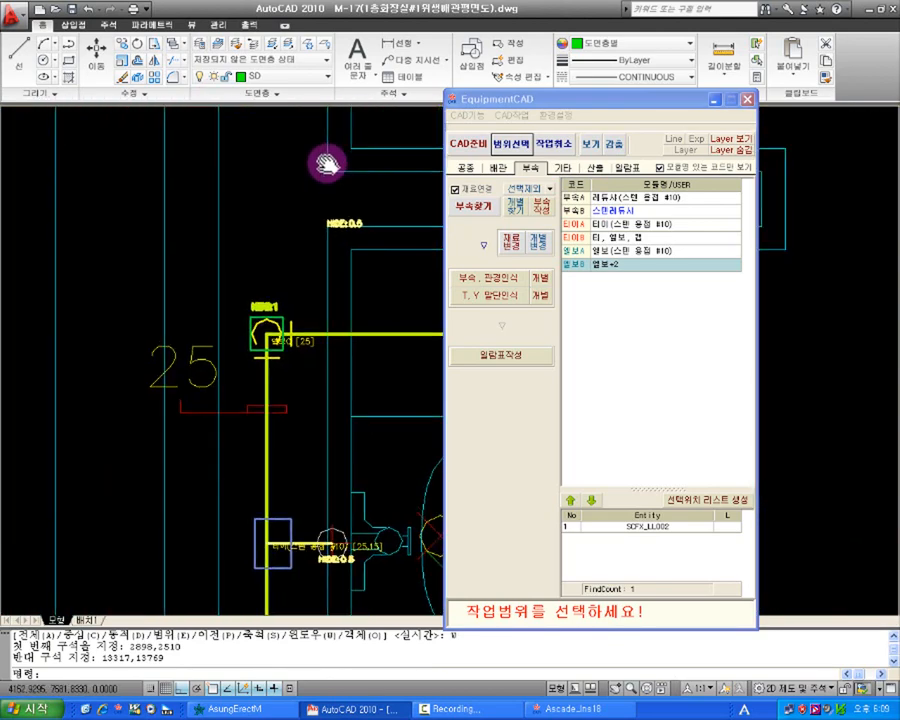
pyautogui.scroll(3, 234, 362)
pyautogui.moveTo(365, 351); pyautogui.dragTo(280, 358, button='middle')
pyautogui.click(541, 207)
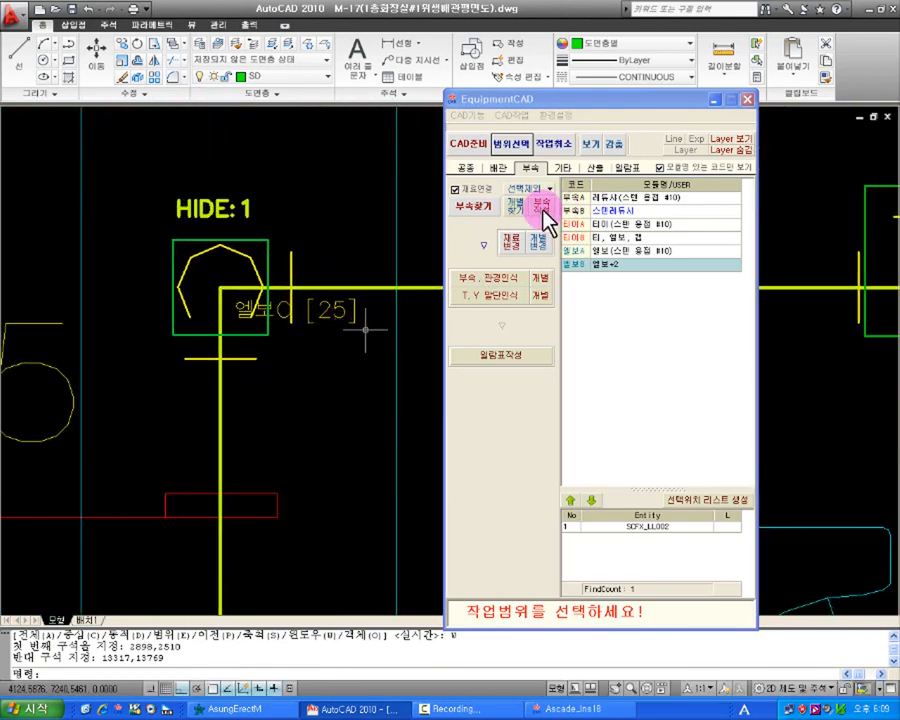
pyautogui.click(575, 198)
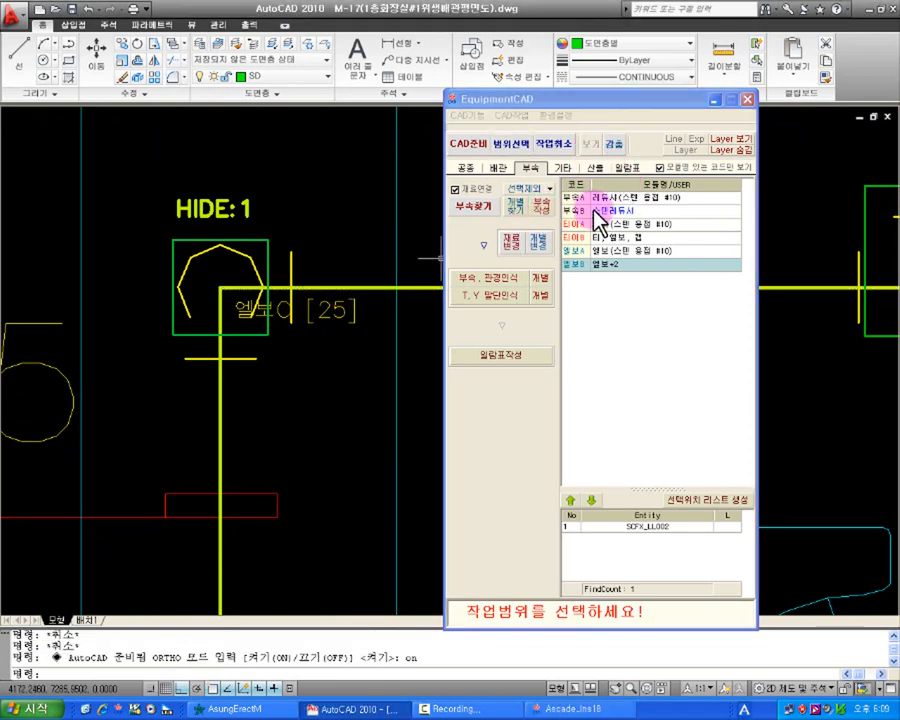
pyautogui.click(290, 341)
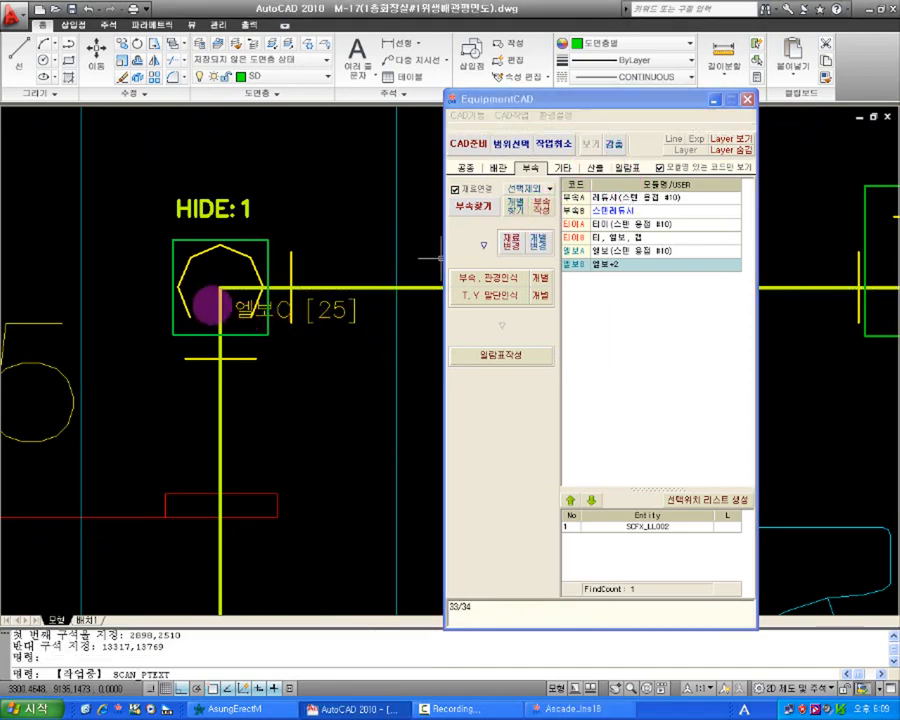
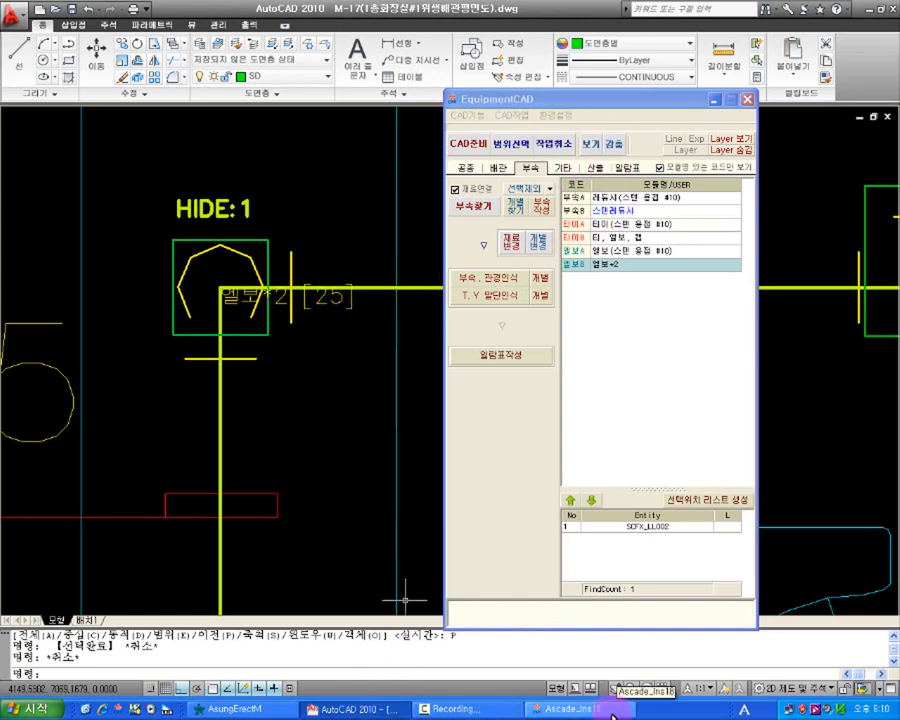
# Switch to AsungErectM, move EquipmentCAD aside and compare the D25 item of module 엘보*2 with the HIDE:1 elbow in AutoCAD.
pyautogui.click(235, 709)
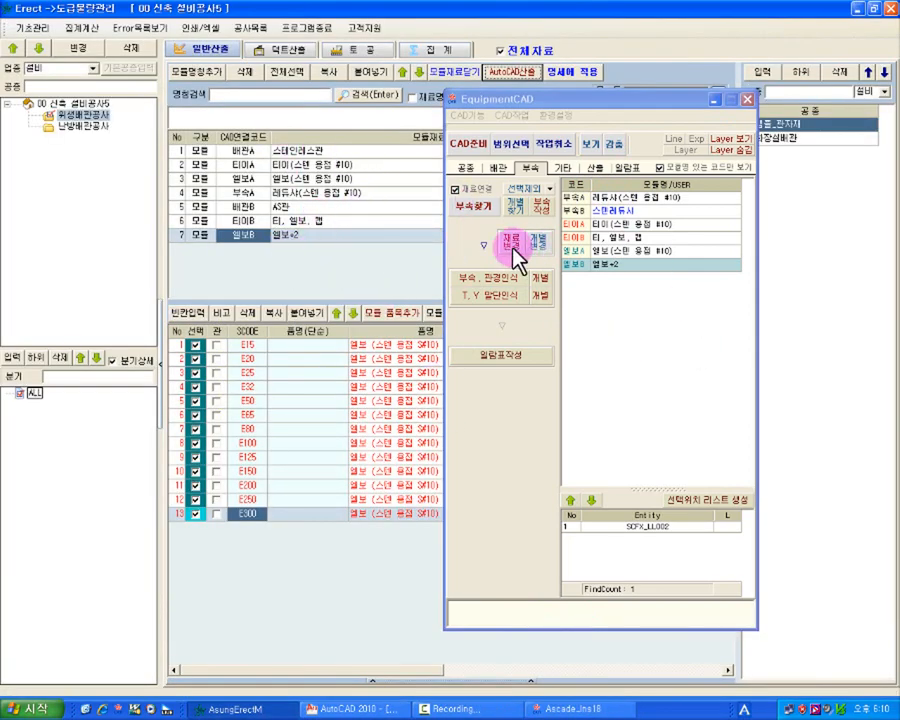
pyautogui.moveTo(558, 100); pyautogui.dragTo(680, 109)
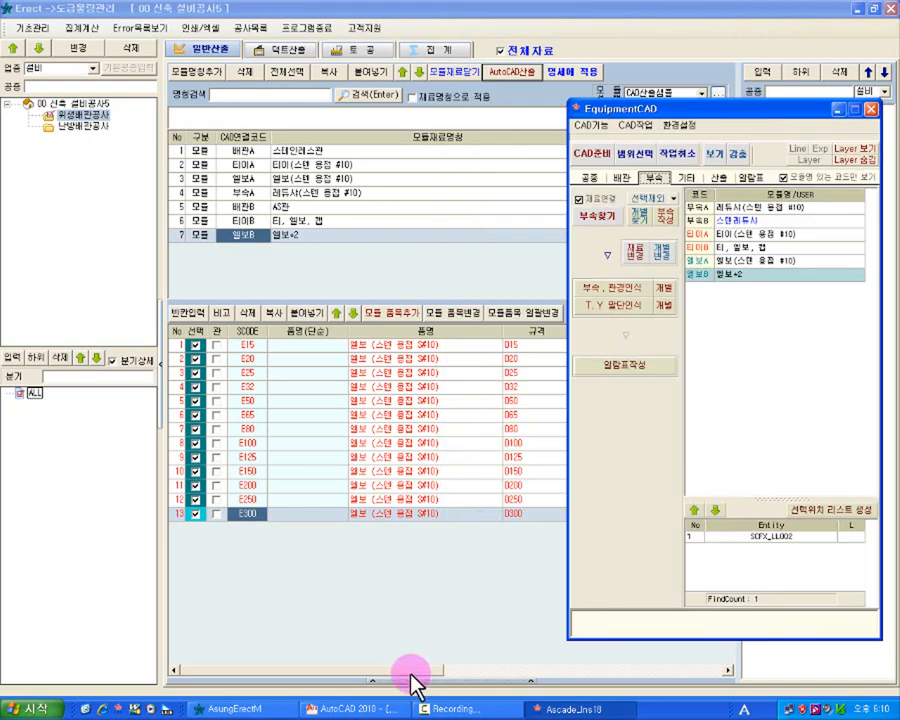
pyautogui.click(350, 708)
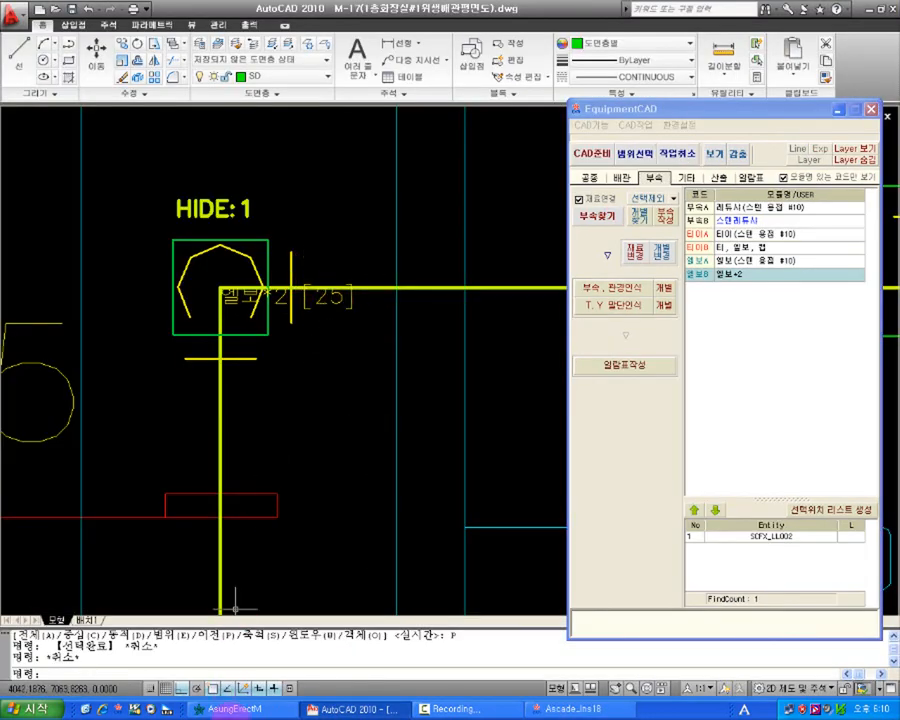
pyautogui.click(250, 707)
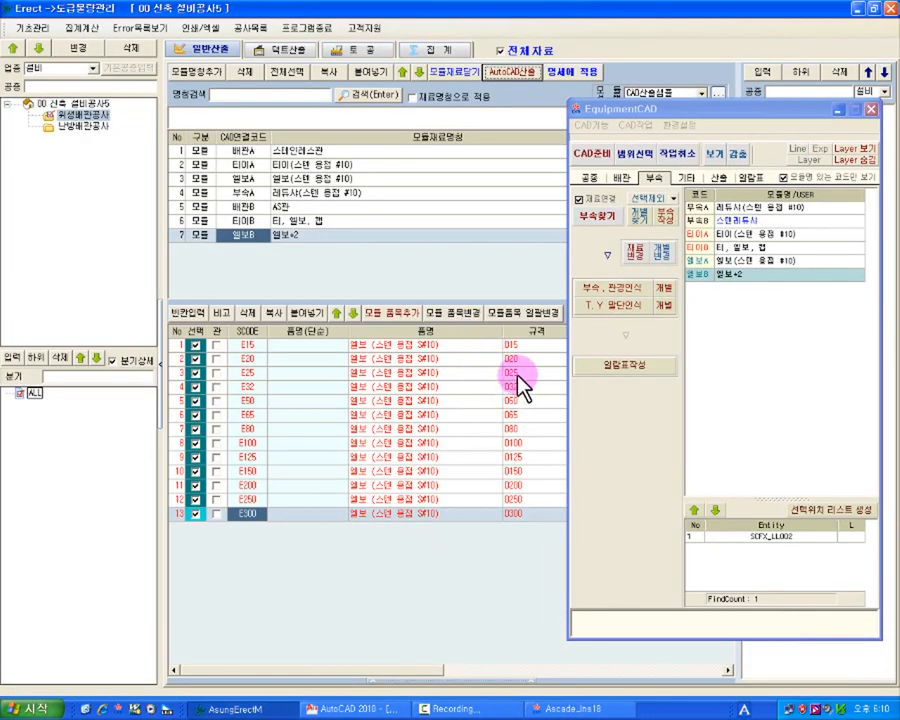
pyautogui.click(517, 374)
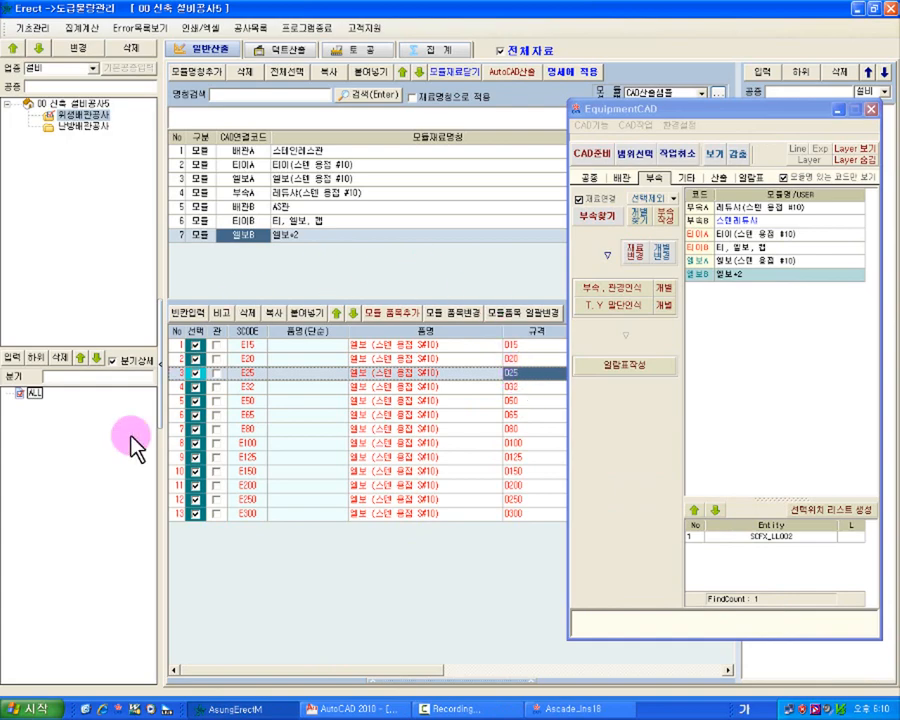
pyautogui.click(350, 708)
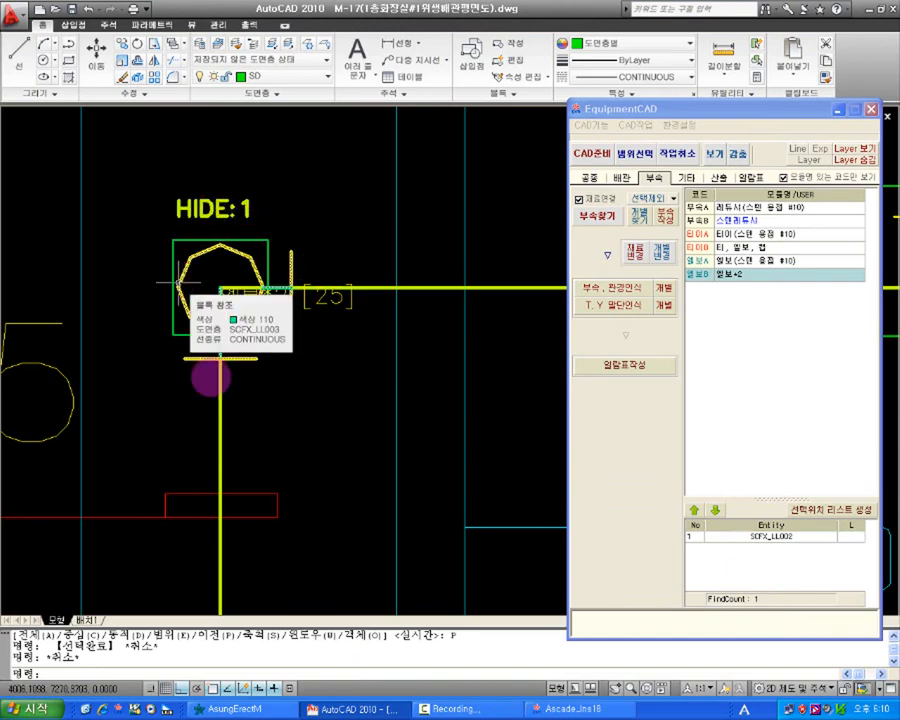
pyautogui.click(235, 708)
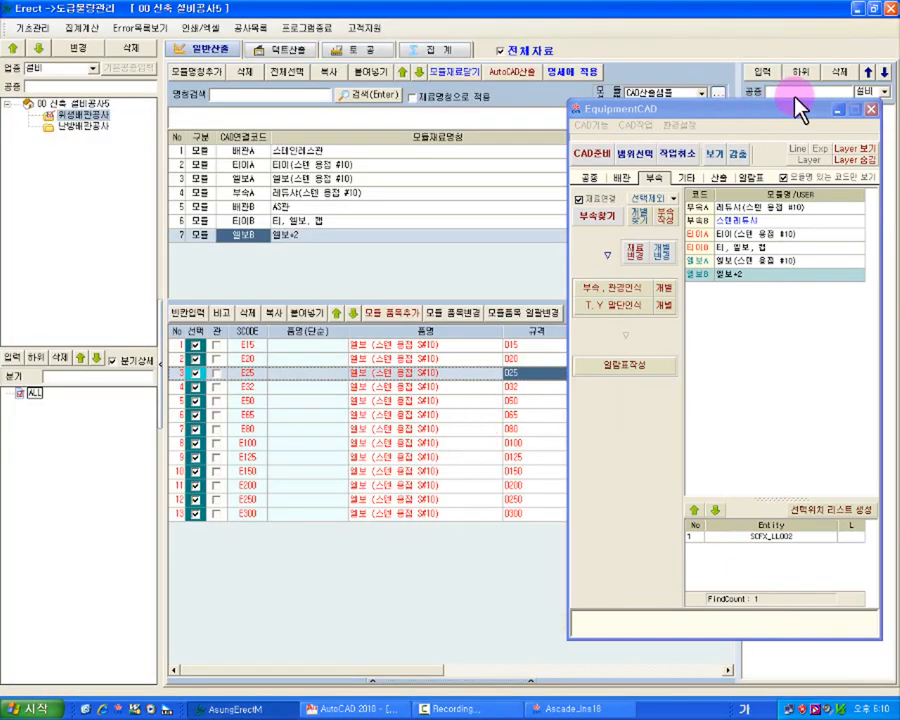
# Minimize EquipmentCAD and examine the unit quantities of the stainless welded elbows in the 엘보*2 module.
pyautogui.click(839, 110)
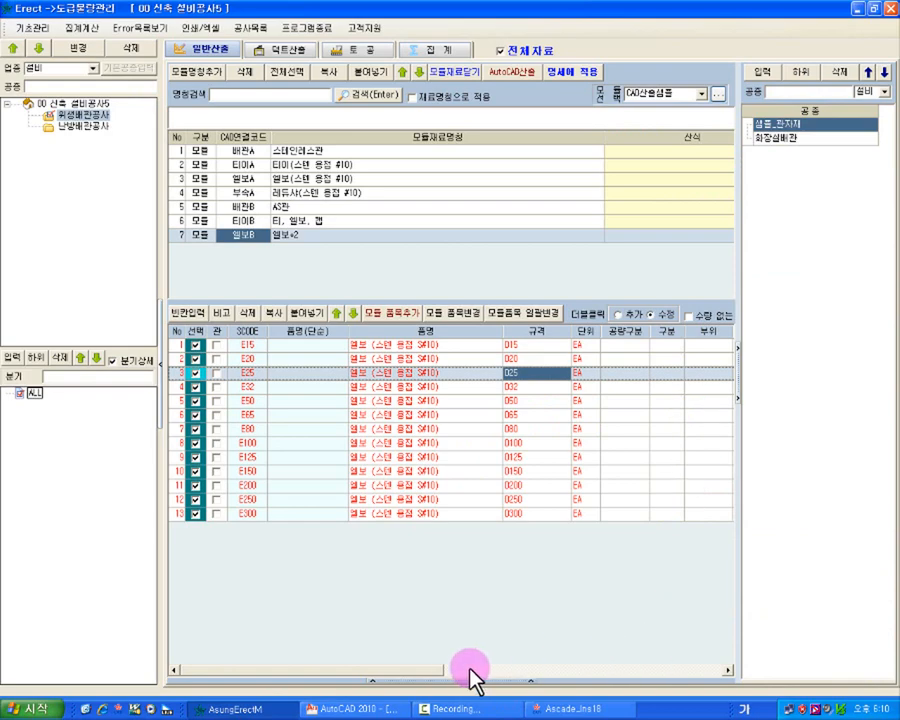
pyautogui.moveTo(428, 671); pyautogui.dragTo(541, 675)
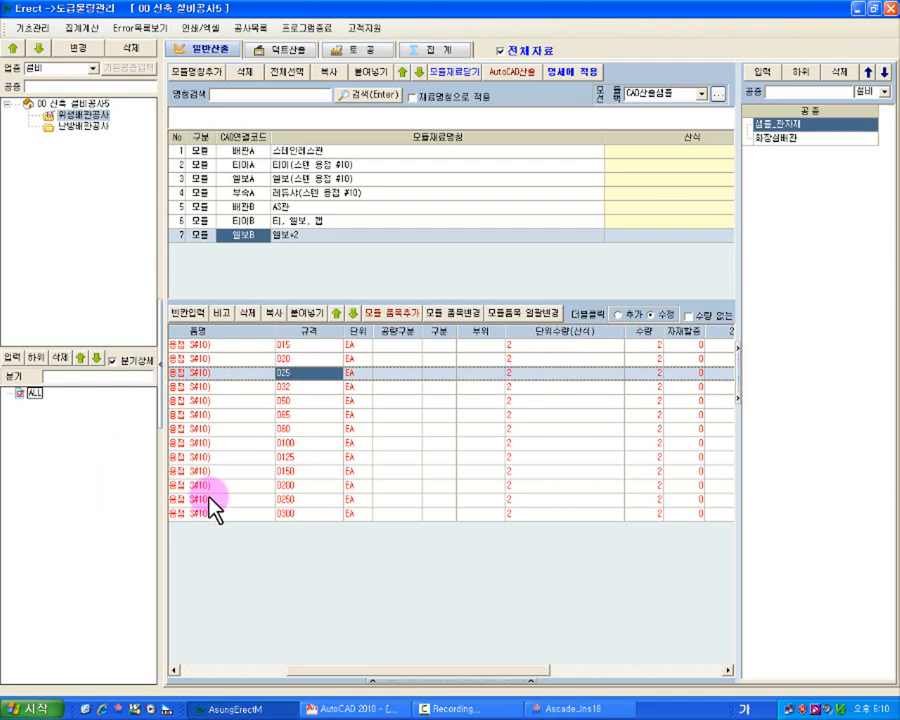
pyautogui.click(432, 373)
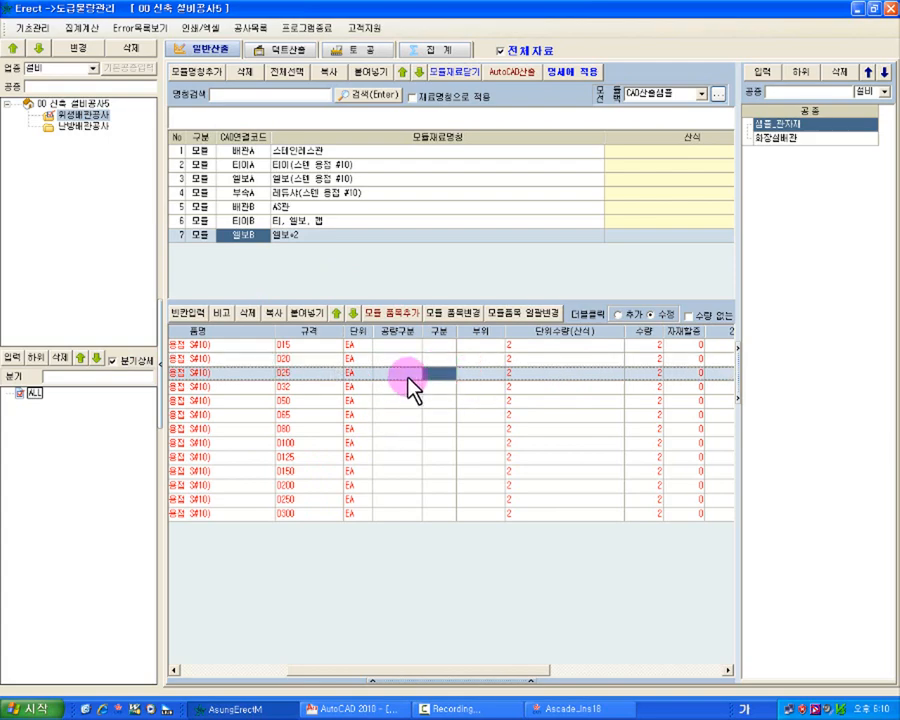
pyautogui.moveTo(420, 680); pyautogui.dragTo(251, 680)
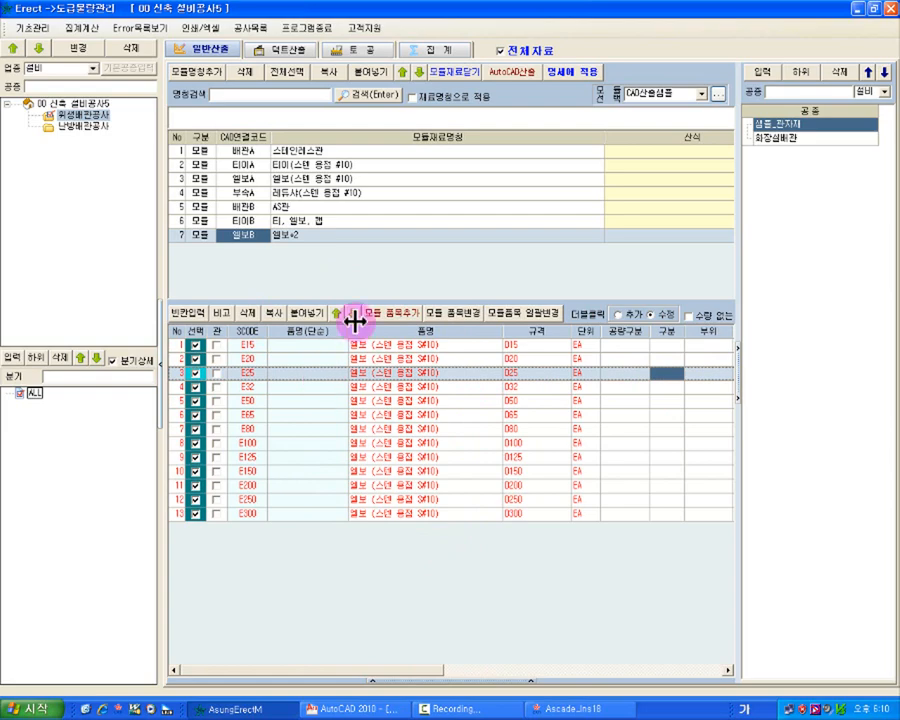
# Compare the item lists of the 티이B module 티, 엘보, 캡 and the 엘보B module 엘보*2.
pyautogui.click(327, 235)
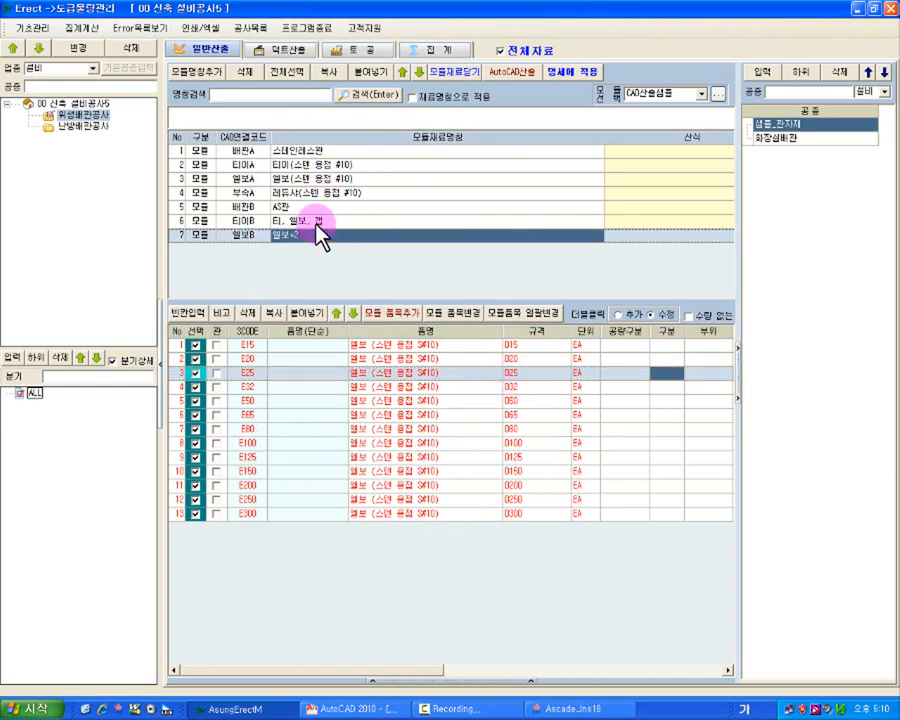
pyautogui.click(298, 221)
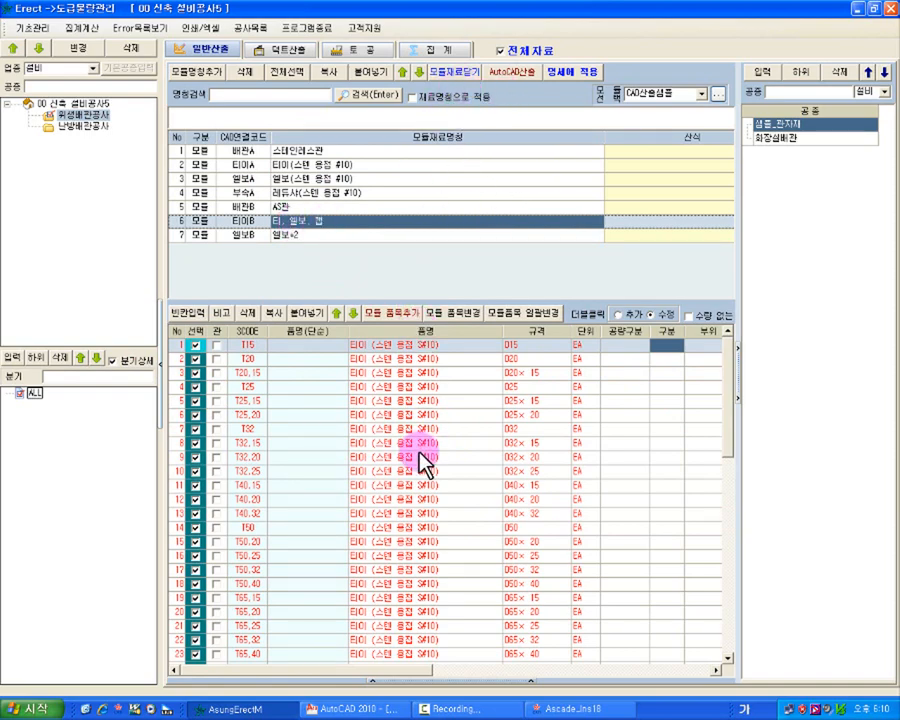
pyautogui.click(308, 236)
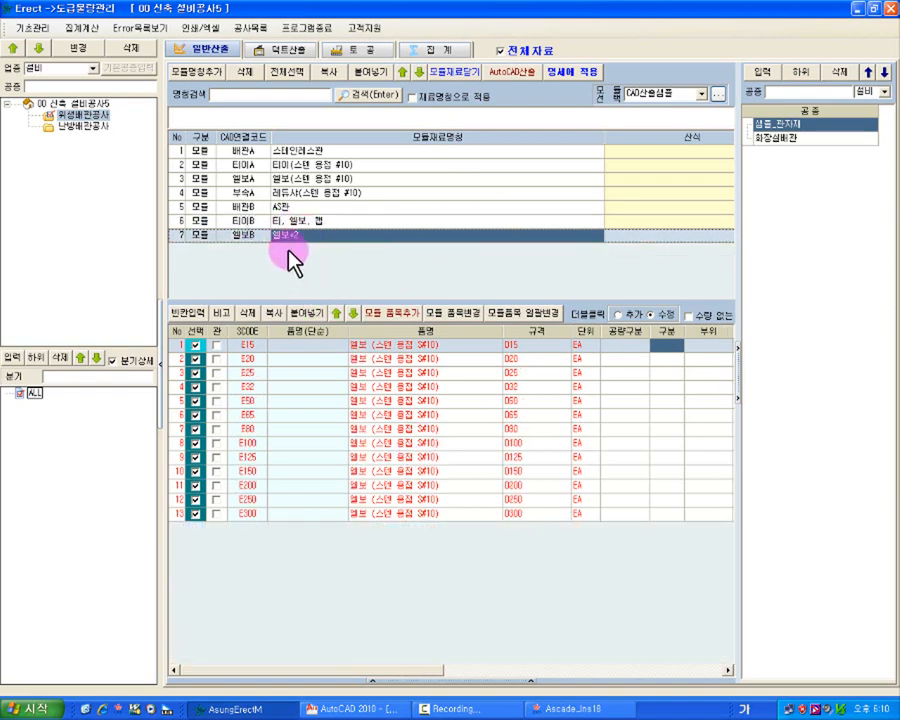
pyautogui.click(333, 241)
# Reopen the AutoCAD takeoff tool EquipmentCAD from AsungErectM and return to the D25 elbow in the AutoCAD drawing.
pyautogui.click(355, 709)
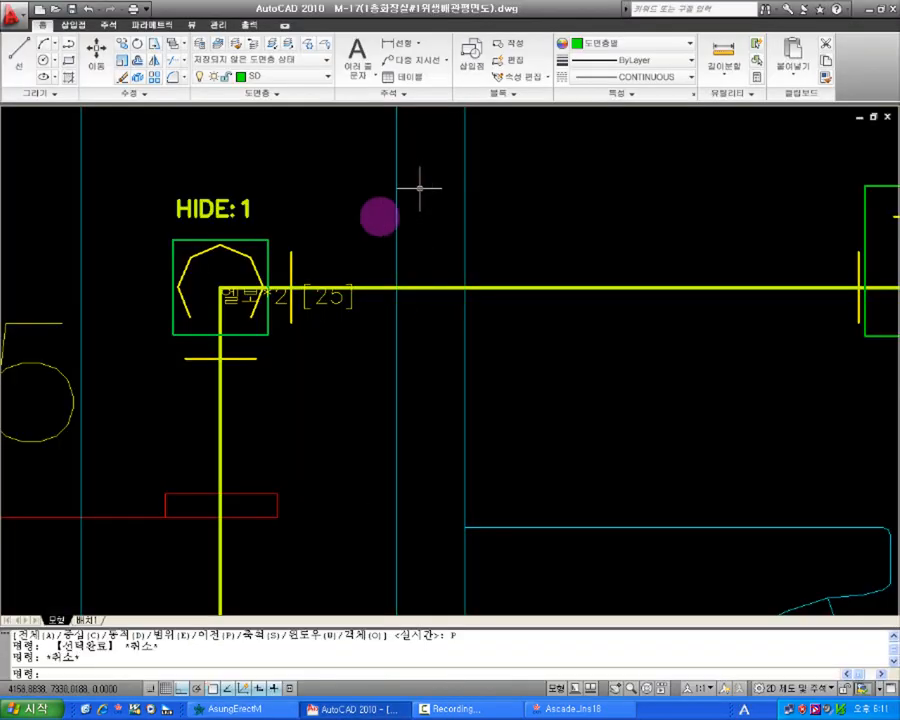
pyautogui.click(355, 709)
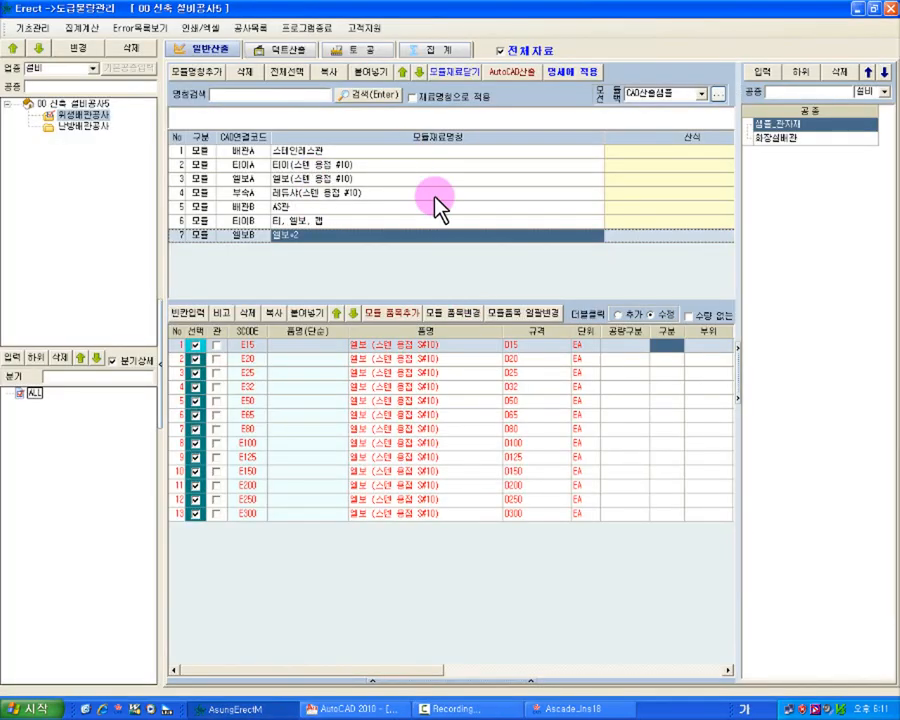
pyautogui.click(355, 709)
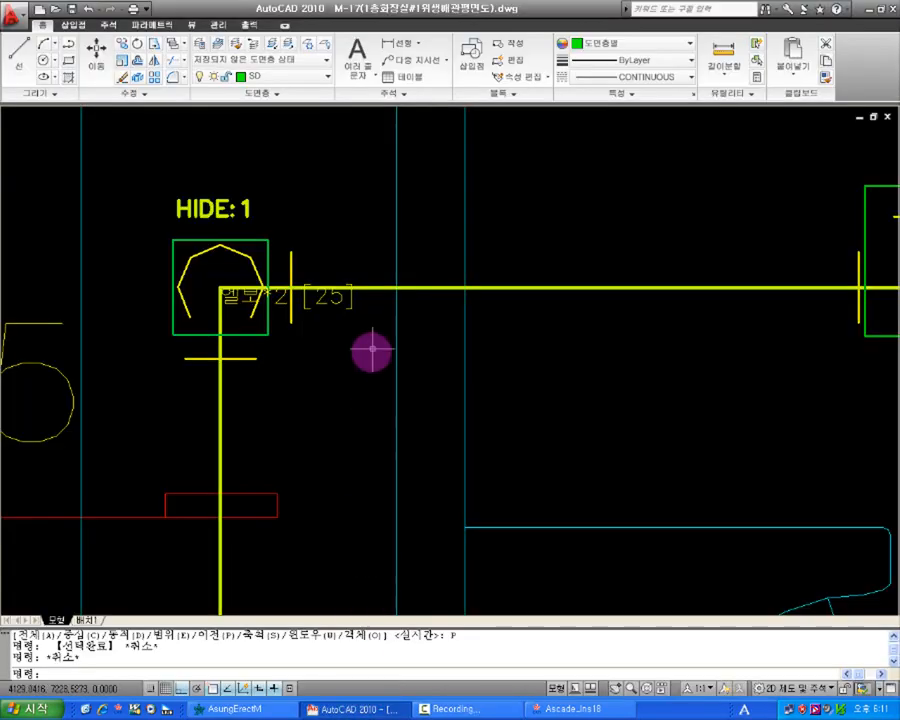
pyautogui.scroll(-4, 372, 350)
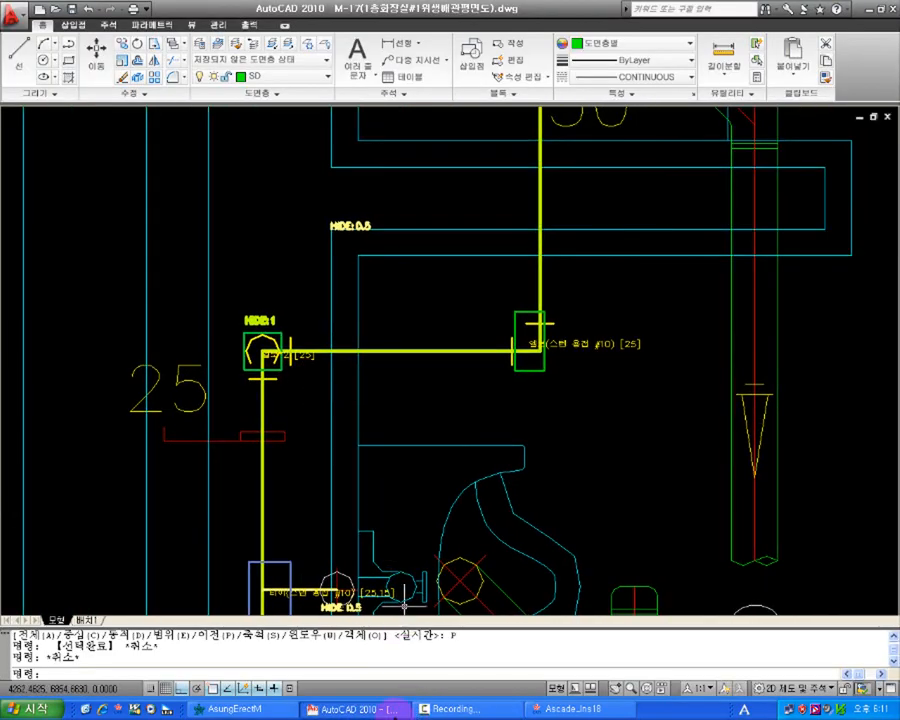
pyautogui.click(283, 709)
pyautogui.click(503, 72)
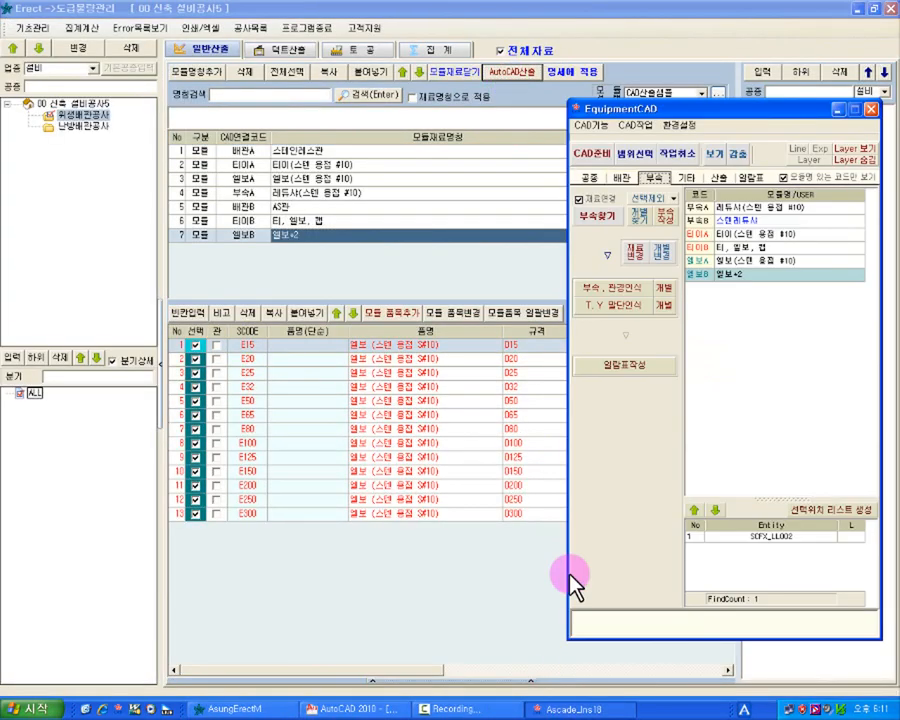
pyautogui.click(366, 708)
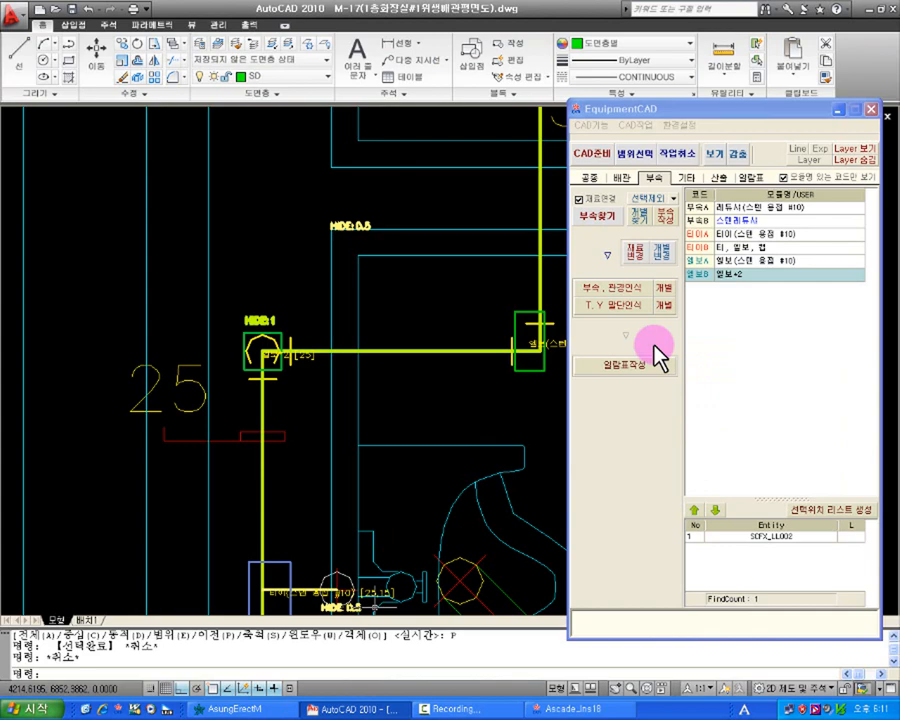
# Delete the green fitting box around the D25 elbow at HIDE:1.
pyautogui.click(739, 281)
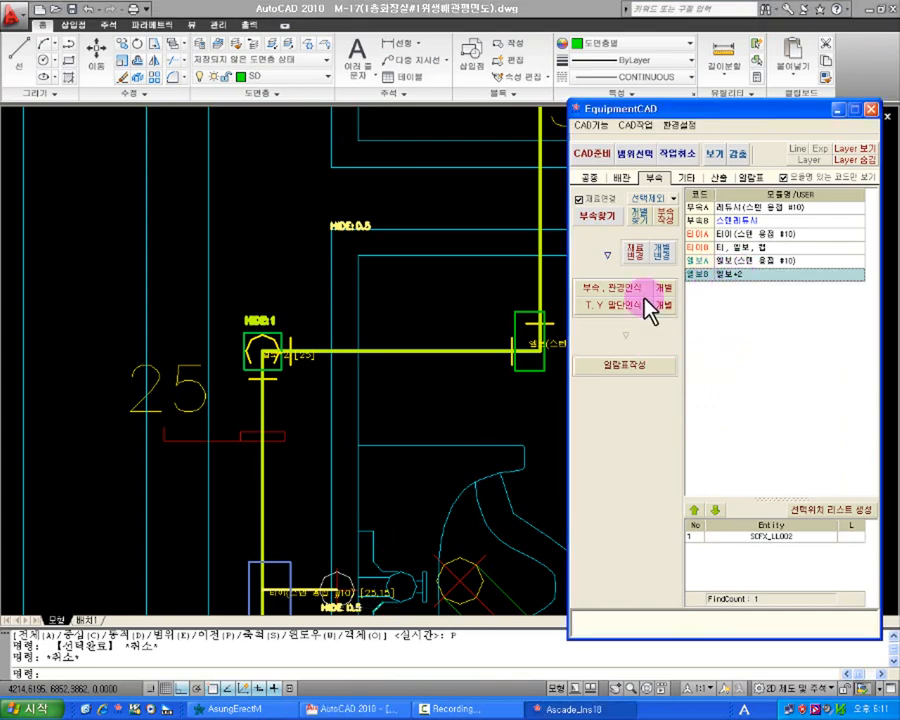
pyautogui.scroll(3, 272, 380)
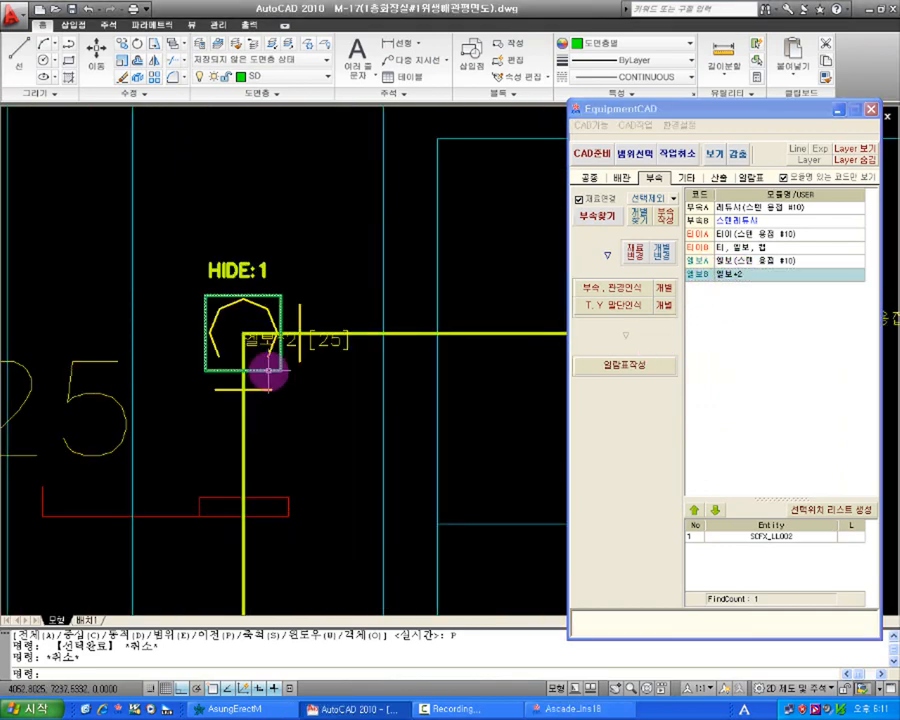
pyautogui.click(276, 374)
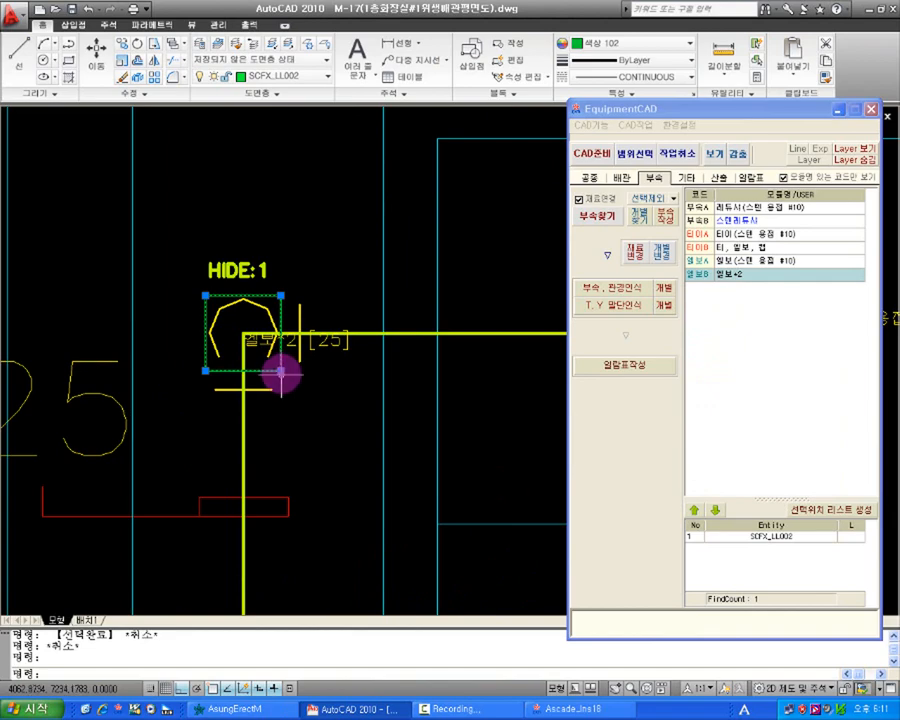
pyautogui.press('Delete')
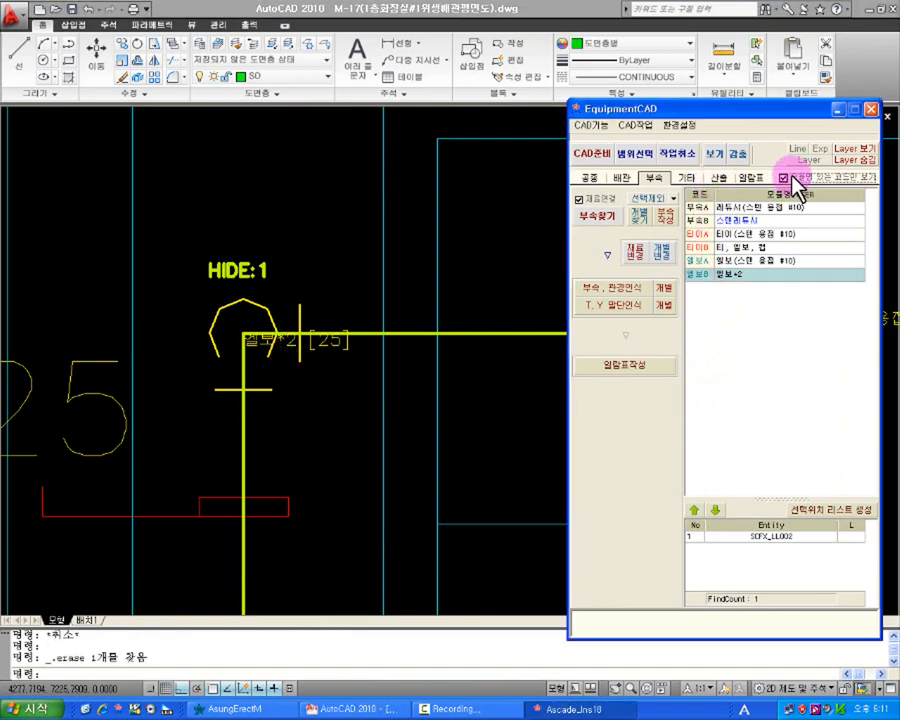
# Show the fitting codes without module names too, and name the empty code 엘보C as 스텐엘보 2개.
pyautogui.click(791, 178)
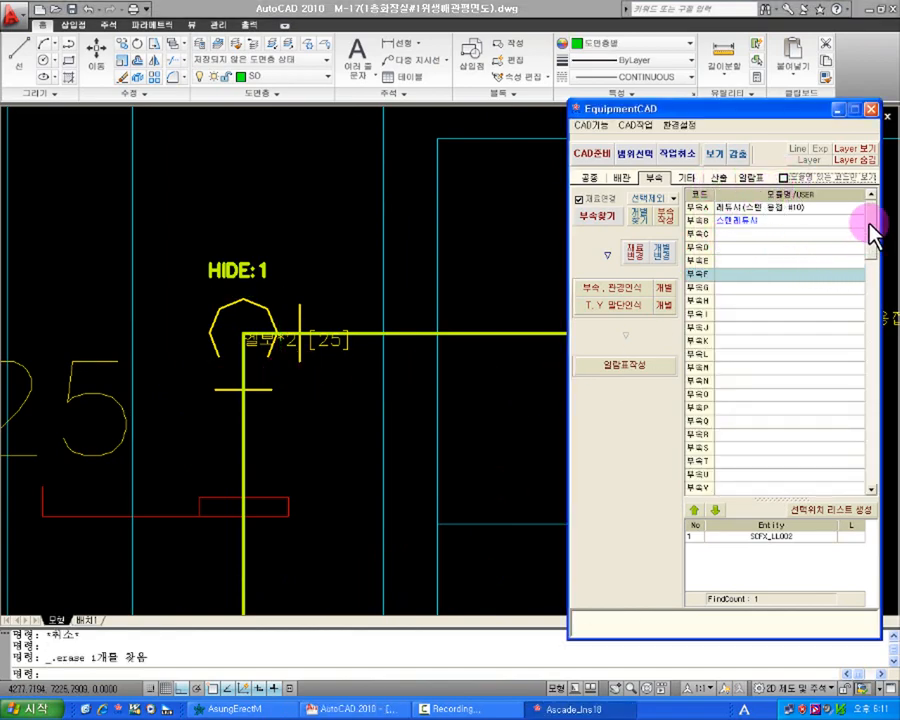
pyautogui.moveTo(869, 228); pyautogui.dragTo(872, 447)
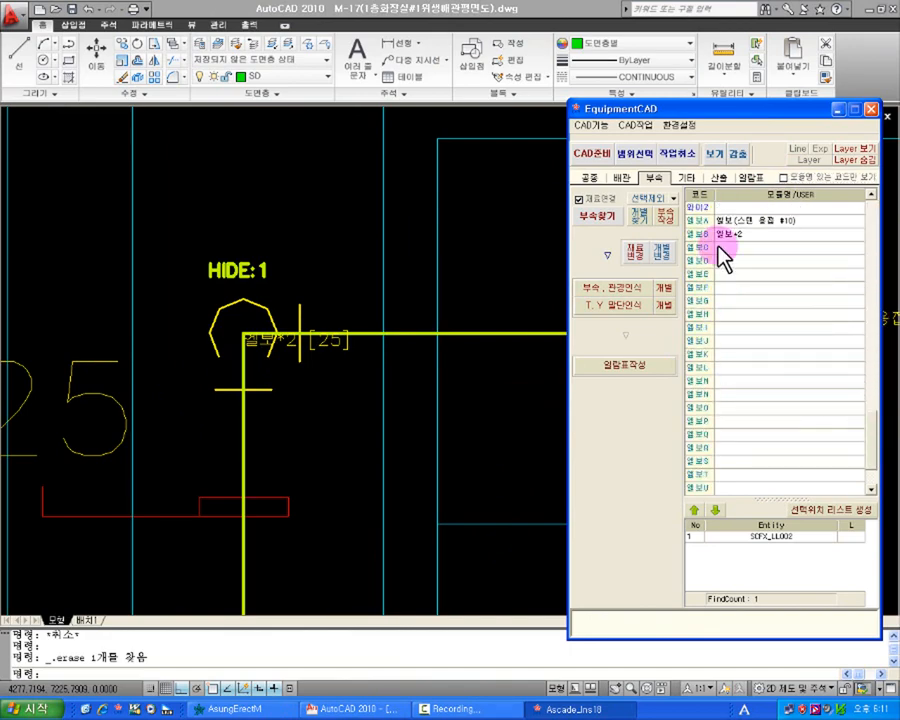
pyautogui.click(736, 248)
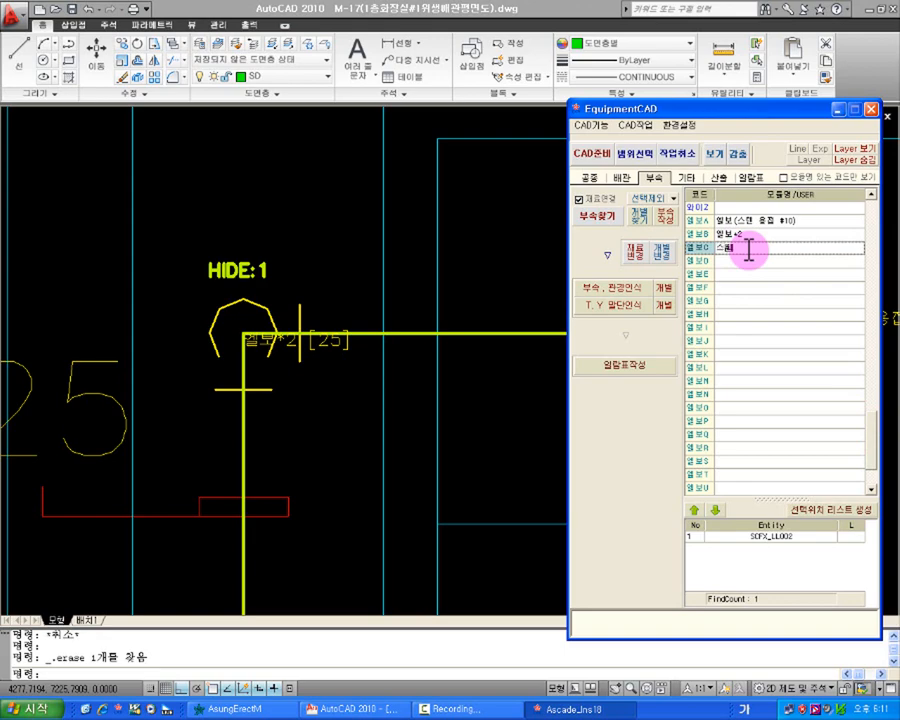
pyautogui.write('스텐엘보 2개')
pyautogui.press('Return')
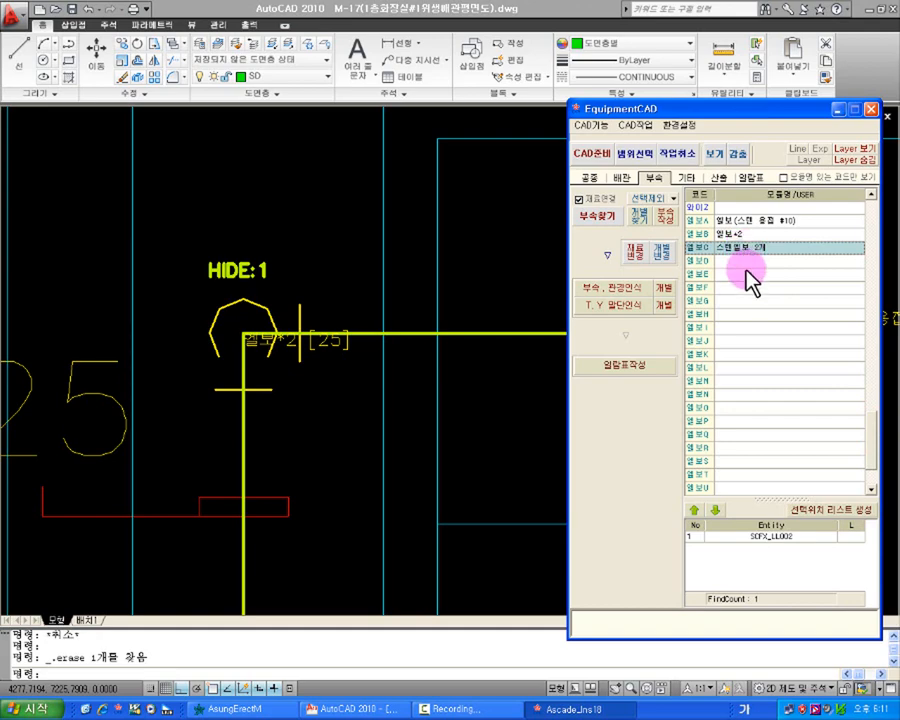
pyautogui.click(745, 248)
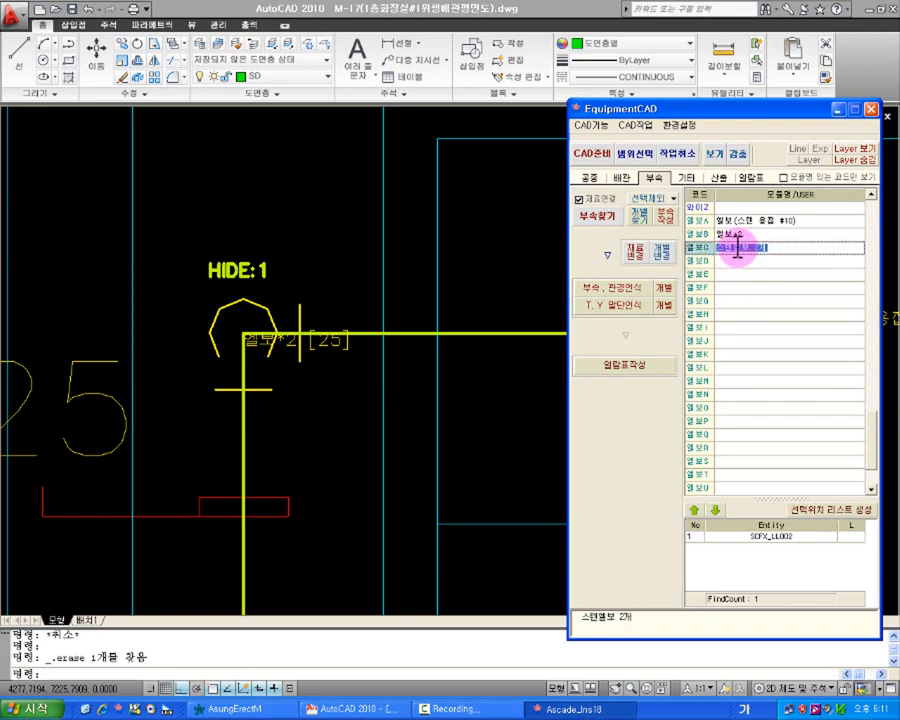
# Place the 엘보C fitting twice, slightly offset, on the D25 elbow below HIDE:1 in the drawing.
pyautogui.click(665, 215)
pyautogui.click(243, 335)
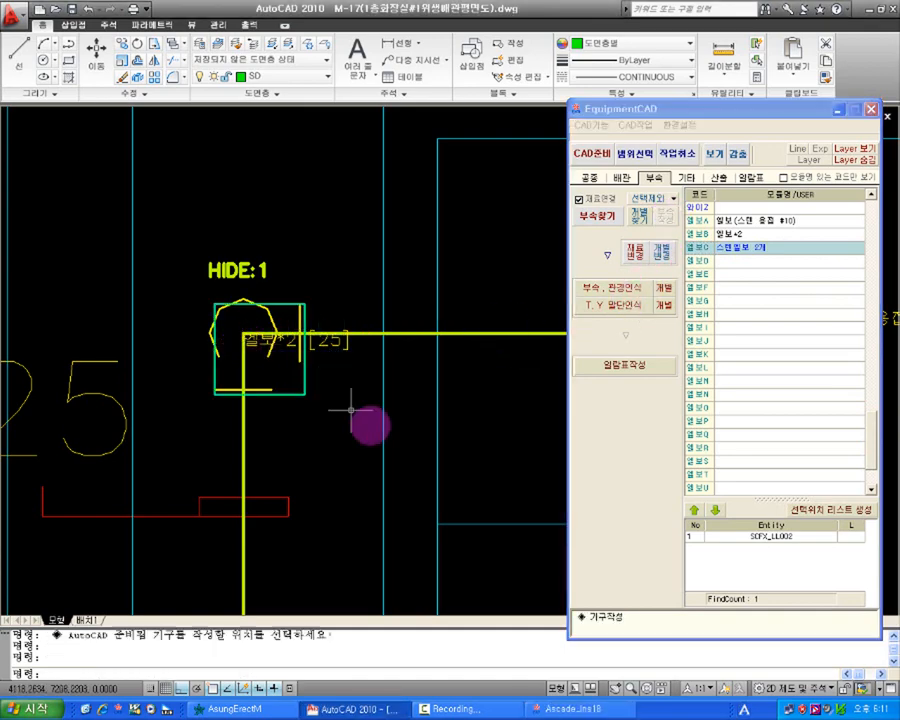
pyautogui.press('Escape')
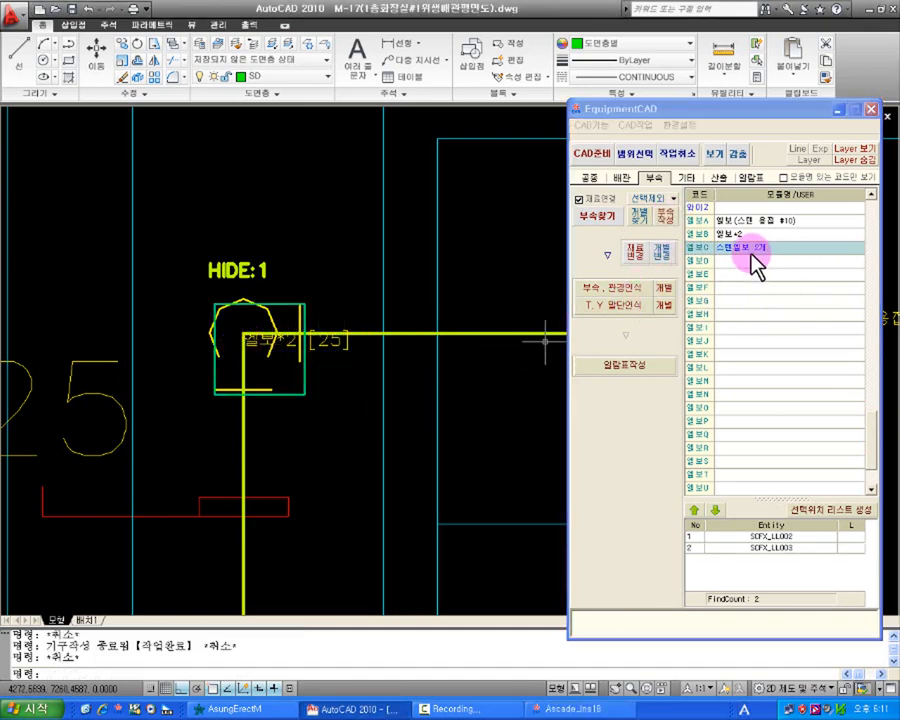
pyautogui.click(663, 216)
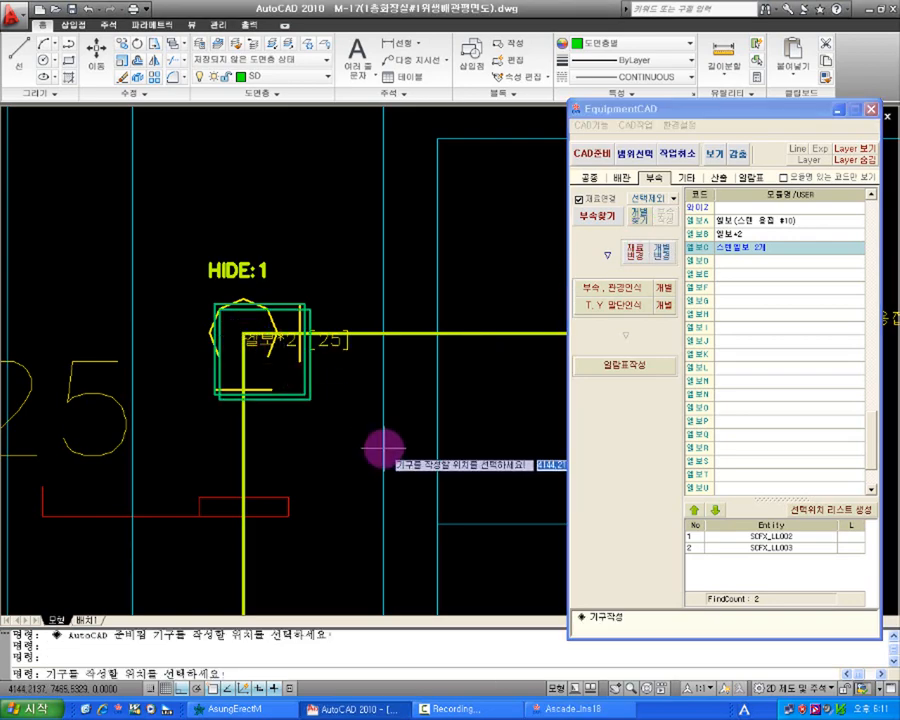
pyautogui.press('Escape')
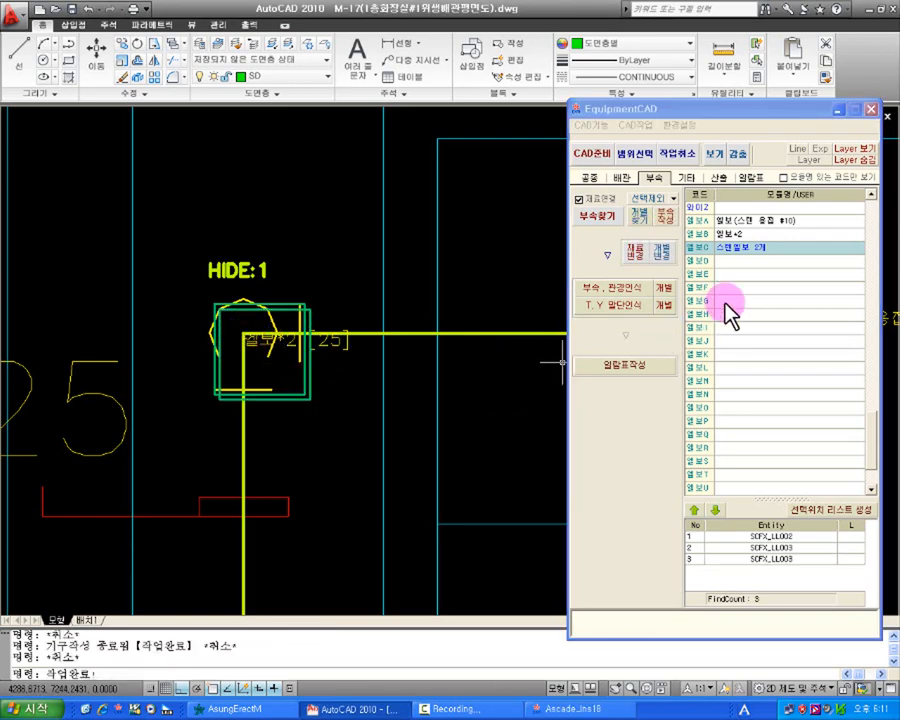
# Rename the user fitting code 엘보C to 스텐엘보.
pyautogui.doubleClick(757, 250)
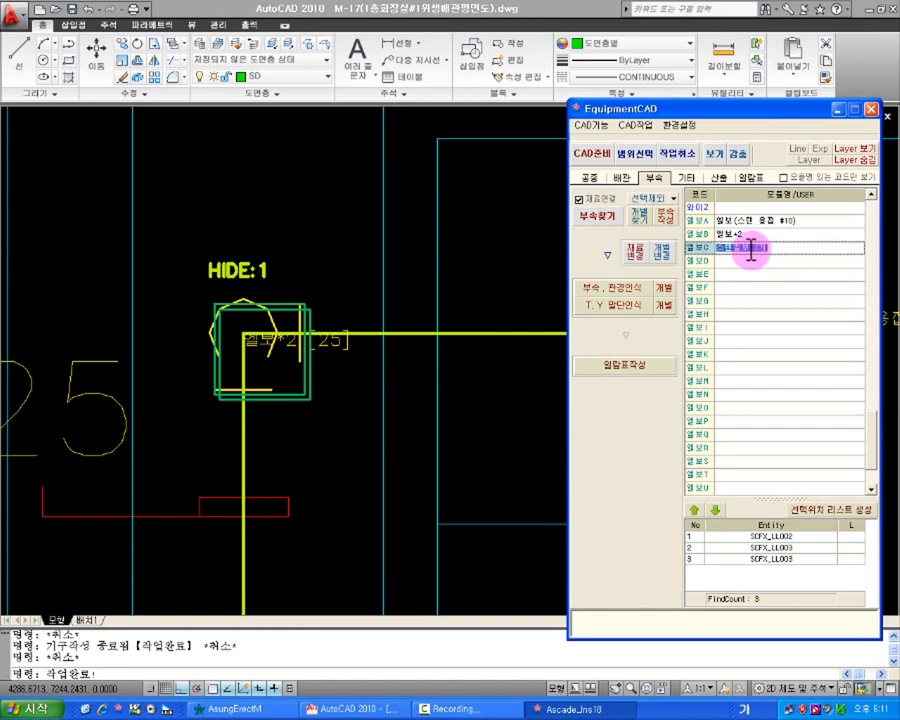
pyautogui.moveTo(750, 252); pyautogui.dragTo(816, 251)
pyautogui.press('BackSpace')
pyautogui.press('Return')
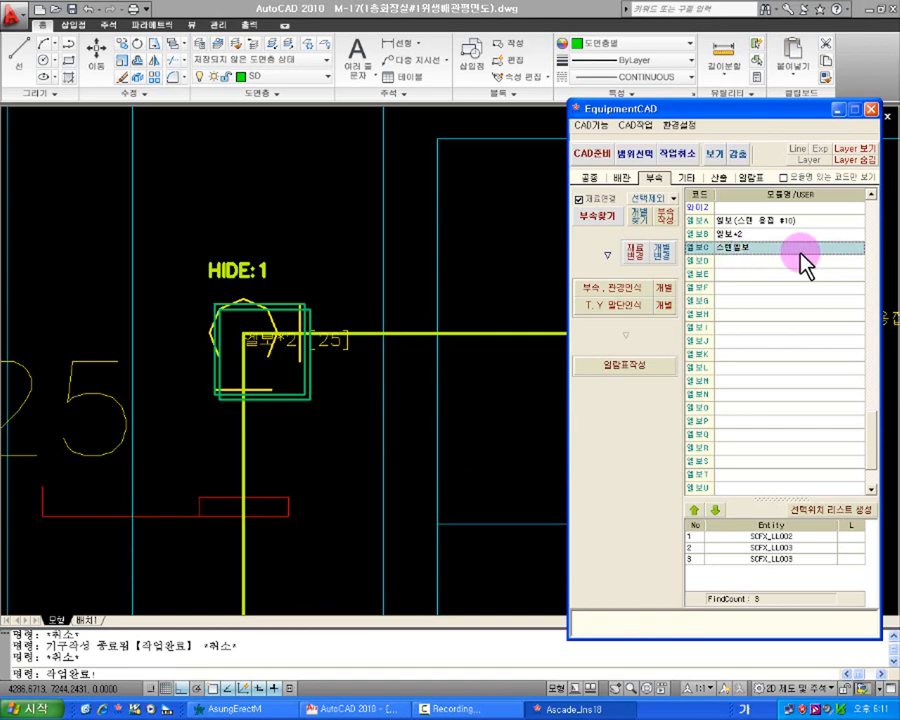
pyautogui.doubleClick(740, 256)
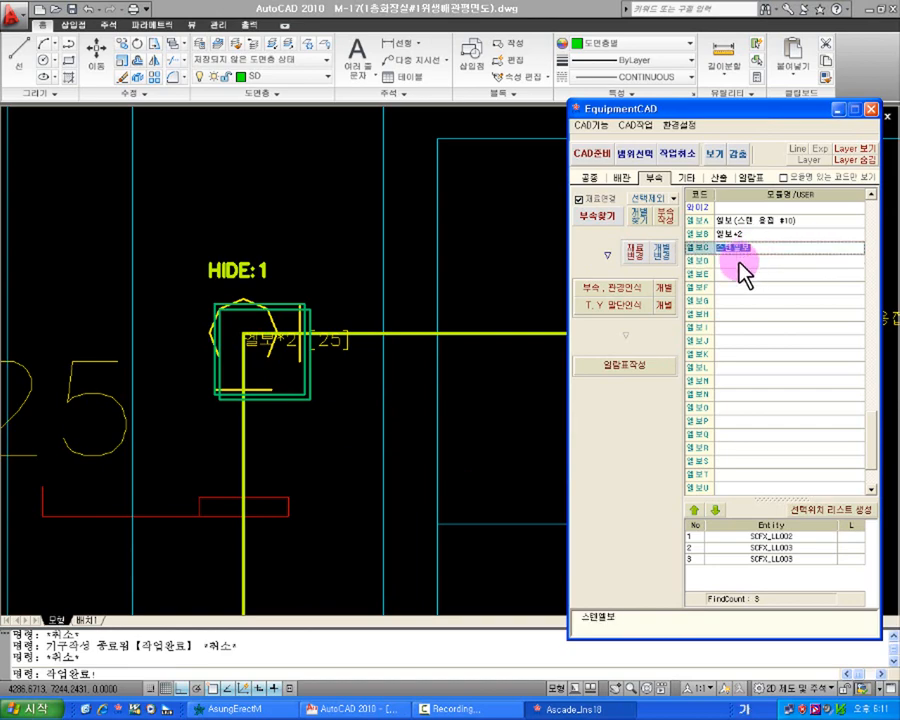
pyautogui.click(249, 364)
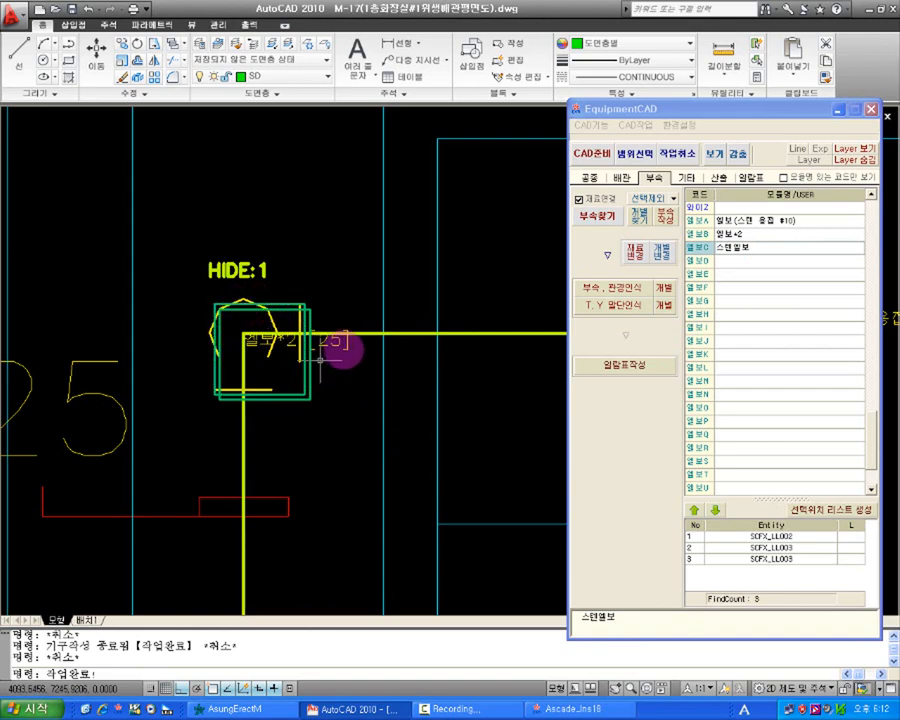
pyautogui.click(806, 286)
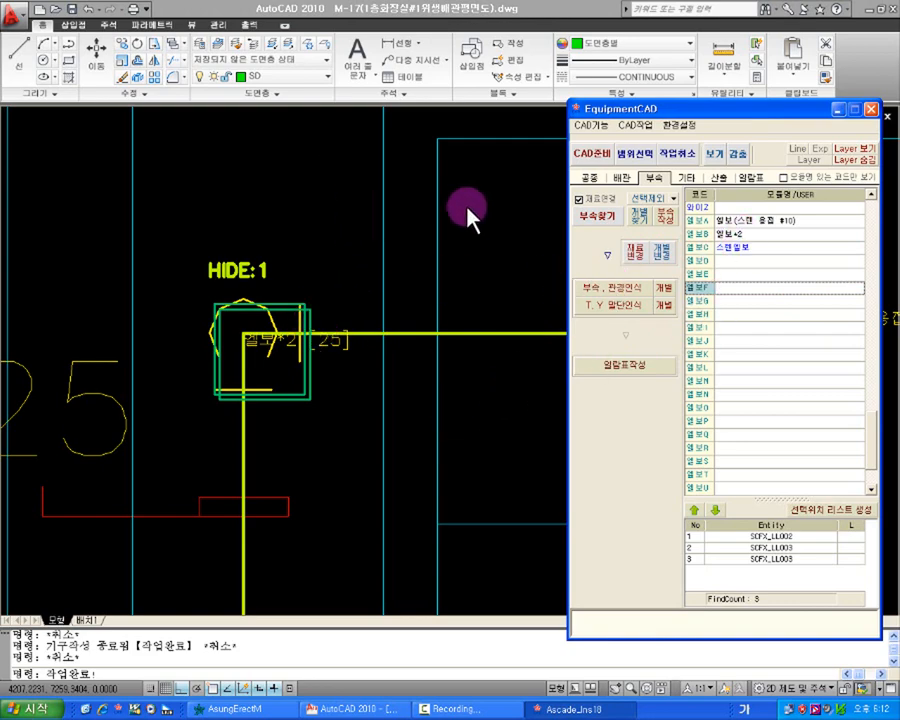
pyautogui.click(712, 246)
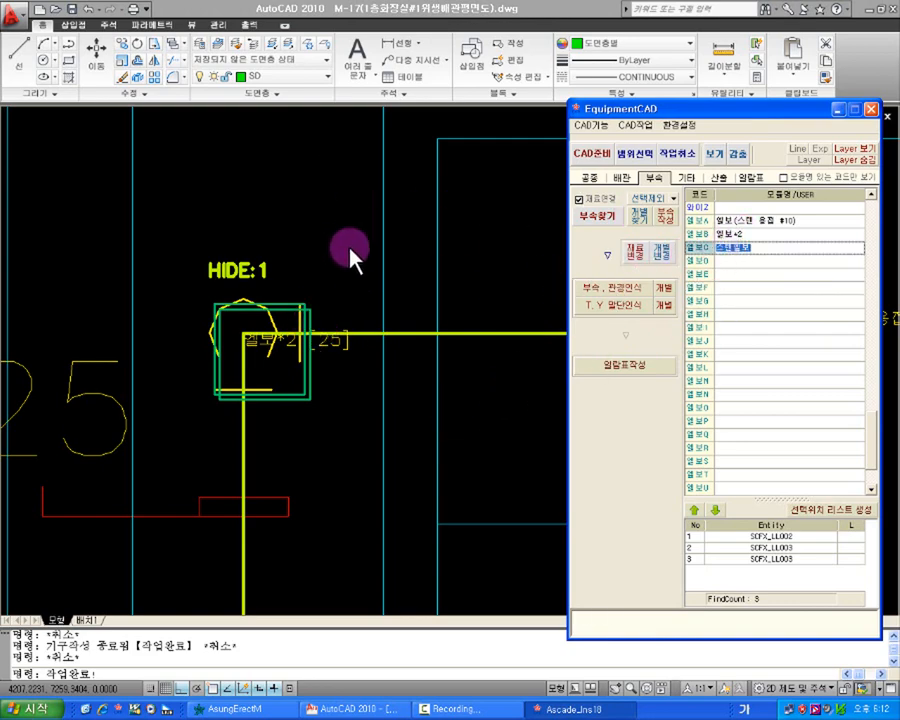
# Calculate the pipe and fitting quantities for the work range in EquipmentCAD and look over the results in AsungErectM.
pyautogui.click(272, 708)
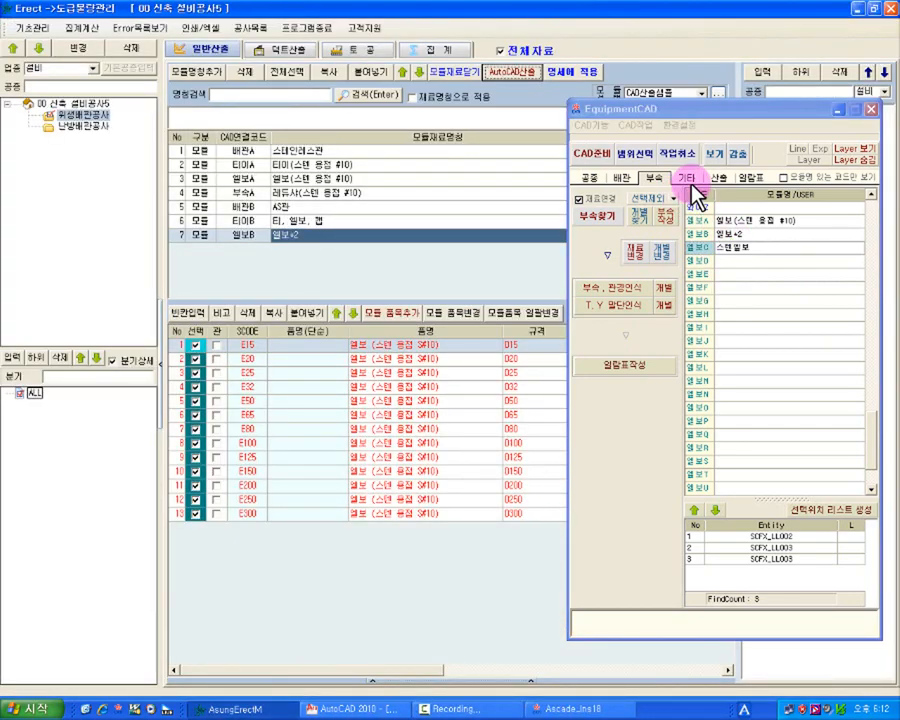
pyautogui.click(716, 180)
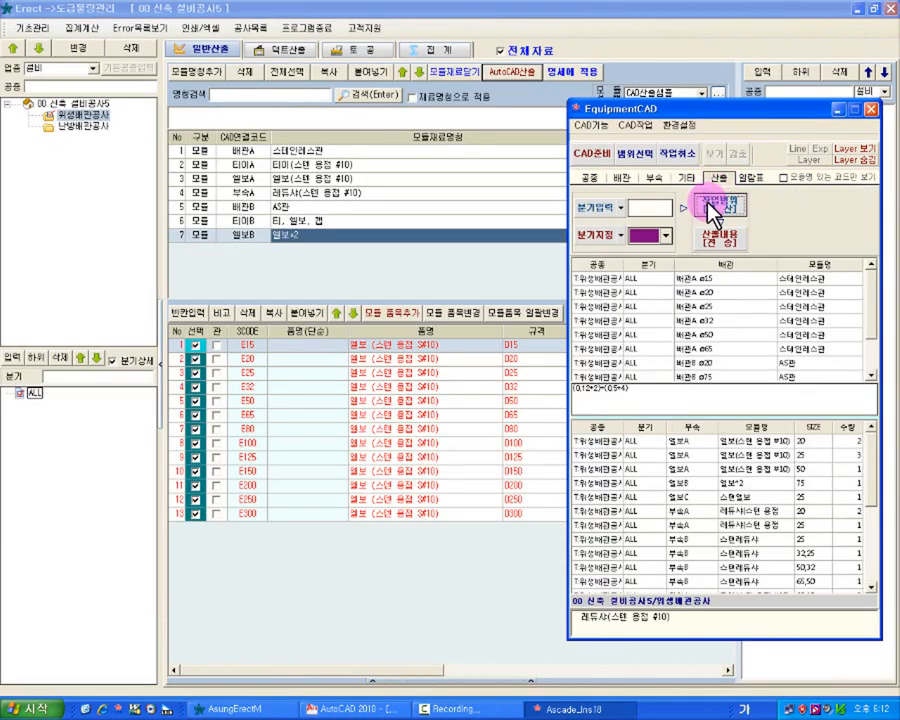
pyautogui.click(710, 203)
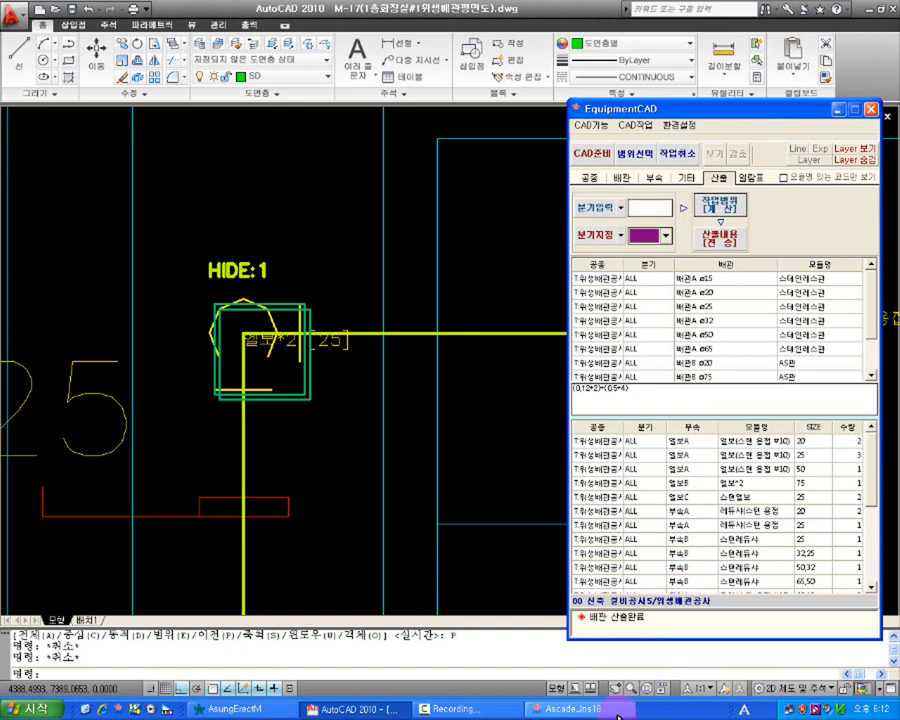
pyautogui.click(240, 709)
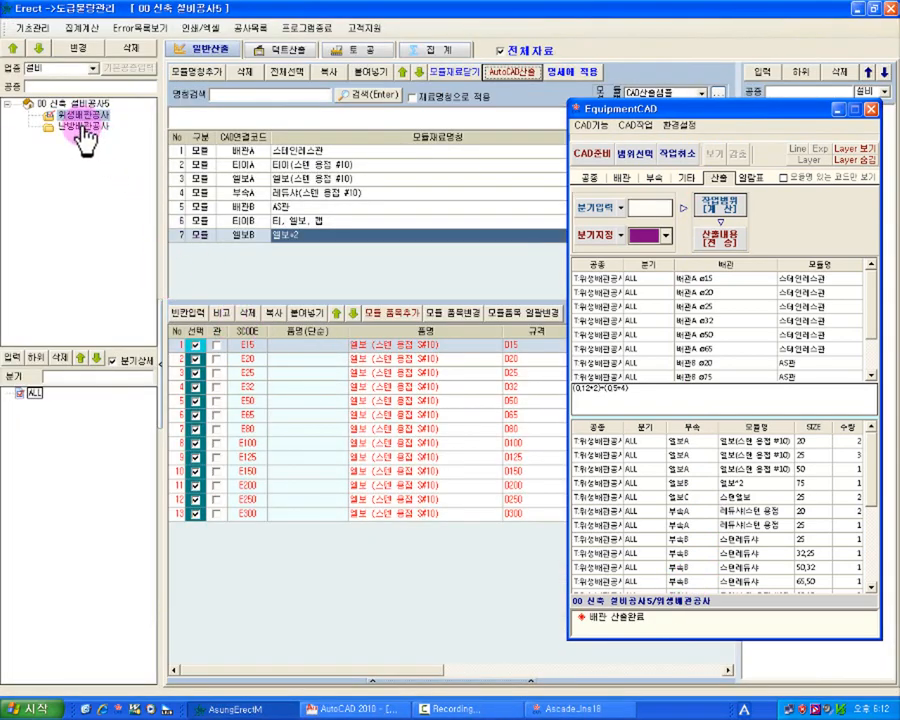
pyautogui.scroll(-1, 865, 370)
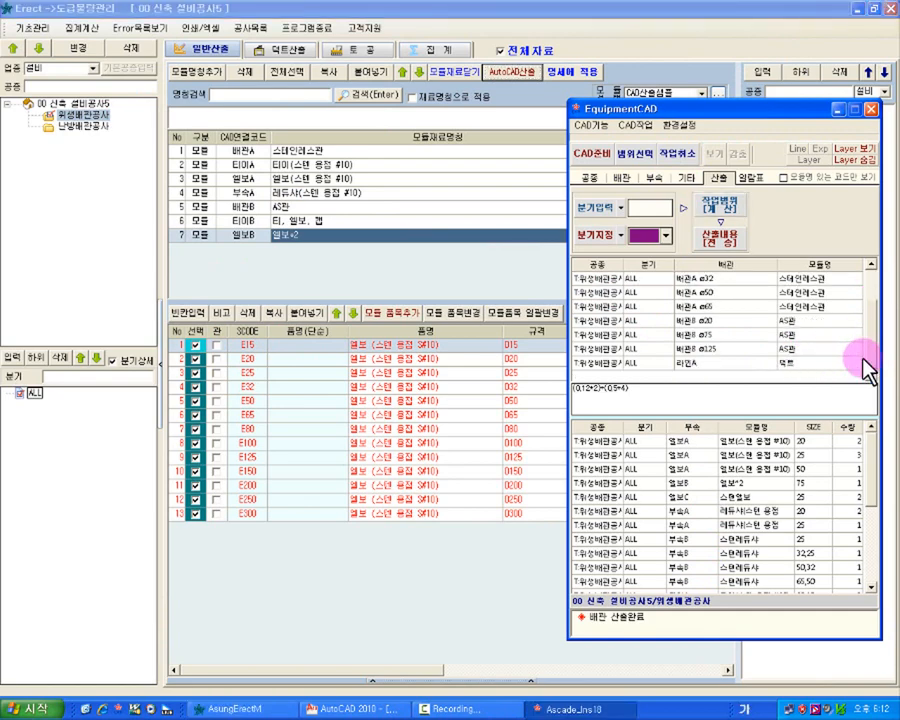
# Open the takeoff sheet of 위생배관공사 and delete its existing ALL branch.
pyautogui.click(100, 115)
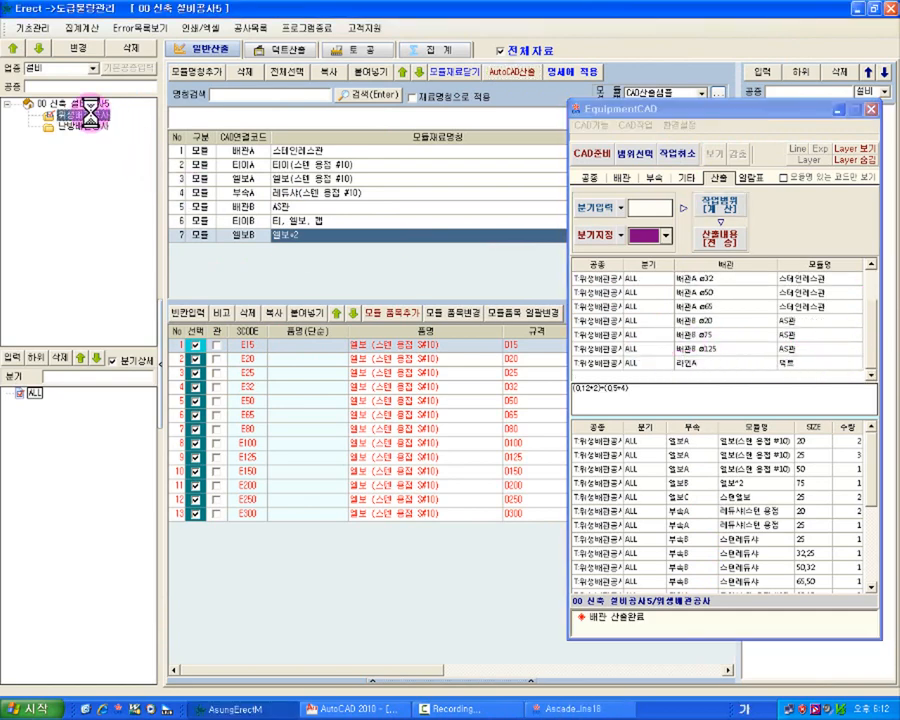
pyautogui.click(452, 74)
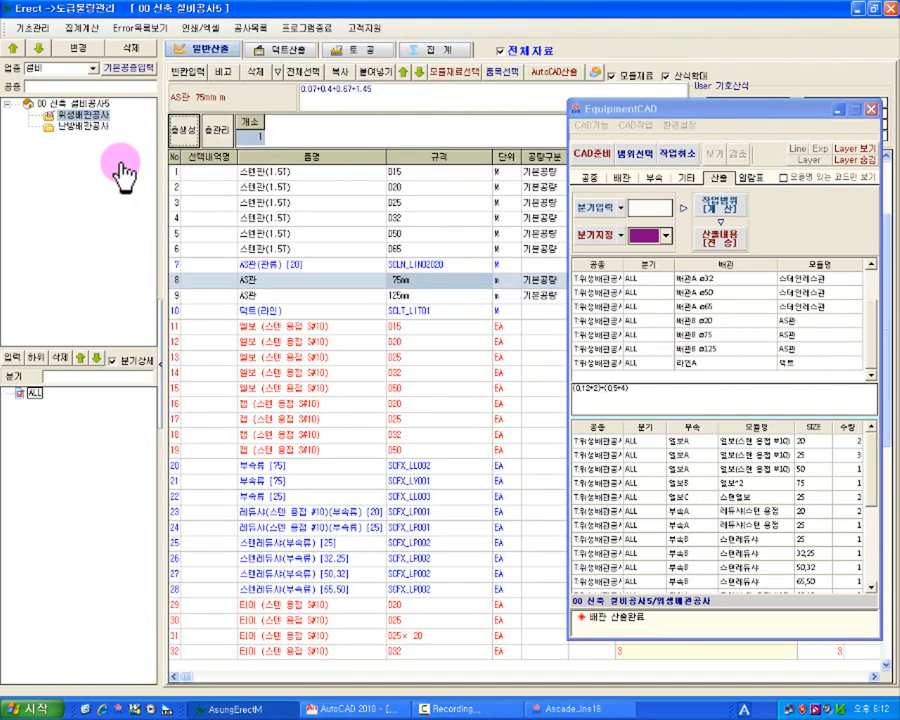
pyautogui.click(36, 396)
pyautogui.click(61, 357)
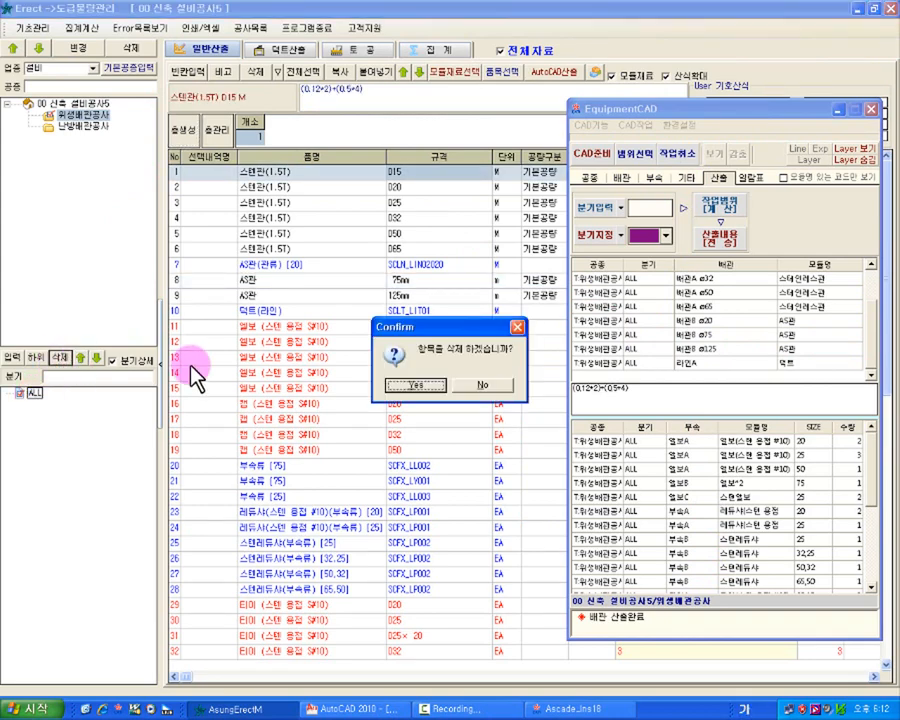
pyautogui.click(430, 384)
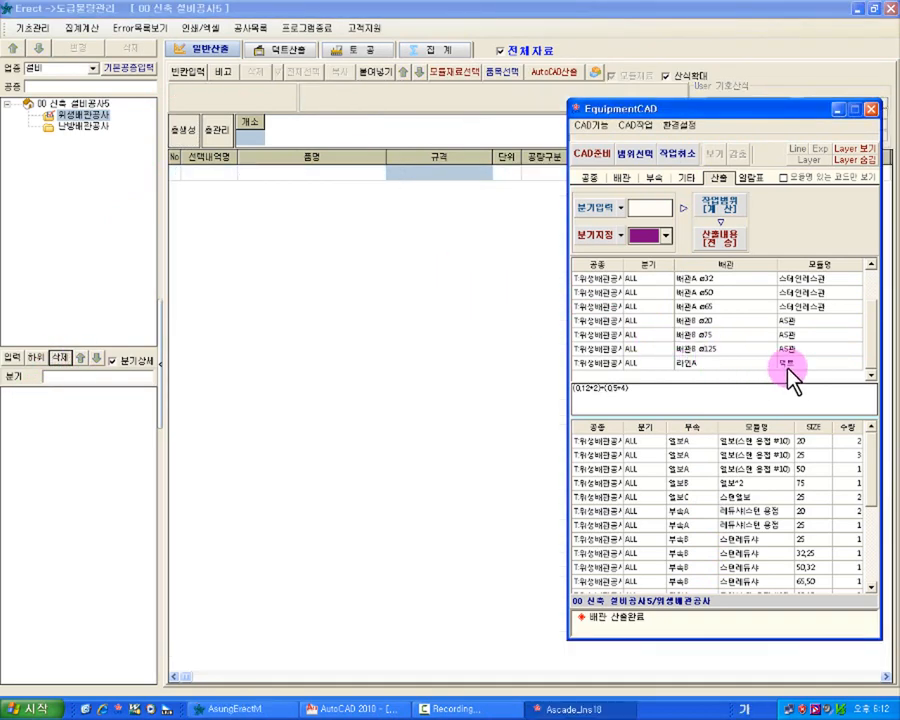
# Check the calculated 엘보C 스텐엘보 row, transfer the takeoff results, and reload 위생배관공사.
pyautogui.click(872, 455)
pyautogui.scroll(-1, 872, 456)
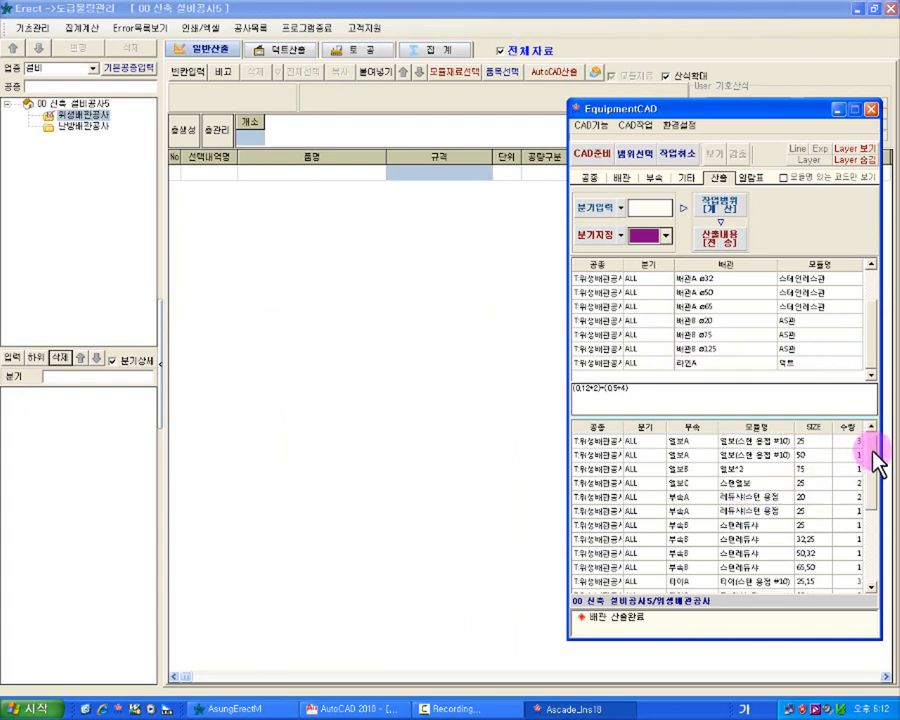
pyautogui.click(765, 484)
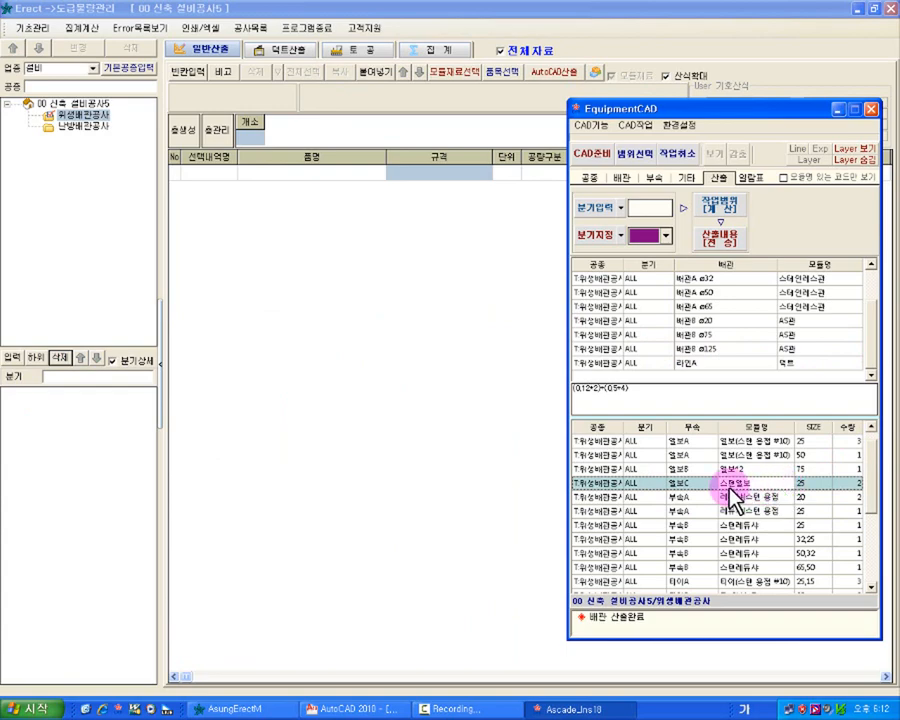
pyautogui.click(655, 190)
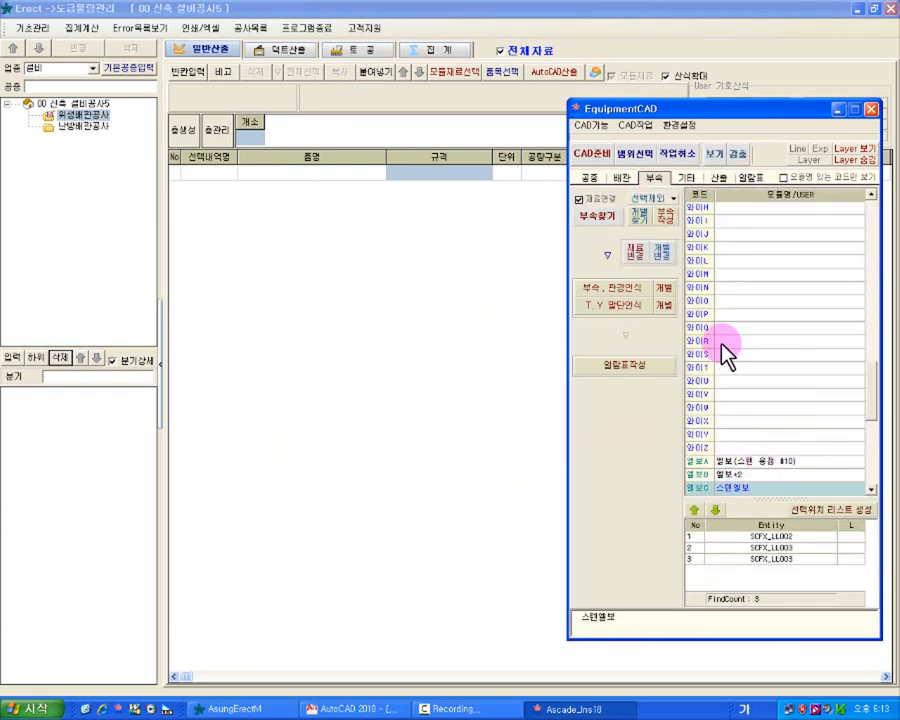
pyautogui.click(713, 178)
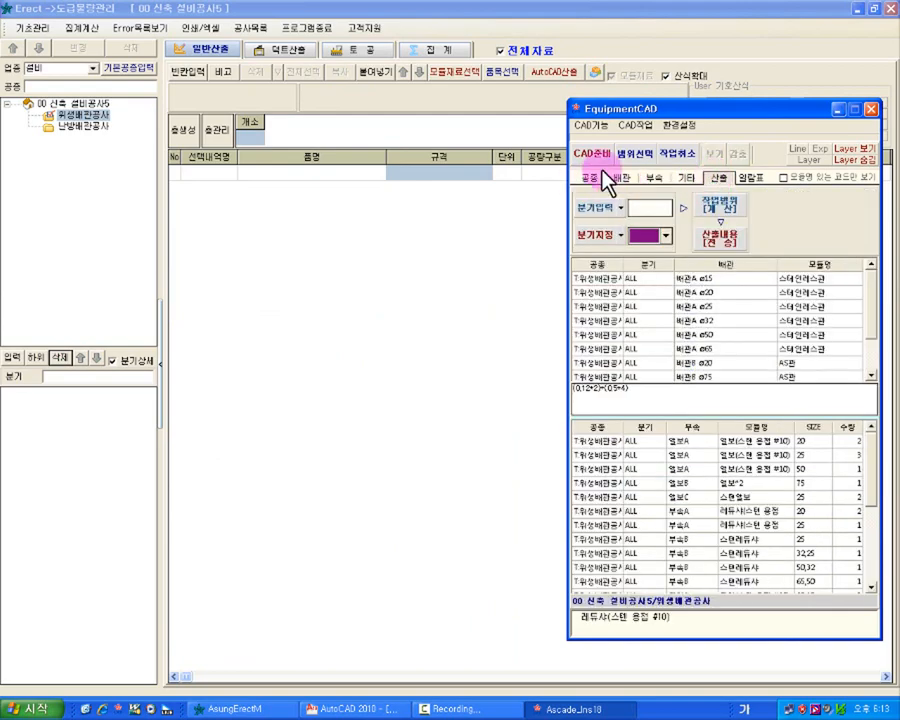
pyautogui.click(725, 240)
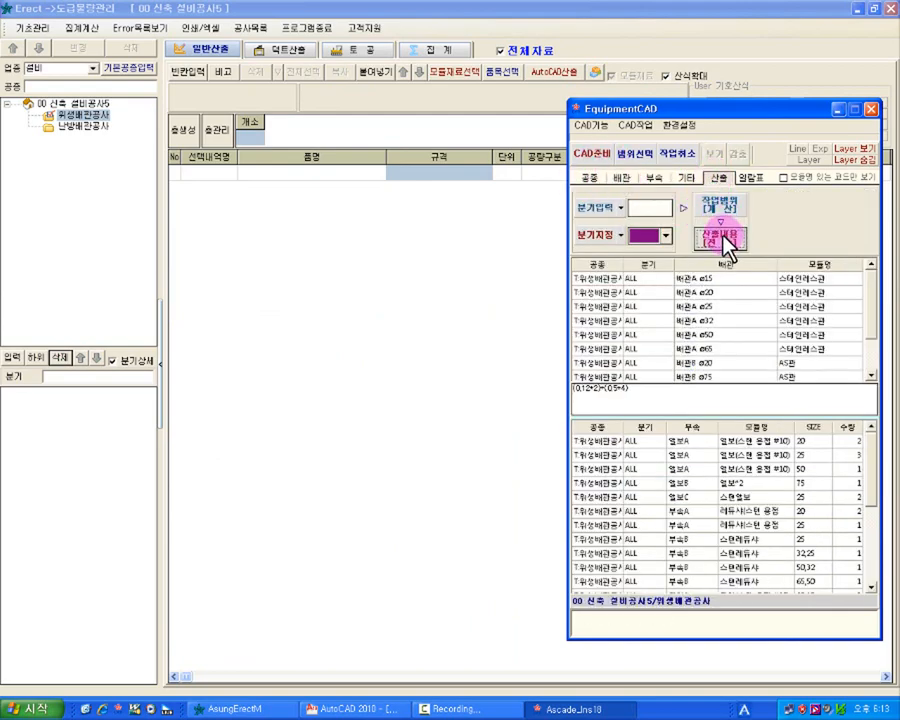
pyautogui.click(78, 115)
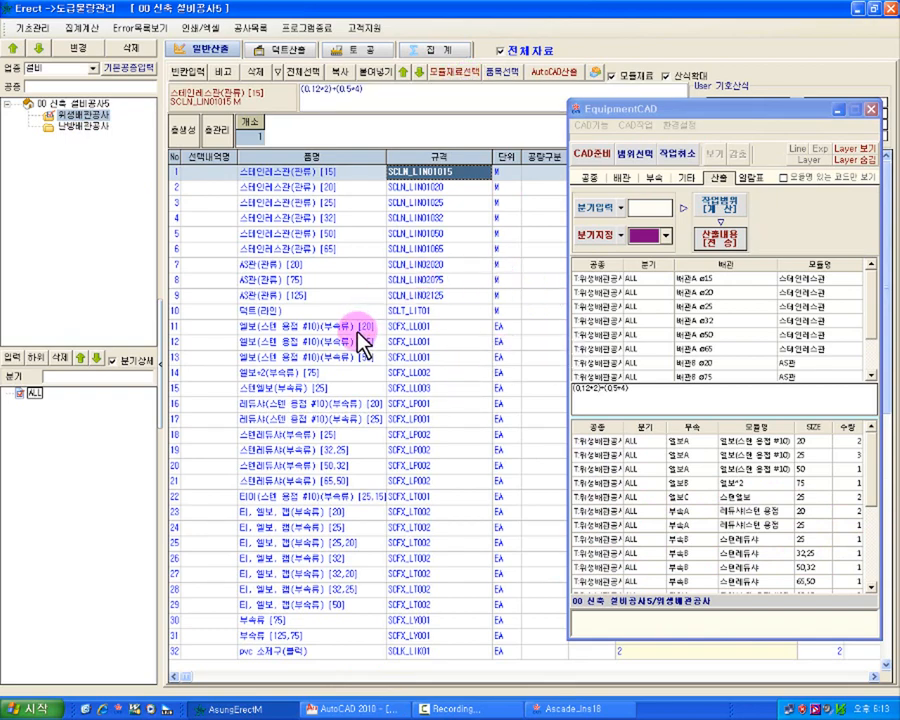
# Close EquipmentCAD and compare the 스텐엘보 size 25 row's quantity with the fitting boxes at the D25 elbow in AutoCAD.
pyautogui.click(297, 388)
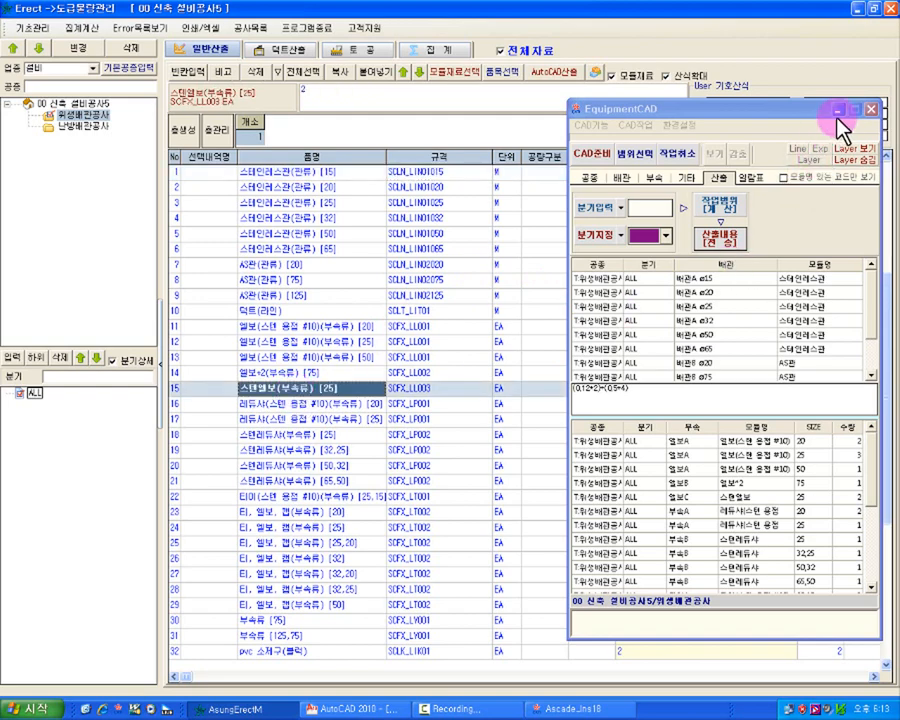
pyautogui.click(872, 110)
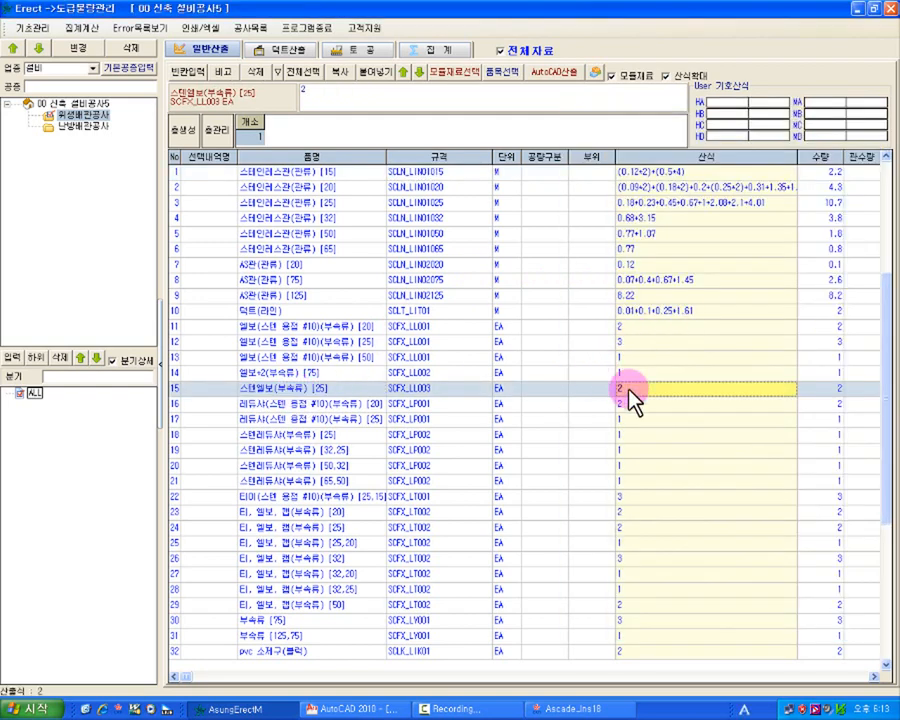
pyautogui.click(360, 708)
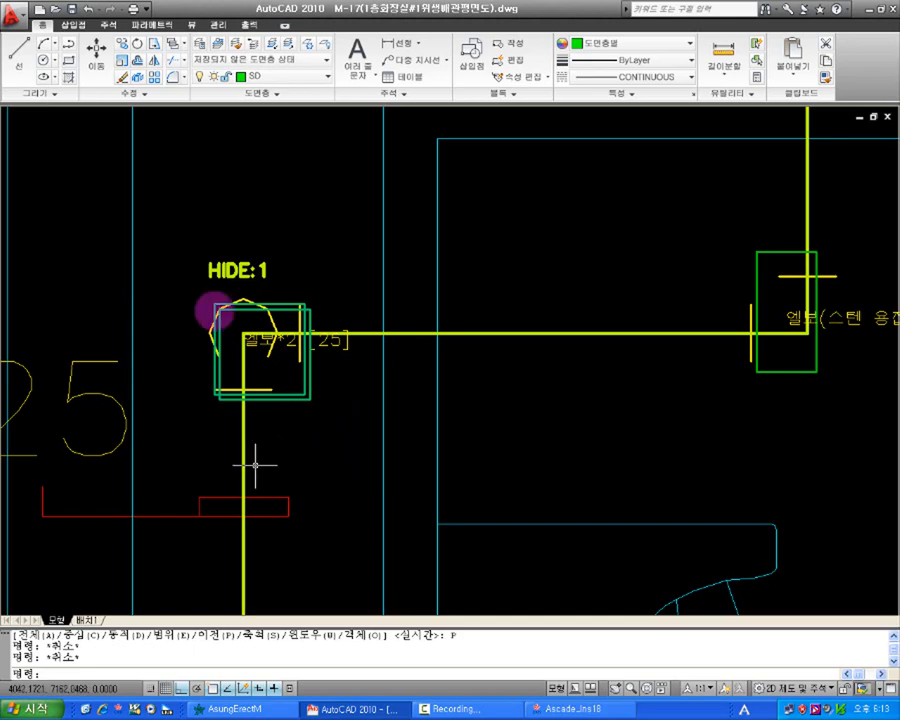
pyautogui.click(236, 710)
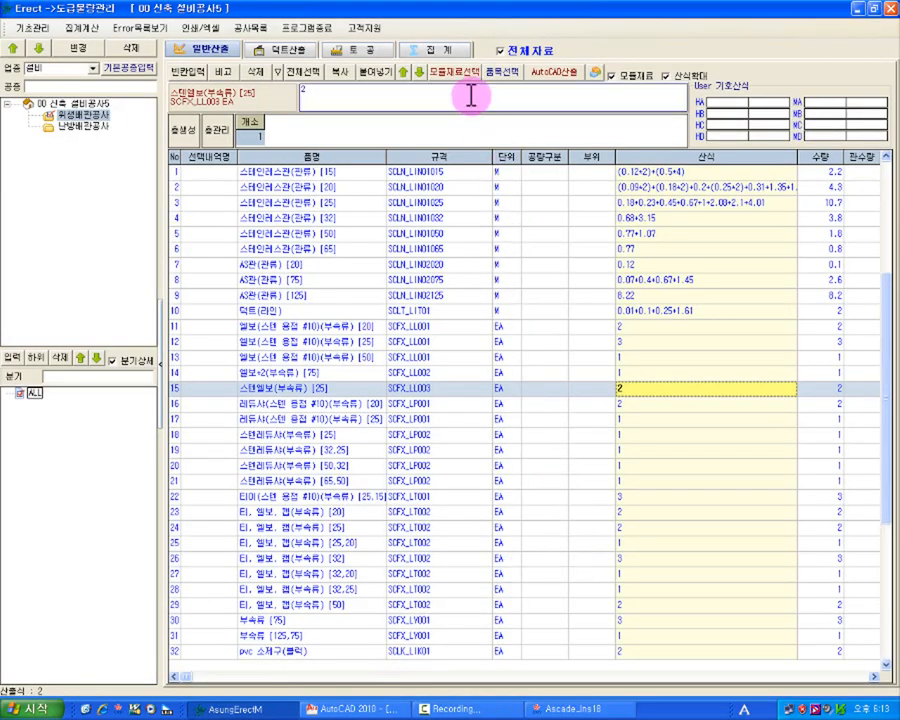
pyautogui.click(470, 390)
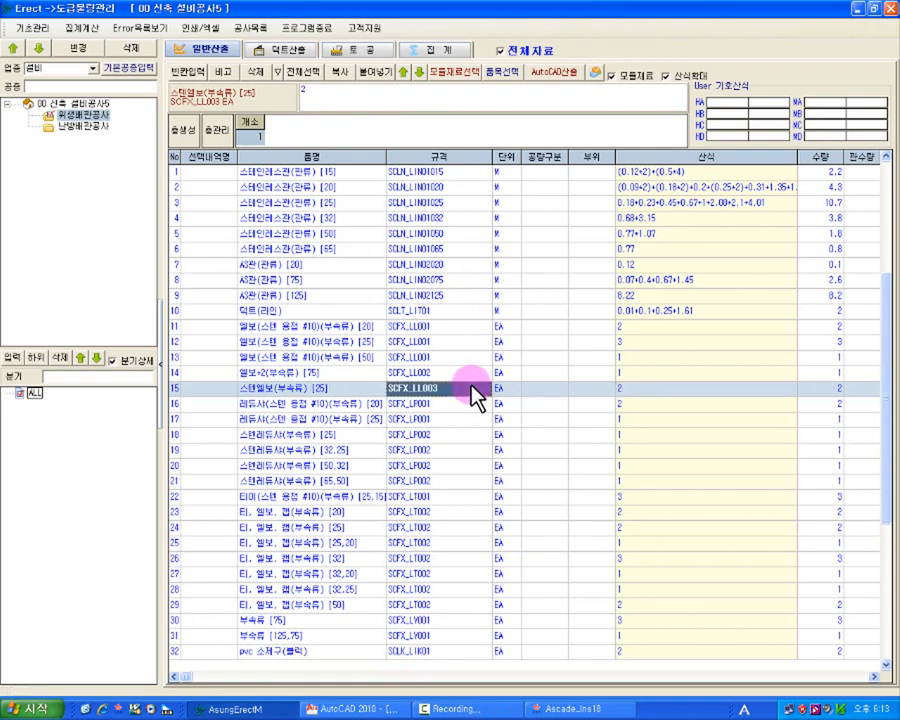